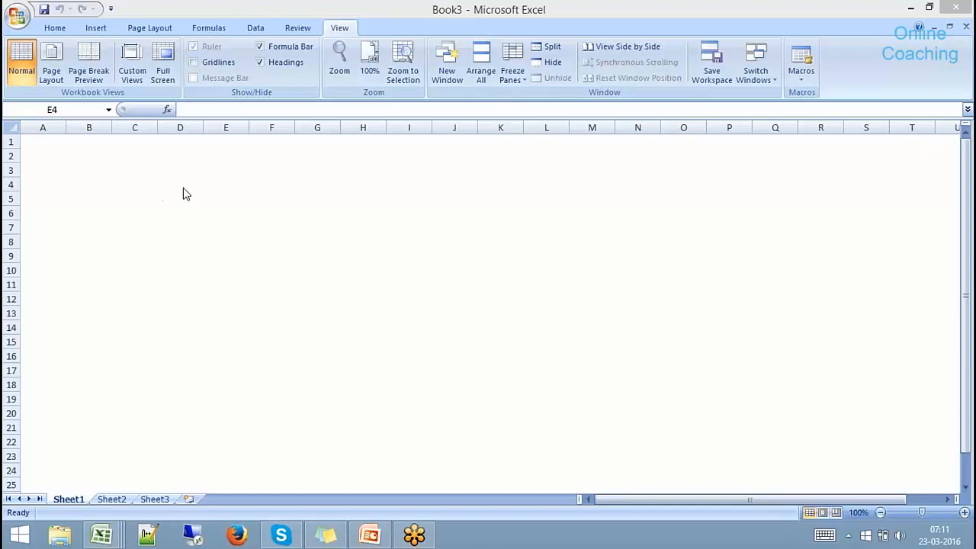
Put a thick box border around cells D4:G11.
drag(180, 185, 298, 290)
click(56, 29)
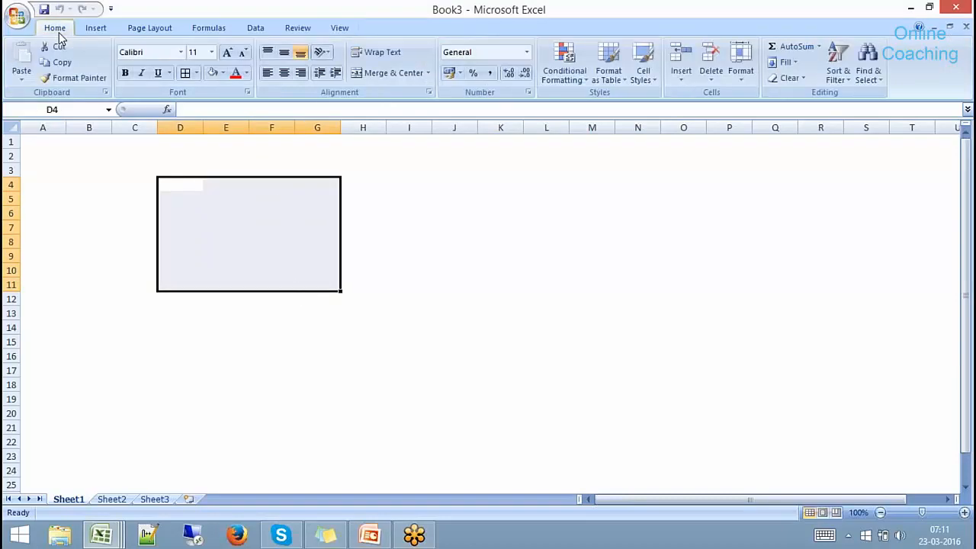
click(196, 74)
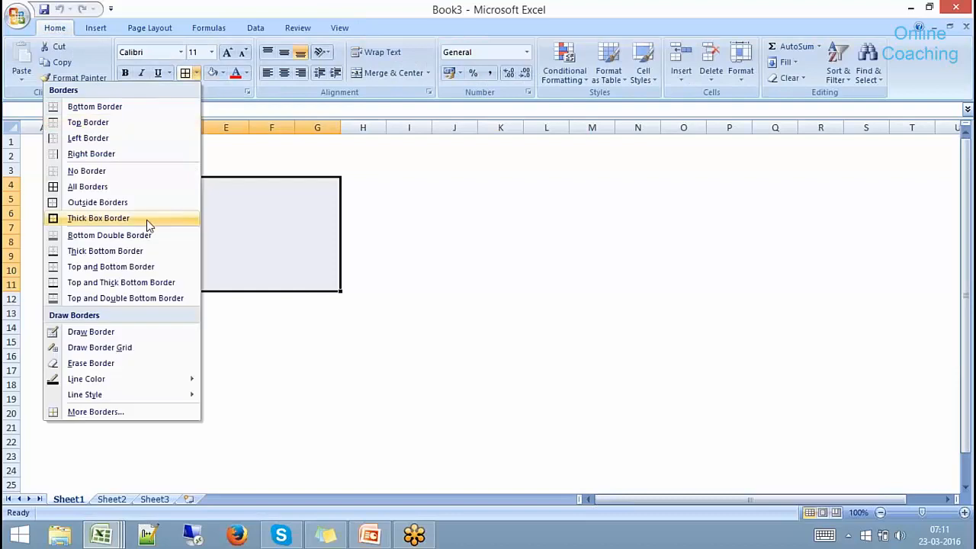
click(146, 220)
Enter 'HANA Server - 192.168.1.100' in D3, 'os : Suse Linux' in D6 and 'HANA Server Software' in D7.
click(188, 172)
text(H)
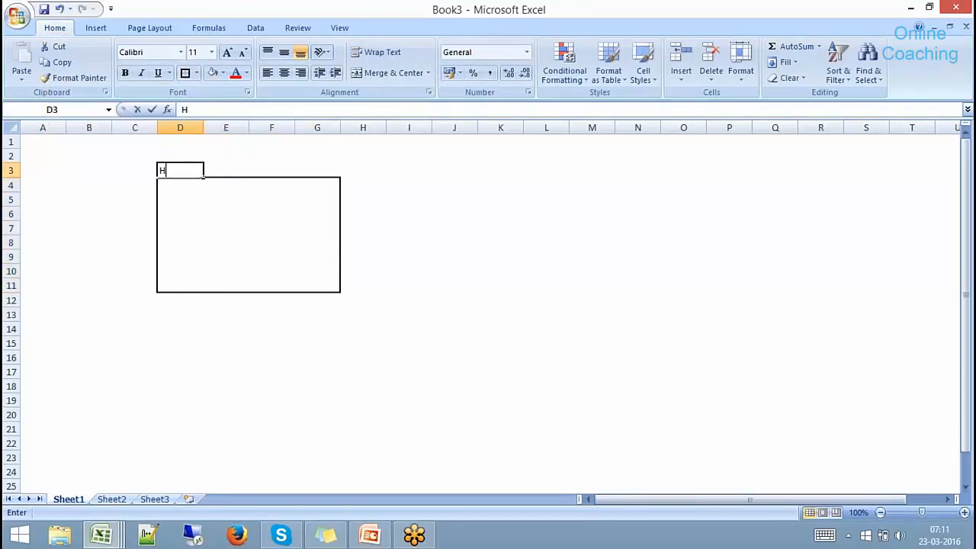
text(ANA Server)
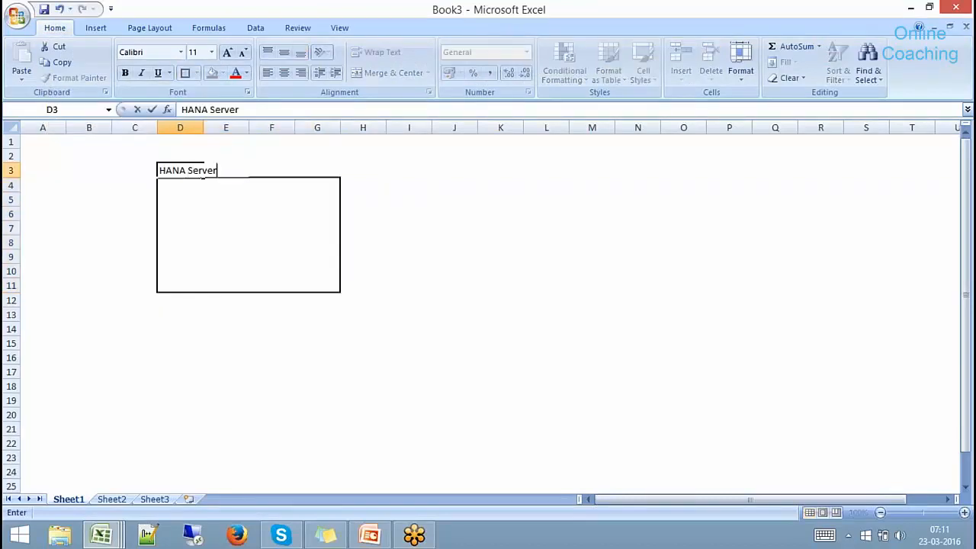
text( - 192.168.1.100)
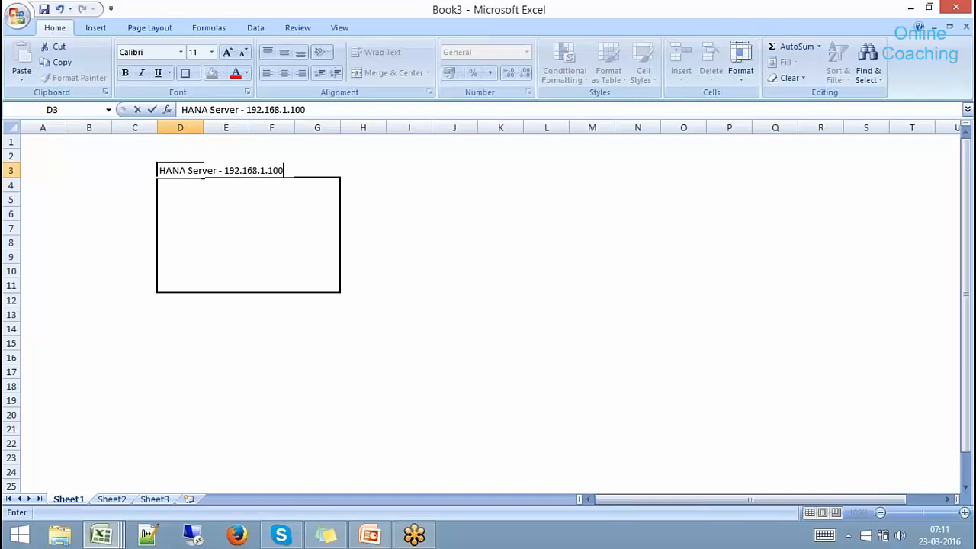
click(199, 212)
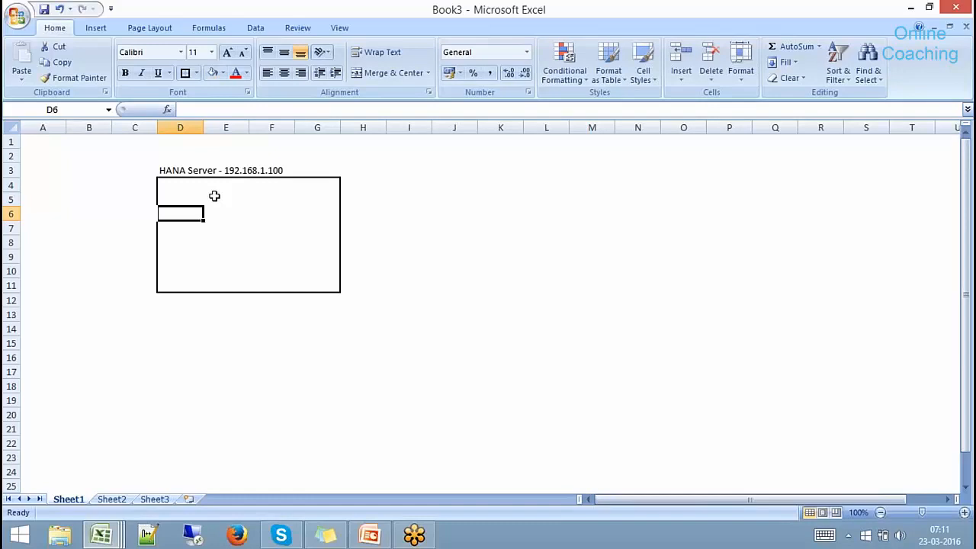
text(os )
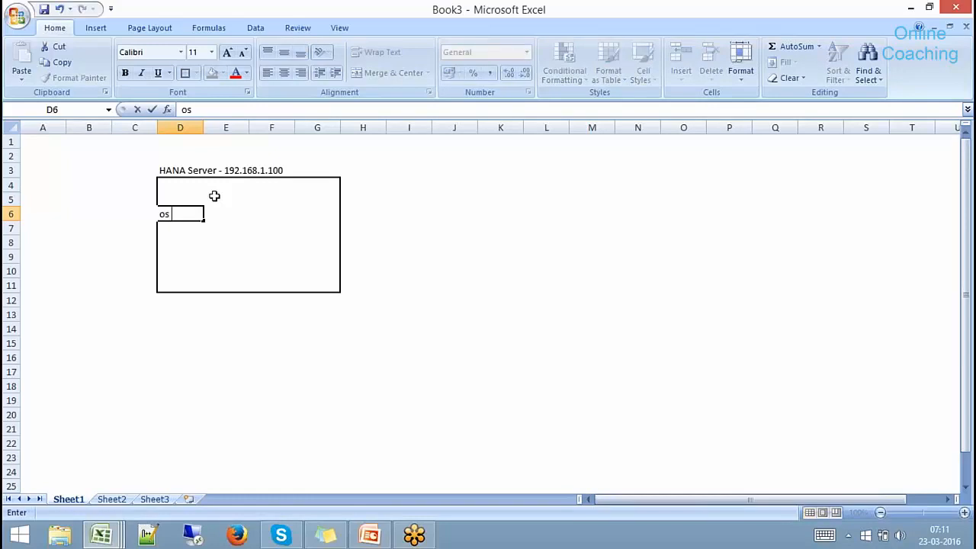
text(: Suse Linux)
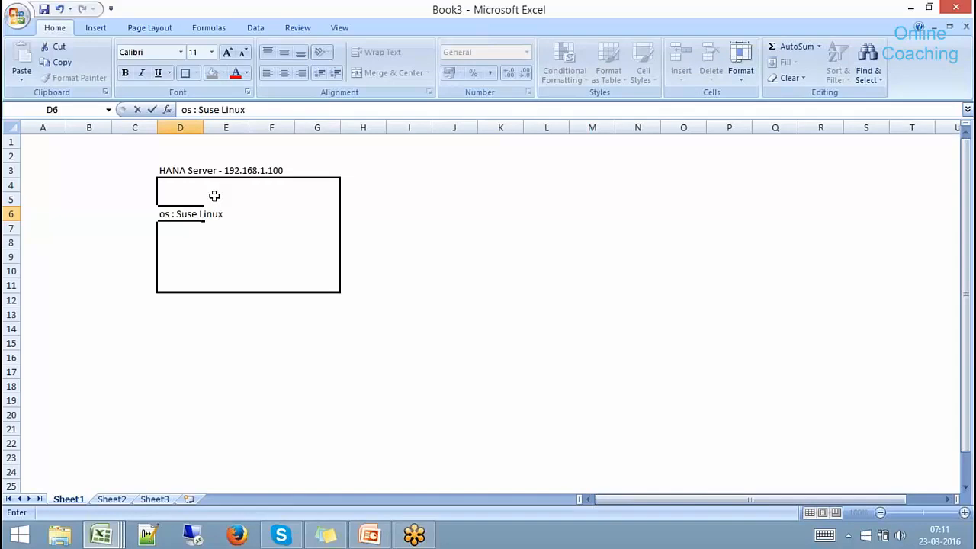
click(165, 230)
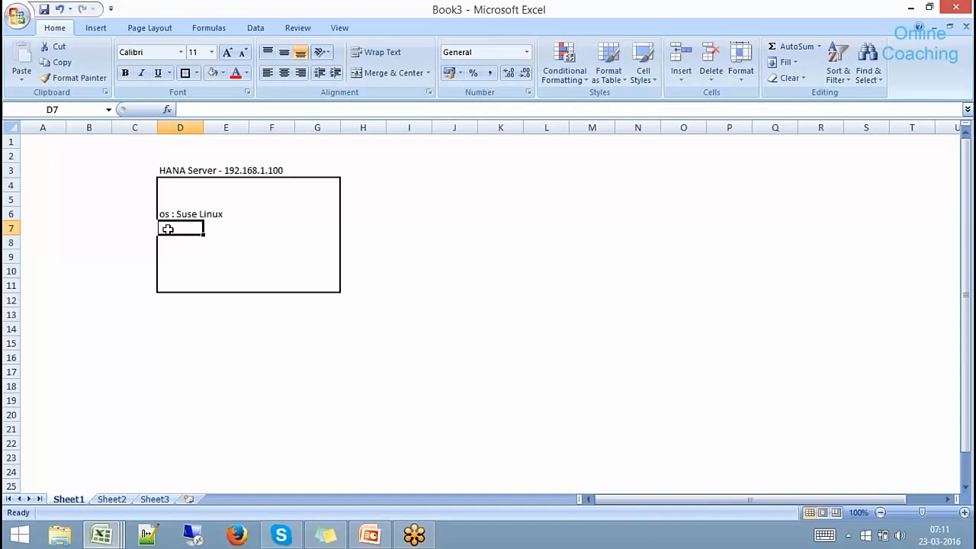
text(HANA Se)
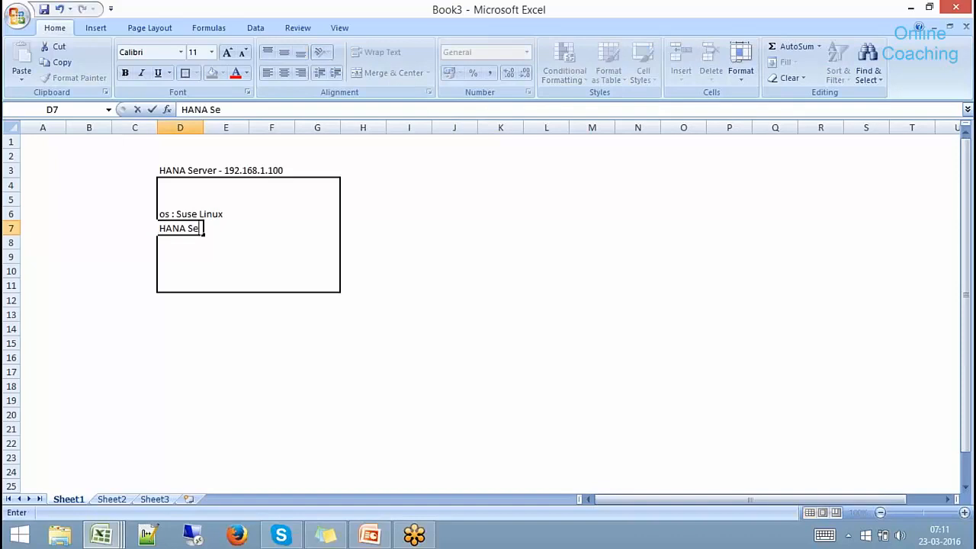
text(rver Software)
click(410, 316)
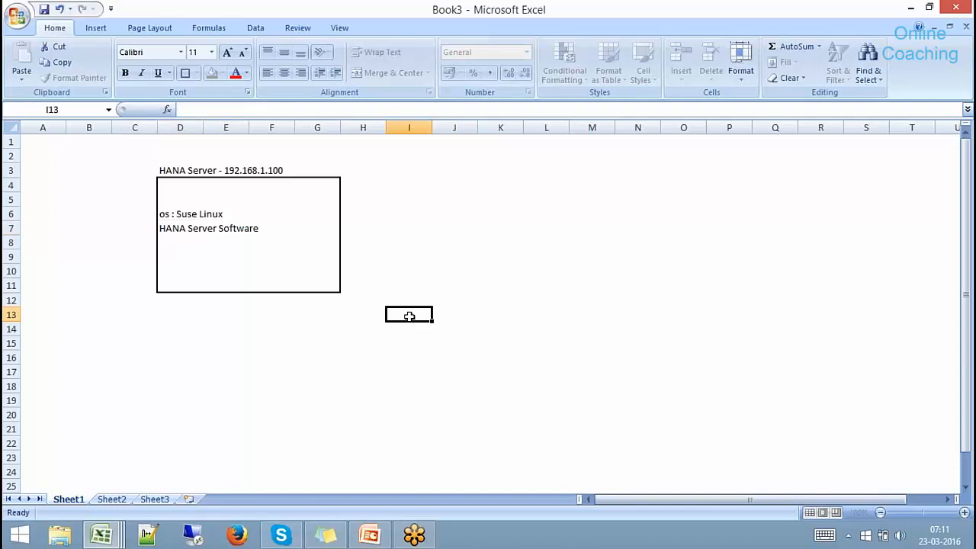
drag(183, 184, 311, 283)
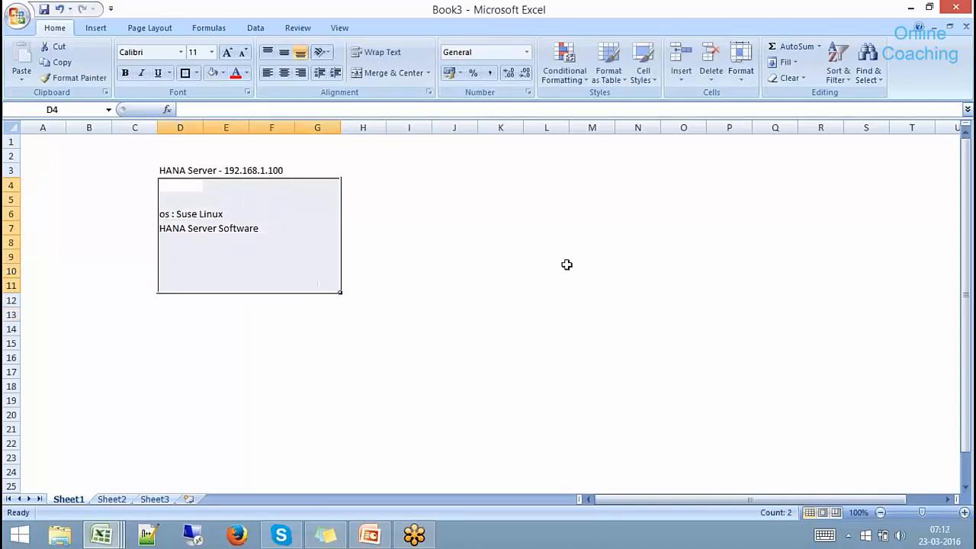
click(517, 271)
Select K10:L14 for the second box and add 'server : sapqbex' in D8 and 'system ID : SP9' in D9.
drag(504, 272, 563, 329)
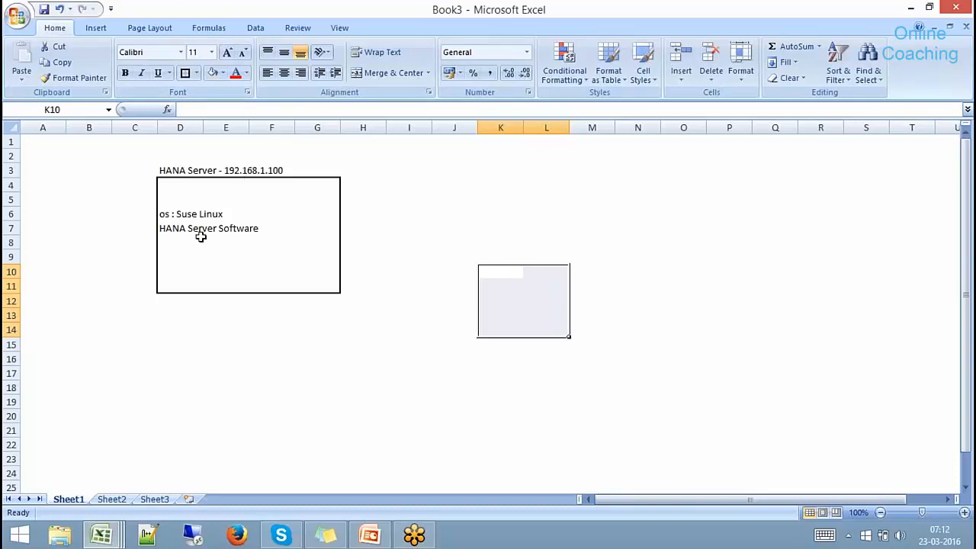
click(174, 246)
text(se)
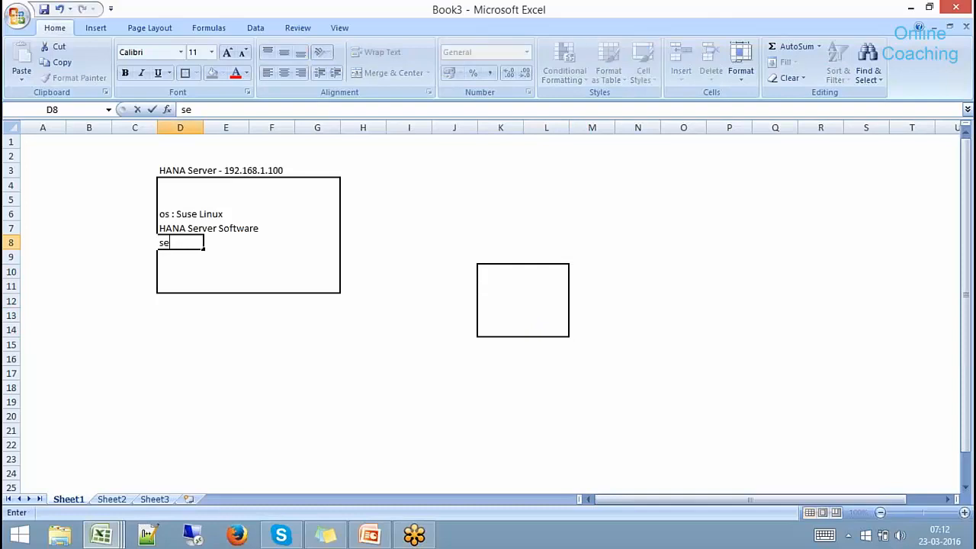
text(rver : sapqbex)
key(Return)
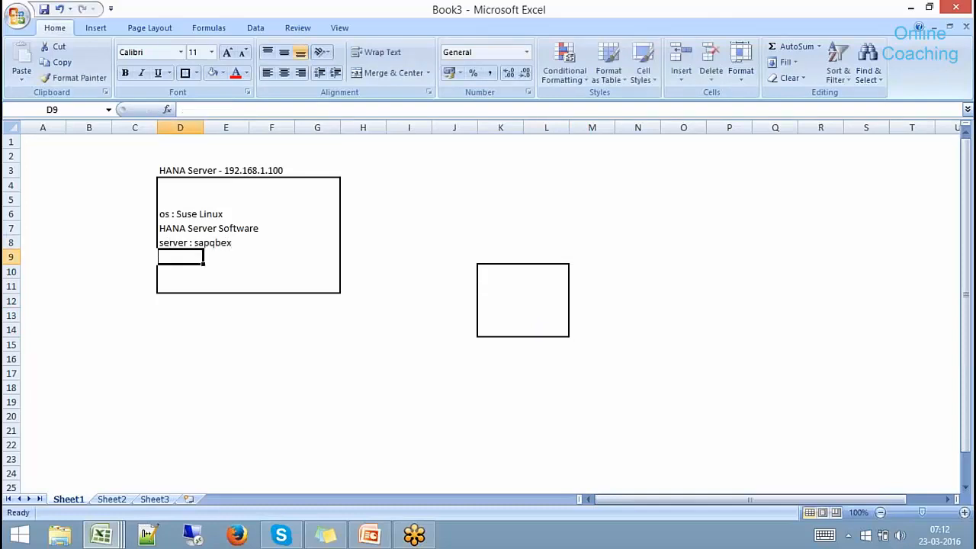
text(system I)
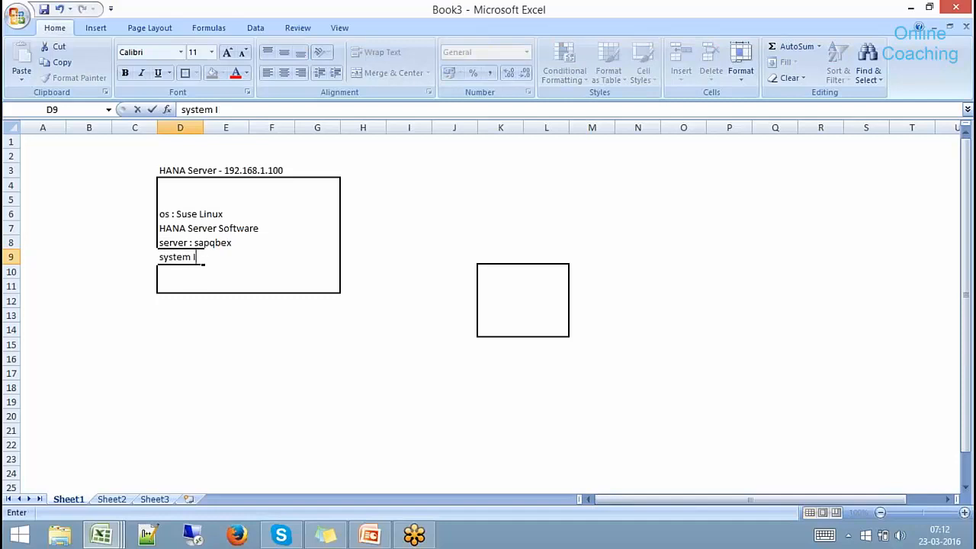
text(D : SP9)
click(215, 328)
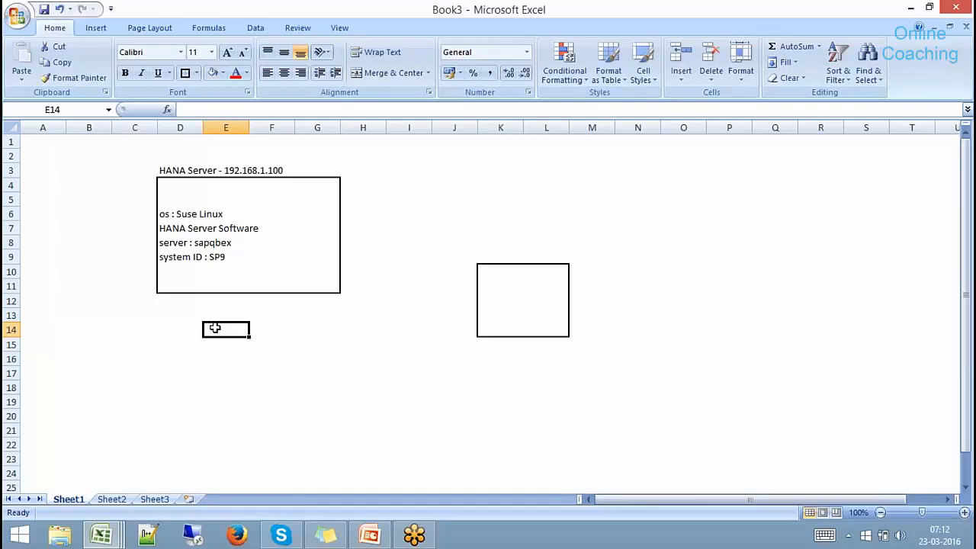
Review the server name, system ID and os entries in the server box.
click(204, 243)
click(183, 254)
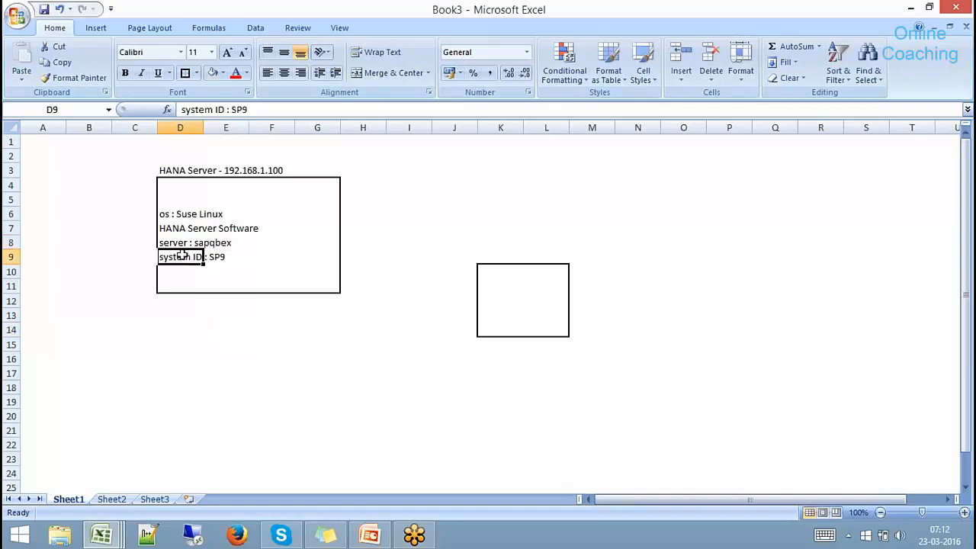
click(171, 214)
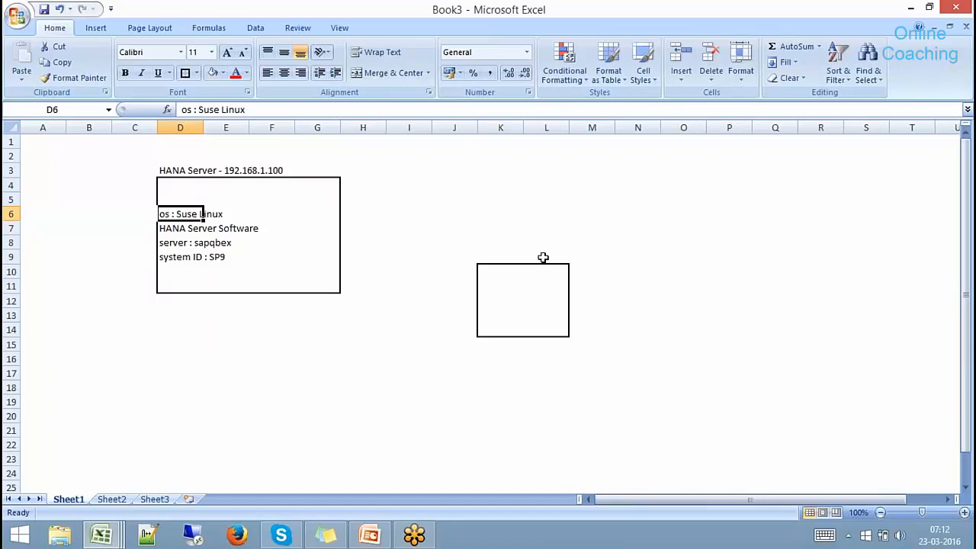
click(495, 252)
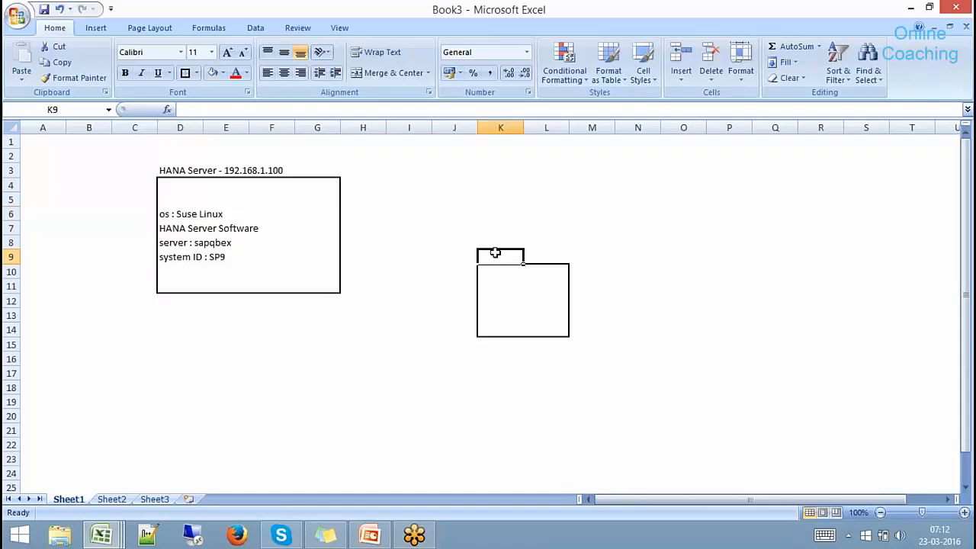
Head the second box 'Clinet Worksatation' in K9 and enter 'Windows 8.1 Professional (os)' in K11.
text(Clinet )
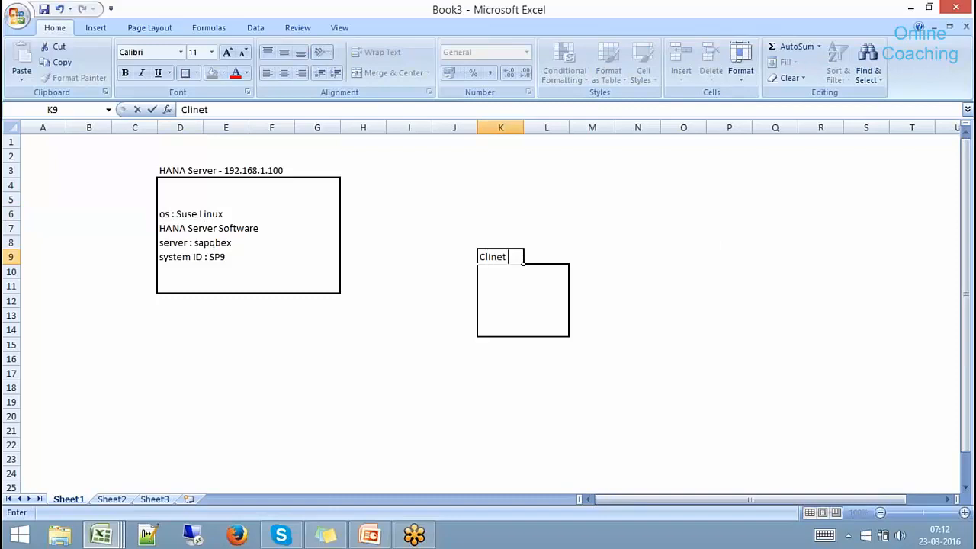
text(Worksatati)
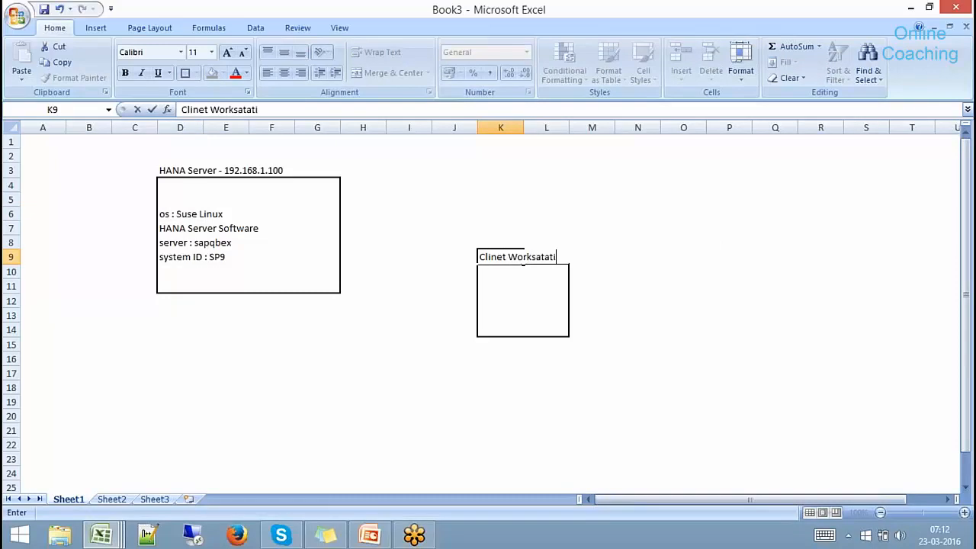
text(on)
click(509, 287)
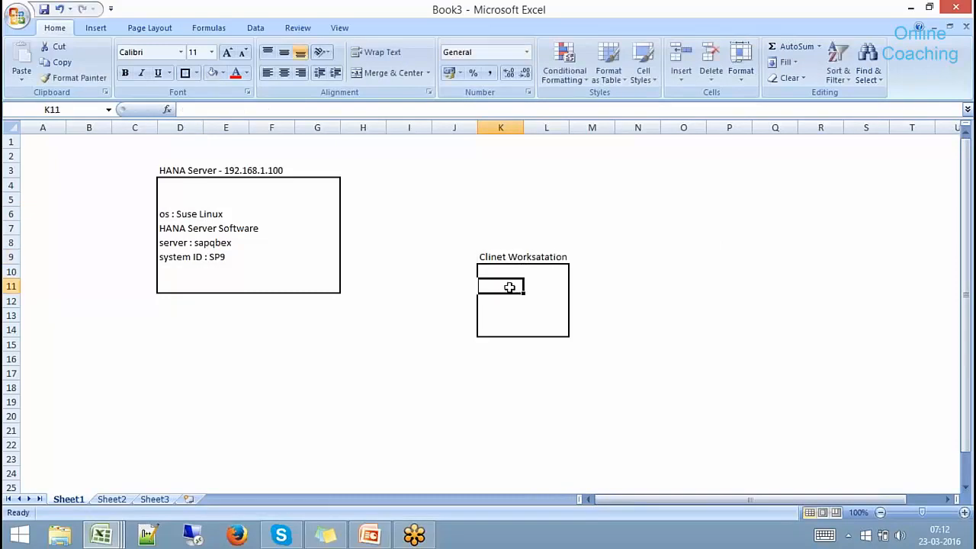
text(Windows)
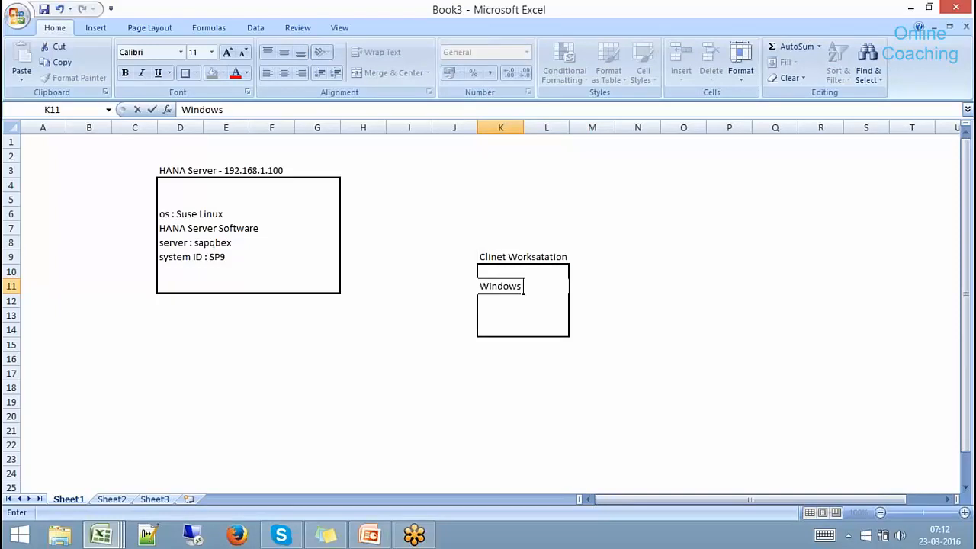
text( 8.1 Professional)
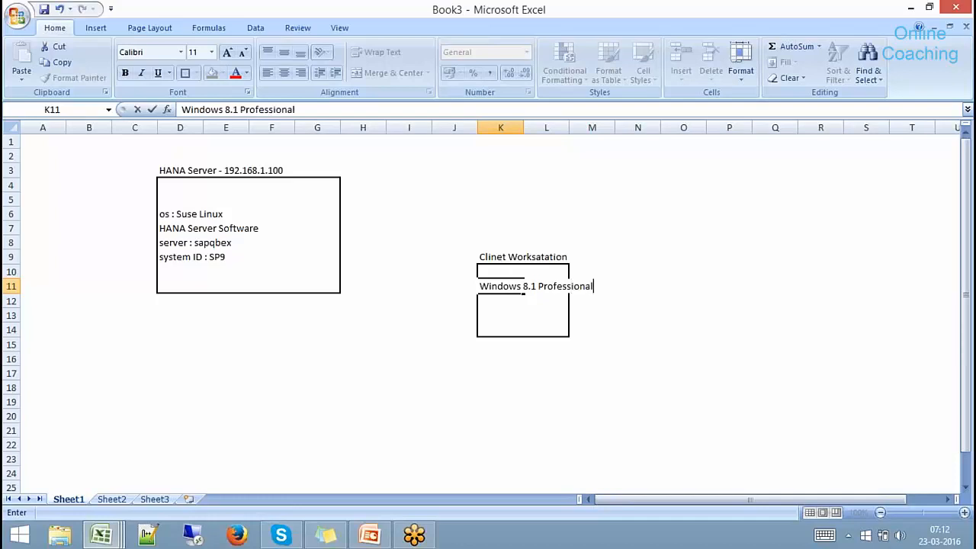
click(341, 109)
text((os))
click(589, 203)
Widen column L to fit the Windows entry and reselect both boxes.
drag(569, 127, 638, 130)
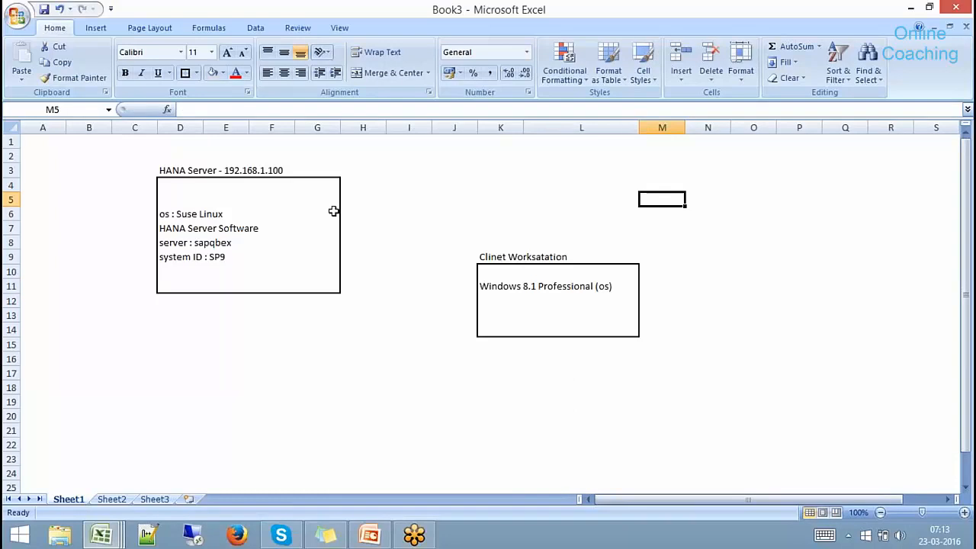
click(172, 171)
drag(172, 171, 321, 286)
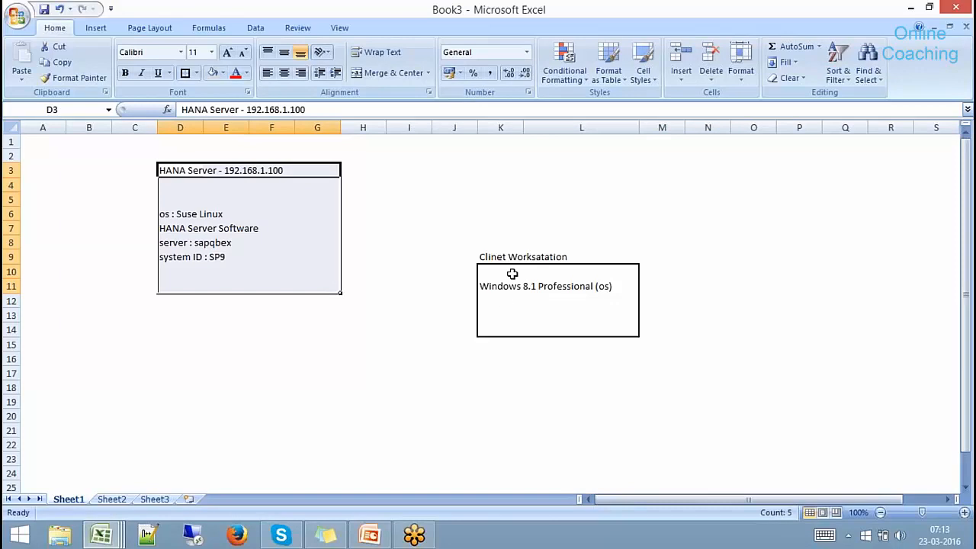
drag(497, 257, 581, 332)
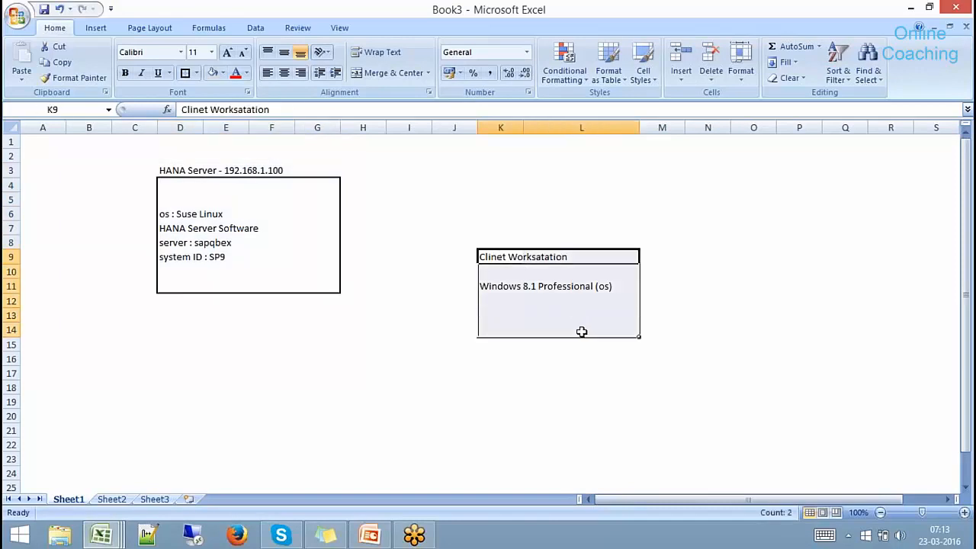
click(134, 536)
Run ipconfig, read the Wi-Fi IPv4 address 192.168.1.5, and close the console.
key(Return)
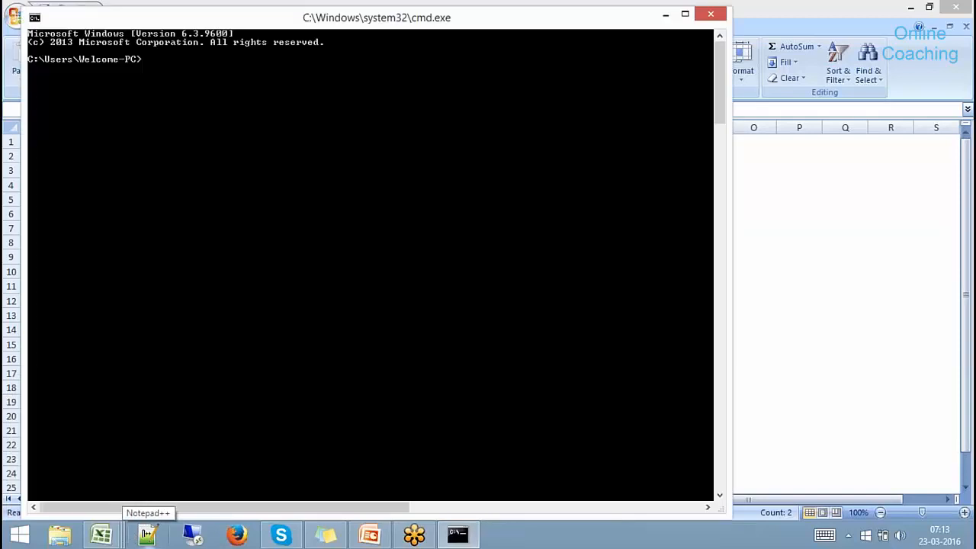
text(ipo)
key(BackSpace)
text(config)
key(Return)
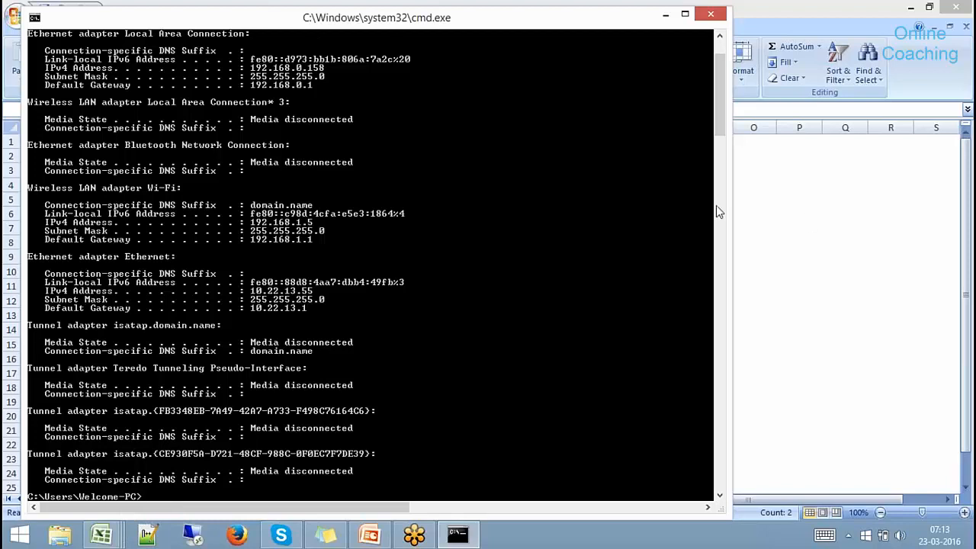
drag(722, 131, 722, 122)
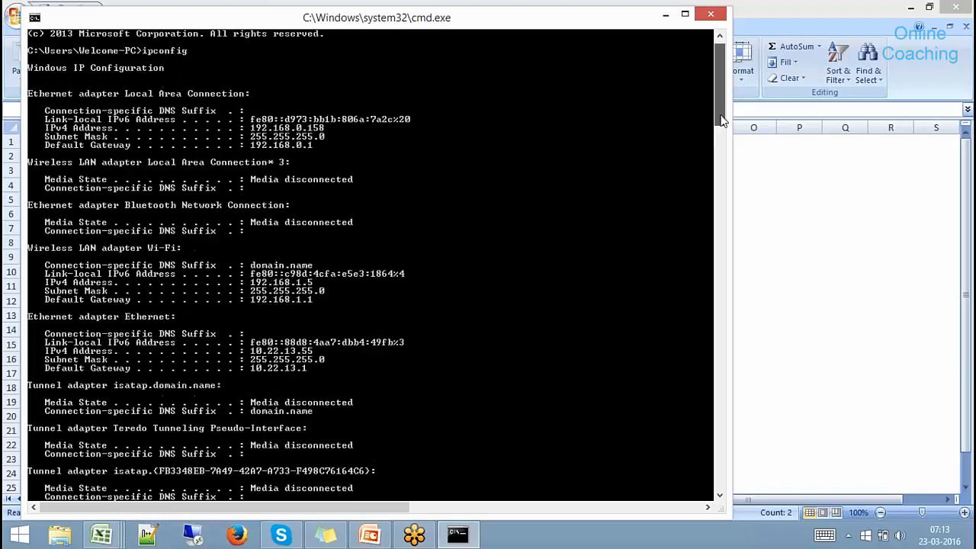
scroll(722, 122, down, 1)
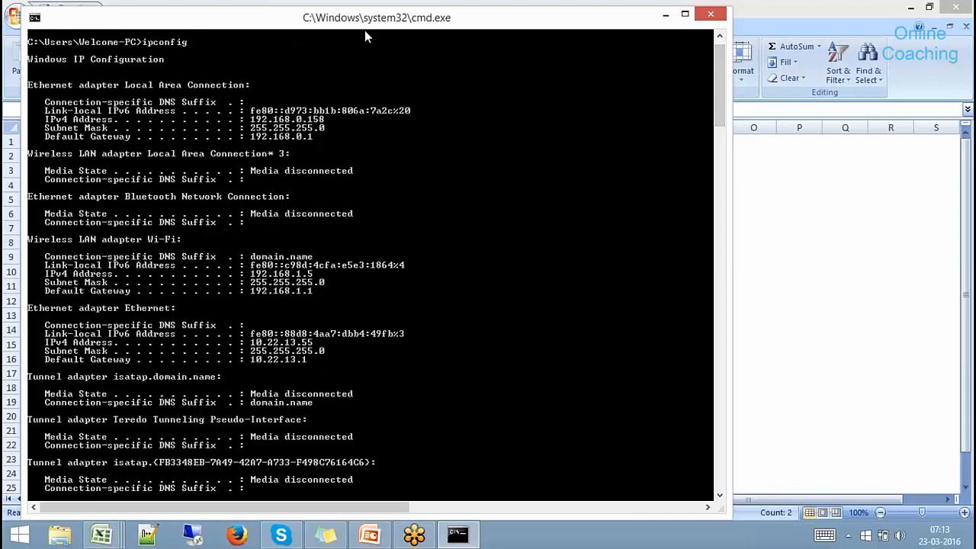
drag(365, 29, 372, 84)
click(717, 77)
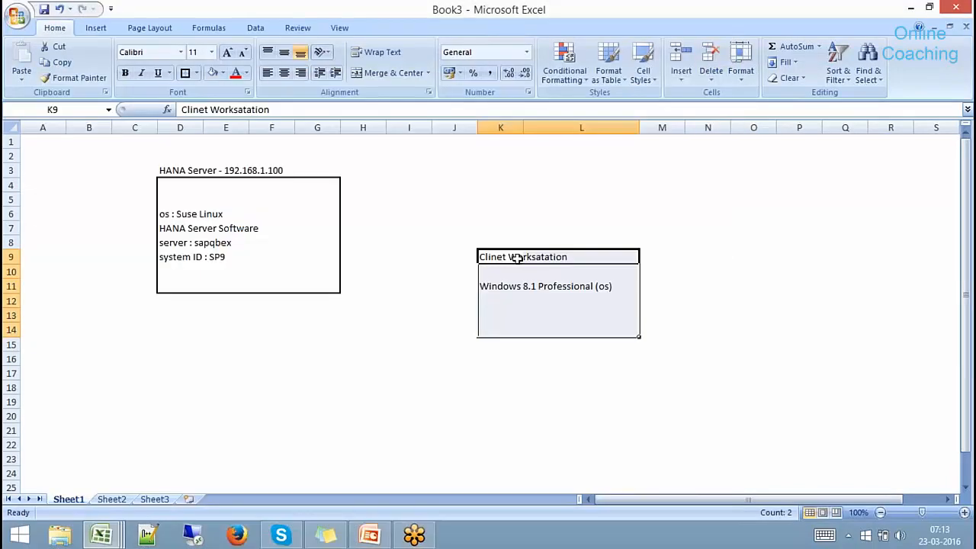
Enter 192.168.1.5 in K8 above the client workstation heading.
click(505, 242)
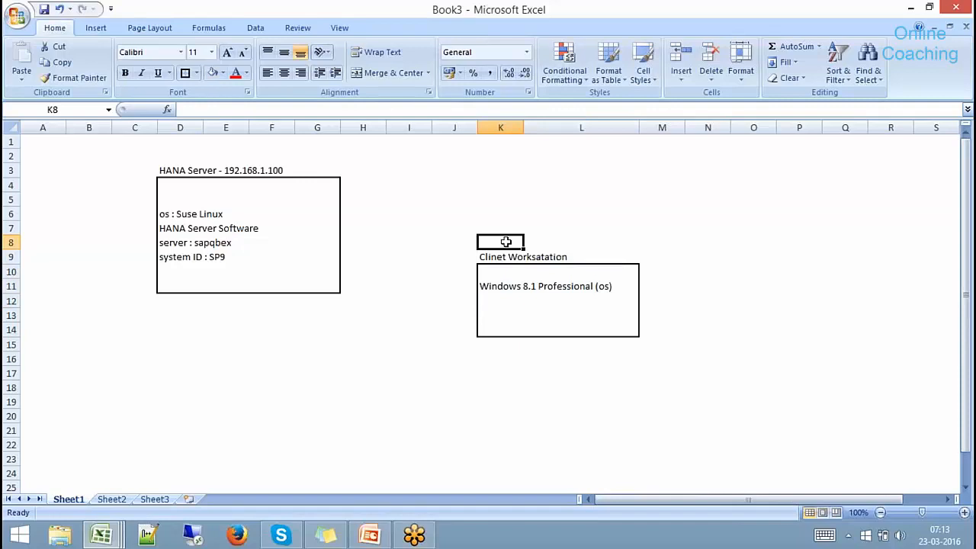
text(192.168)
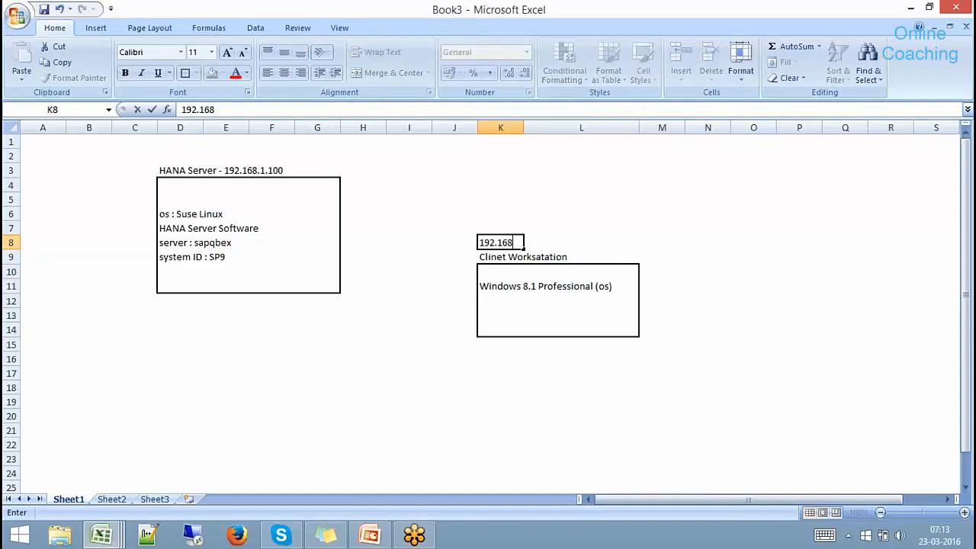
text(.1.5)
click(551, 349)
click(487, 240)
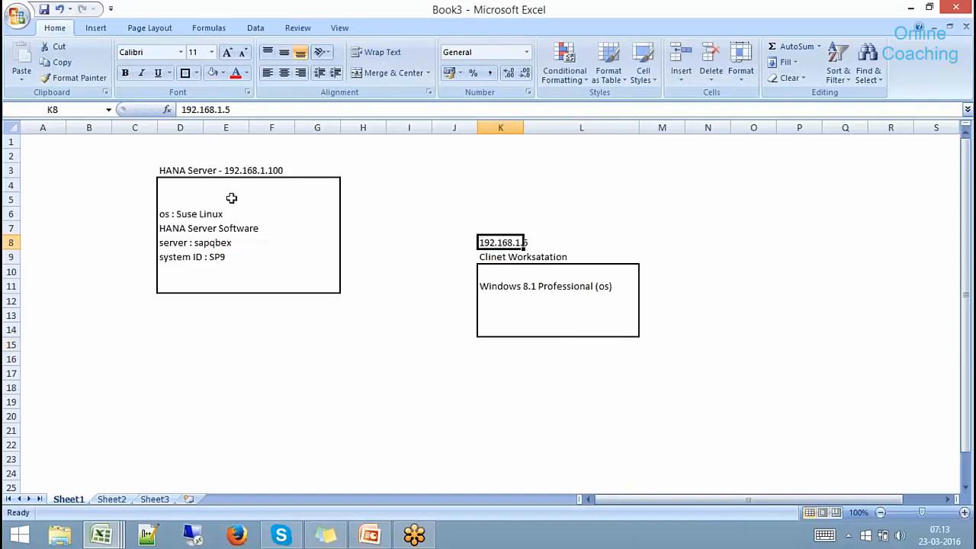
Draw an arrow from the client workstation box to the HANA Server box.
click(92, 28)
click(159, 68)
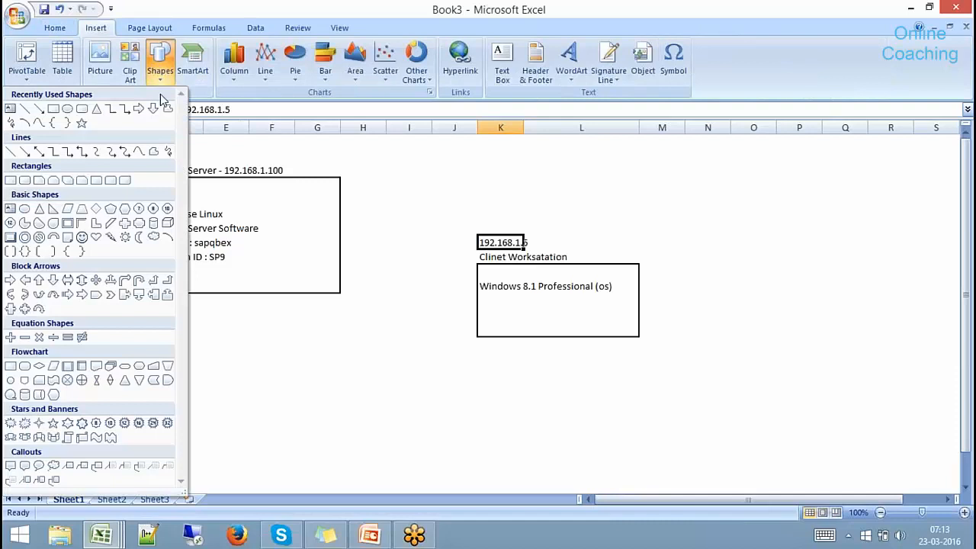
click(39, 110)
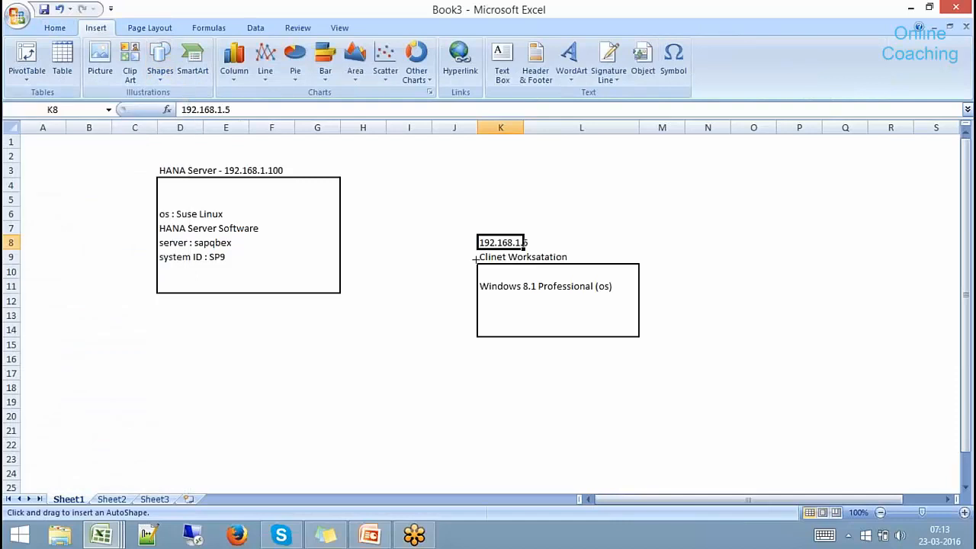
drag(476, 260, 341, 210)
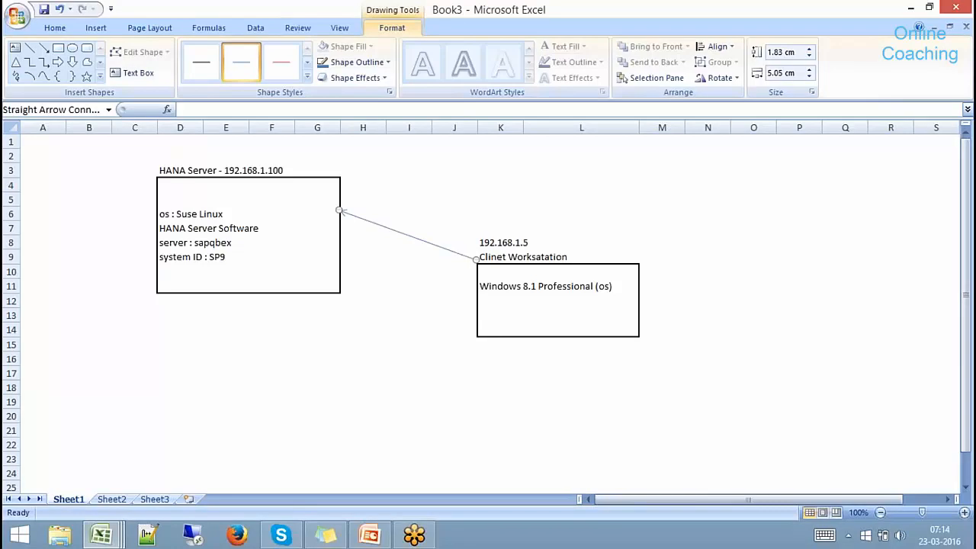
drag(493, 270, 602, 330)
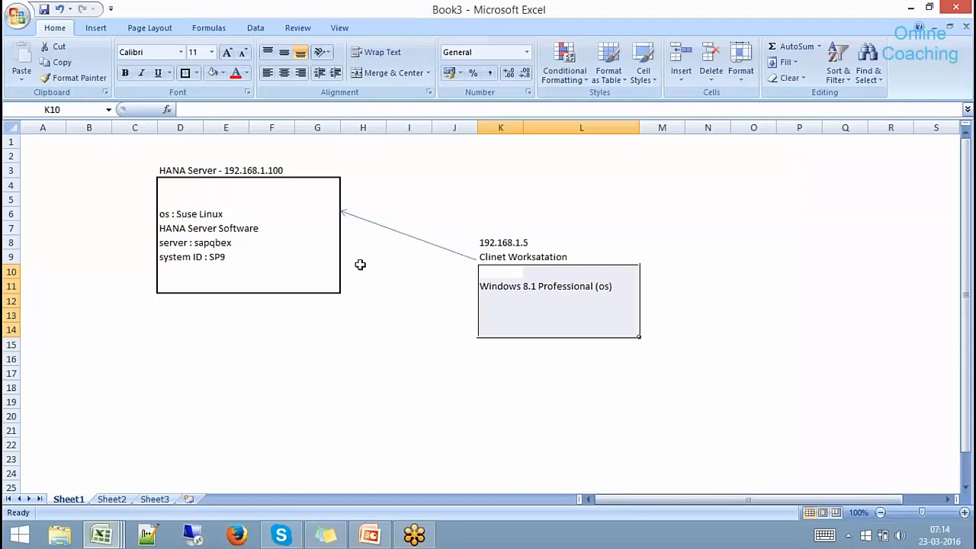
List 'HANA Studio' in K12 and 'SAP GUI' in K13 of the client box, then switch to Firefox.
click(491, 307)
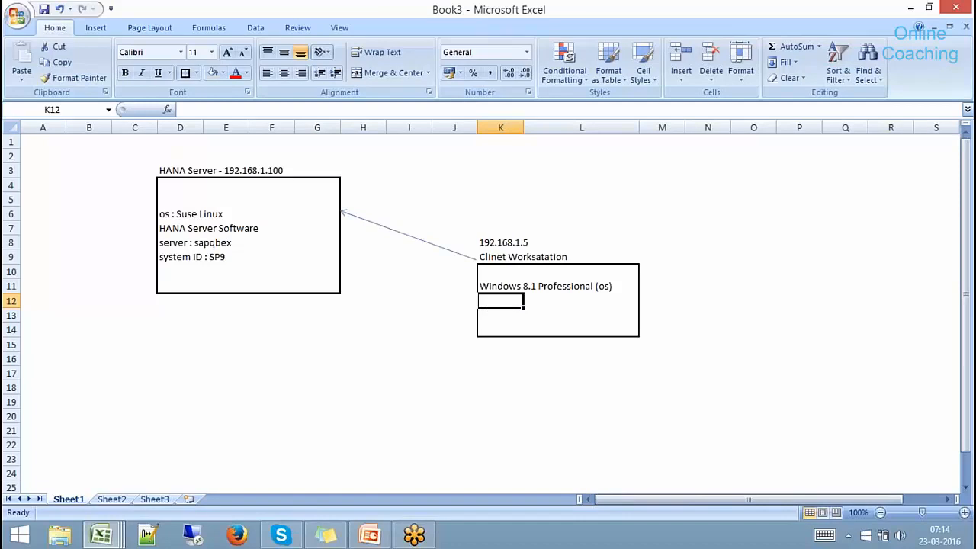
text(HANA )
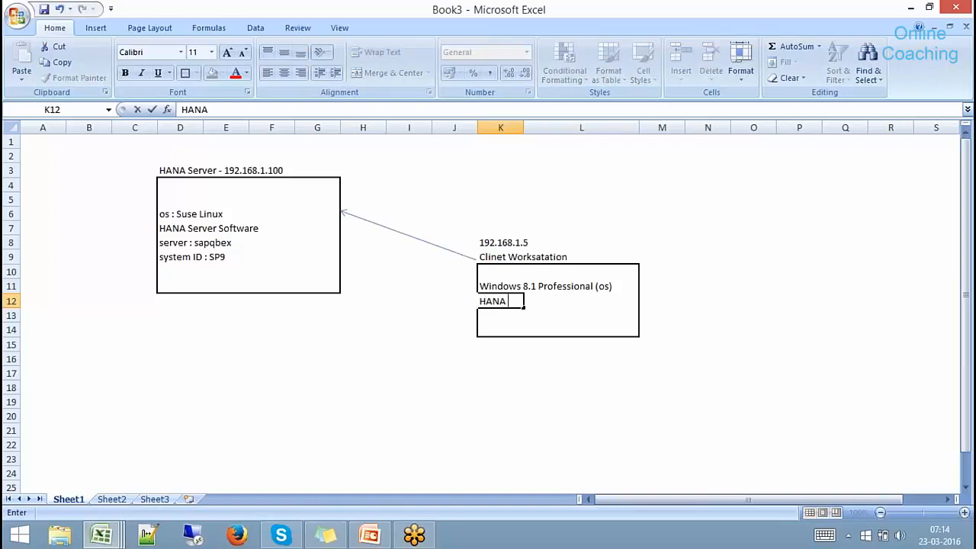
text(Studio)
click(514, 358)
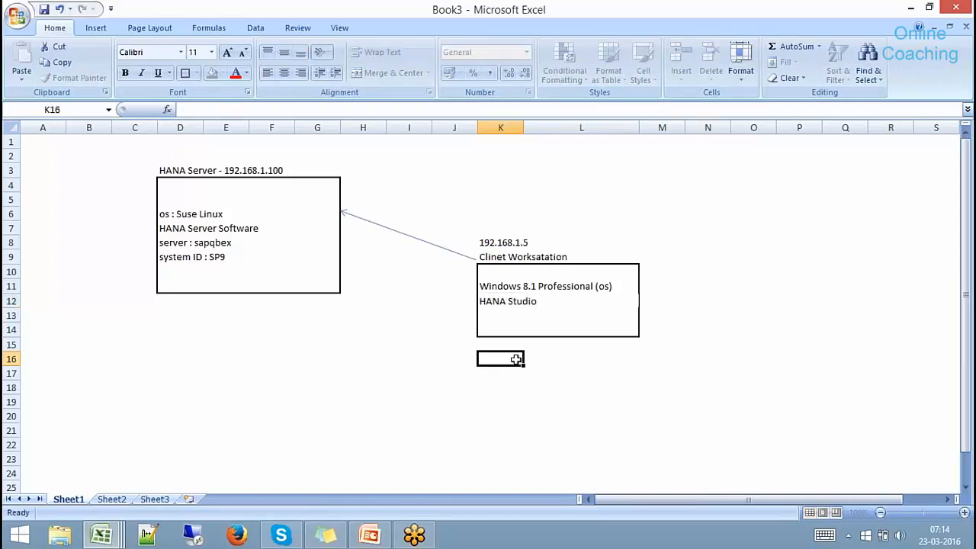
click(490, 302)
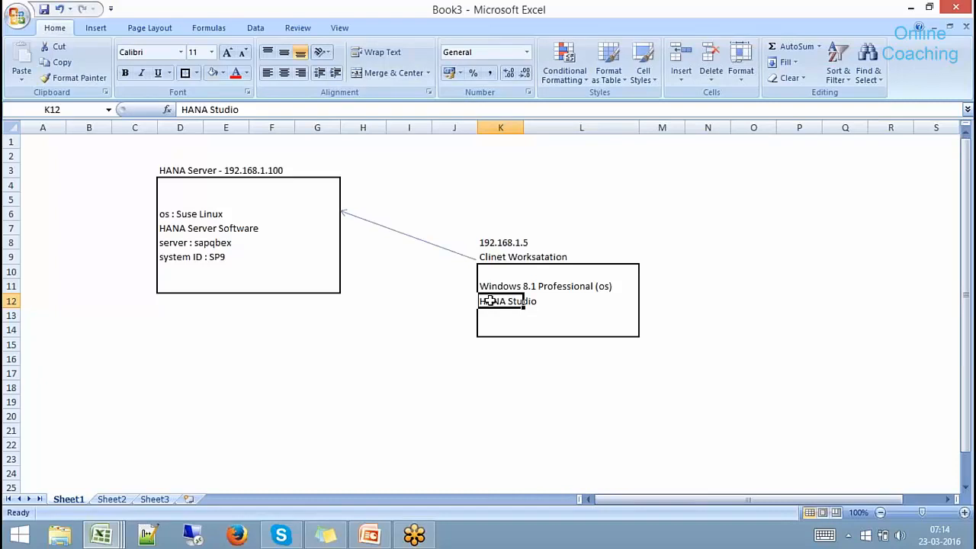
key(Return)
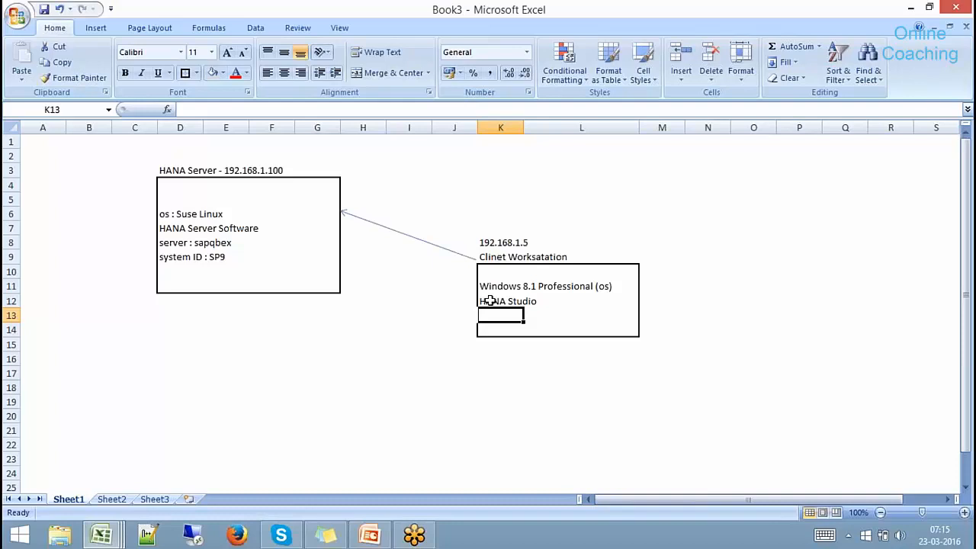
text(SAP GUI)
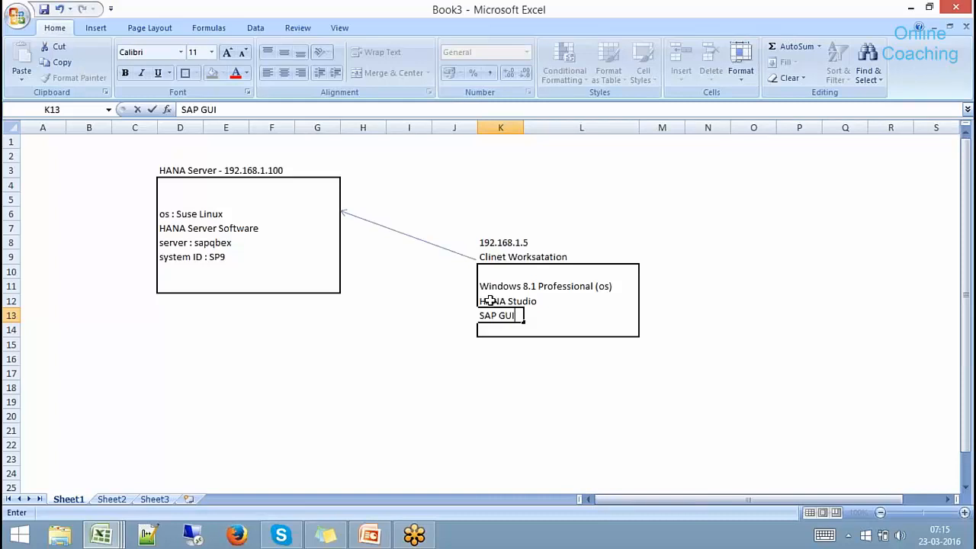
click(505, 349)
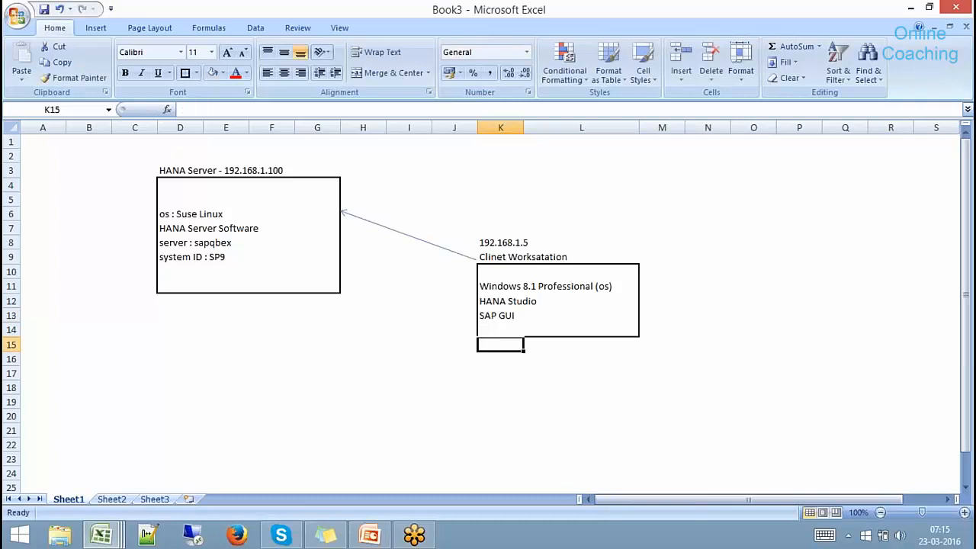
drag(506, 300, 547, 315)
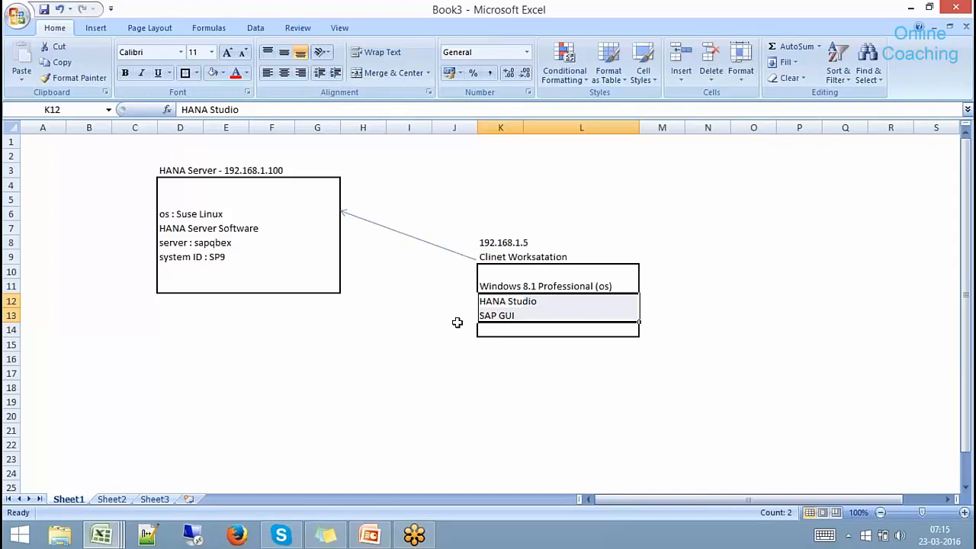
click(239, 535)
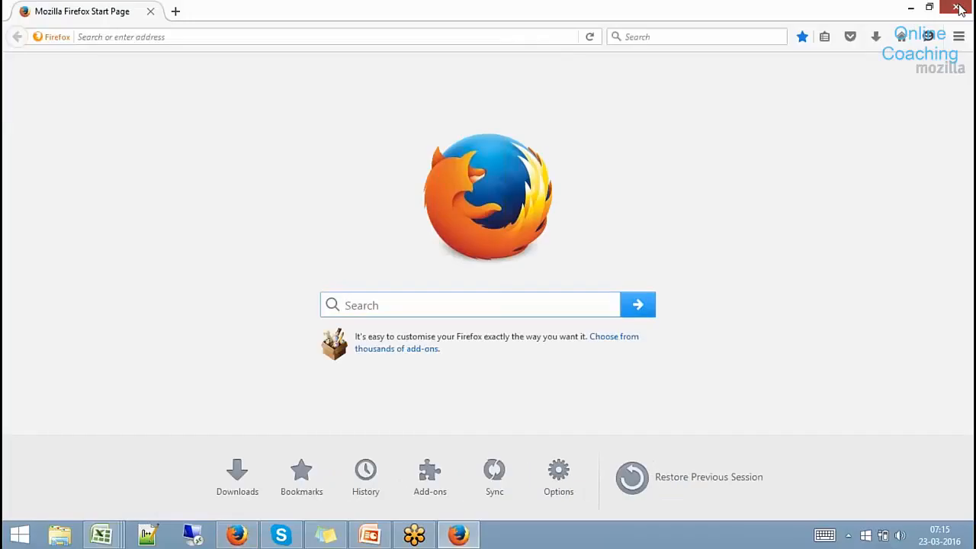
Check This PC's system properties (Windows 8.1 Pro, 16.0 GB RAM, 64-bit), then relaunch Firefox.
click(953, 9)
click(59, 538)
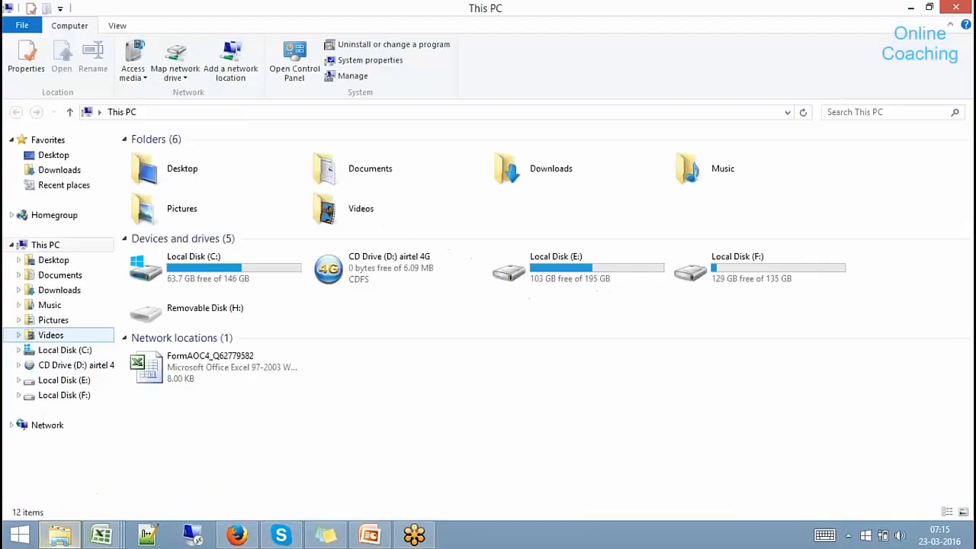
right_click(54, 252)
click(58, 424)
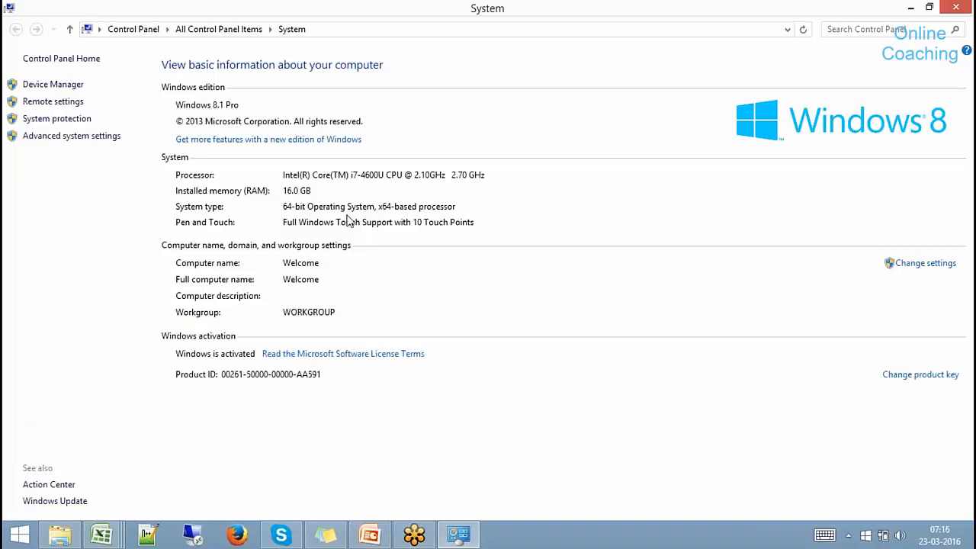
click(958, 9)
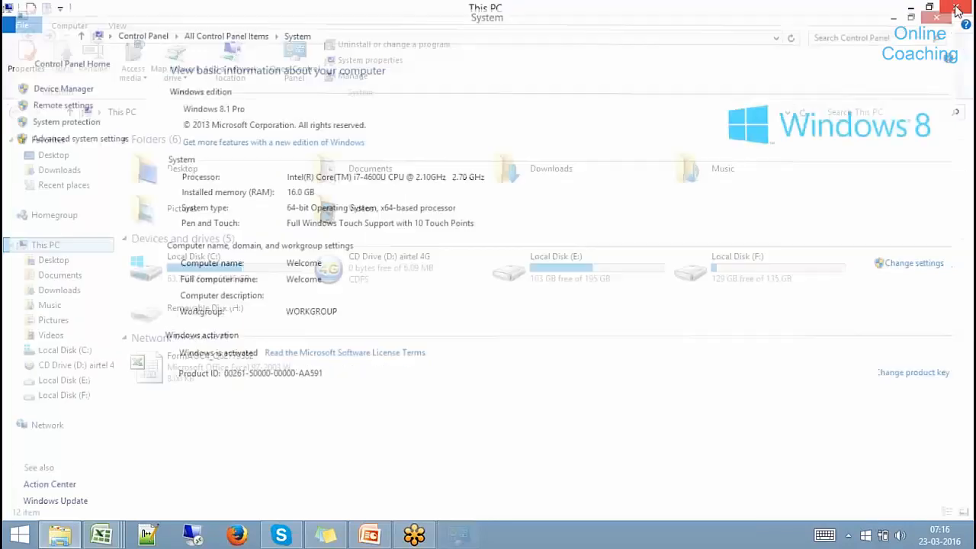
click(237, 536)
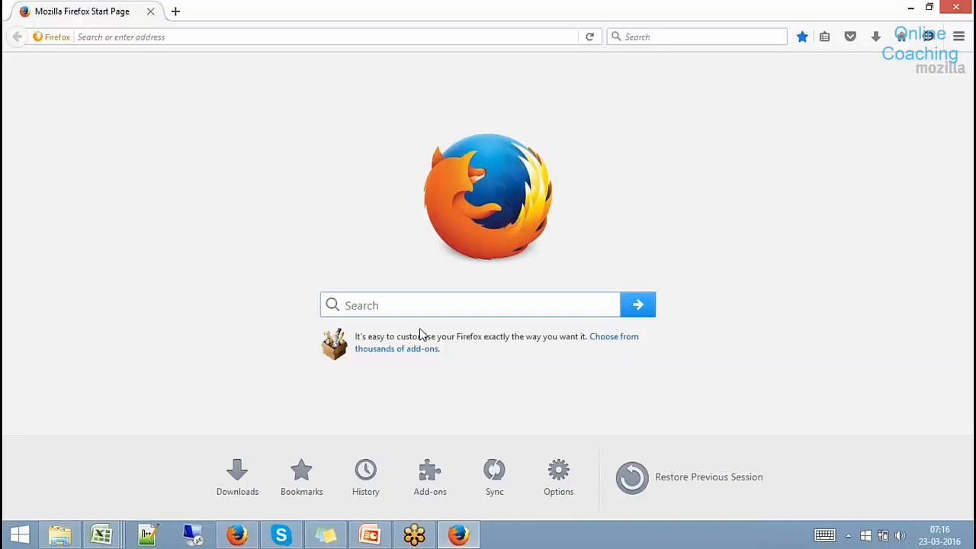
Load service.sap.com by accepting the address bar's autocompletion of 'ser'.
click(404, 37)
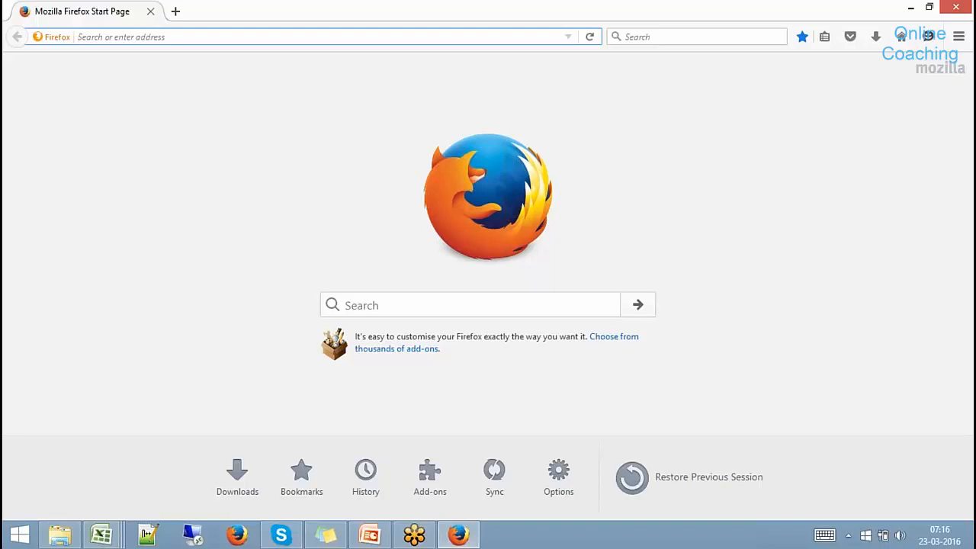
text(service.sap.com/)
key(Return)
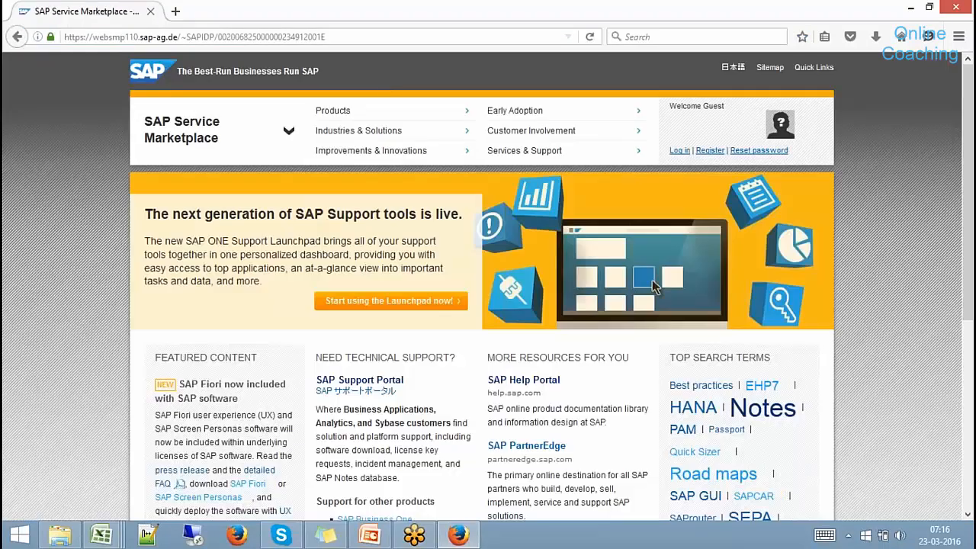
Go through Support Portal > Software Downloads > Installations & Upgrades > A–Z index to letter I.
click(391, 385)
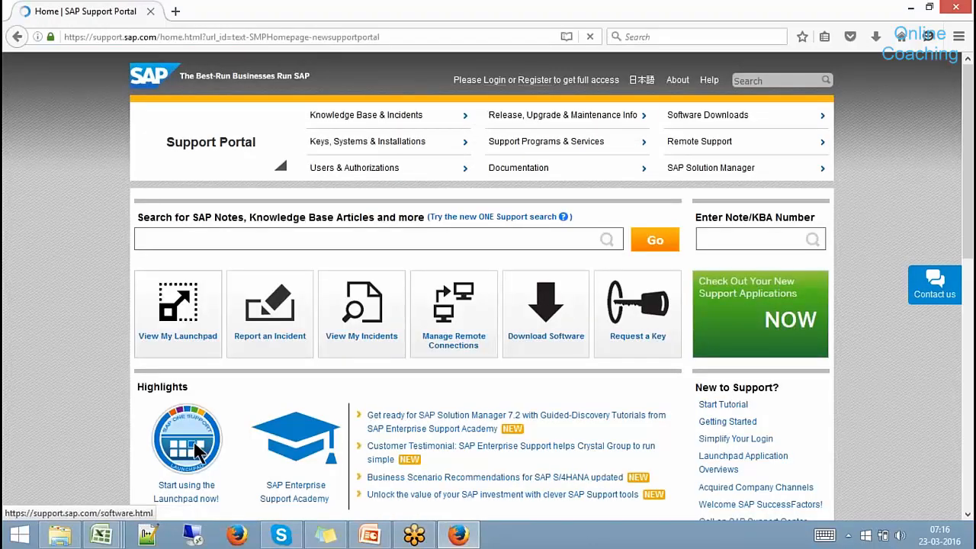
click(708, 115)
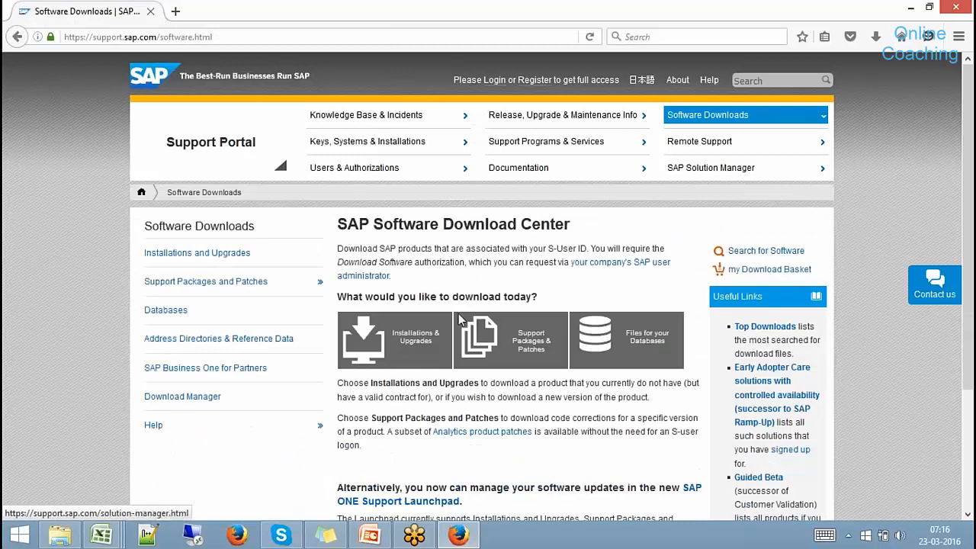
click(443, 330)
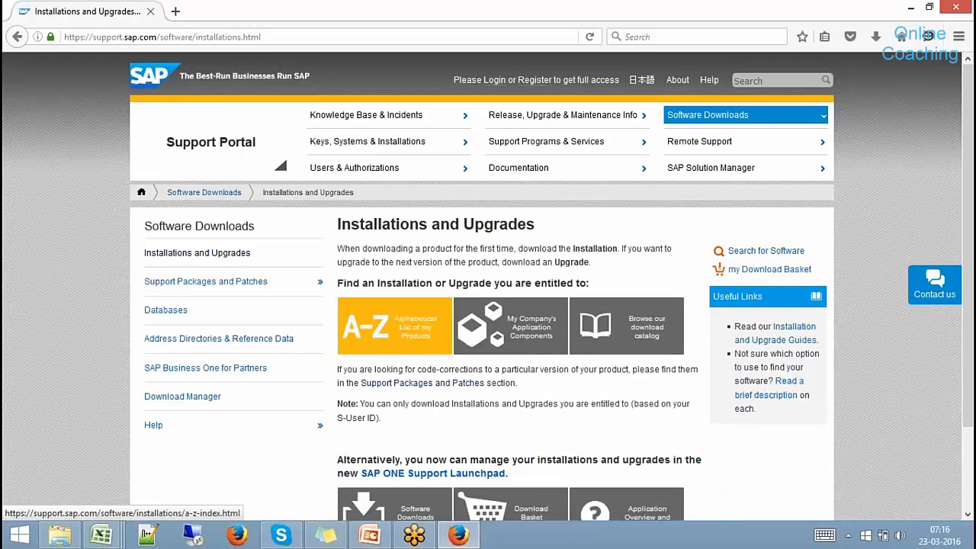
click(401, 332)
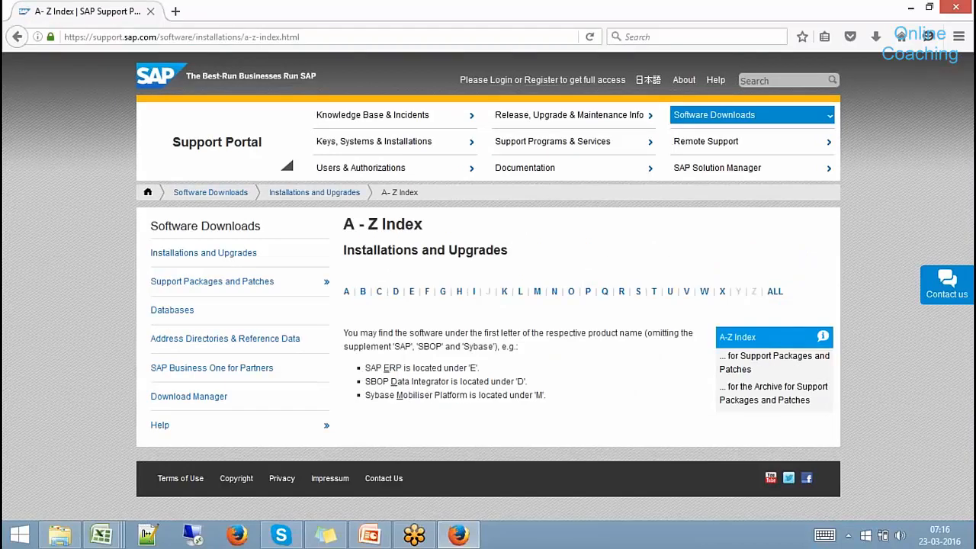
click(468, 299)
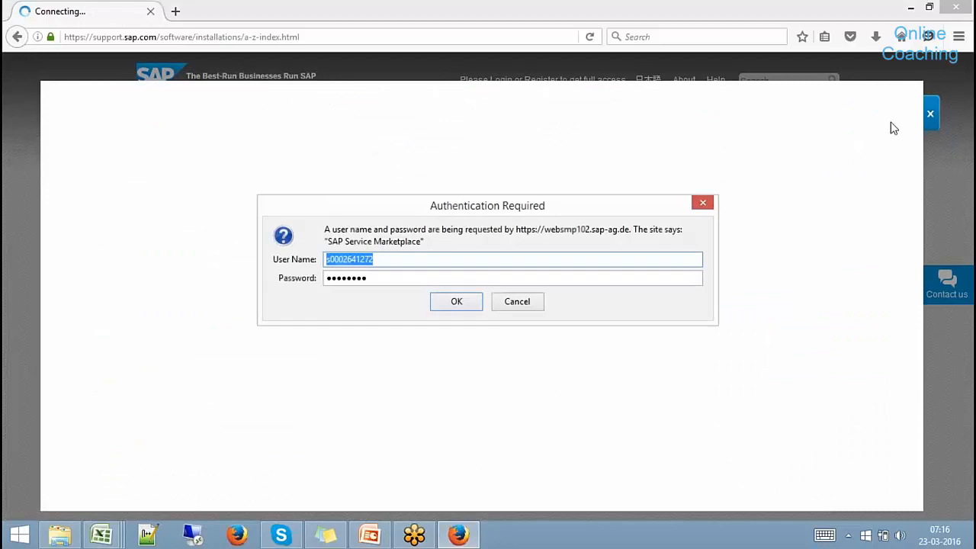
Sign in and open the SAP HANA Platform Edition 1.0 installation downloads.
click(468, 301)
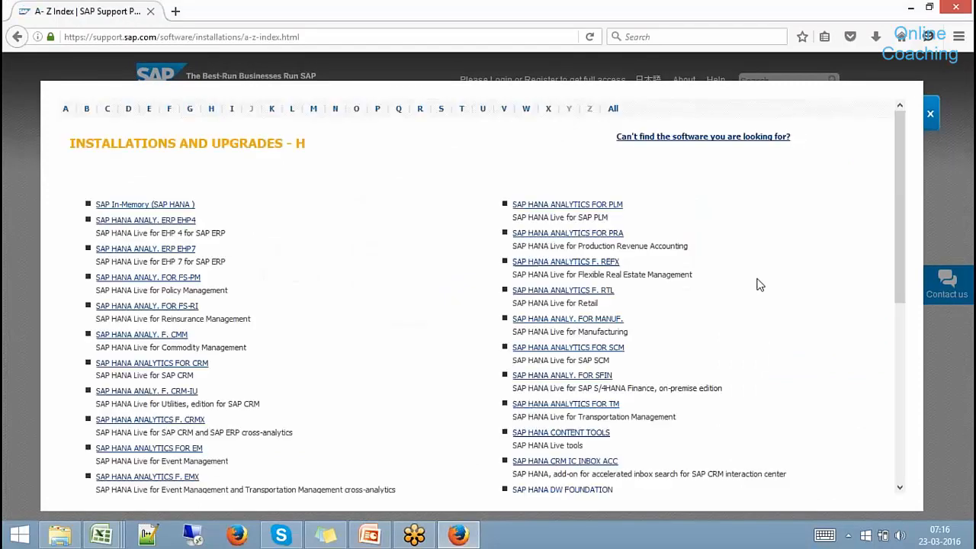
drag(901, 196, 910, 321)
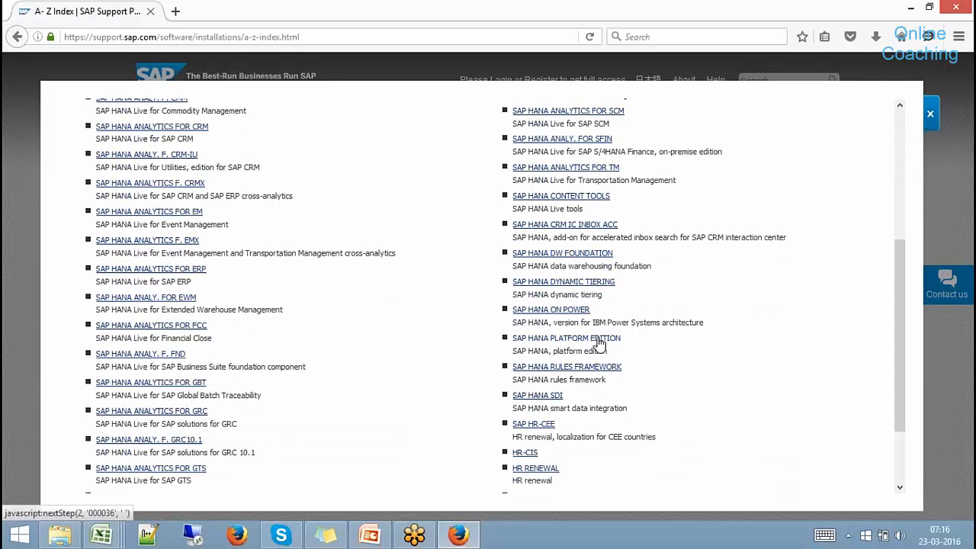
click(599, 343)
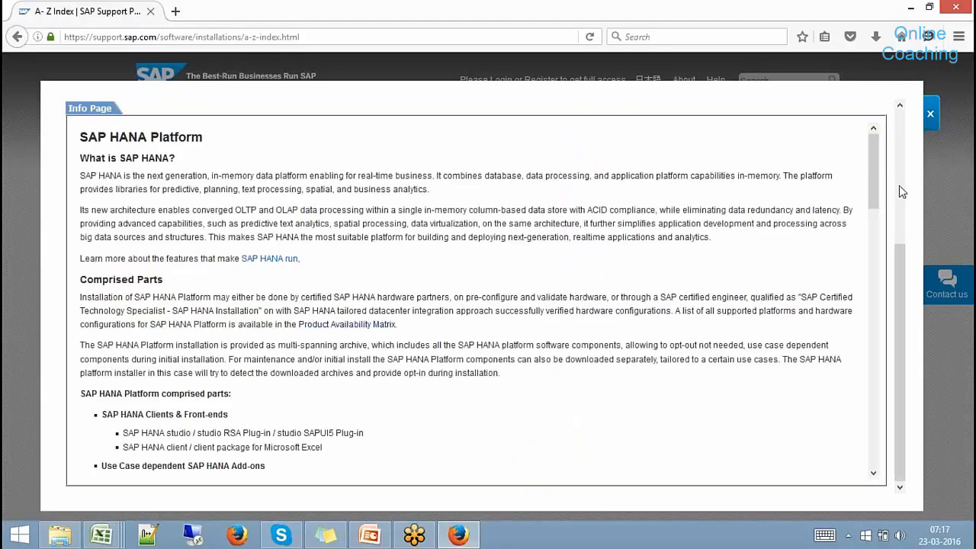
scroll(899, 185, up, 5)
click(205, 248)
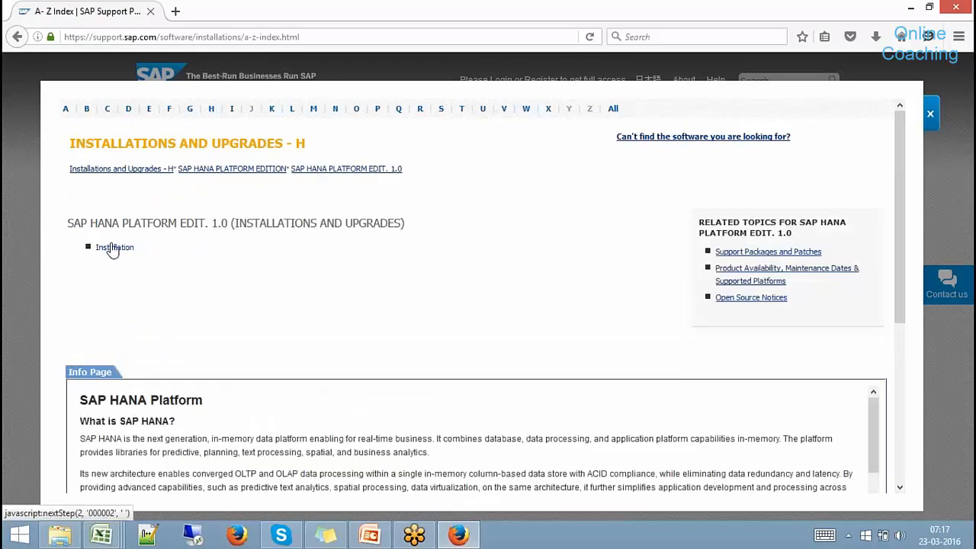
click(110, 247)
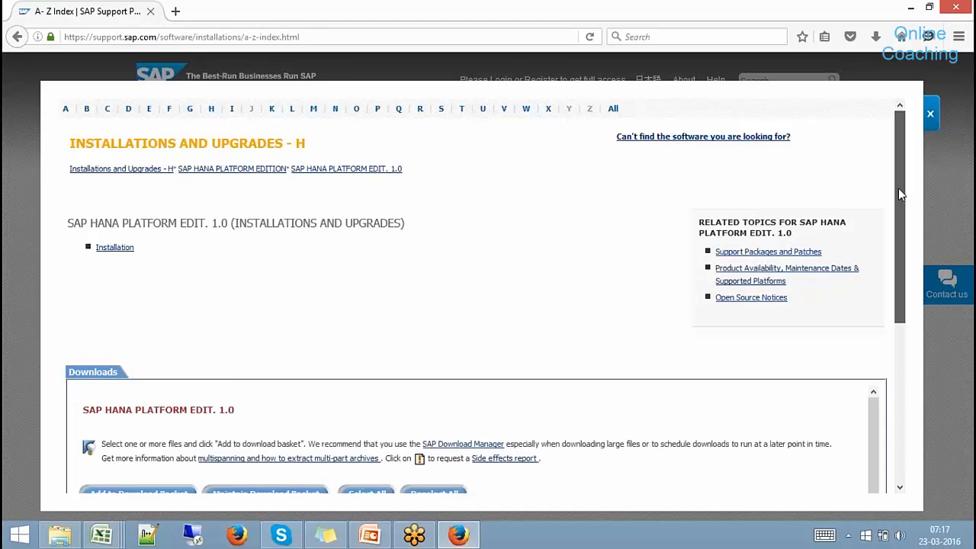
Scroll through the downloads, then go back to the letter H installations list.
mouse_move(898, 188)
mouse_down()
mouse_move(913, 369)
mouse_move(885, 183)
mouse_up()
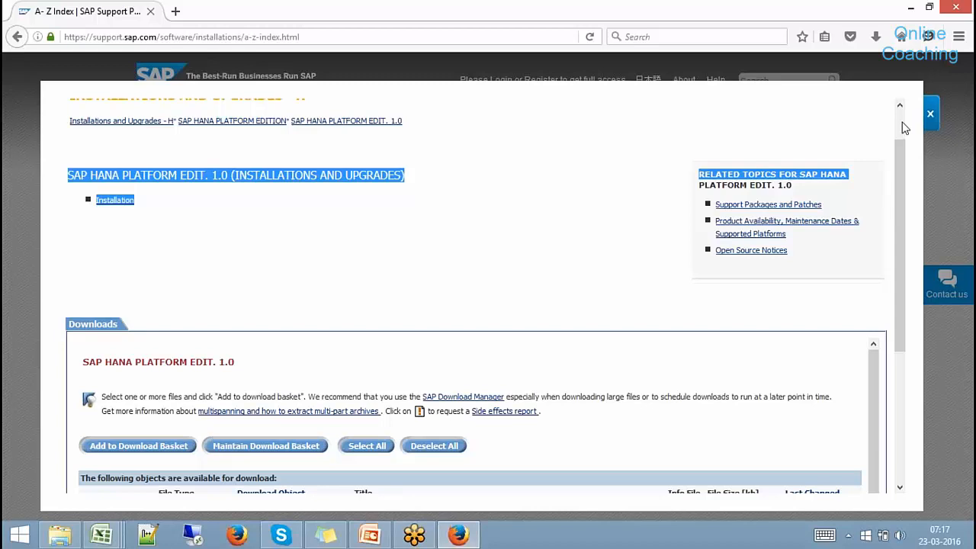
drag(905, 128, 901, 111)
click(211, 111)
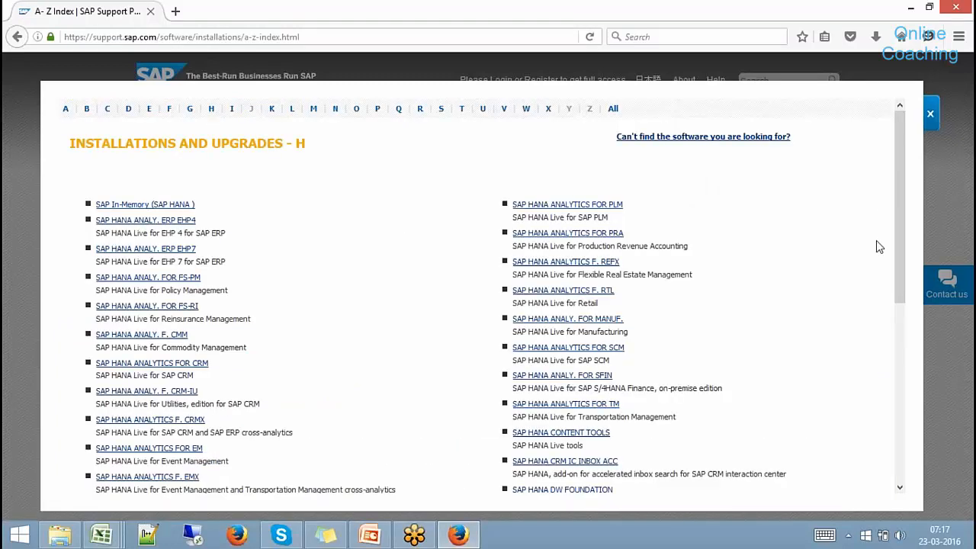
Browse the S entries of the A–Z installations list, close it, and go to Software Downloads.
drag(897, 197, 920, 353)
scroll(920, 350, up, 5)
click(441, 111)
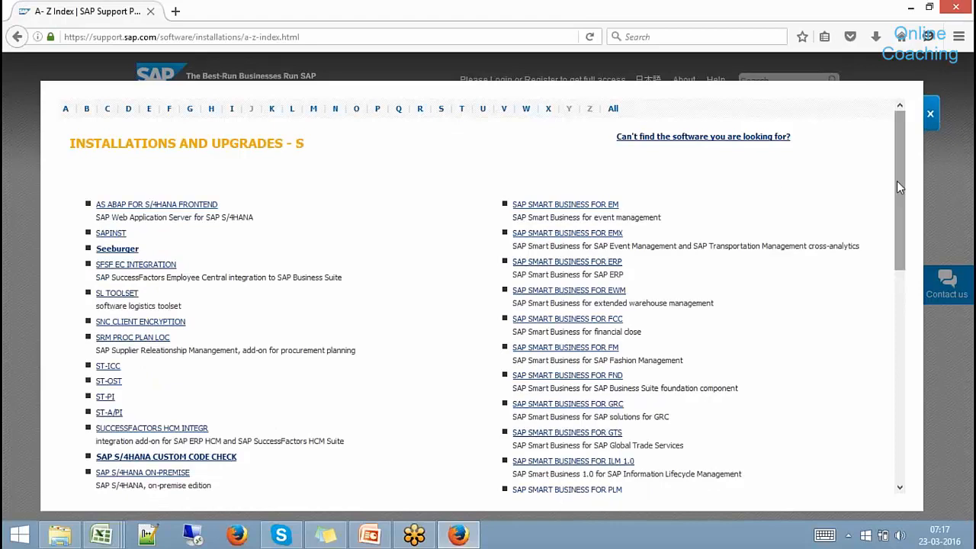
scroll(897, 200, down, 5)
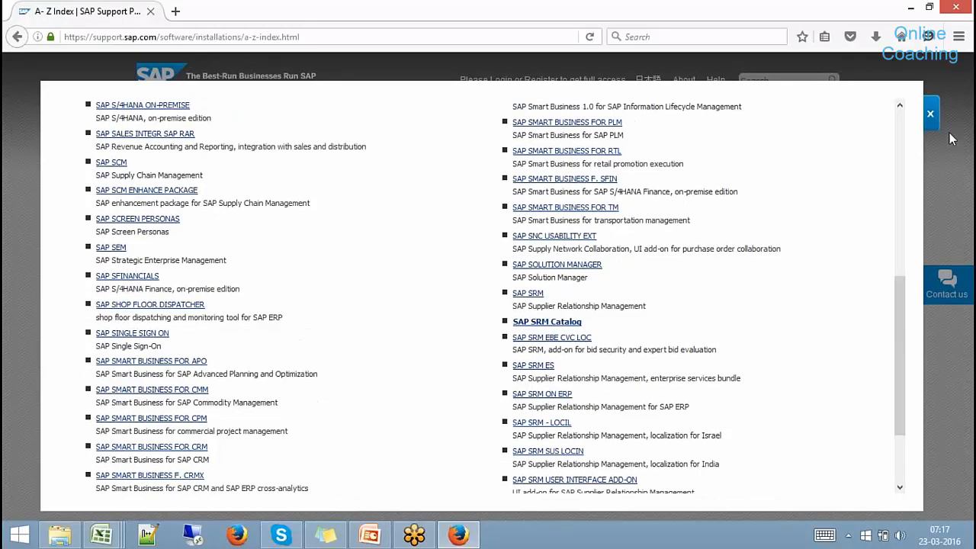
click(930, 114)
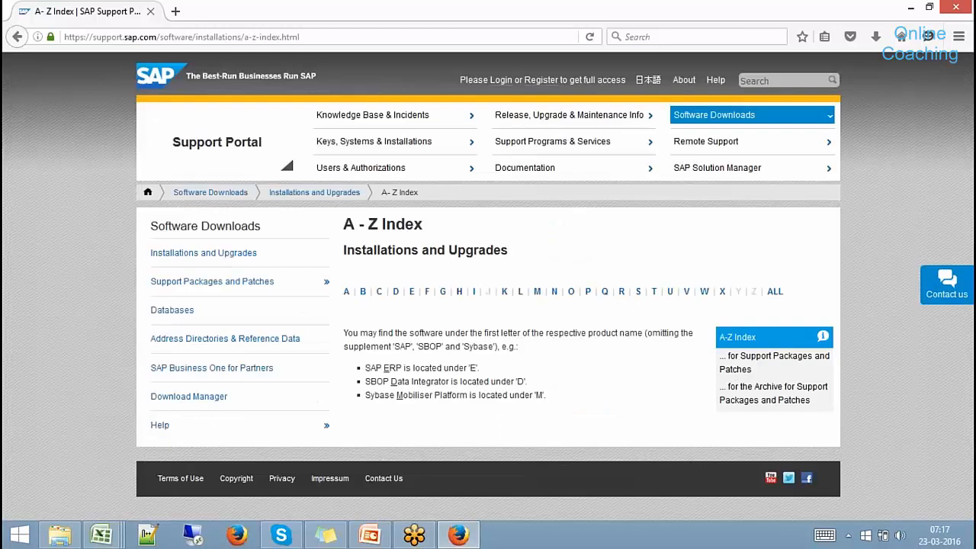
click(730, 103)
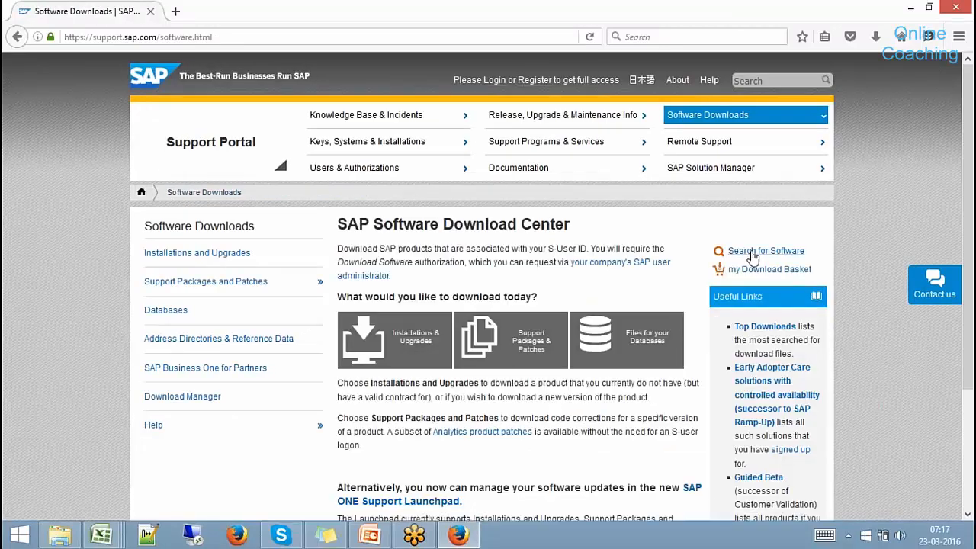
Confirm sign-in and search the Software Download Center for 'HANA Studio'.
click(752, 255)
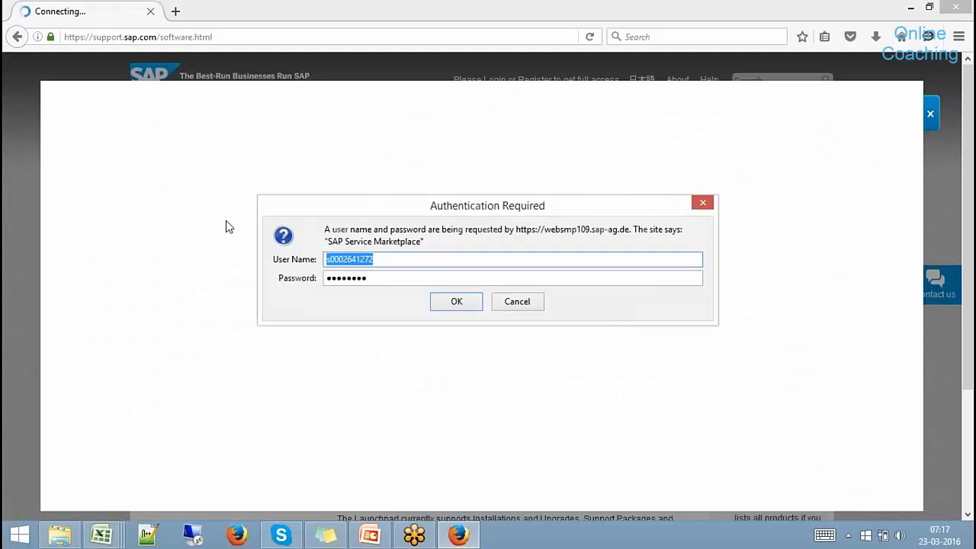
click(457, 305)
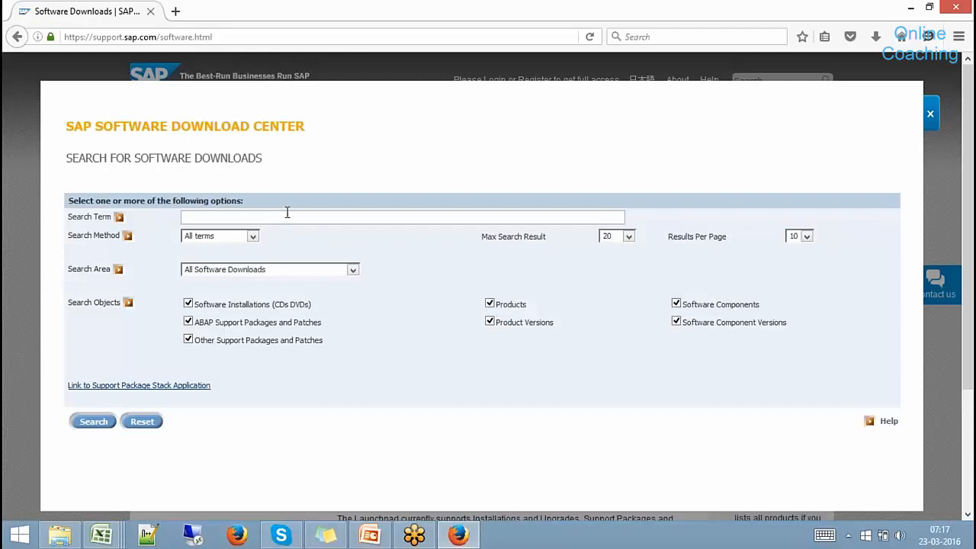
click(287, 214)
text(HANA Stusio)
key(BackSpace)
key(BackSpace)
key(BackSpace)
text(dio)
click(91, 422)
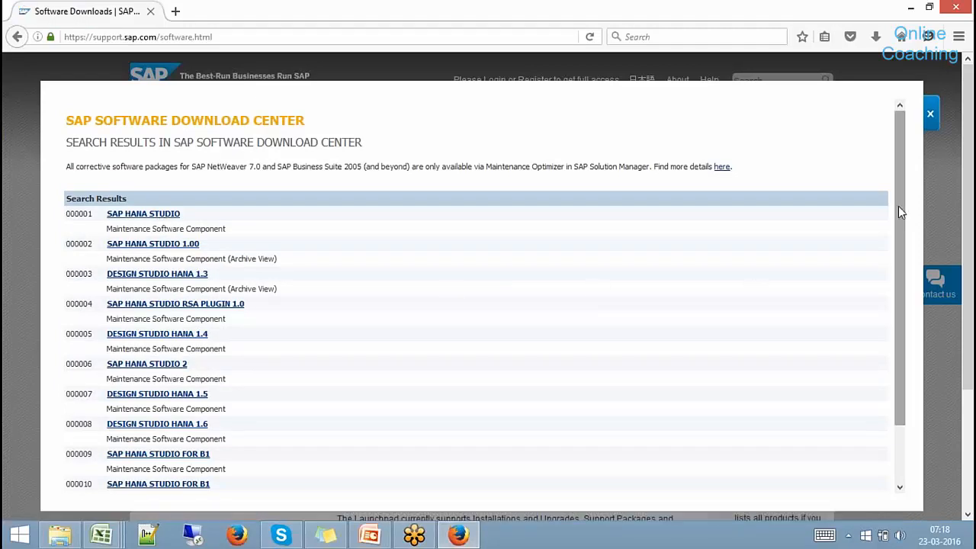
Check the SAP HANA STUDIO 1.00 Windows on x64 64bit files, then close that popup.
drag(899, 206, 898, 257)
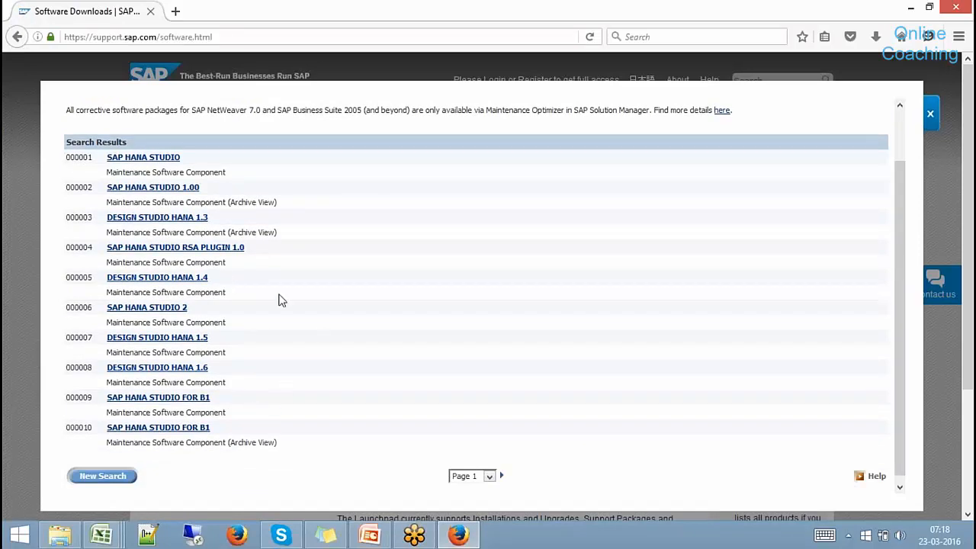
click(186, 191)
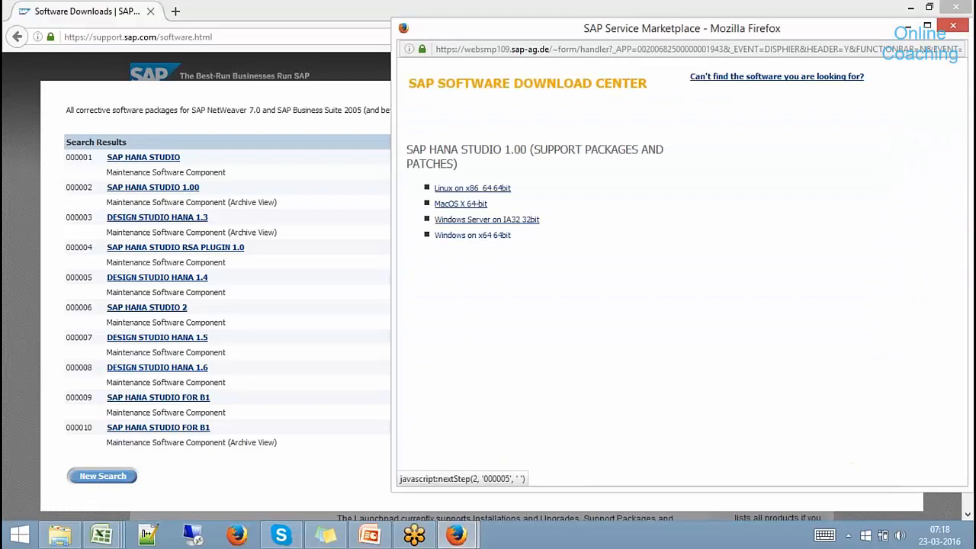
click(472, 235)
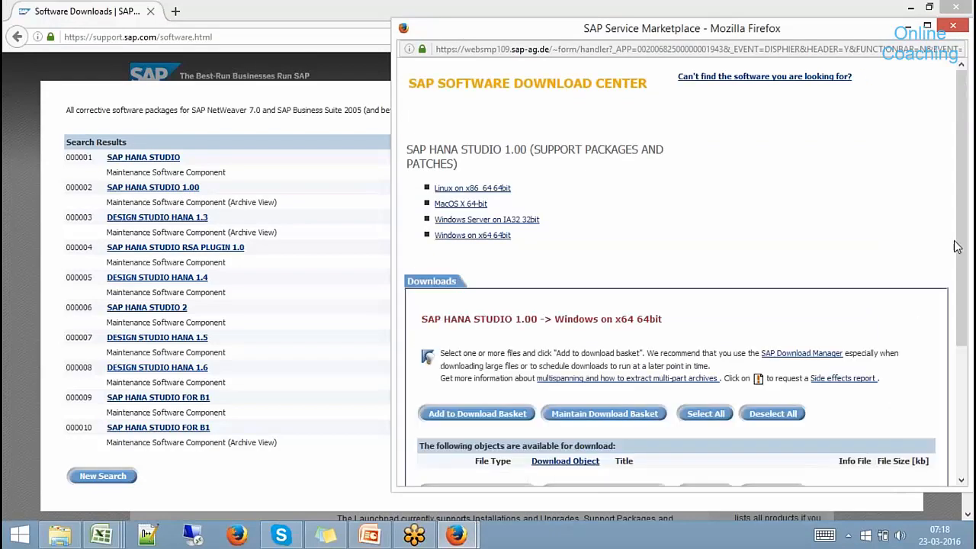
mouse_move(962, 256)
mouse_down()
mouse_move(960, 347)
mouse_move(955, 264)
mouse_up()
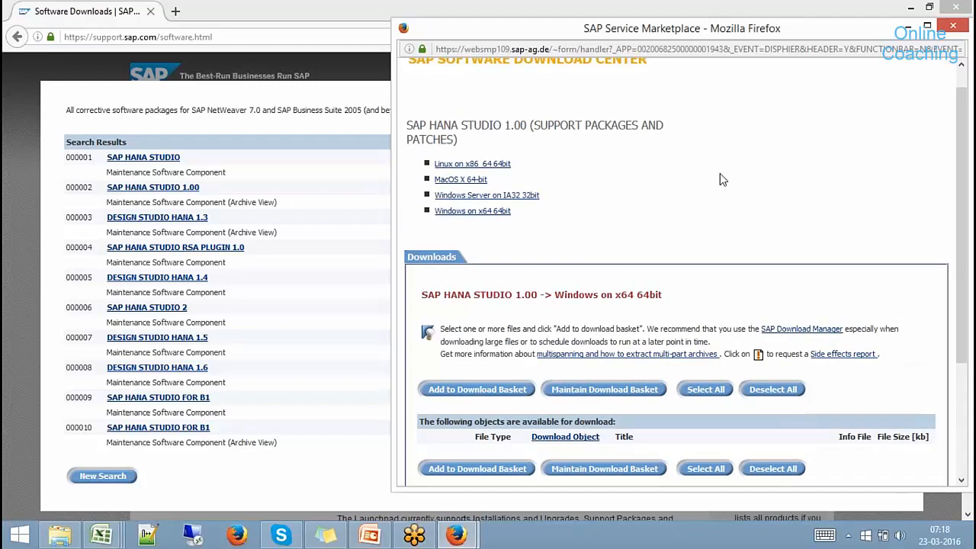
click(952, 29)
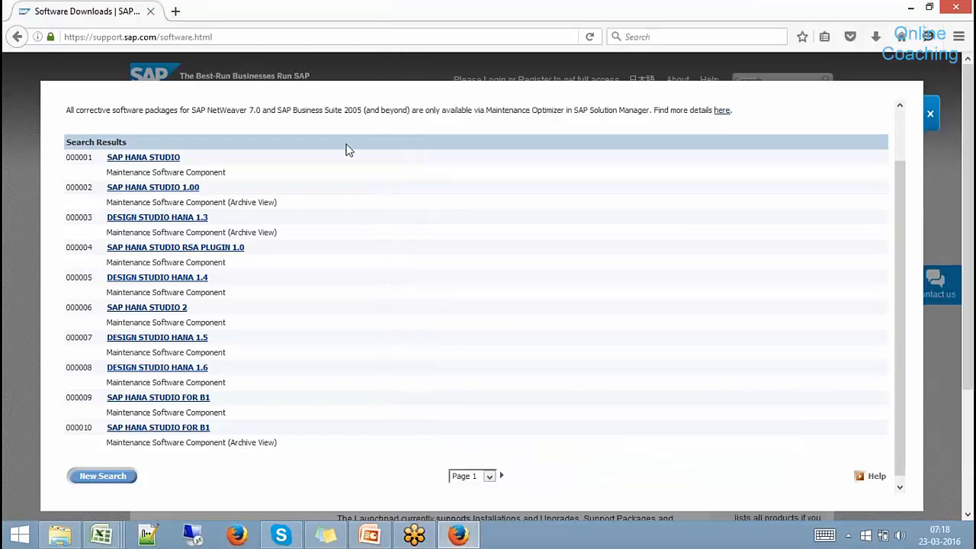
Open the SAP HANA STUDIO 2 support packages and load their Windows on x64 64bit downloads.
click(160, 158)
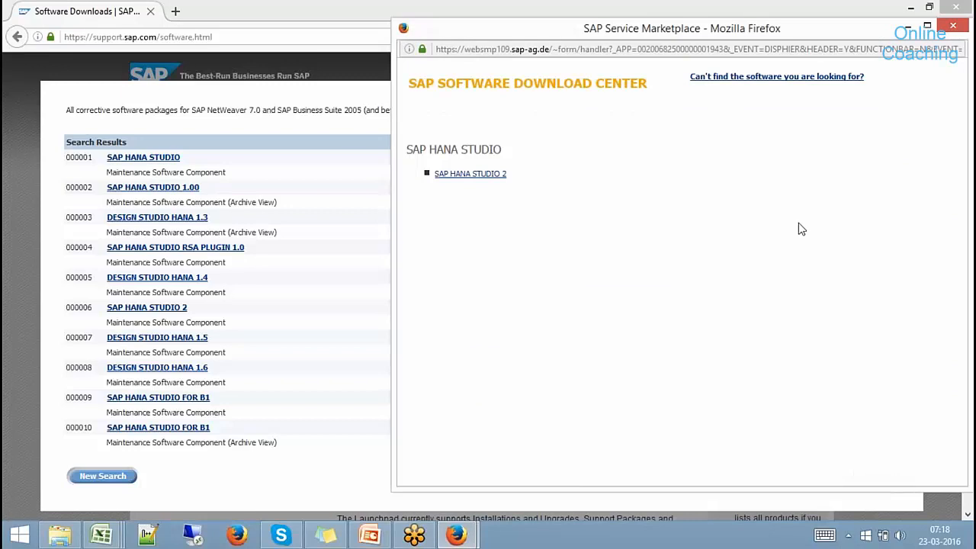
click(471, 174)
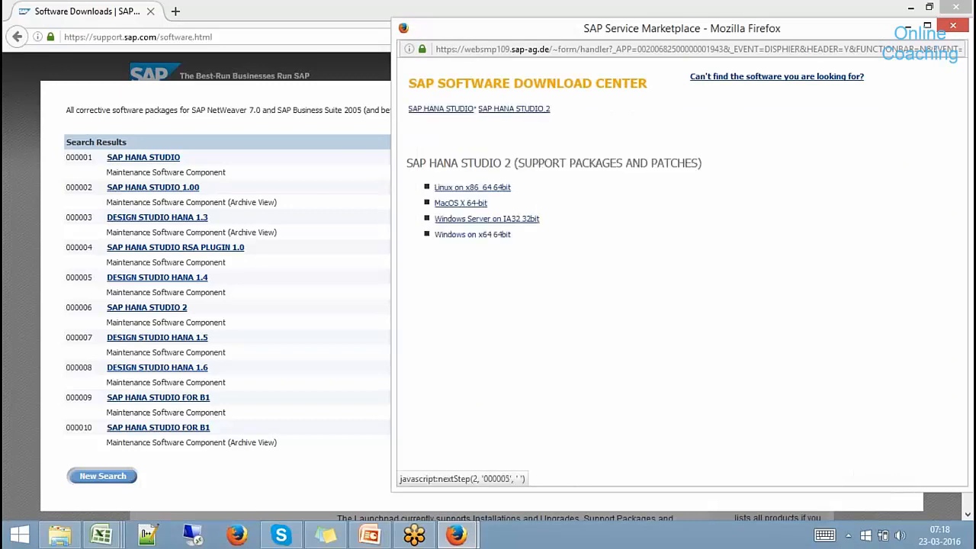
click(487, 241)
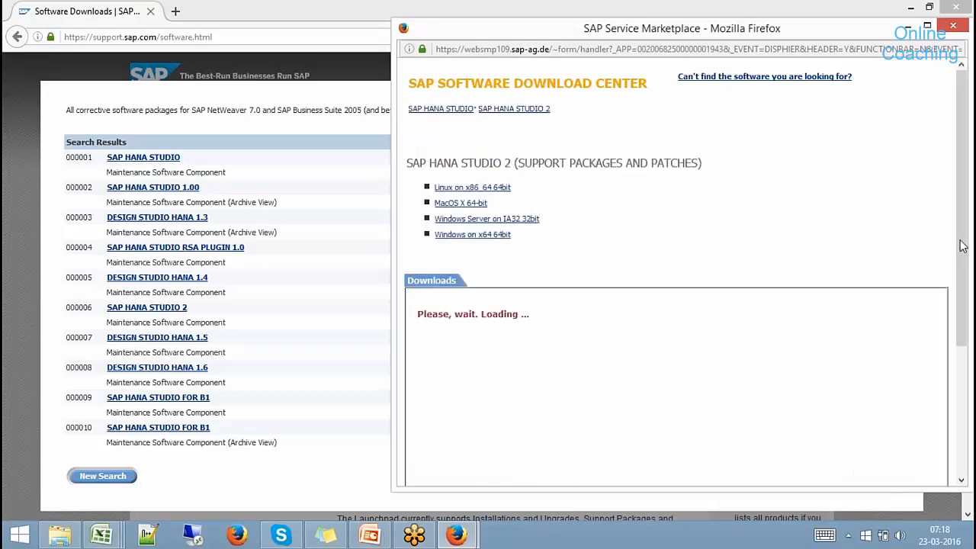
Review the six SAP HANA STUDIO 2 Windows x64 SAR files, then switch to File Explorer.
scroll(964, 338, down, 3)
scroll(964, 337, down, 1)
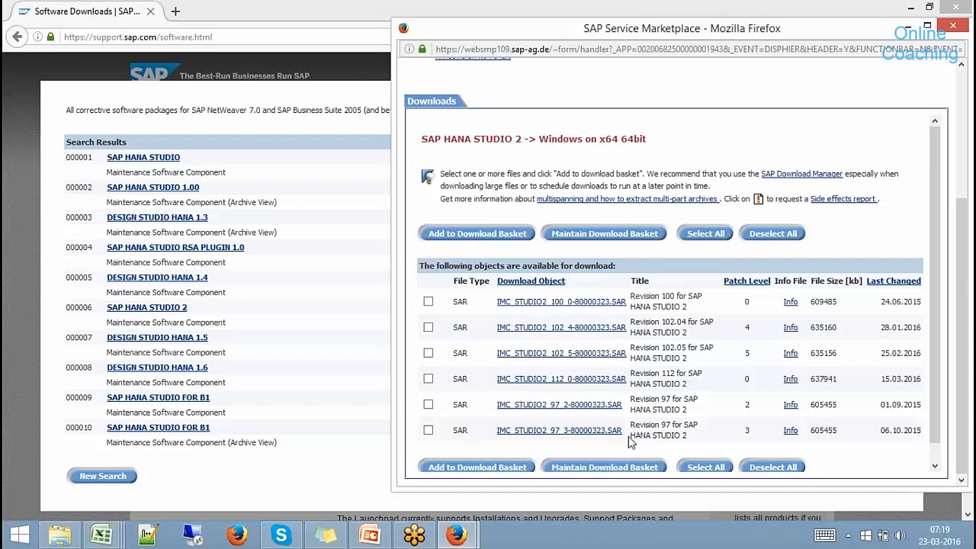
click(54, 535)
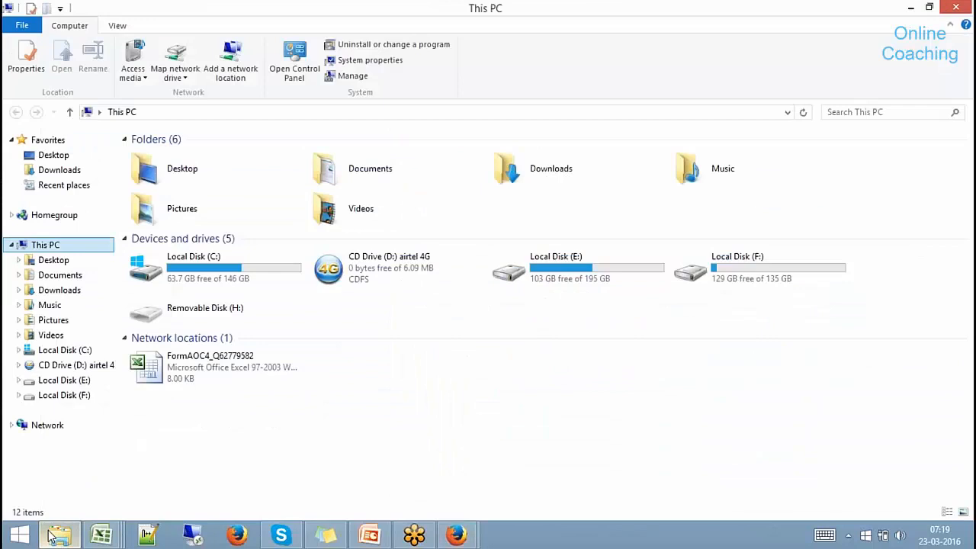
Open F:\Hana Studio and select the IMC_STUDIO2_110_0-80000323.SAR file.
click(68, 395)
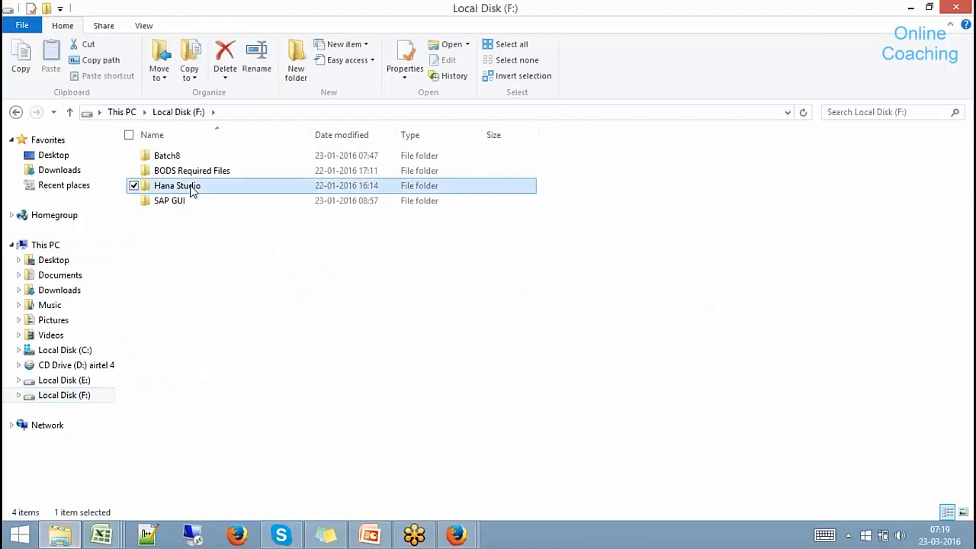
double_click(191, 186)
click(234, 156)
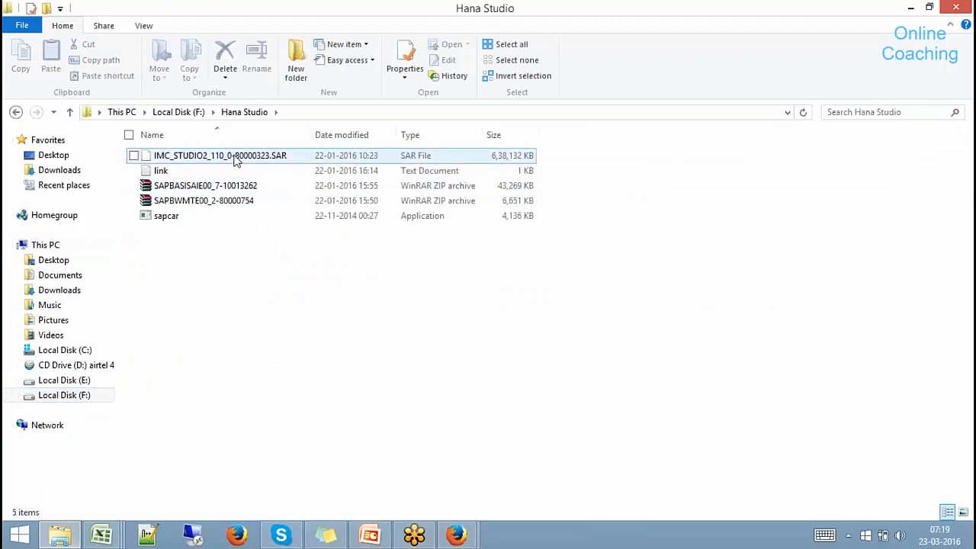
mouse_move(456, 533)
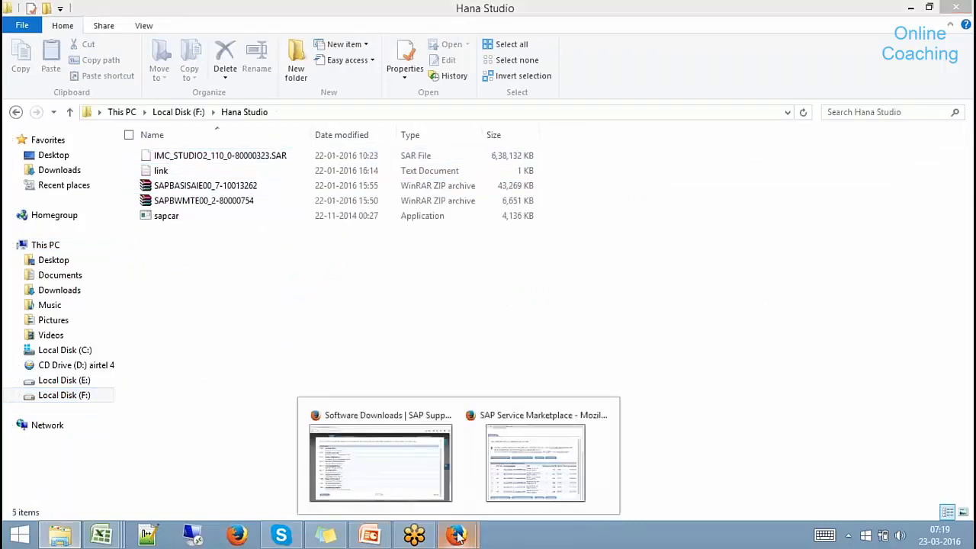
click(532, 490)
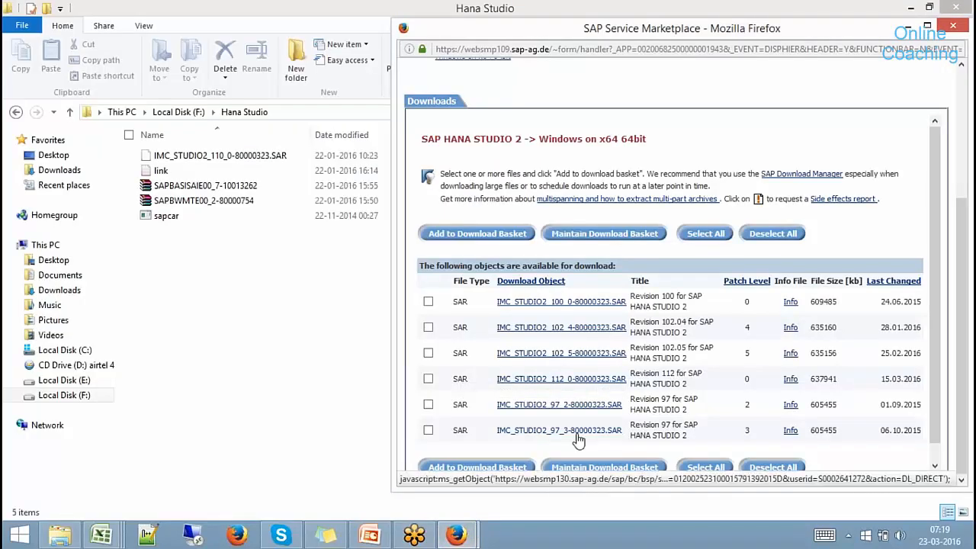
Compare the SAR archive and the sapcar tool in the Hana Studio folder.
key(alt+Tab)
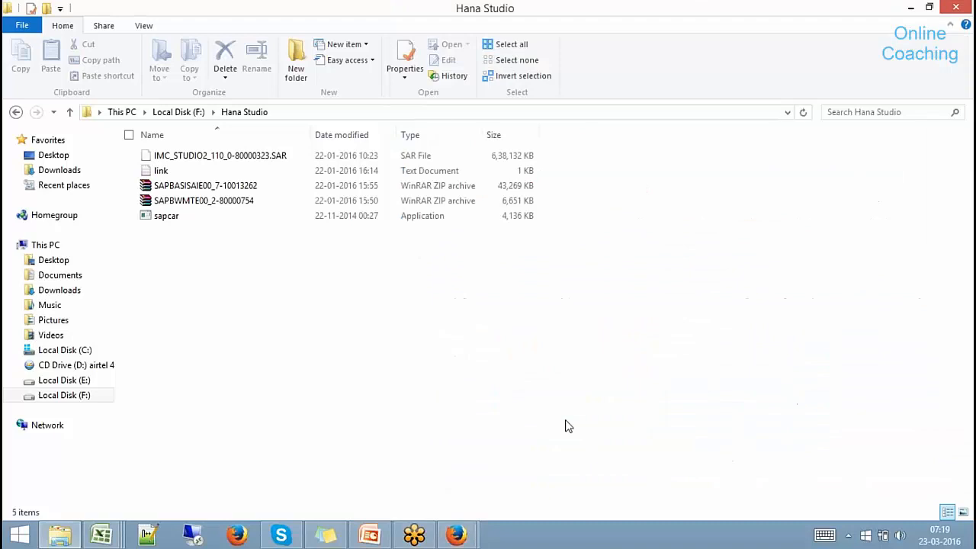
click(262, 161)
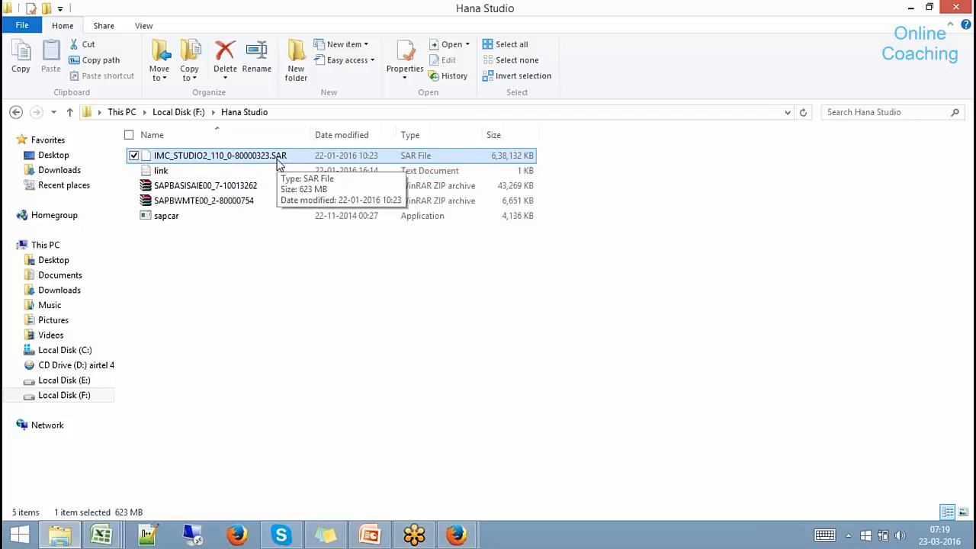
click(169, 218)
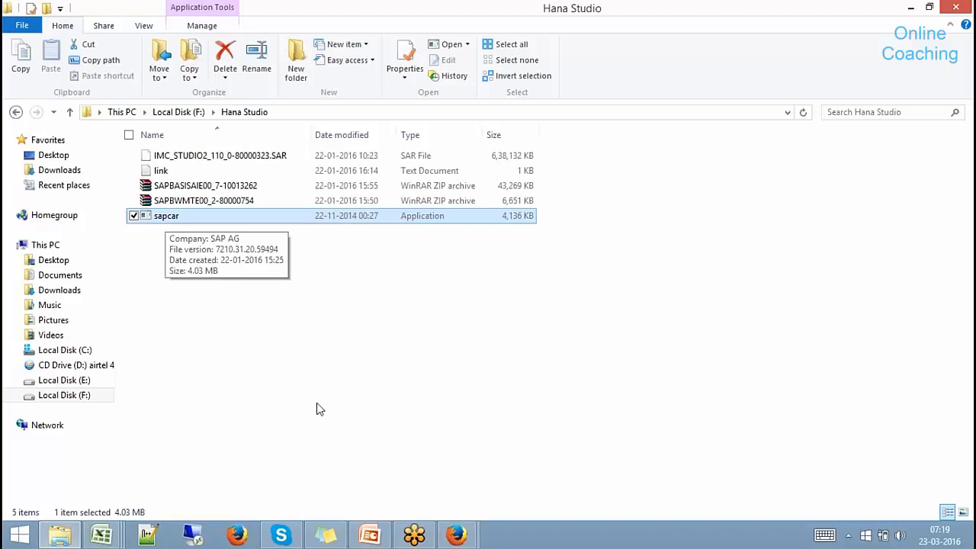
click(225, 163)
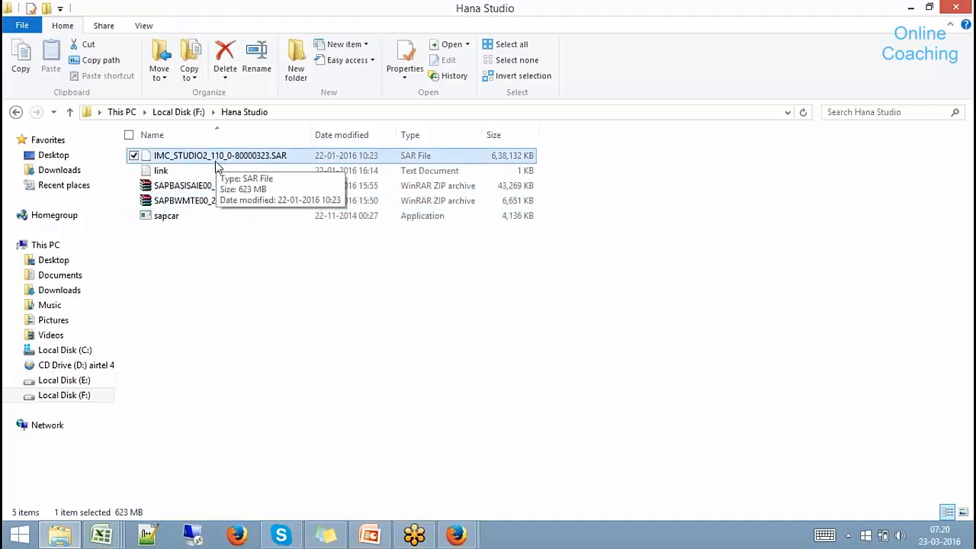
click(173, 217)
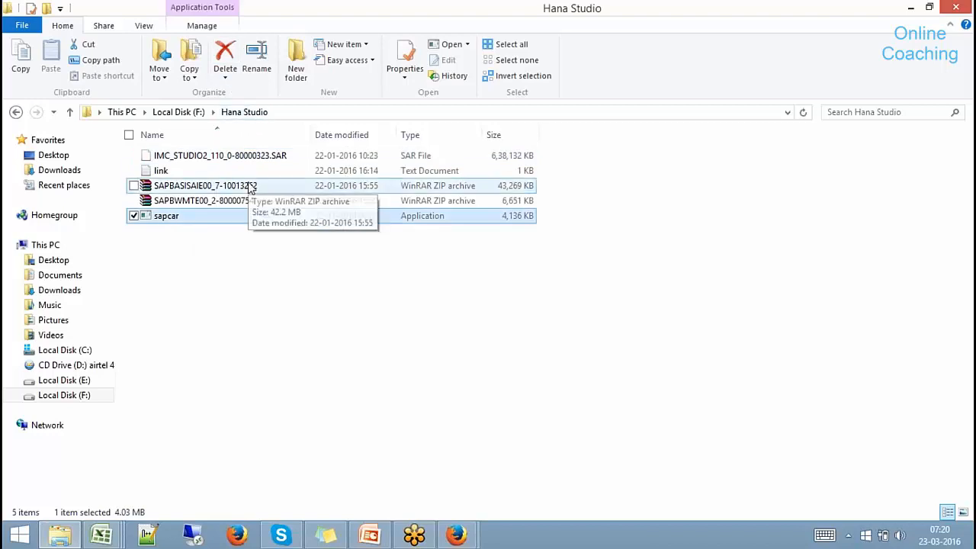
key(super)
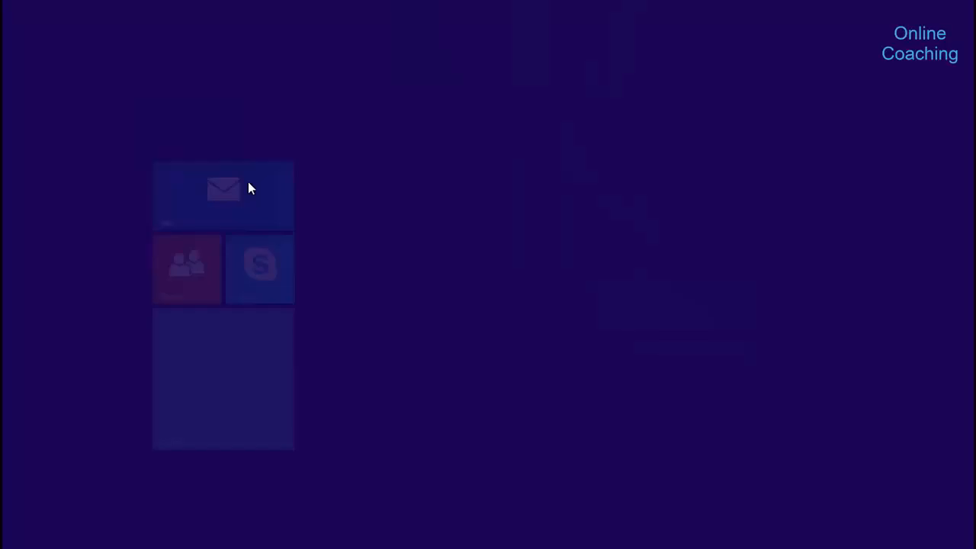
Open a Command Prompt and change into F:\Hana Studio.
key(super)
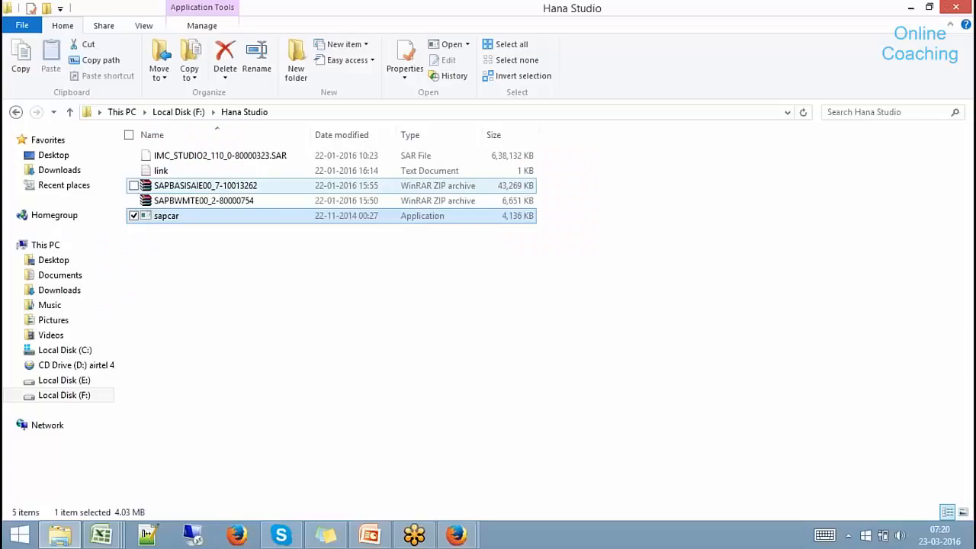
key(super+r)
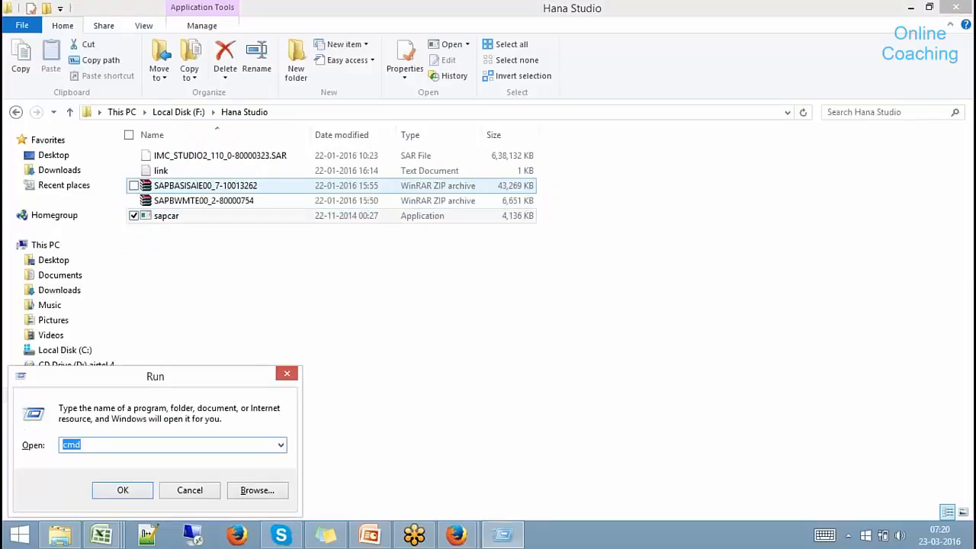
key(Return)
drag(290, 24, 624, 144)
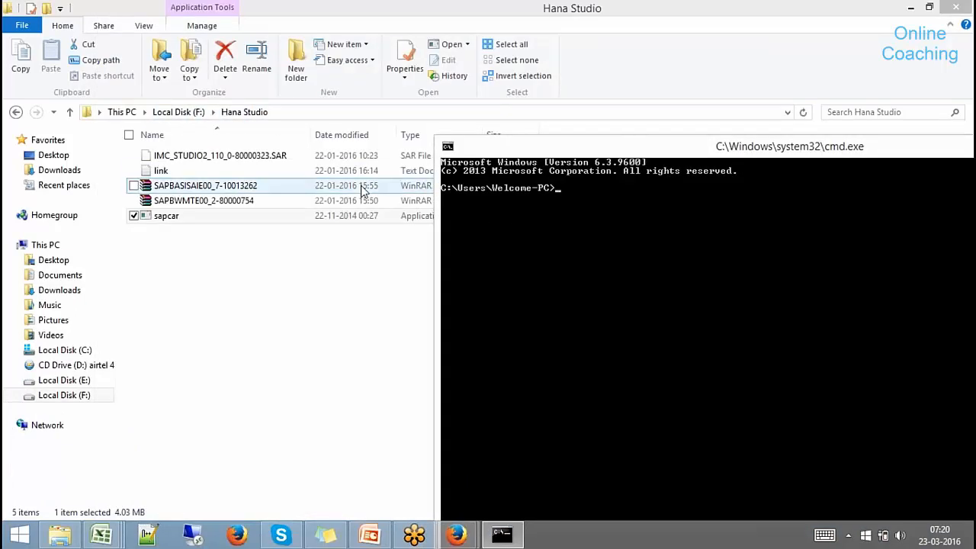
text(F:)
key(Return)
text(CD)
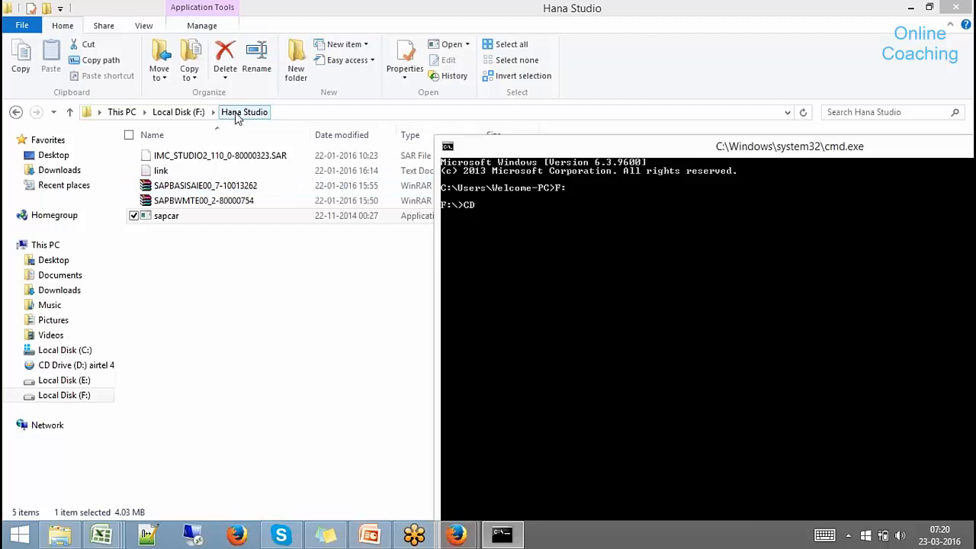
text( "Hana Studio")
key(Return)
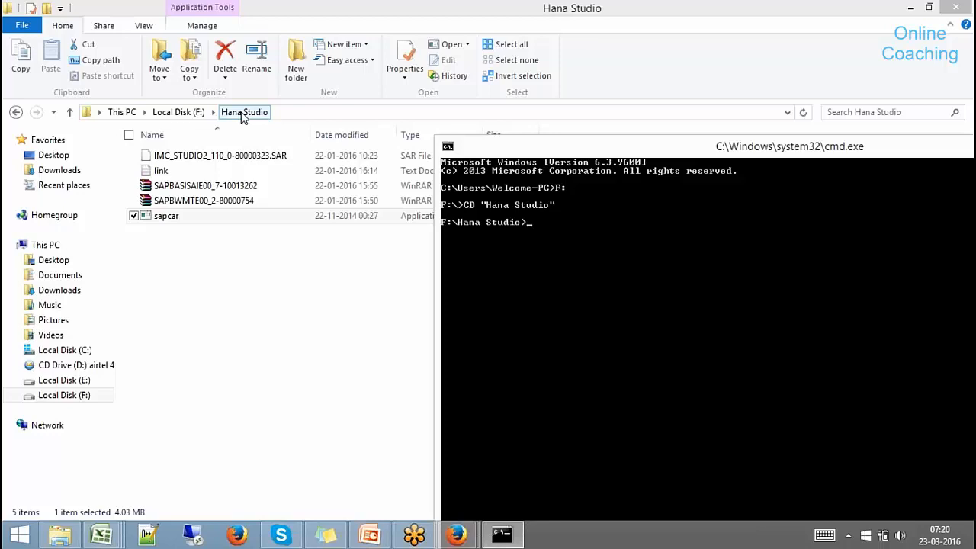
Extract IMC_STUDIO2_110_0-80000323.SAR with sapcar -xvf, yielding 865 files.
text(sap)
key(BackSpace)
key(BackSpace)
key(BackSpace)
text(sapcar -xvf )
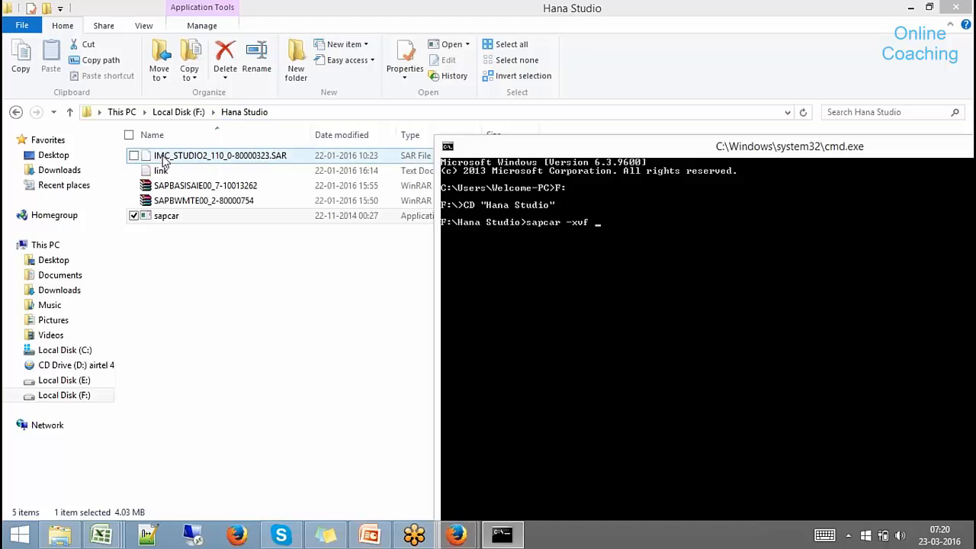
text(IM)
key(Tab)
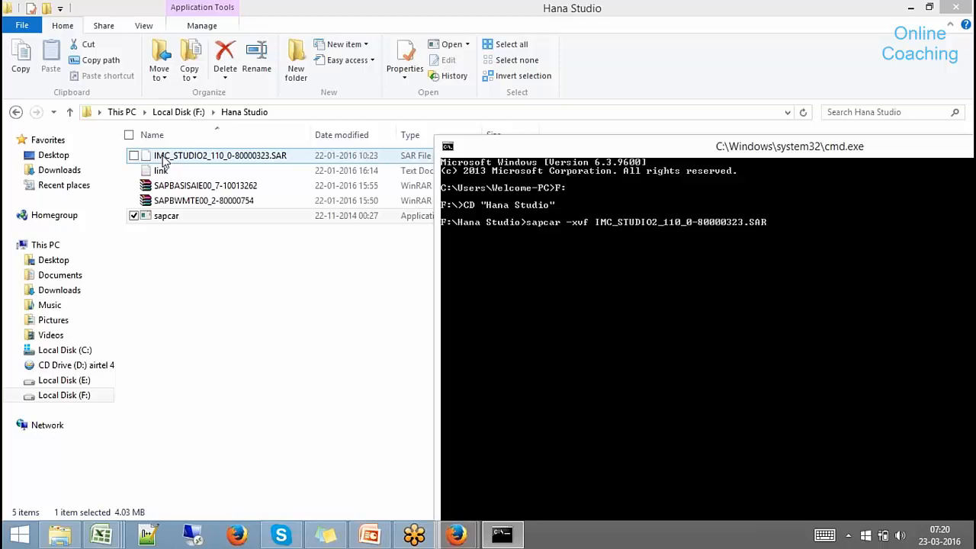
key(Return)
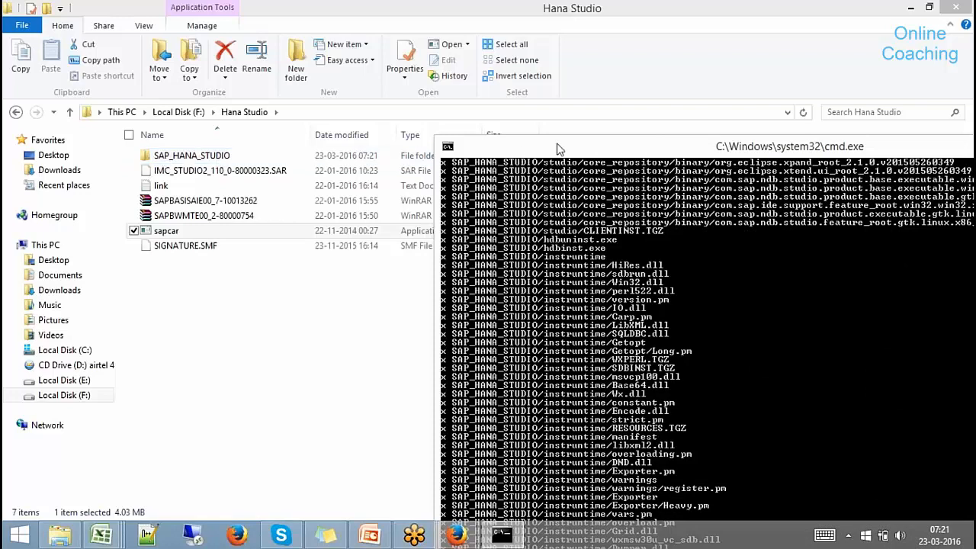
drag(558, 150, 364, 30)
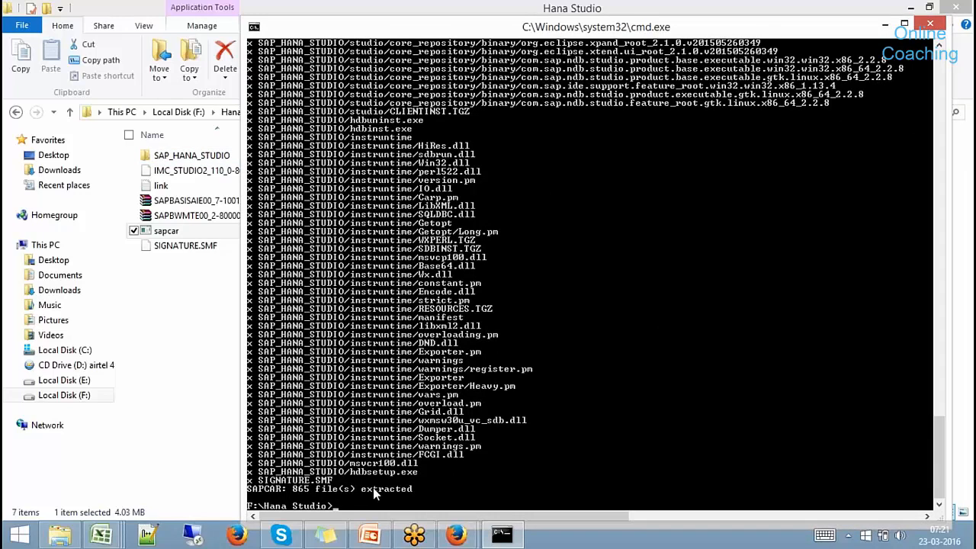
click(170, 434)
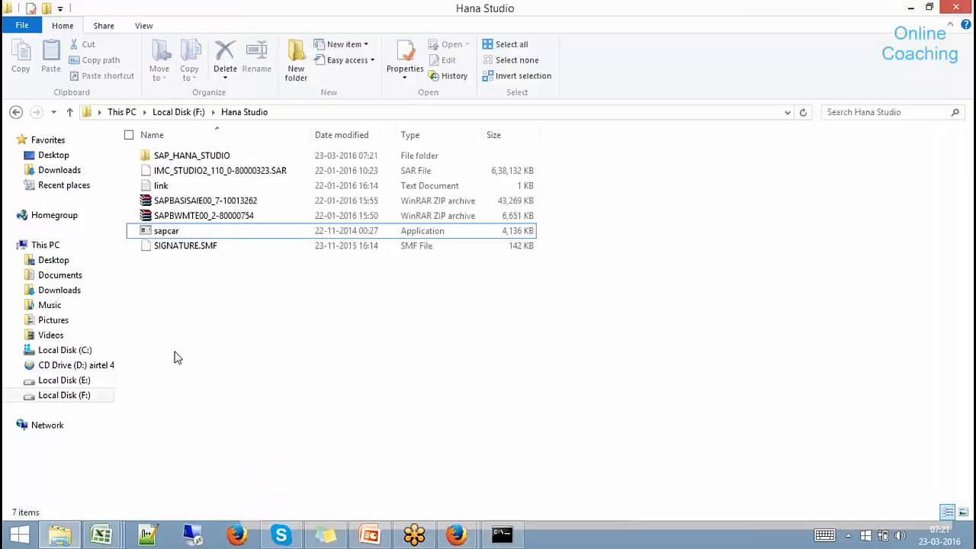
Inspect the extracted SAP_HANA_STUDIO folder and cut it for moving.
click(201, 157)
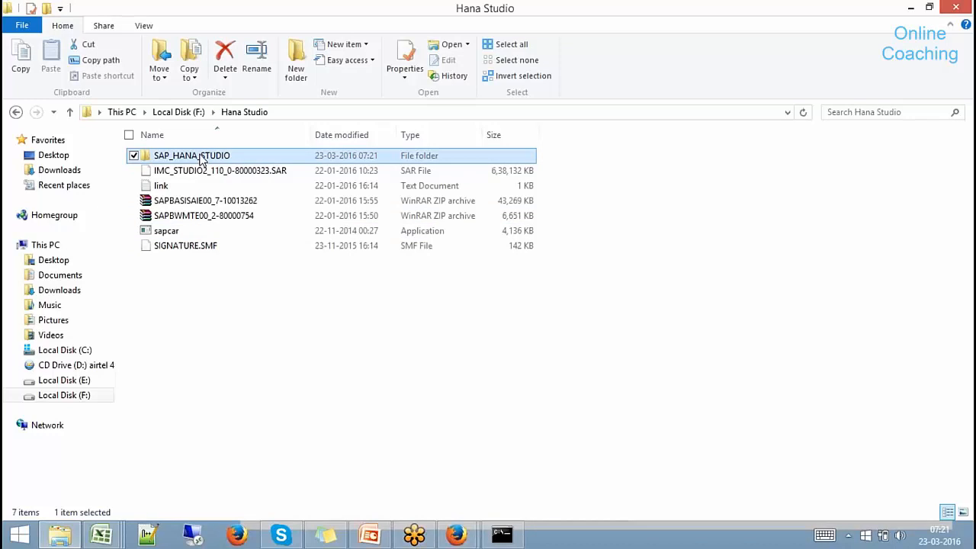
double_click(200, 157)
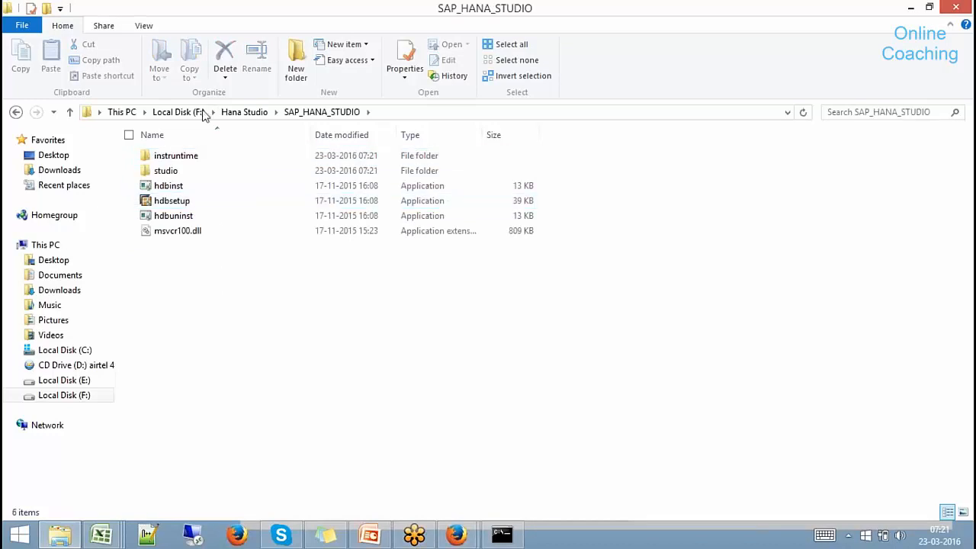
click(236, 113)
right_click(197, 158)
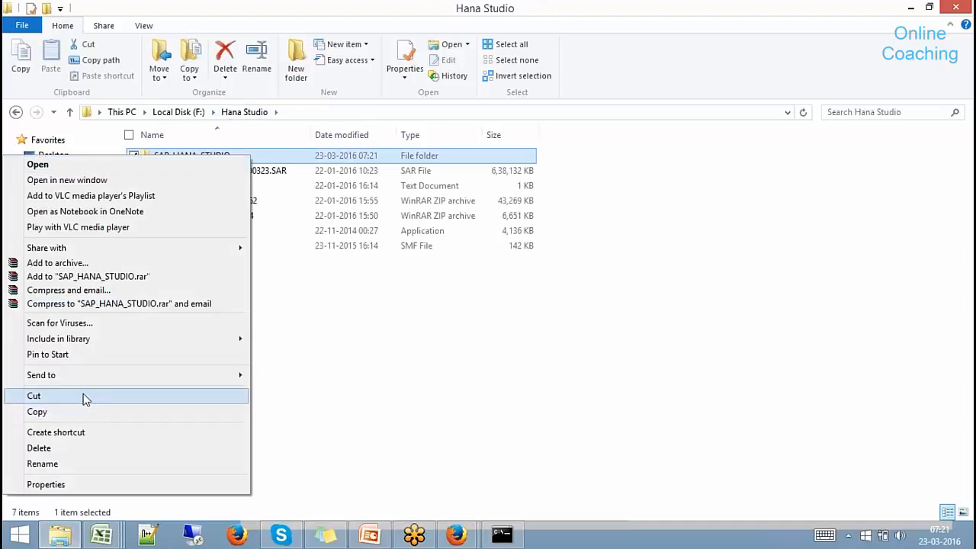
click(84, 396)
Create a Batch 9 folder on F:, paste SAP_HANA_STUDIO into it, and open it.
click(177, 112)
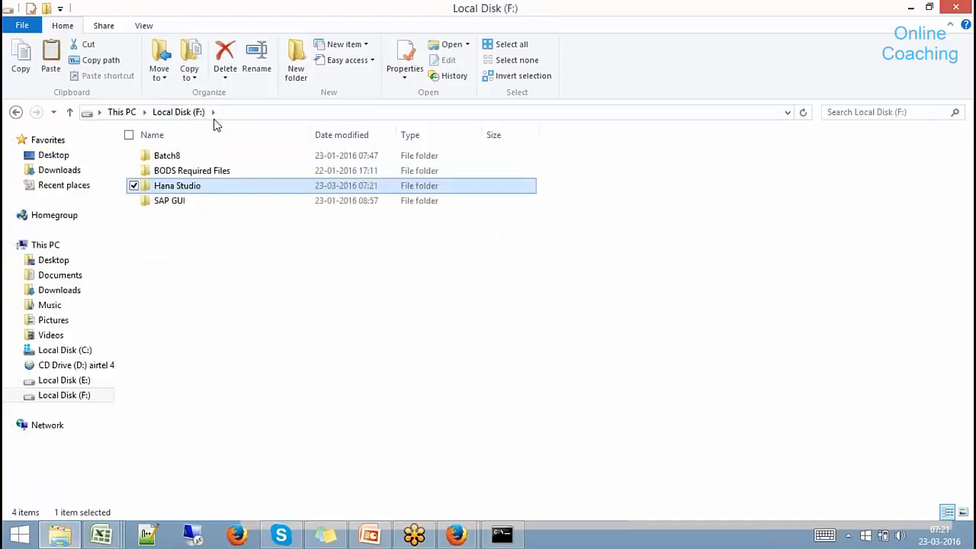
click(295, 67)
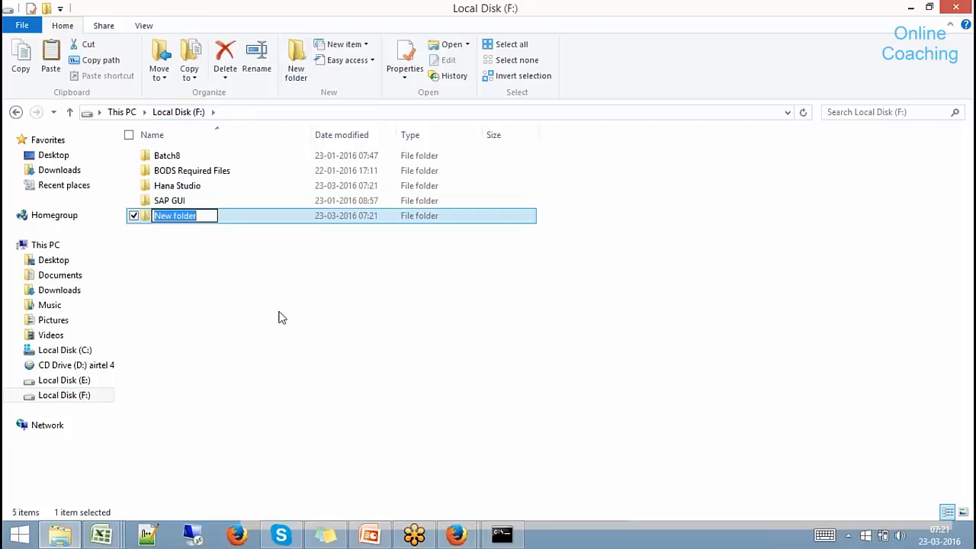
text(Batch 9)
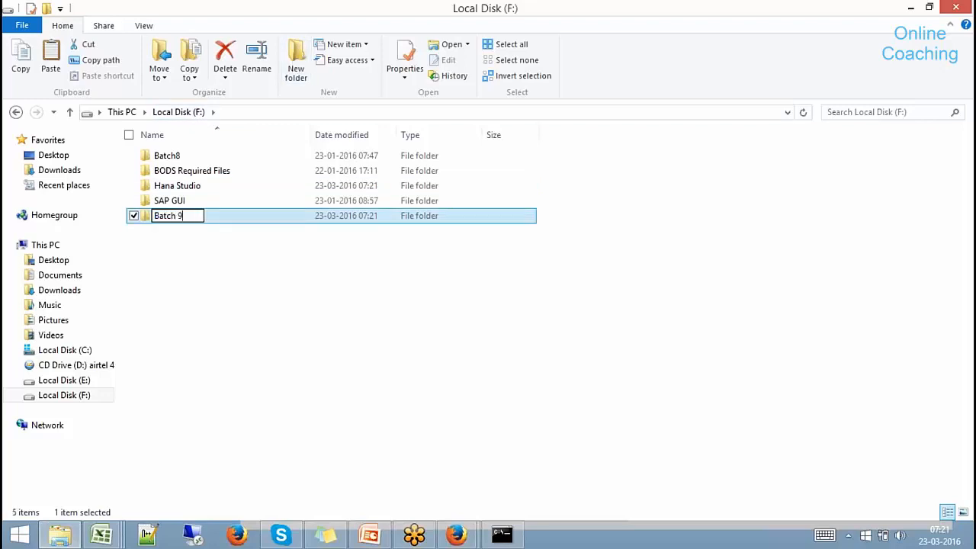
key(Return)
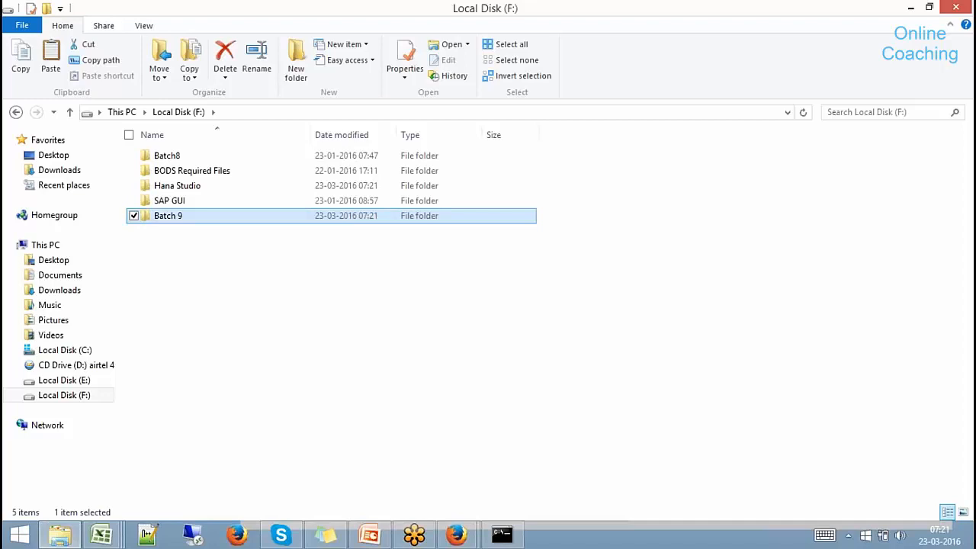
double_click(177, 216)
right_click(191, 207)
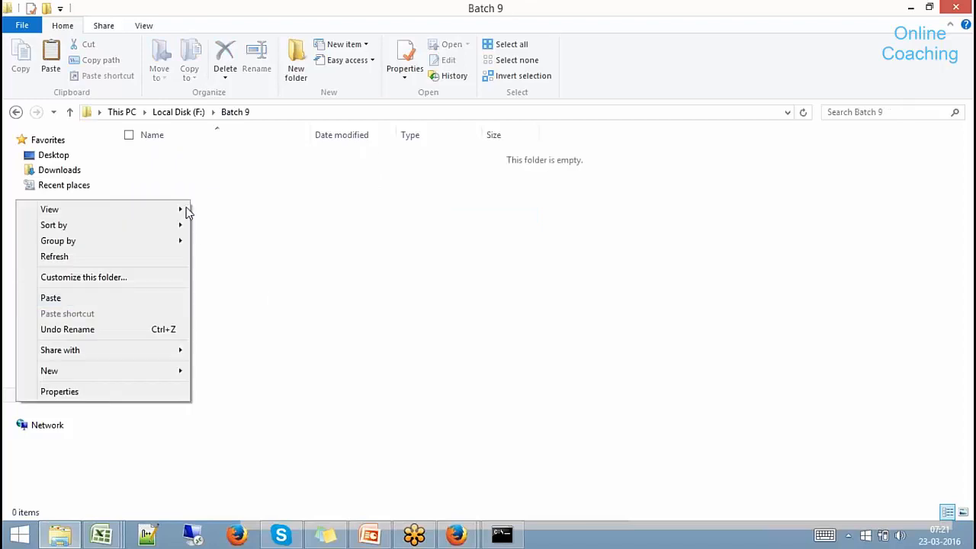
click(125, 298)
click(351, 204)
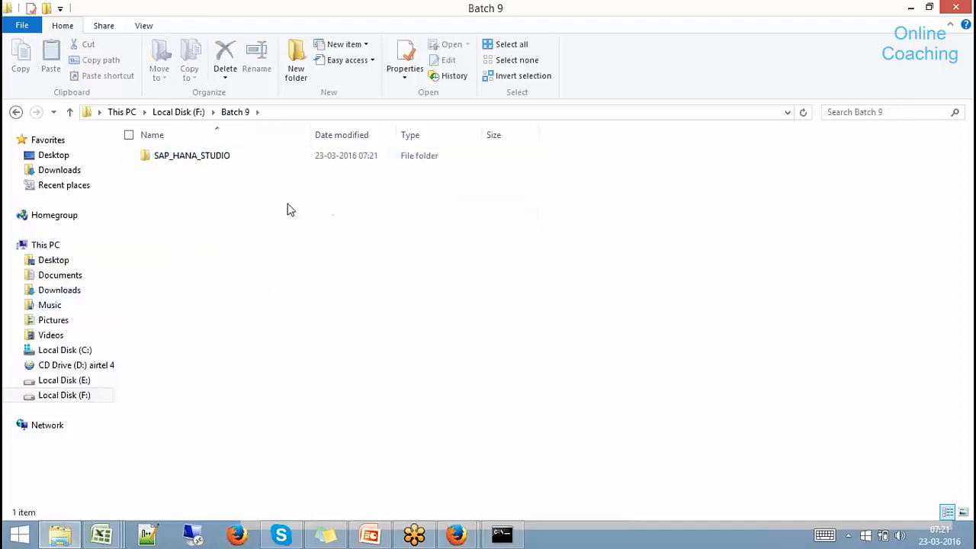
double_click(202, 163)
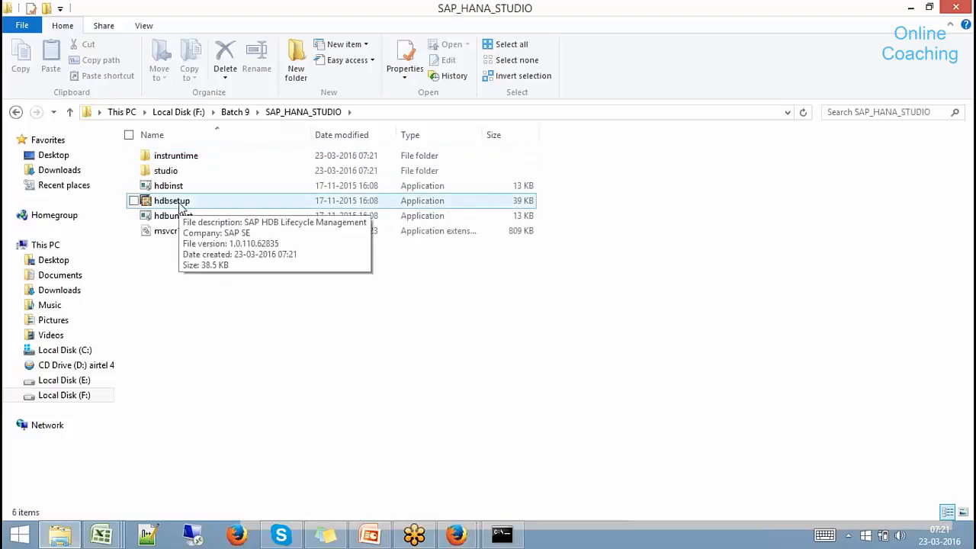
Run hdbsetup, accept the install path and features, install SAP HANA Studio, and finish.
click(183, 202)
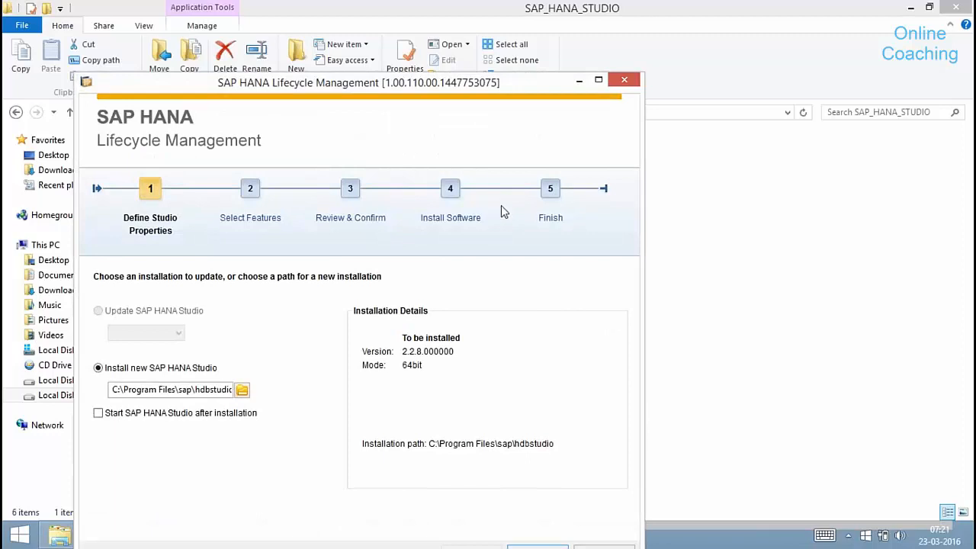
drag(445, 86, 607, 13)
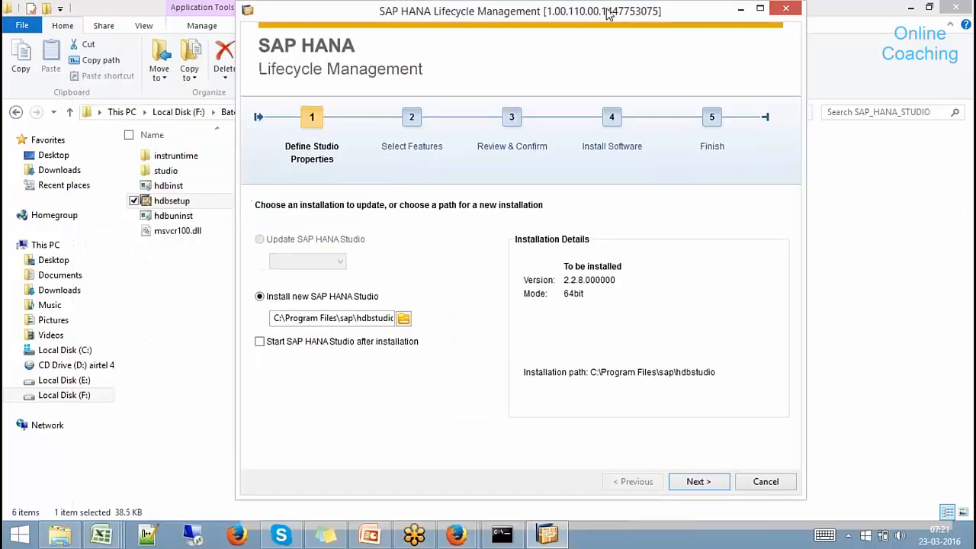
drag(315, 319, 387, 321)
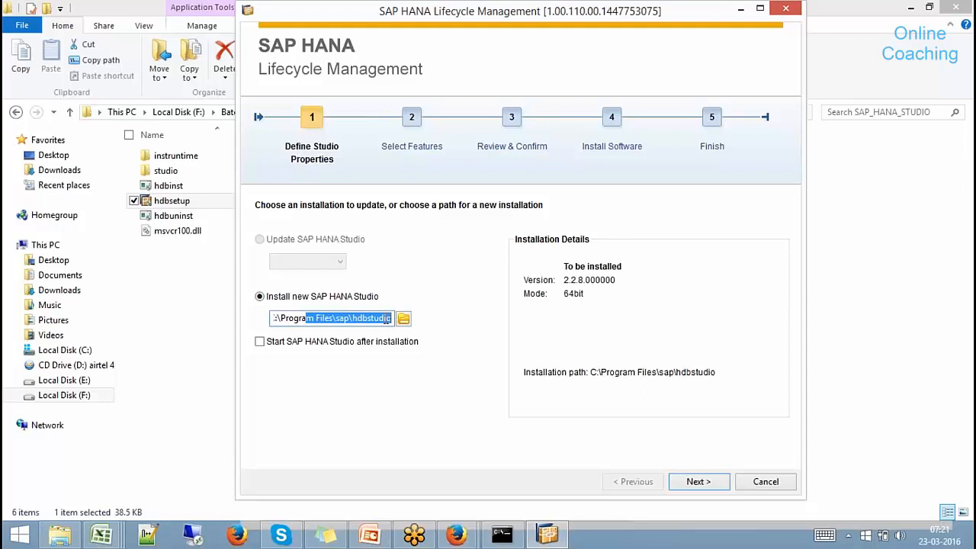
click(700, 481)
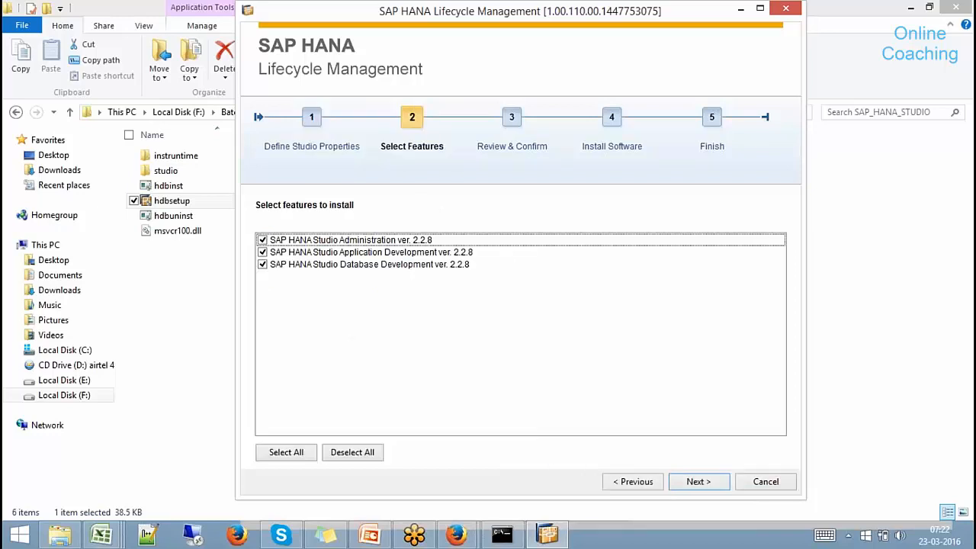
click(708, 482)
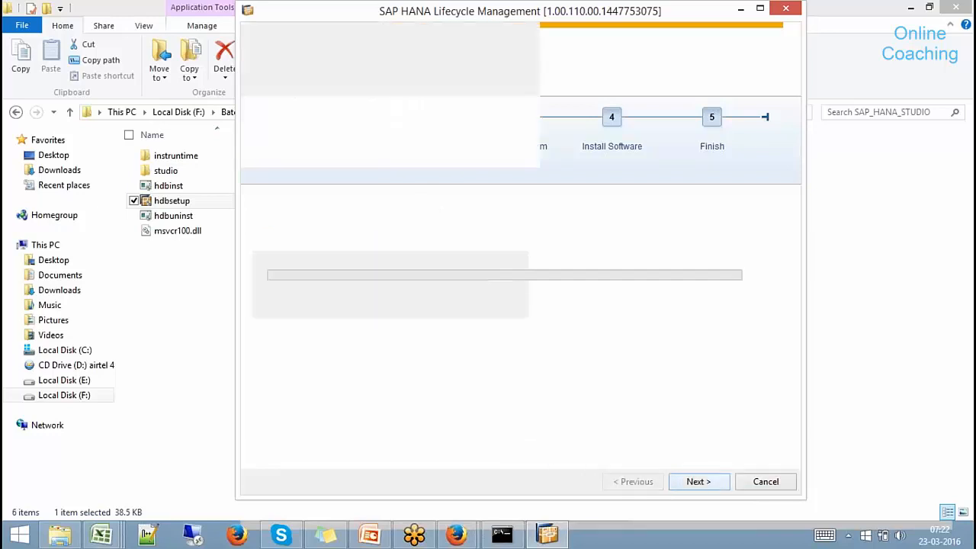
key(Return)
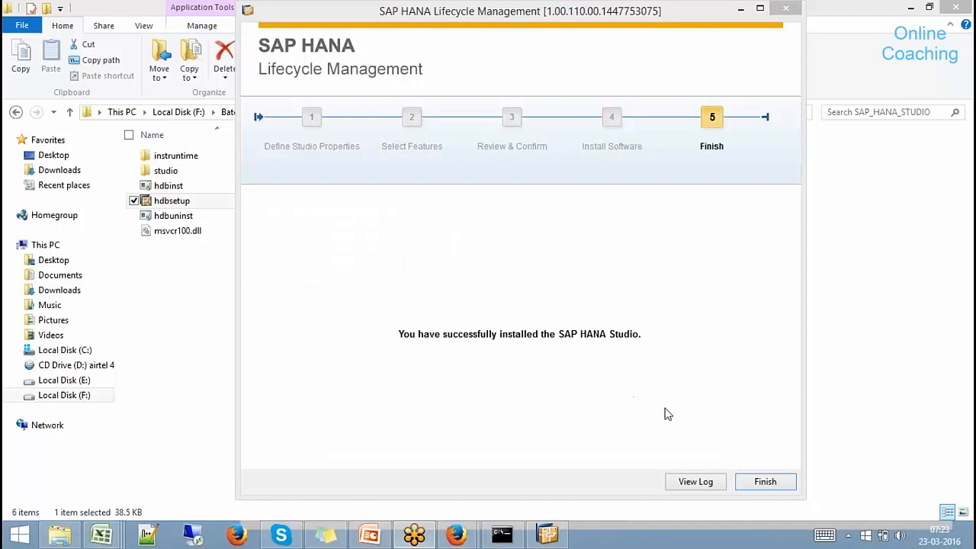
click(765, 482)
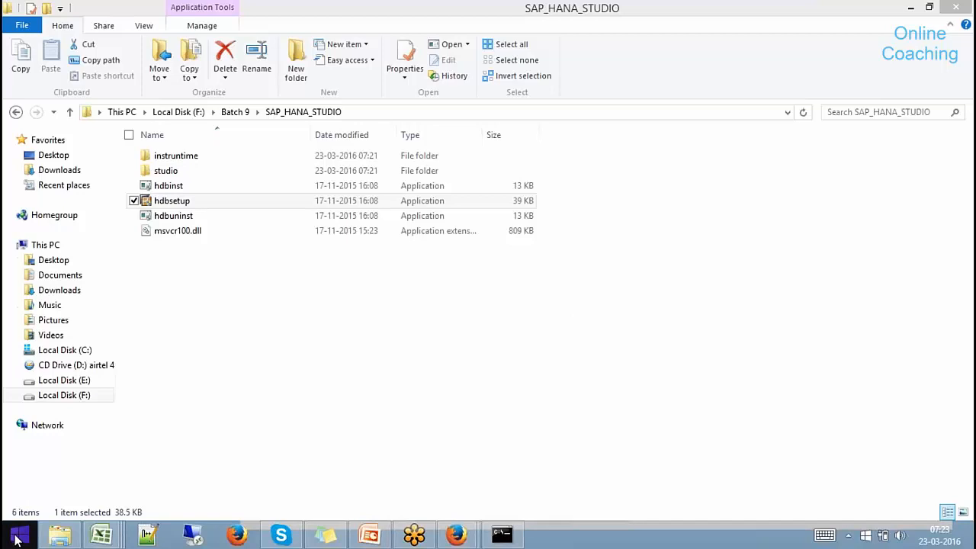
Search the Start screen apps for 'hana' and launch SAP HANA Studio.
click(18, 537)
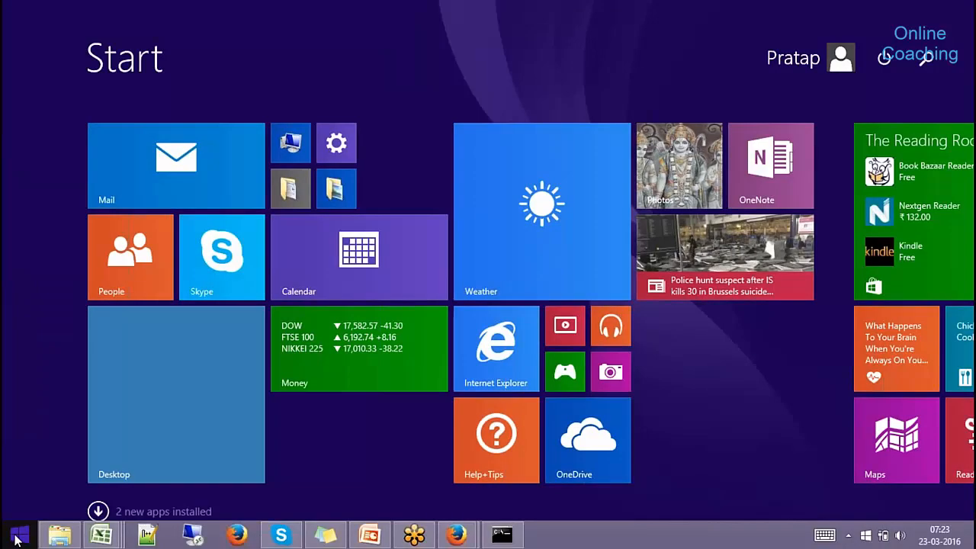
text(app)
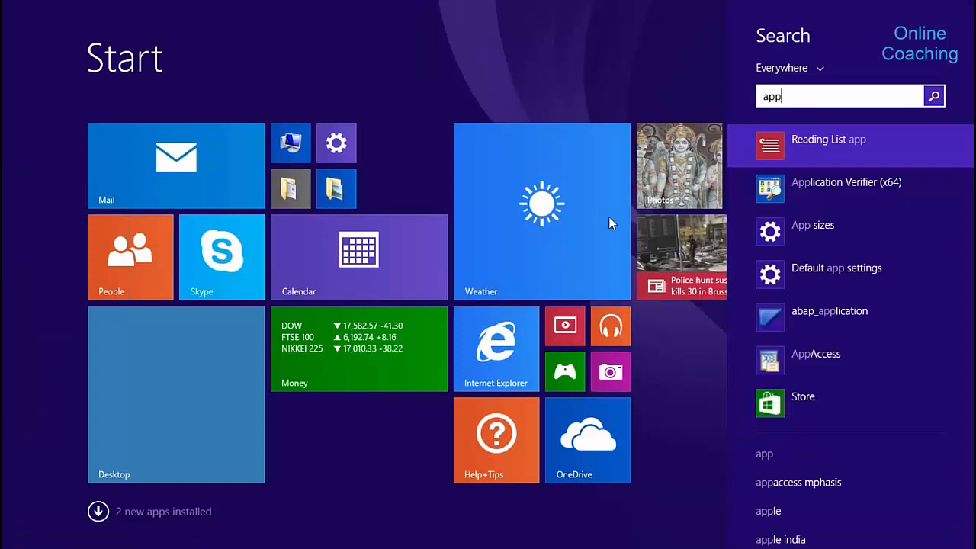
click(621, 85)
click(98, 512)
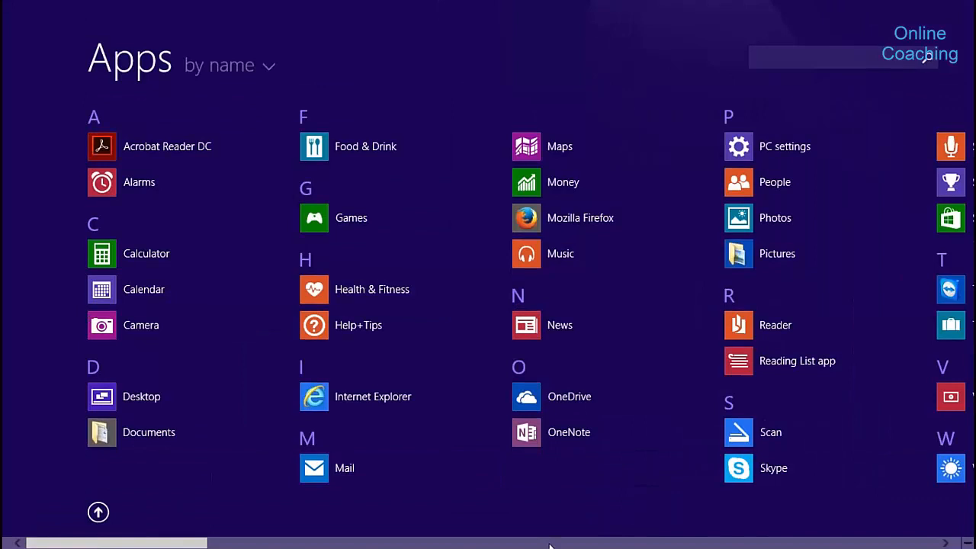
scroll(549, 545, down, 3)
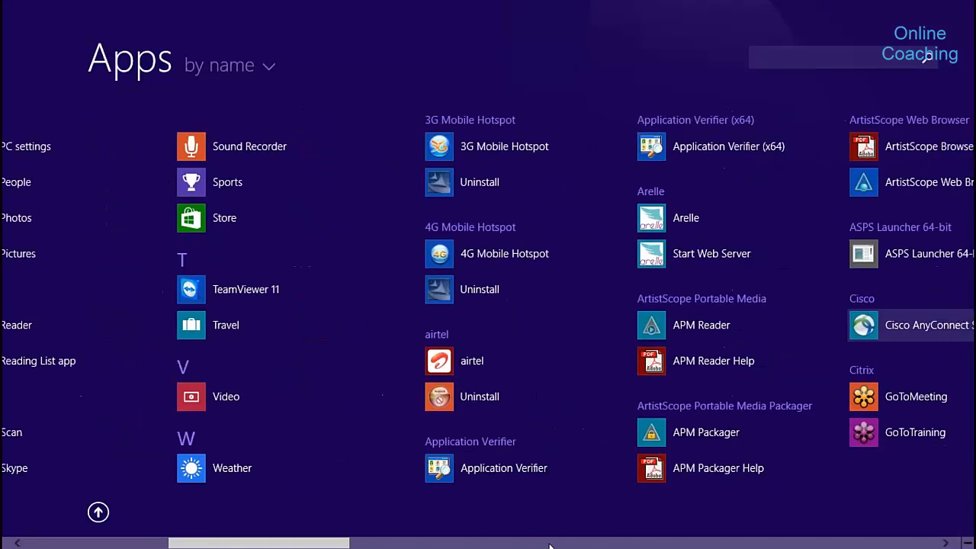
scroll(549, 546, down, 5)
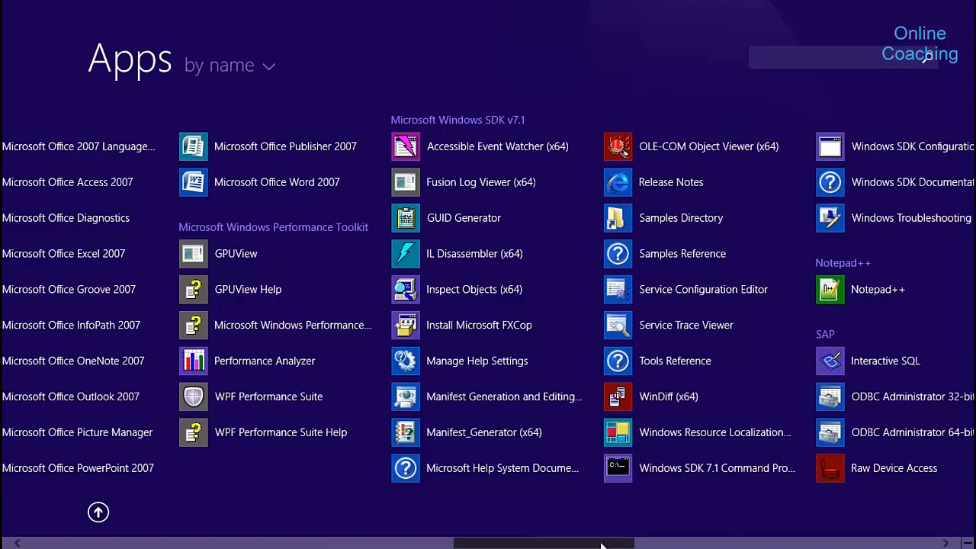
drag(606, 543, 951, 510)
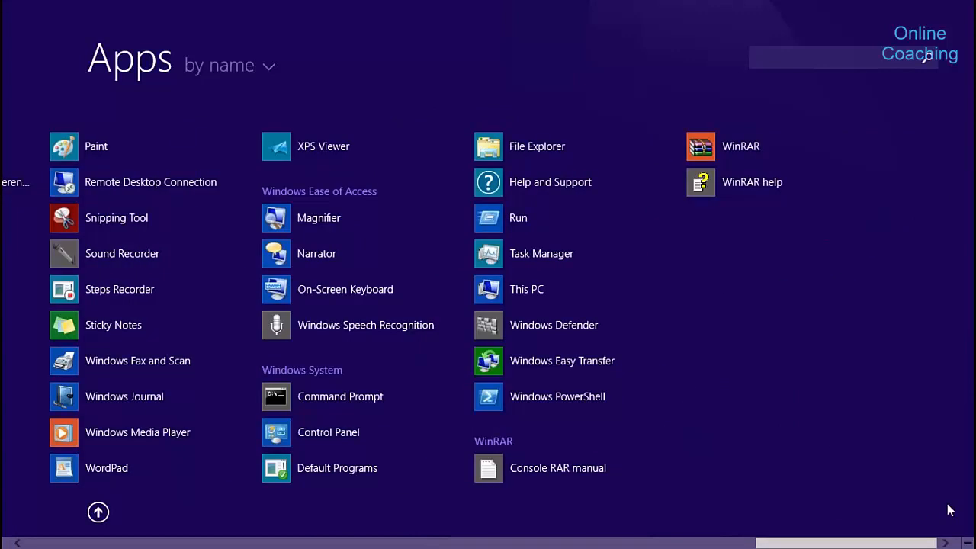
text(hana)
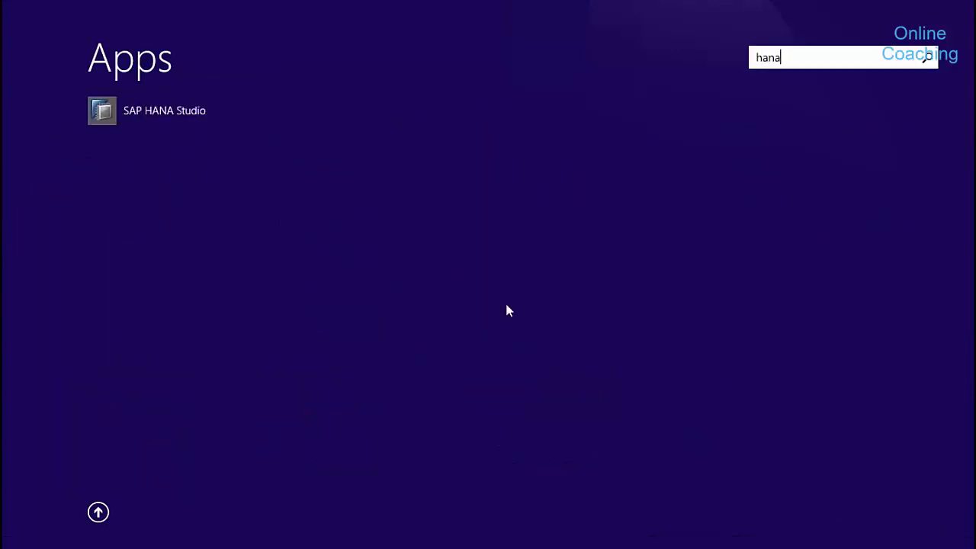
click(158, 114)
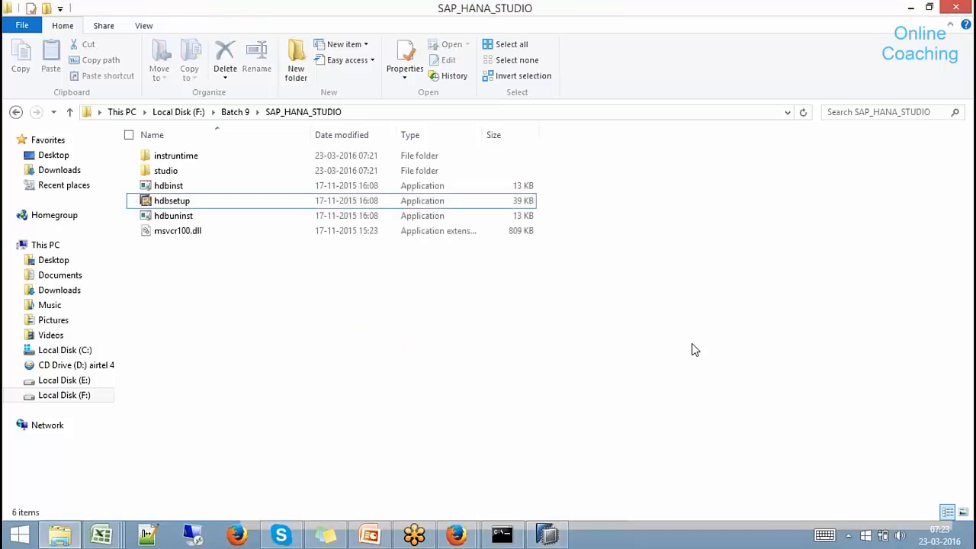
Cancel the plug-in migration wizard, choosing 'Yes, remind me later'.
click(549, 536)
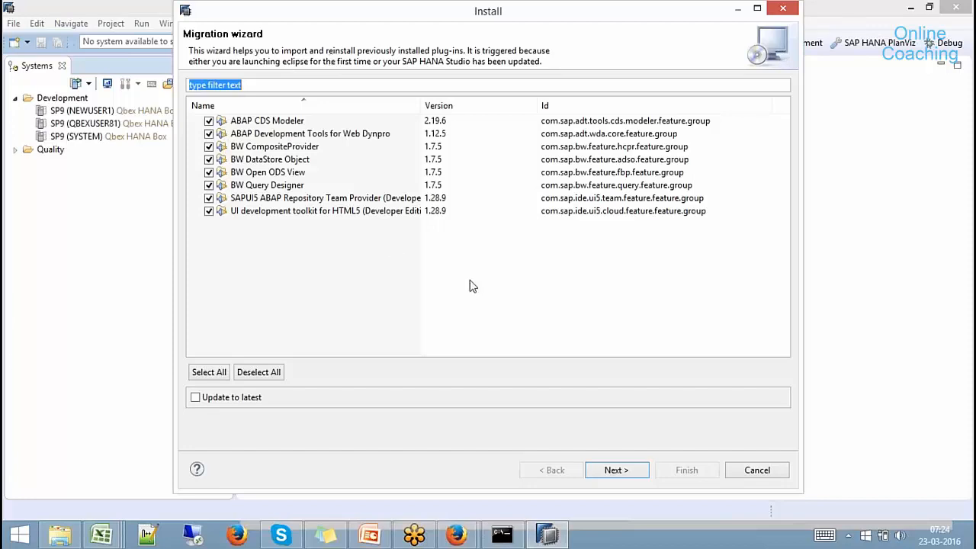
click(765, 474)
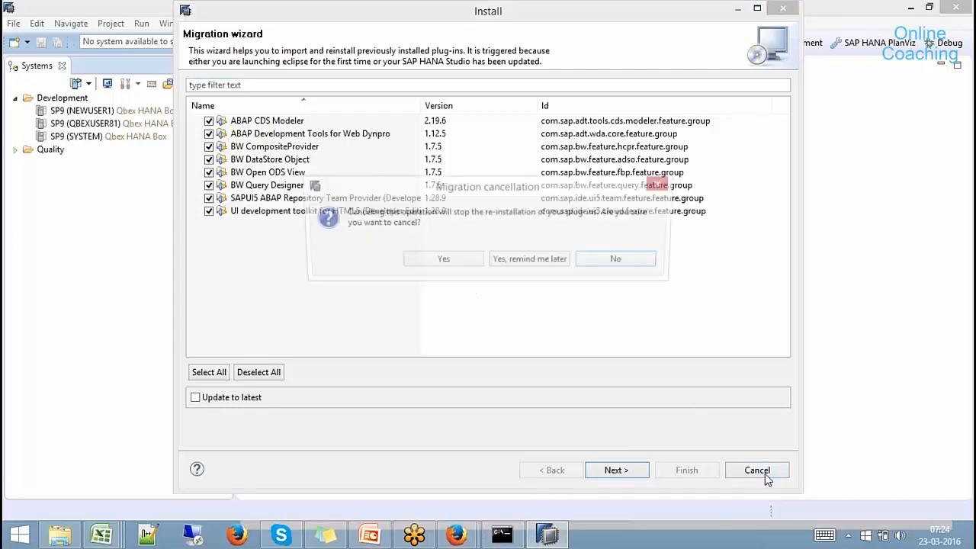
click(517, 263)
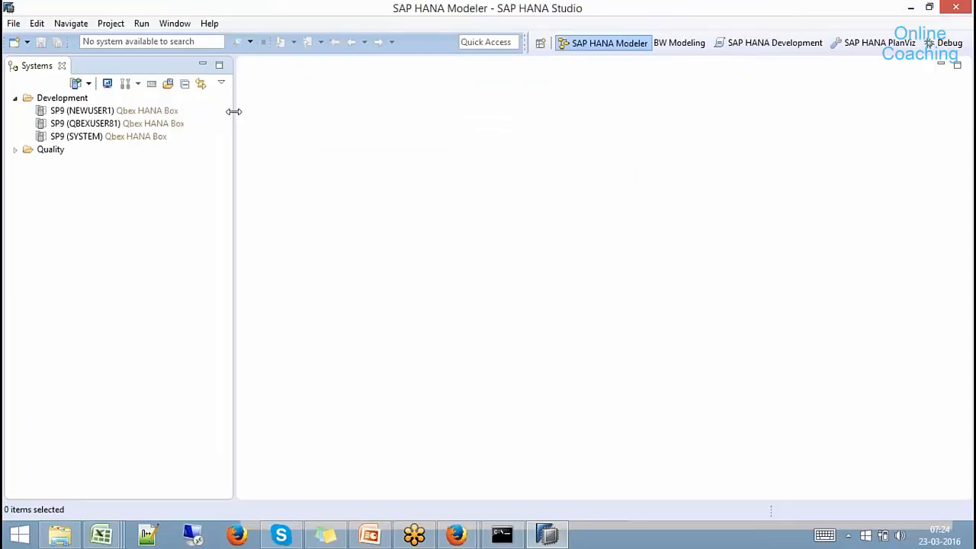
Widen the Systems panel and remove the three SP9 systems from the list.
drag(233, 111, 265, 116)
click(100, 114)
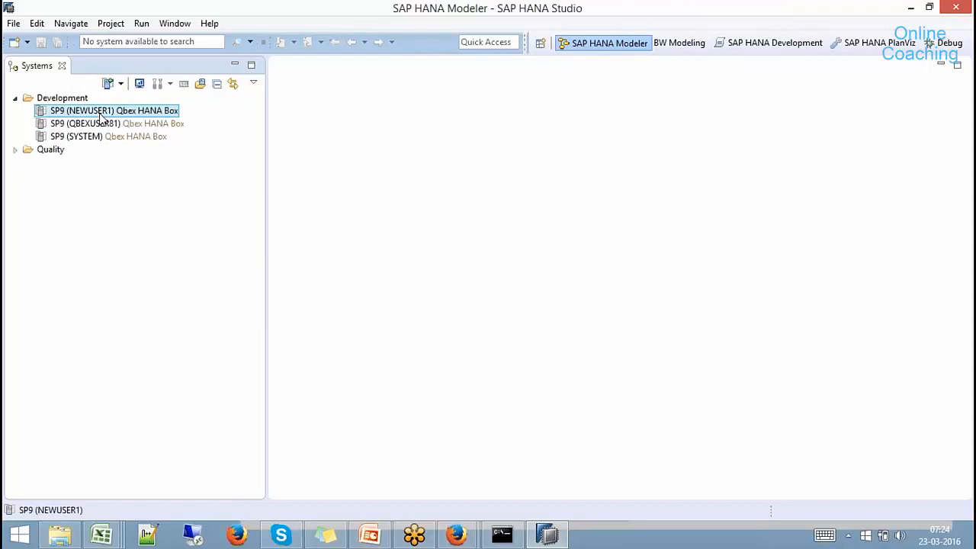
shift+click(105, 138)
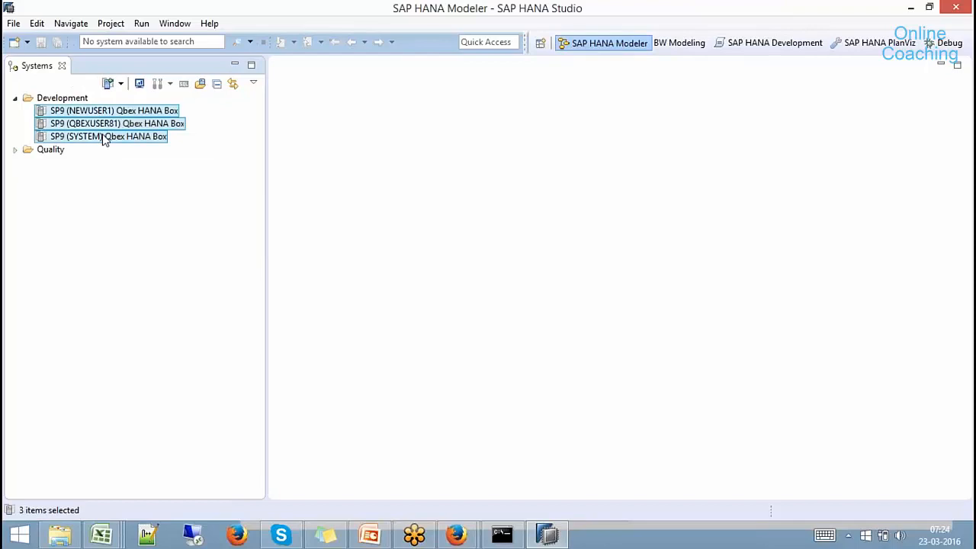
right_click(105, 138)
click(145, 144)
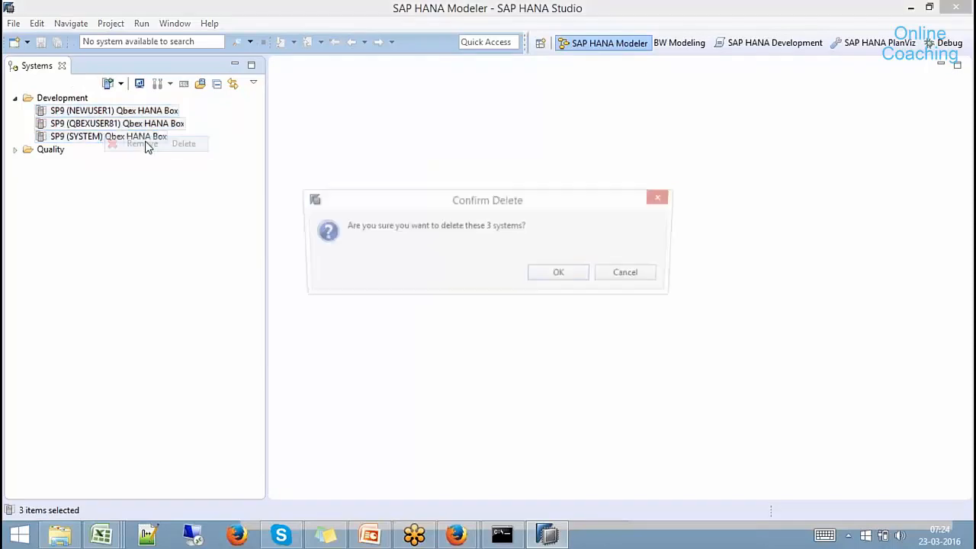
click(565, 278)
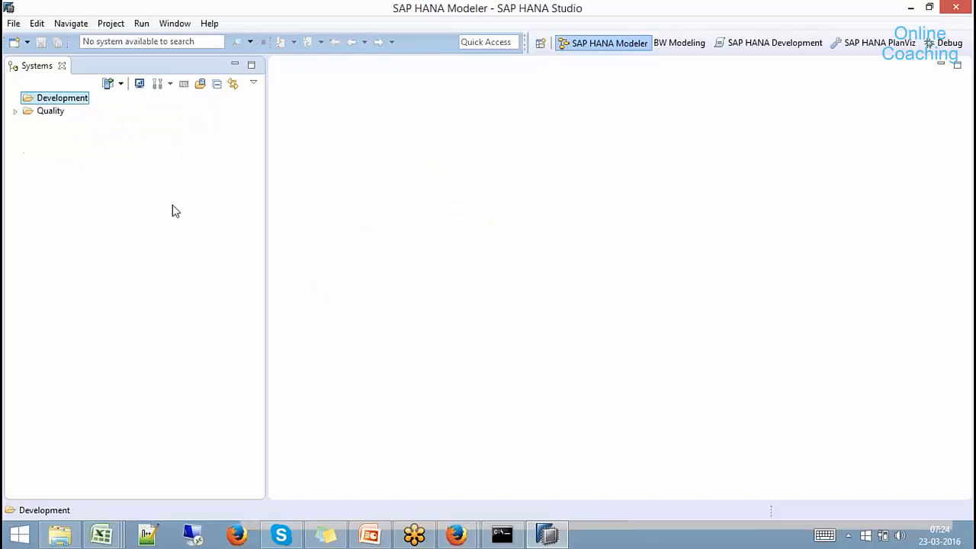
Delete the Development and Quality folders, then bring up the Open Perspective dialog.
right_click(65, 97)
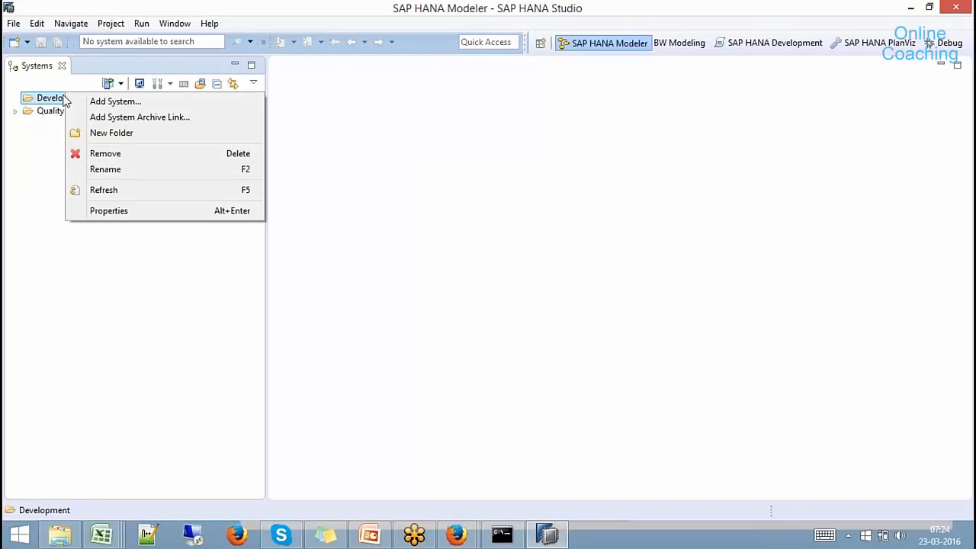
click(84, 151)
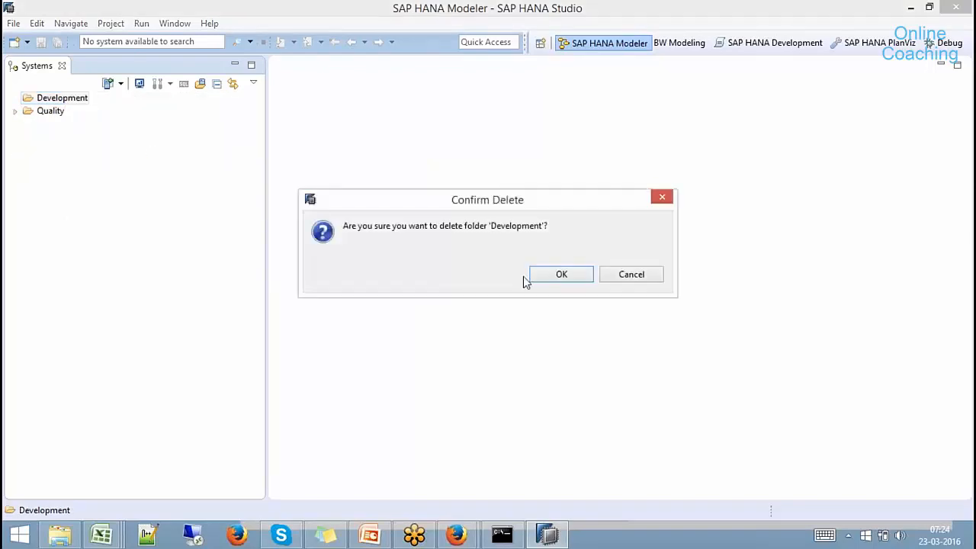
click(547, 276)
click(14, 97)
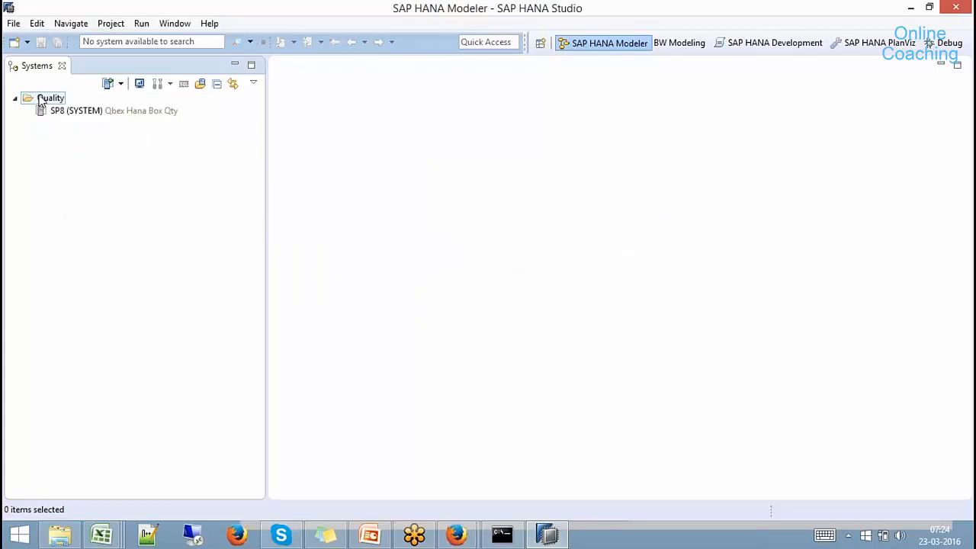
right_click(42, 98)
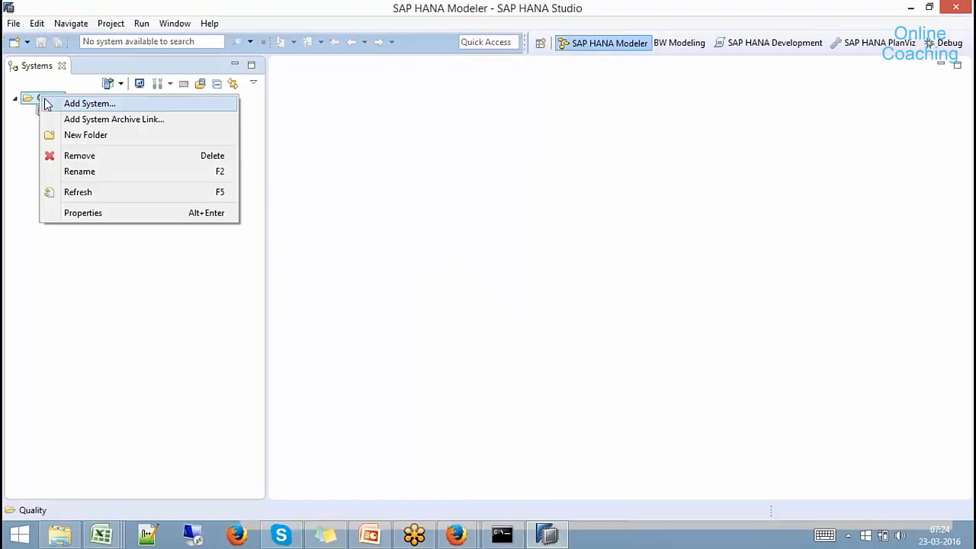
click(81, 158)
click(549, 285)
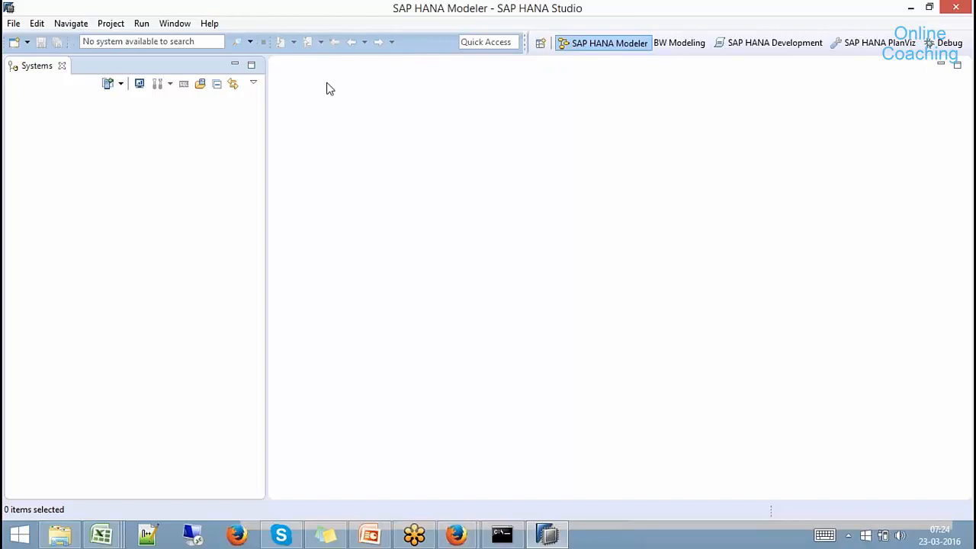
click(541, 43)
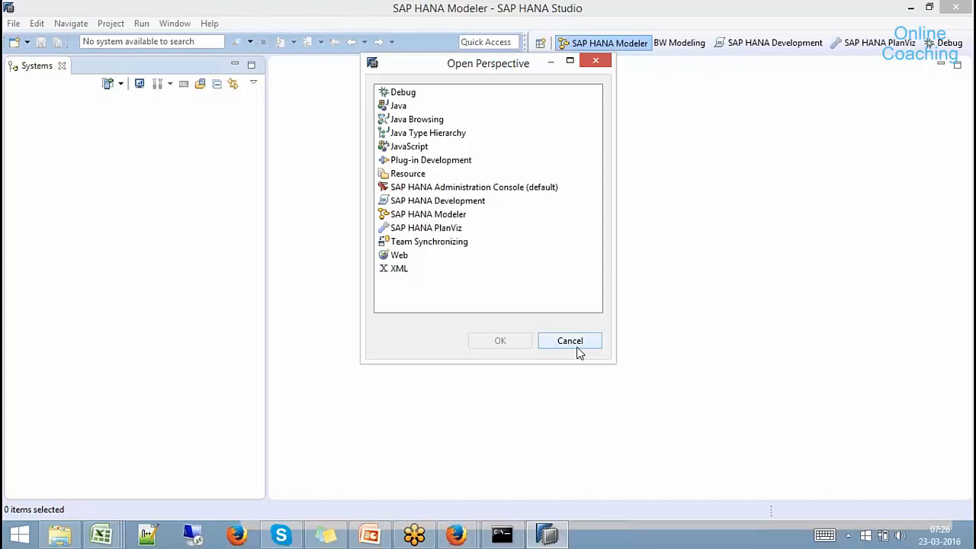
Switch to the BW Modeling perspective, then open the SAP HANA Modeler perspective instead.
click(570, 340)
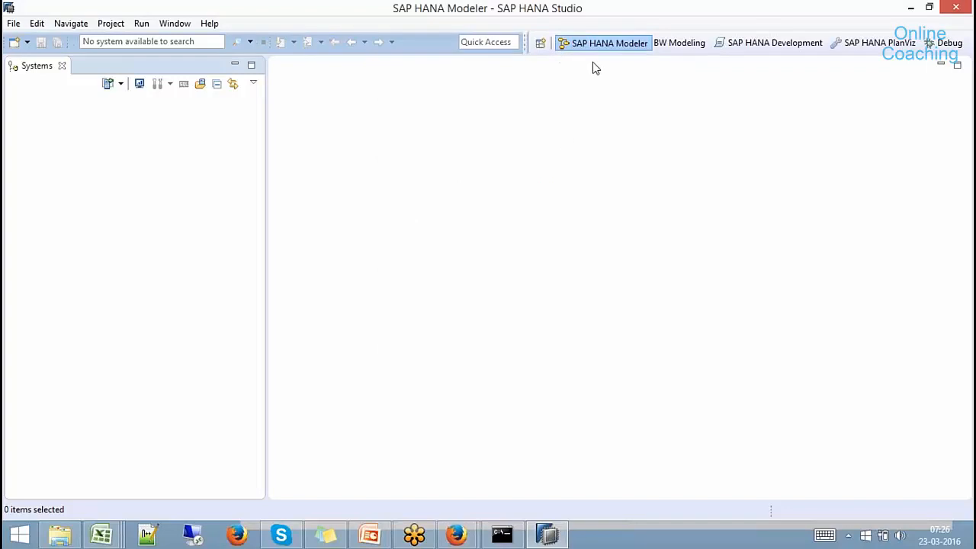
click(703, 49)
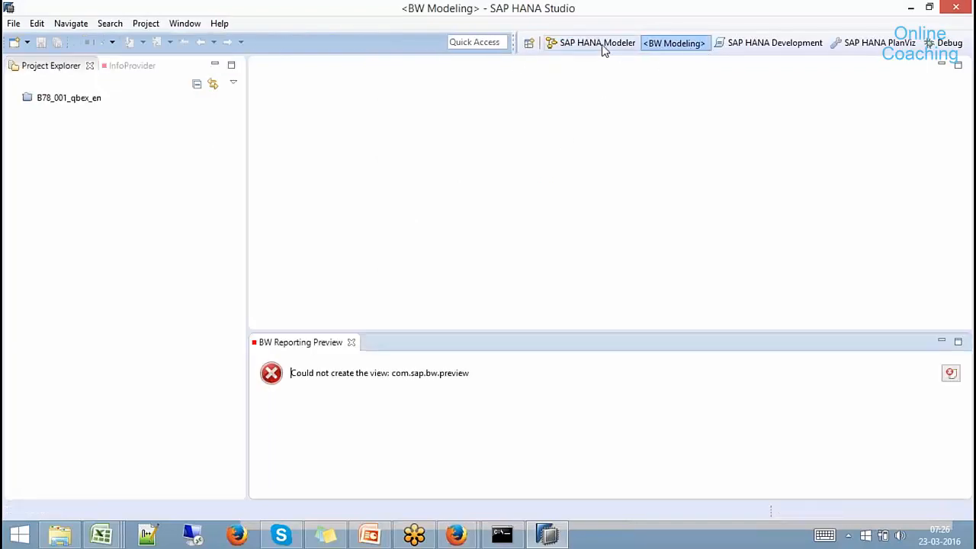
click(529, 43)
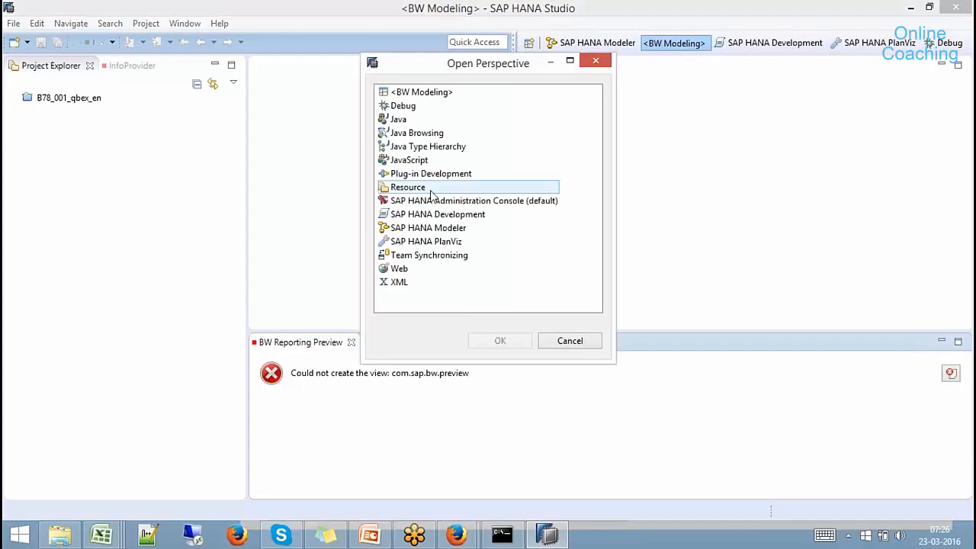
click(435, 230)
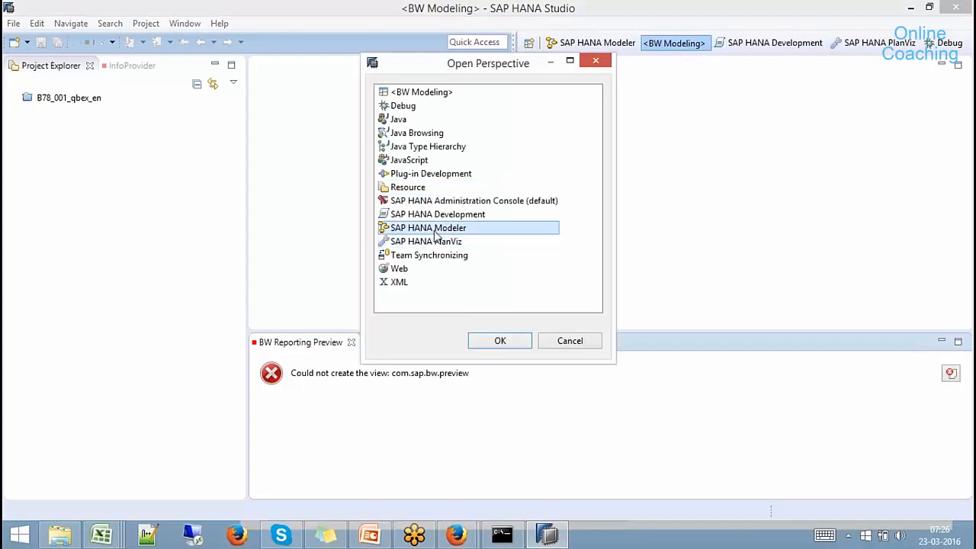
click(500, 340)
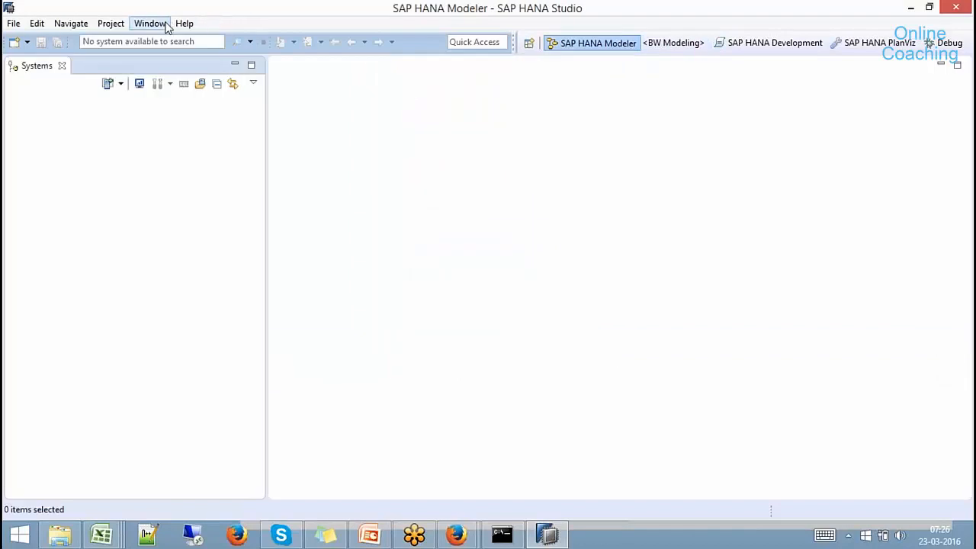
Reset the current perspective to its default layout from the Window menu.
click(148, 23)
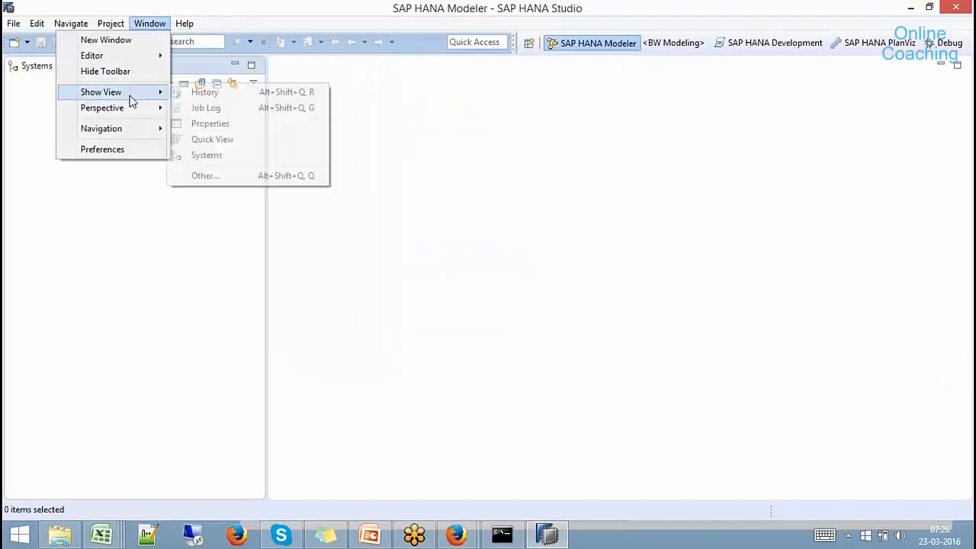
mouse_move(129, 109)
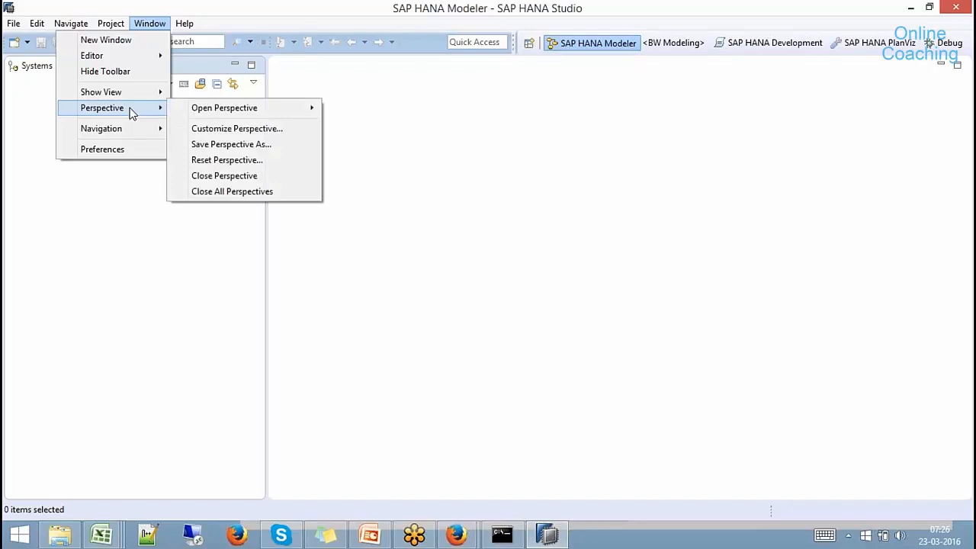
click(220, 160)
click(576, 277)
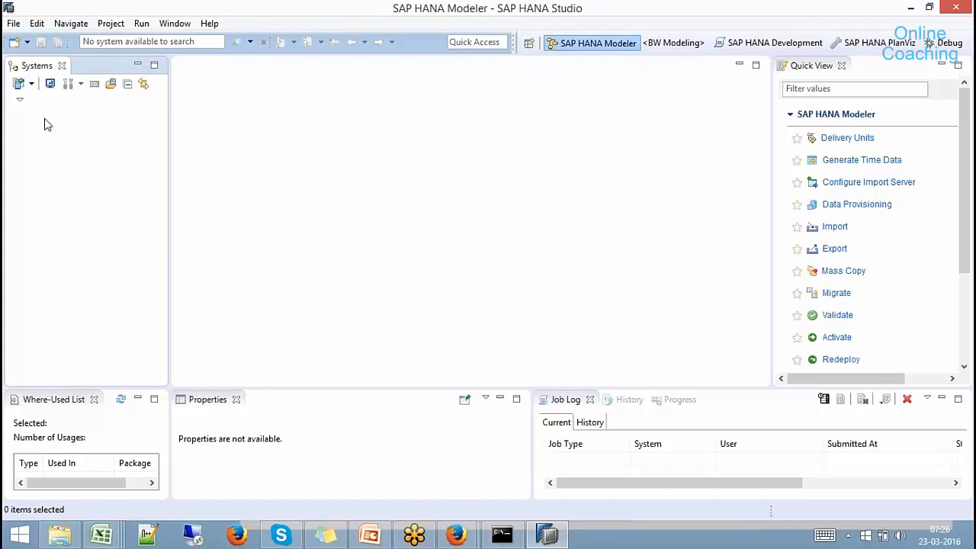
Check the restored Where-Used List, Properties, Job Log and Quick View panels.
click(55, 398)
click(203, 399)
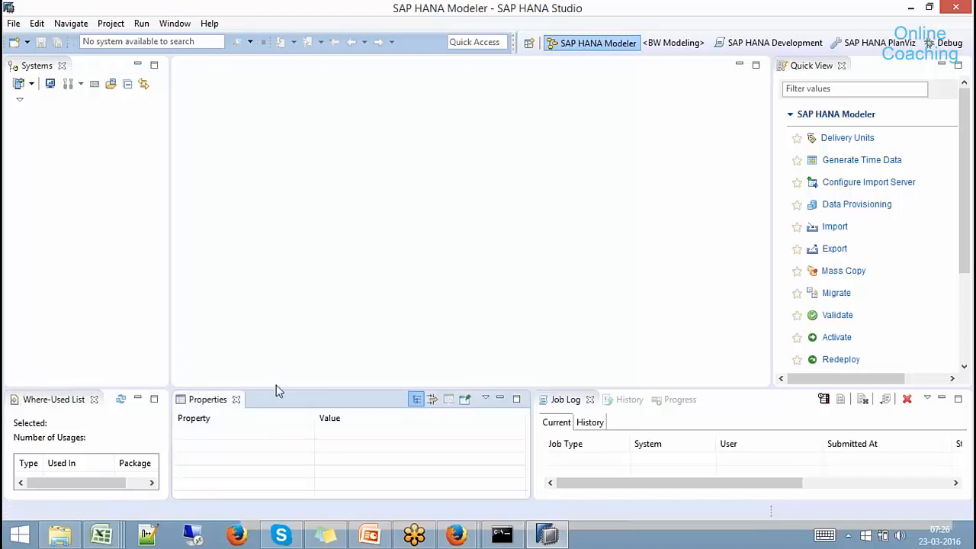
click(575, 399)
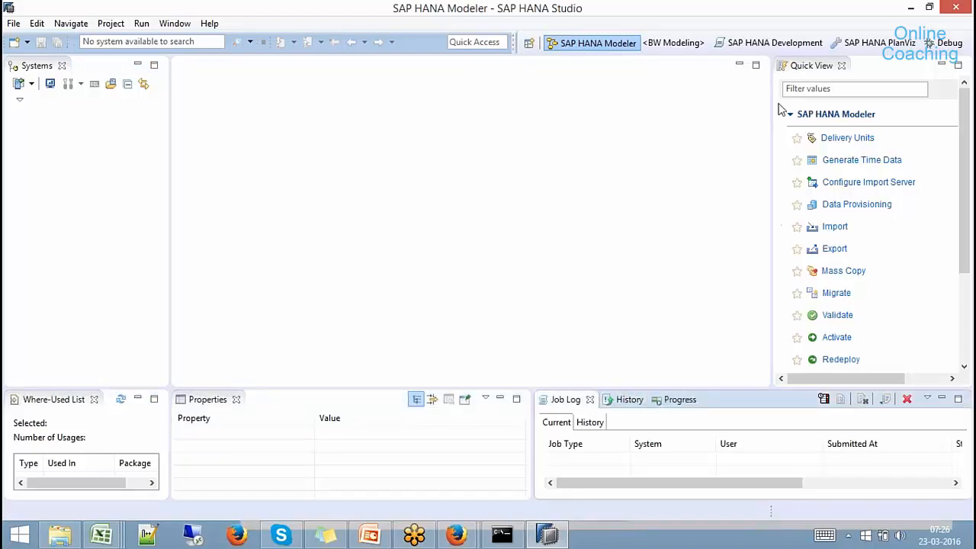
click(811, 67)
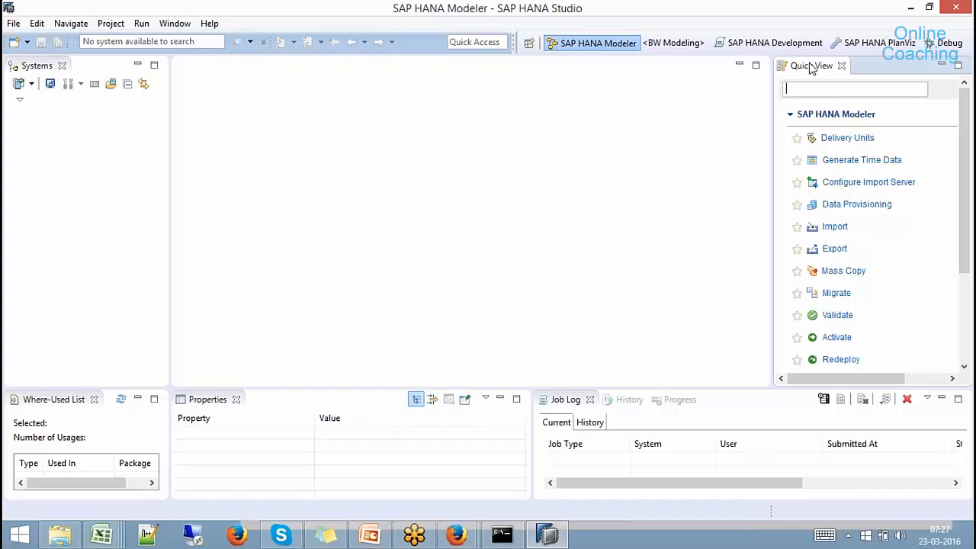
Open the SAP HANA Development perspective.
click(529, 43)
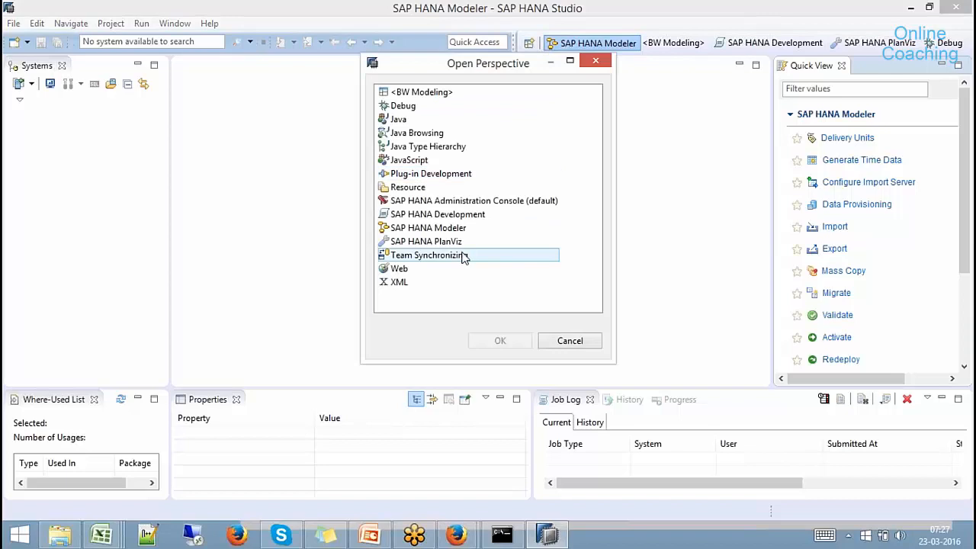
click(437, 217)
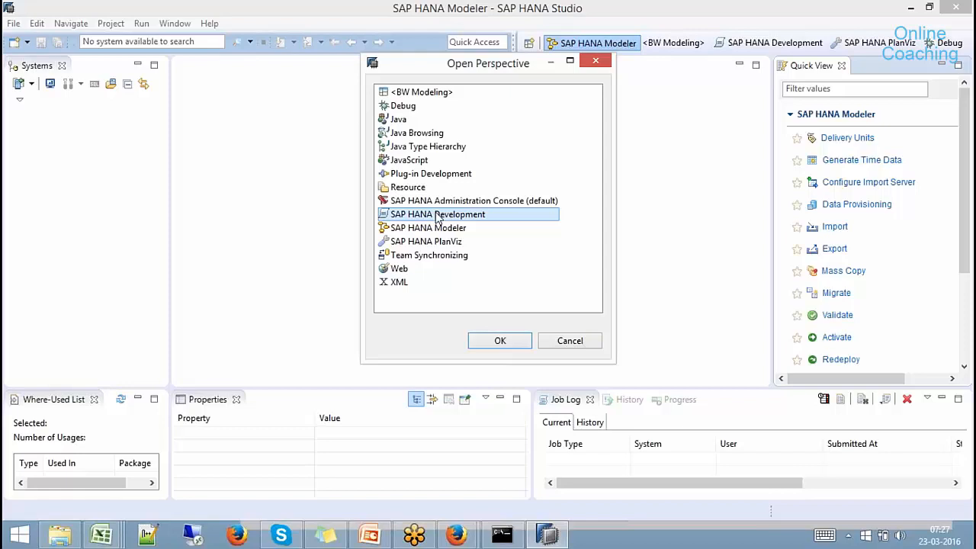
click(496, 341)
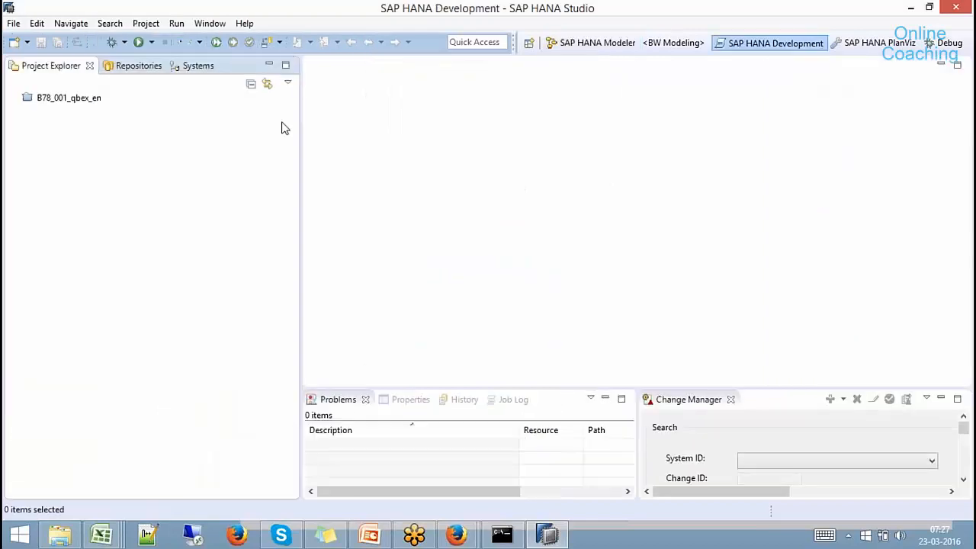
Browse the Repositories, Systems and Project Explorer views, closing the perspective list unused.
click(137, 66)
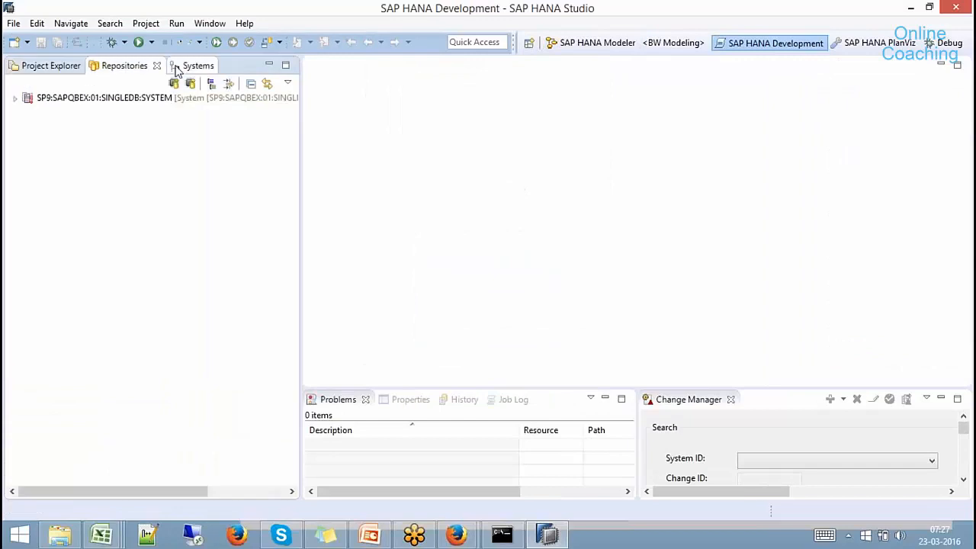
click(177, 67)
click(122, 67)
click(49, 67)
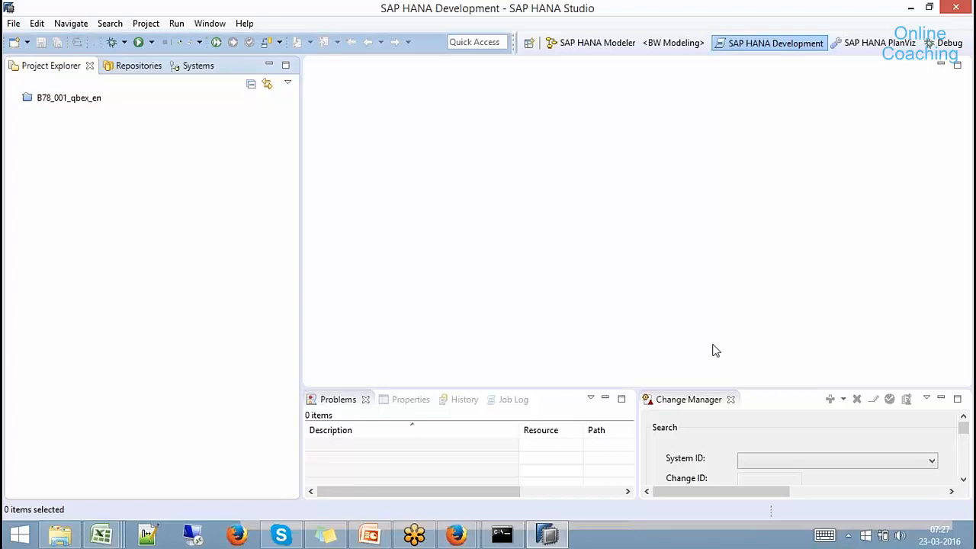
click(529, 43)
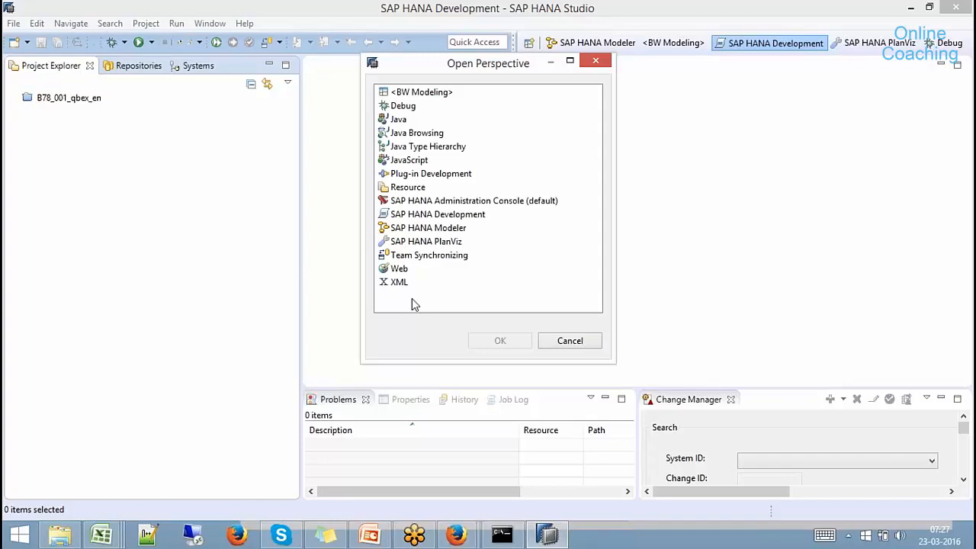
click(589, 343)
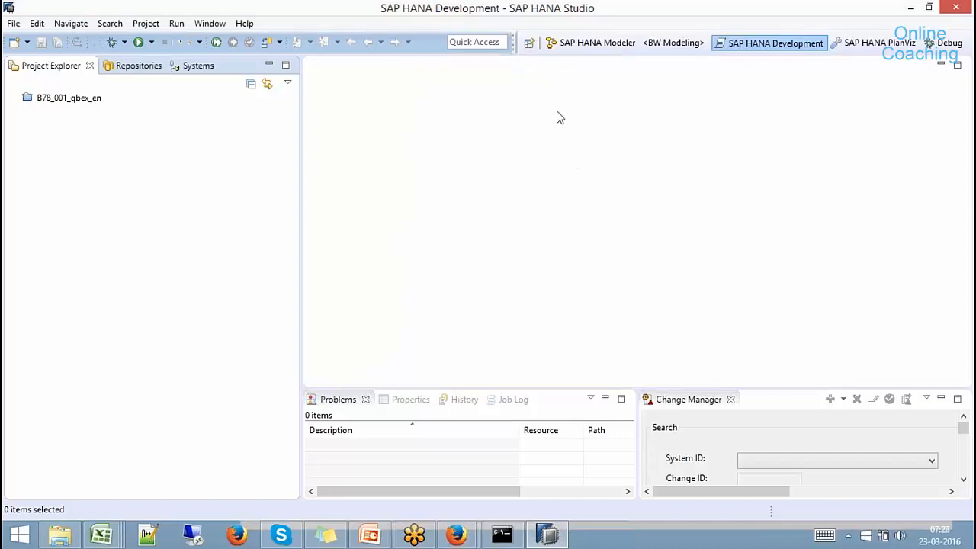
Return to the SAP HANA Modeler perspective and widen its Systems panel.
click(530, 44)
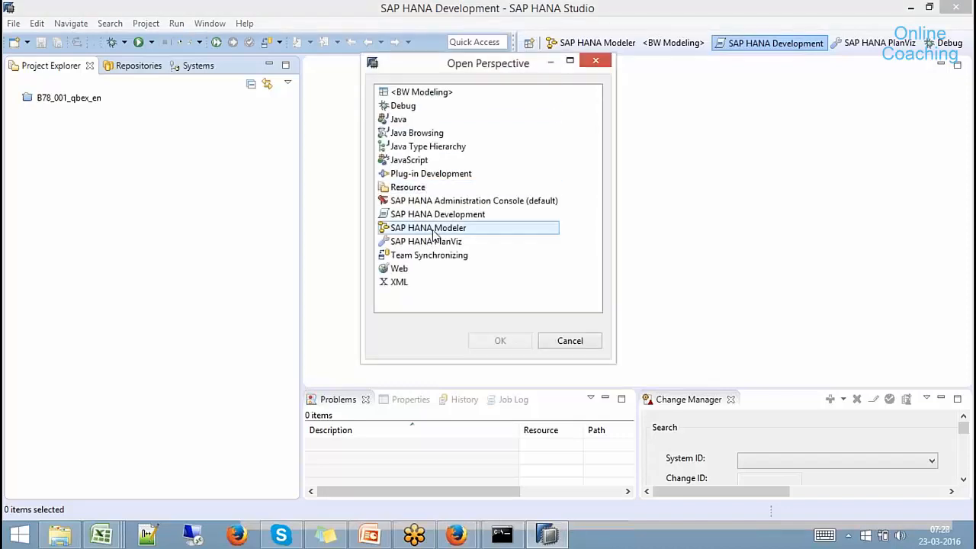
double_click(433, 228)
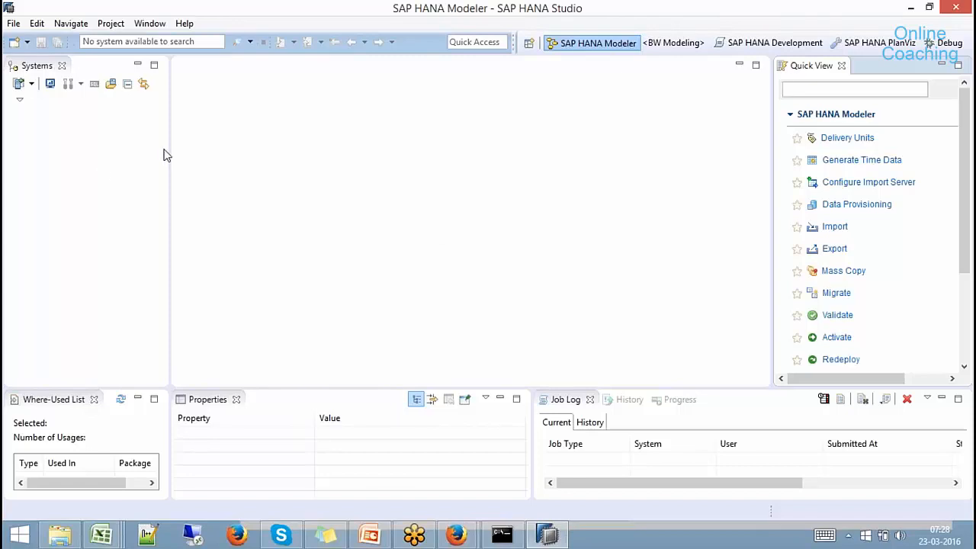
drag(170, 142, 253, 161)
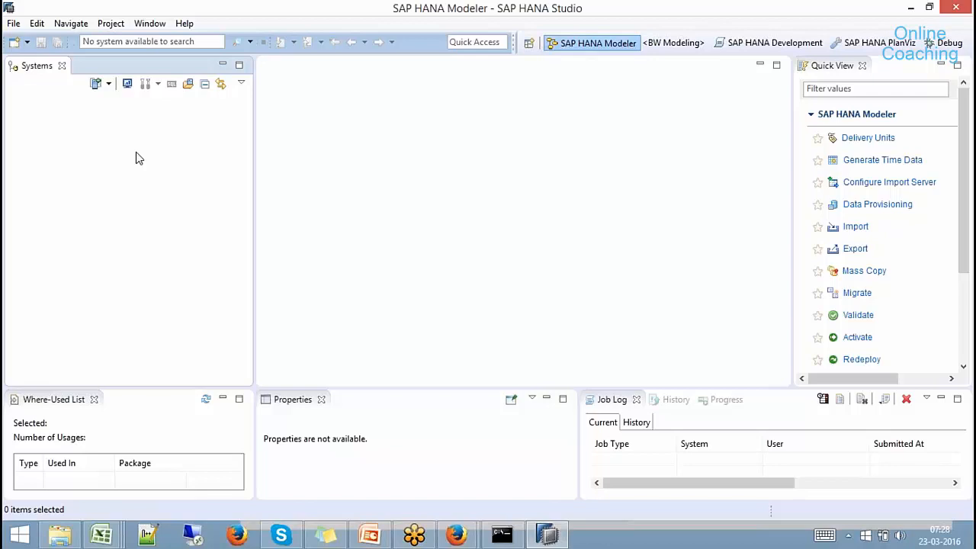
Add a new system with host sapqbex, instance 01 and description 'Qbex HANA System'.
right_click(64, 157)
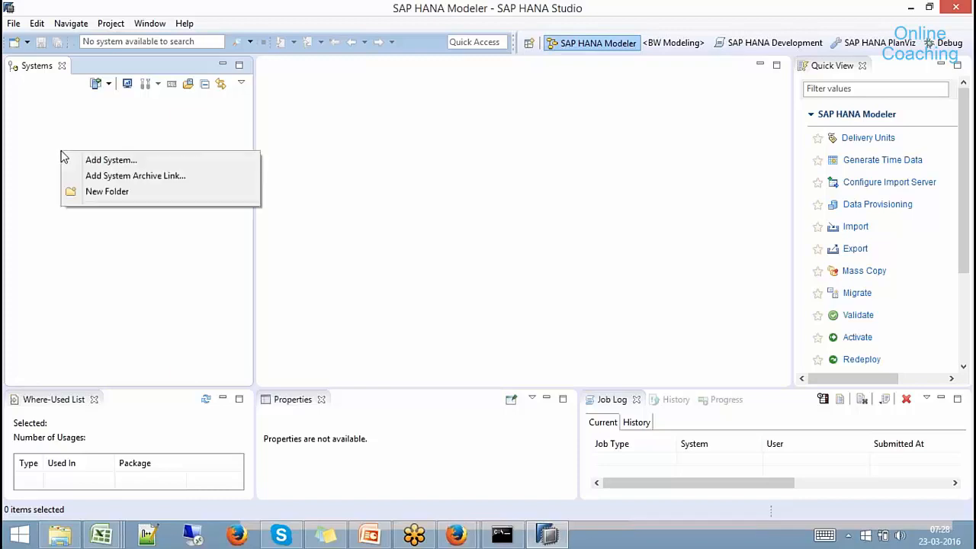
click(114, 161)
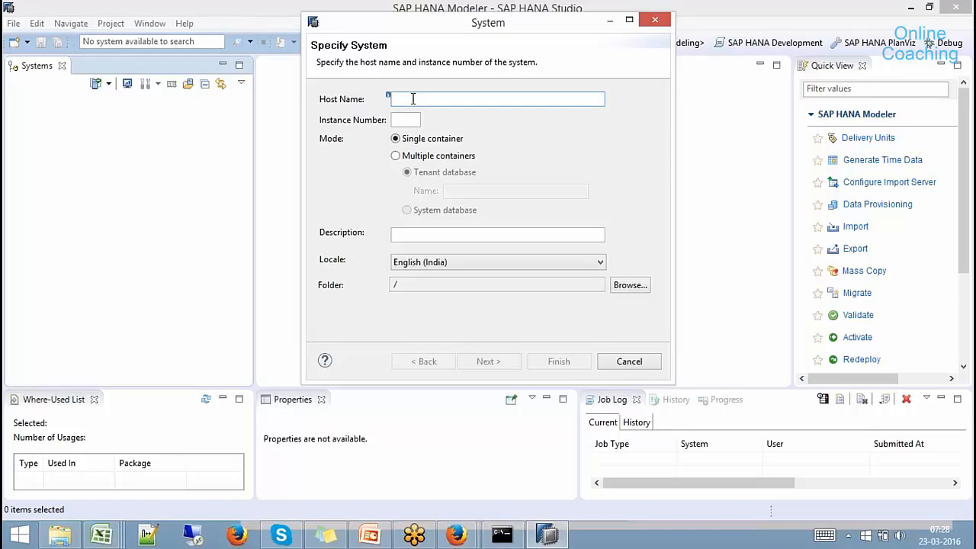
text(sapqbex)
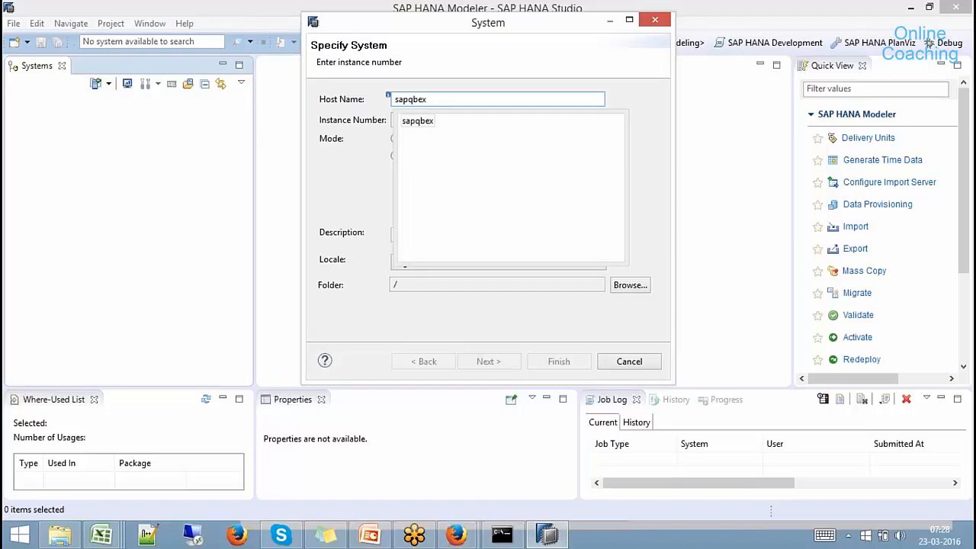
click(425, 124)
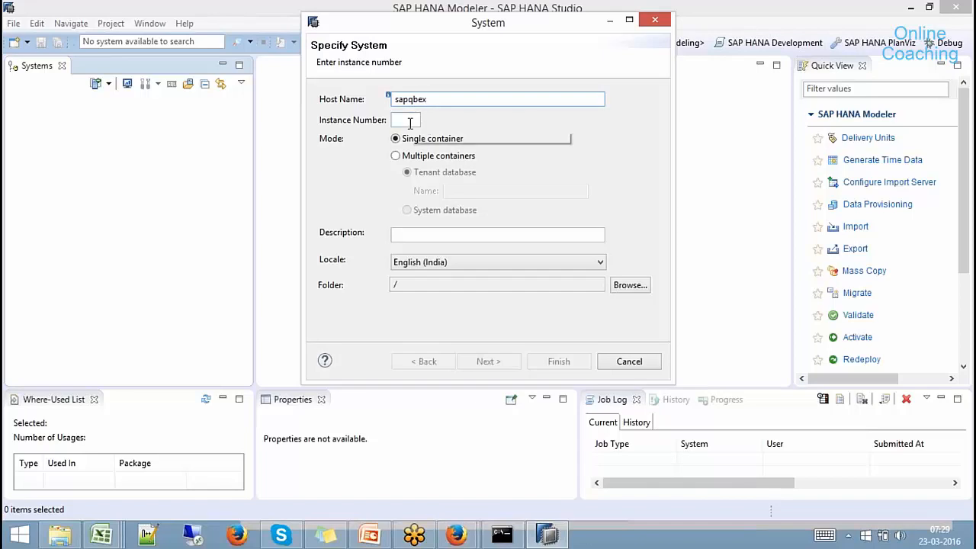
click(409, 122)
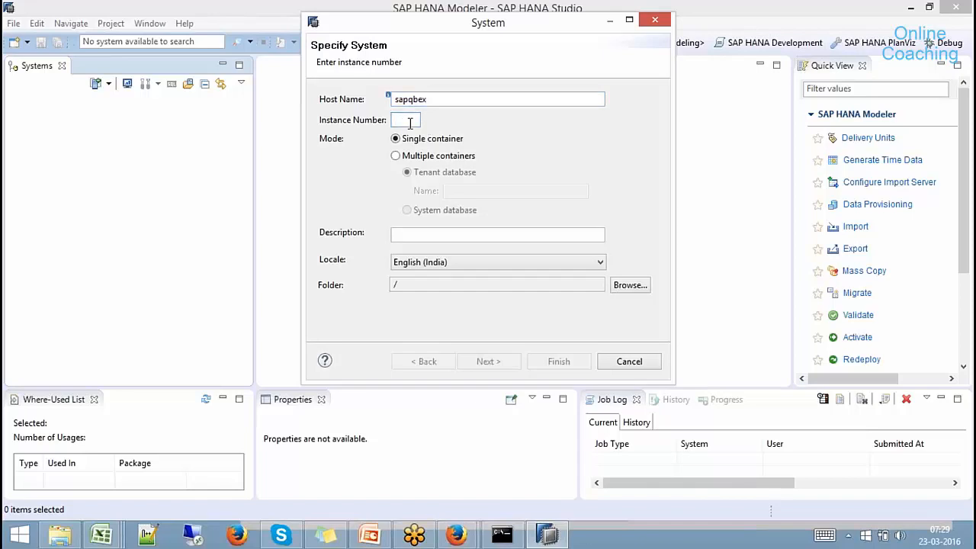
text(00)
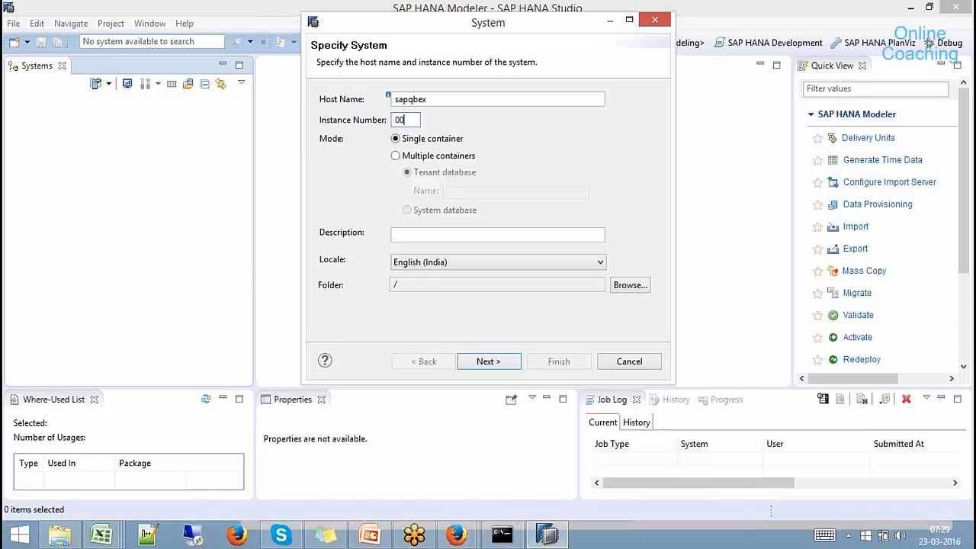
key(BackSpace)
text(1)
click(443, 233)
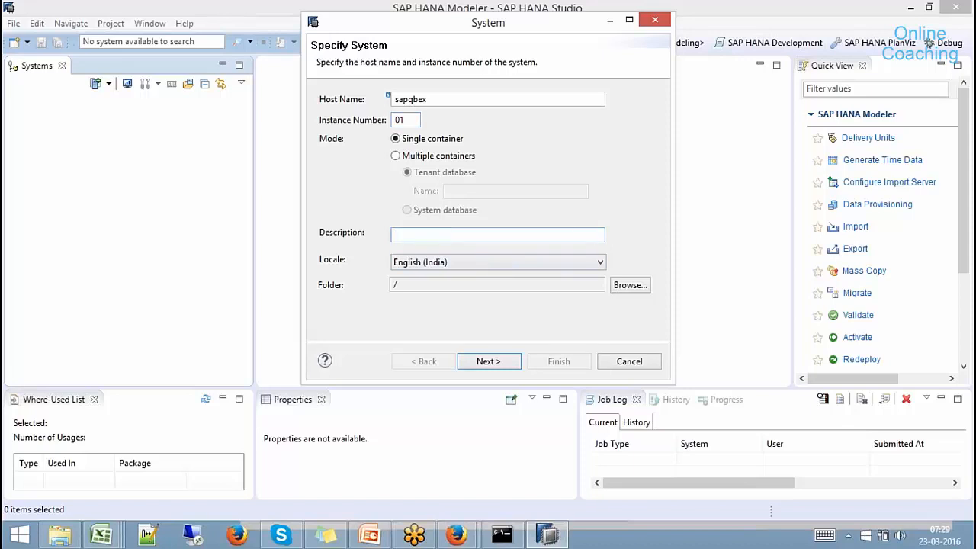
text(Qbex HANA System)
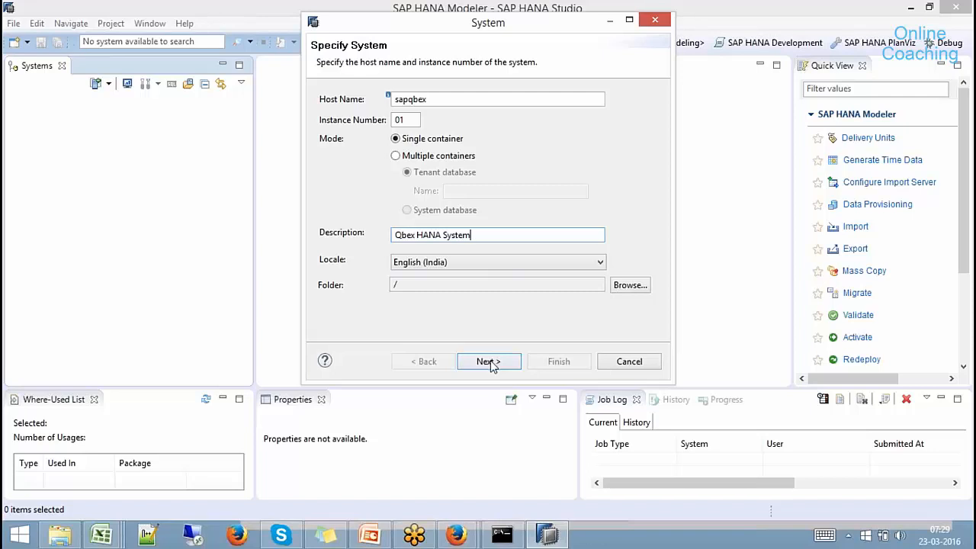
Enter the SYSTEM database user and its password, then finish connecting.
click(491, 361)
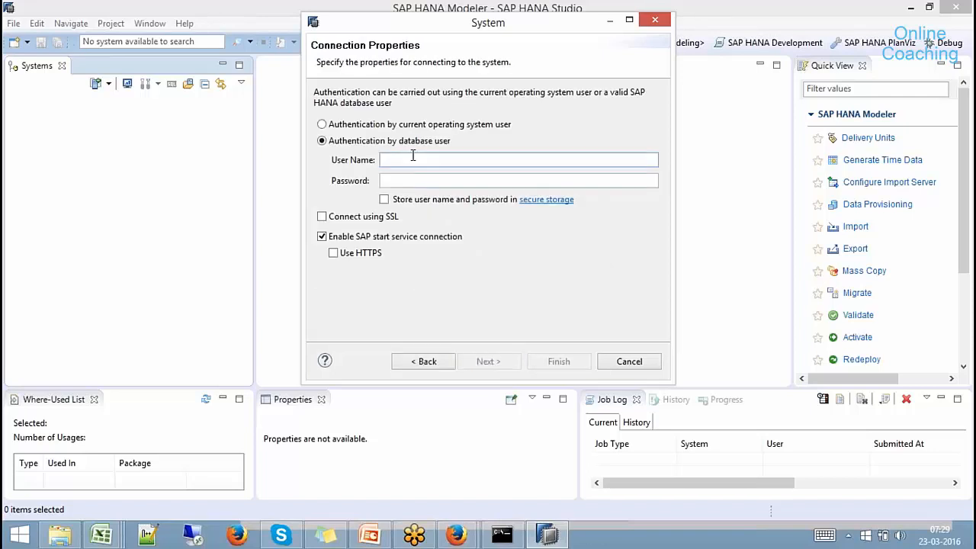
key(BackSpace)
key(BackSpace)
key(BackSpace)
key(BackSpace)
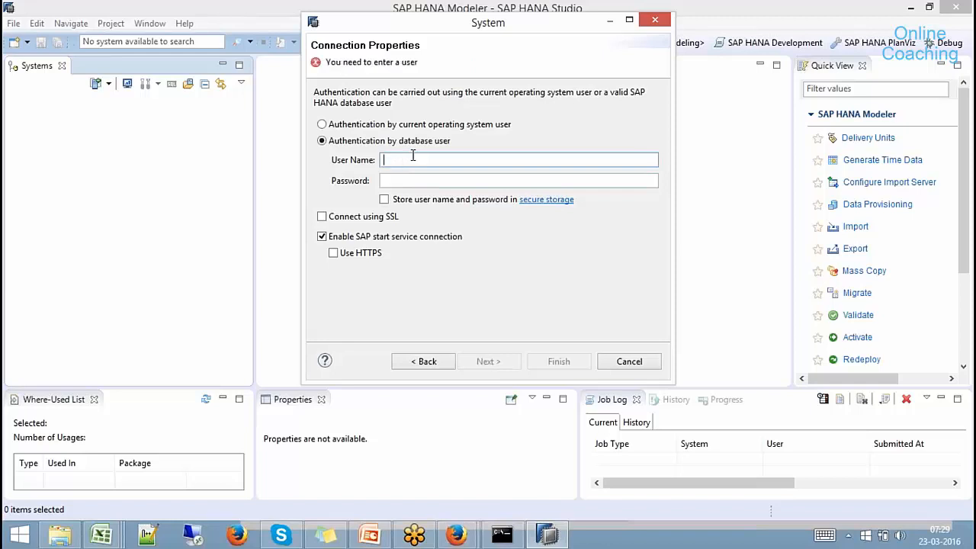
key(Tab)
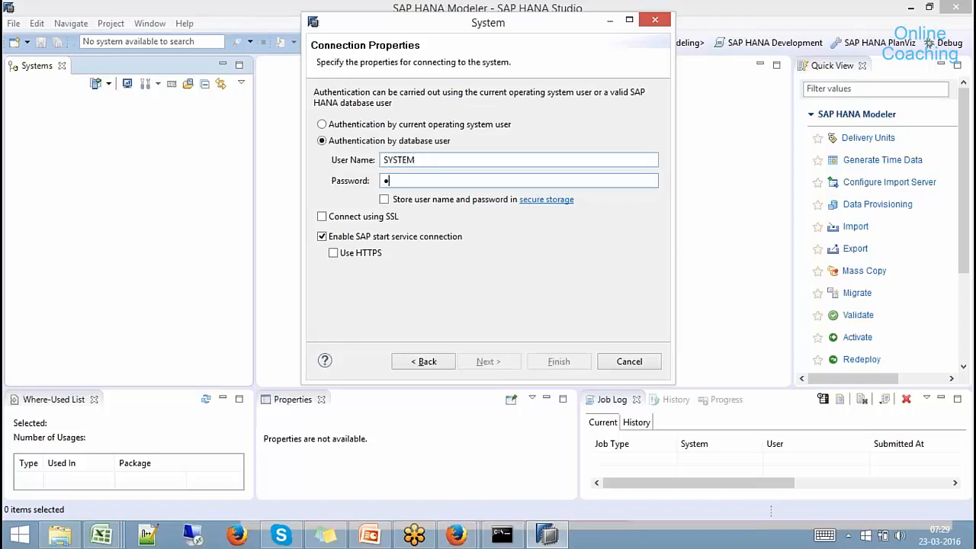
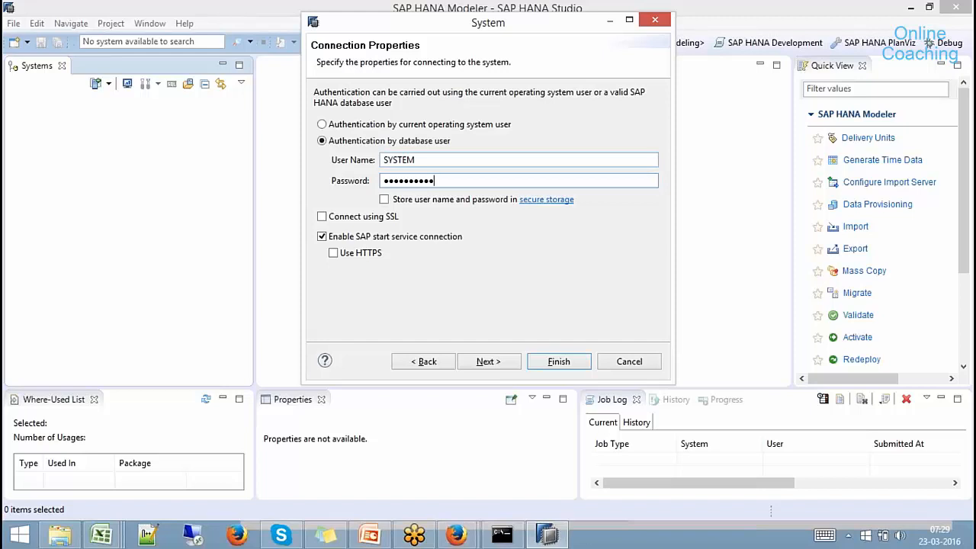
key(Return)
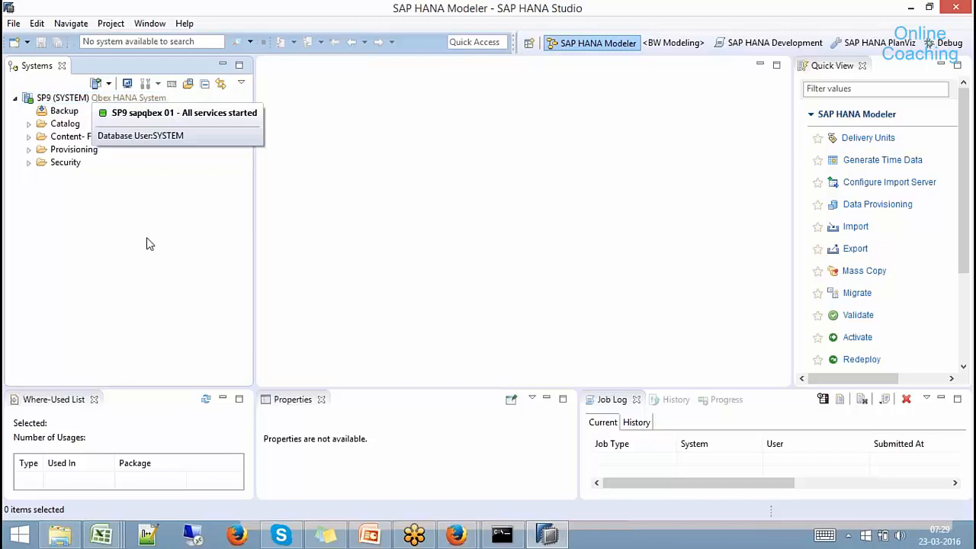
Log off the SP9 (SYSTEM) system.
click(16, 99)
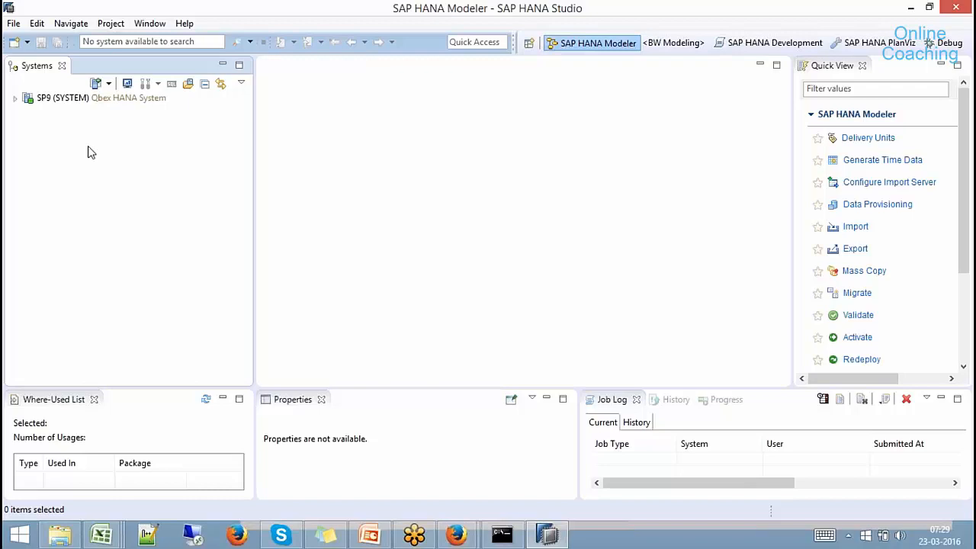
click(76, 98)
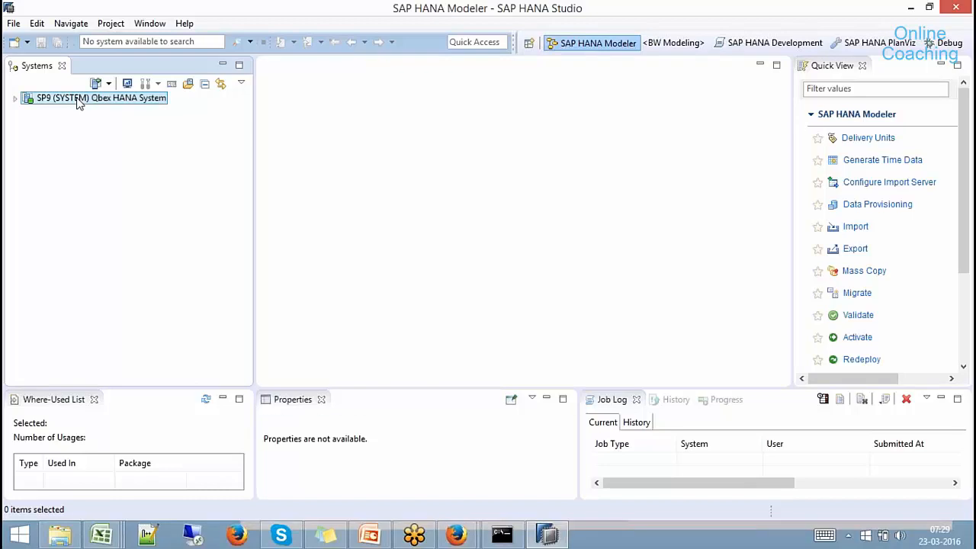
right_click(77, 98)
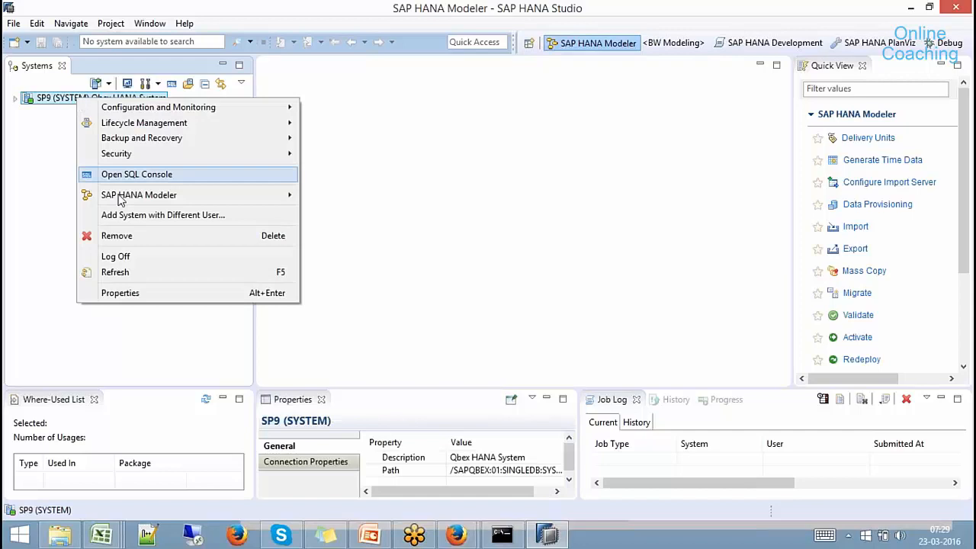
click(124, 257)
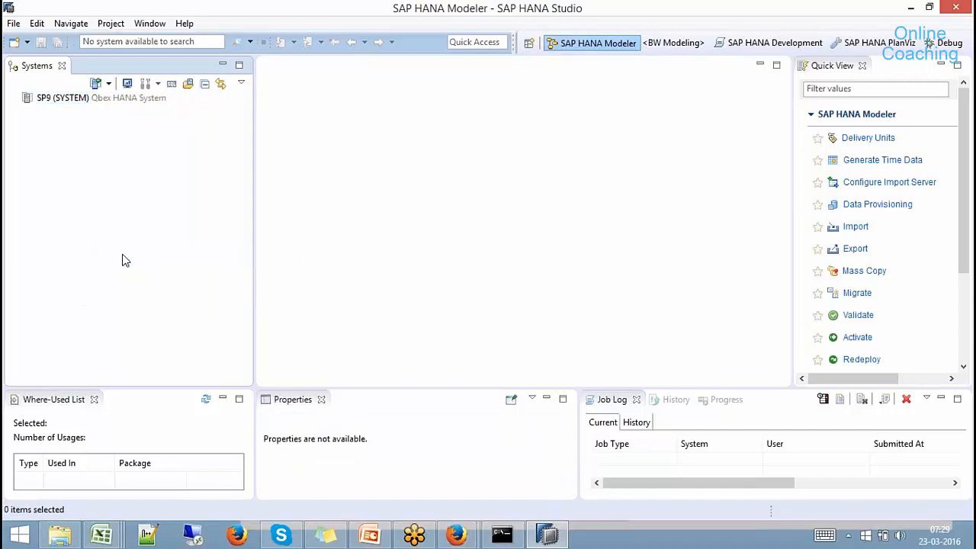
Log back on to SP9 by entering the account password.
click(72, 100)
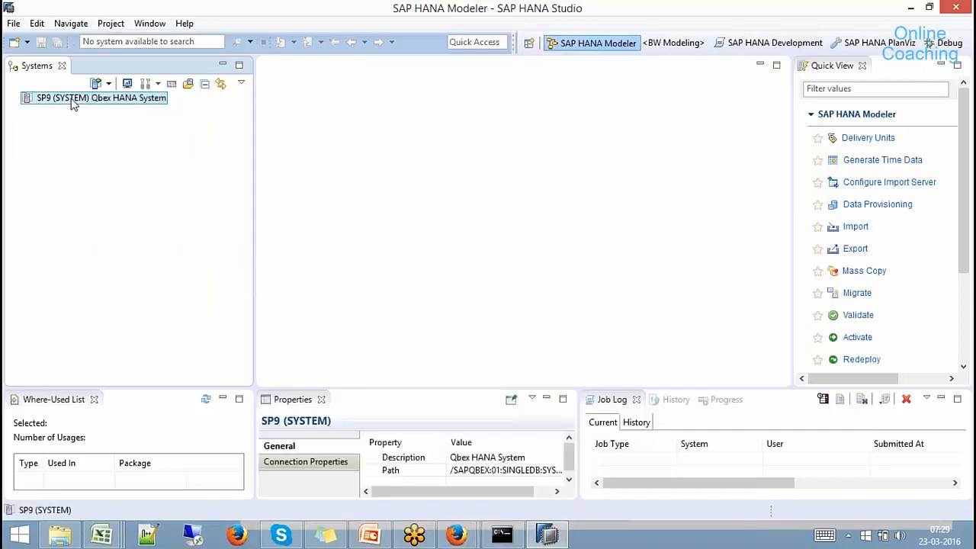
right_click(72, 100)
click(111, 109)
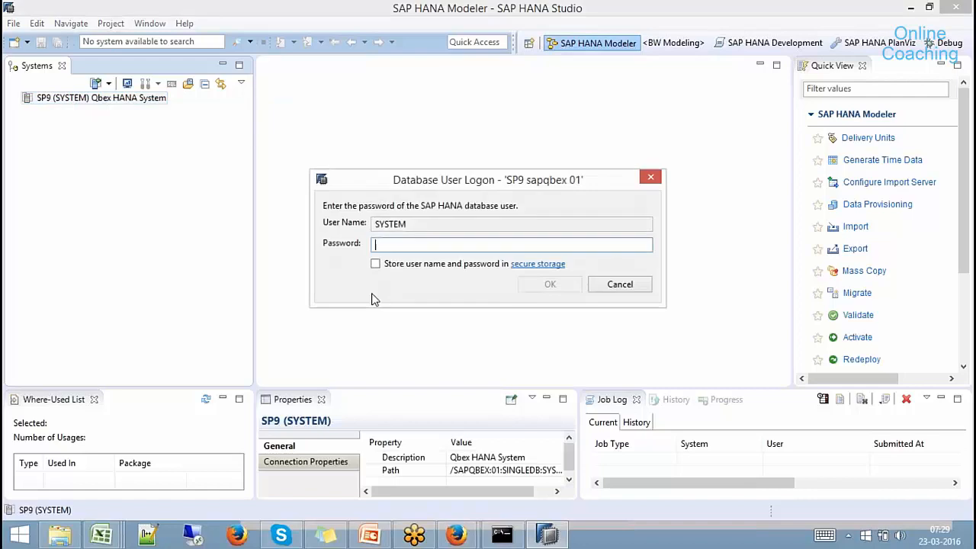
text(••••••••••)
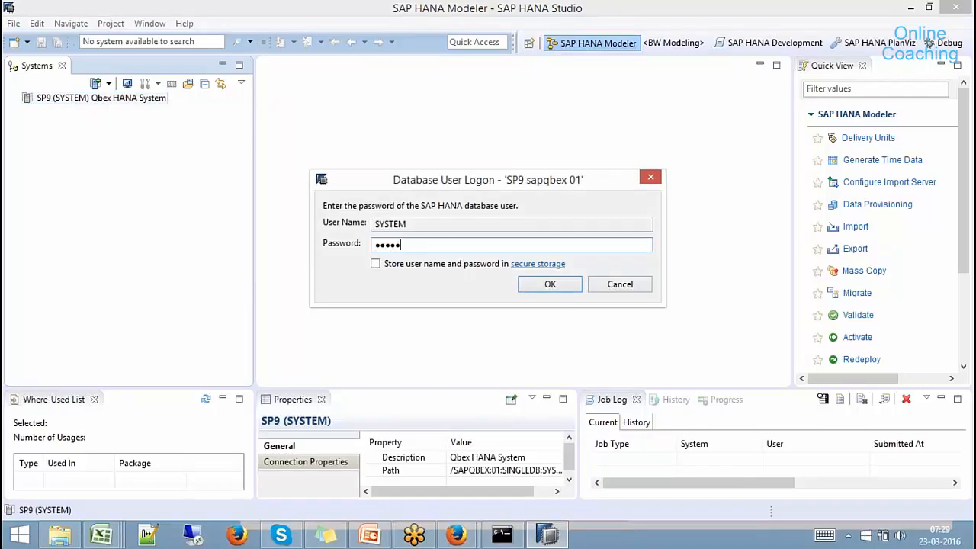
key(Return)
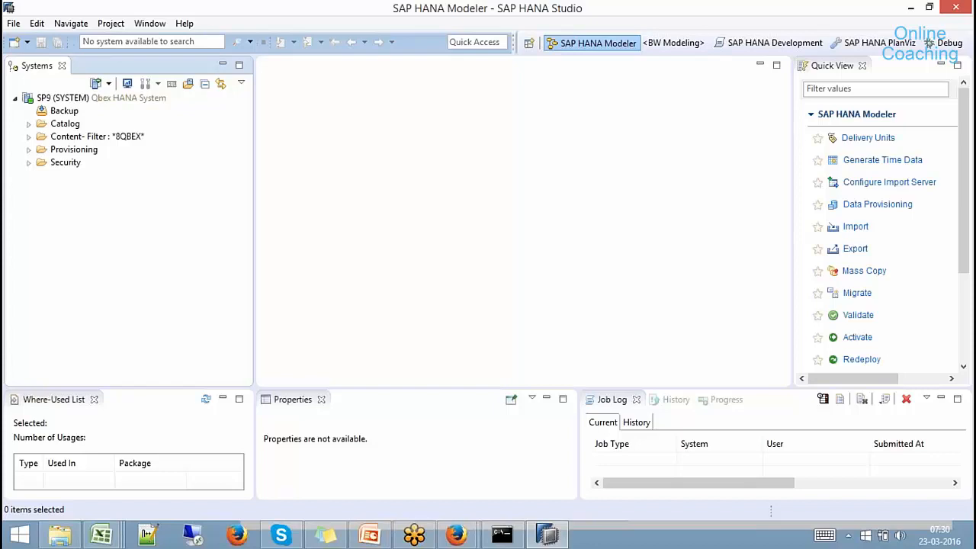
Switch to the BW Modeling perspective from the toolbar, leaving the perspective list unused.
click(14, 99)
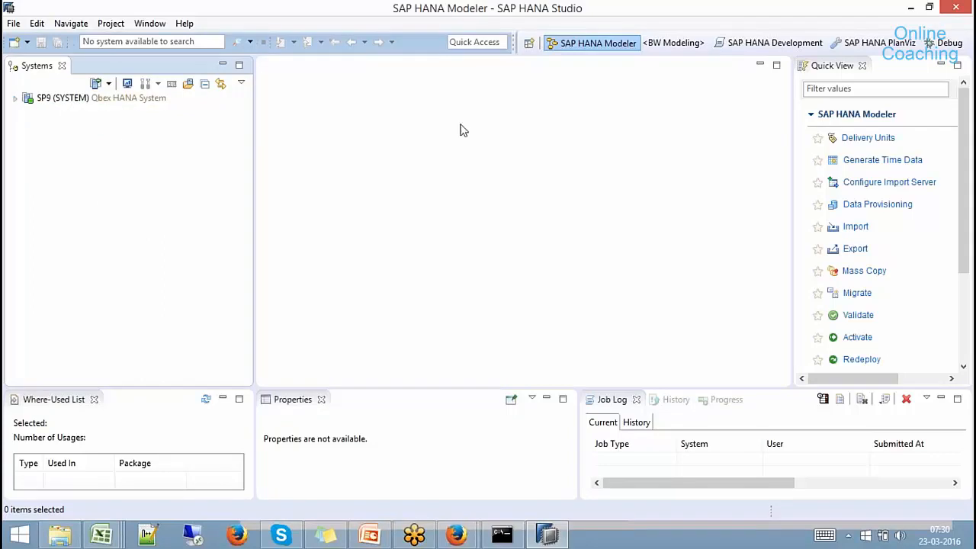
click(526, 46)
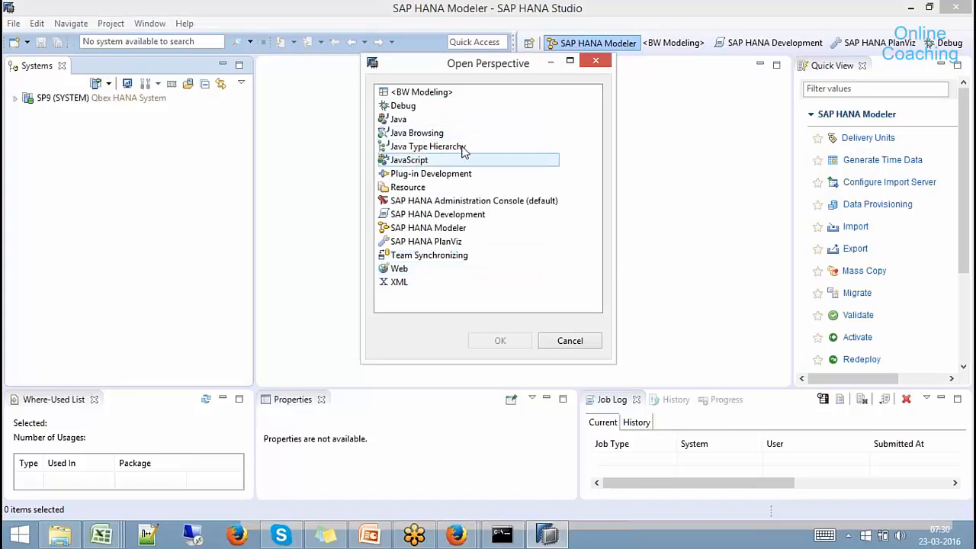
click(567, 341)
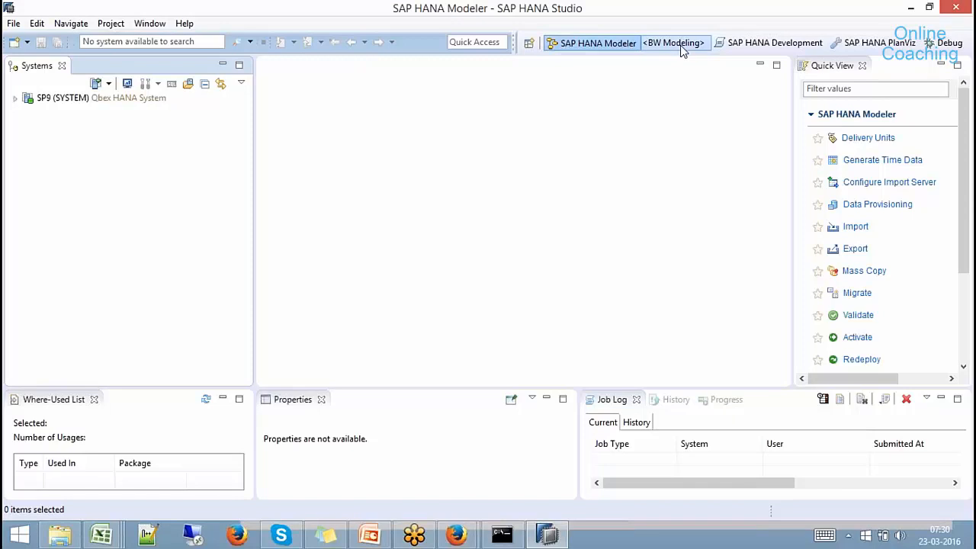
click(691, 45)
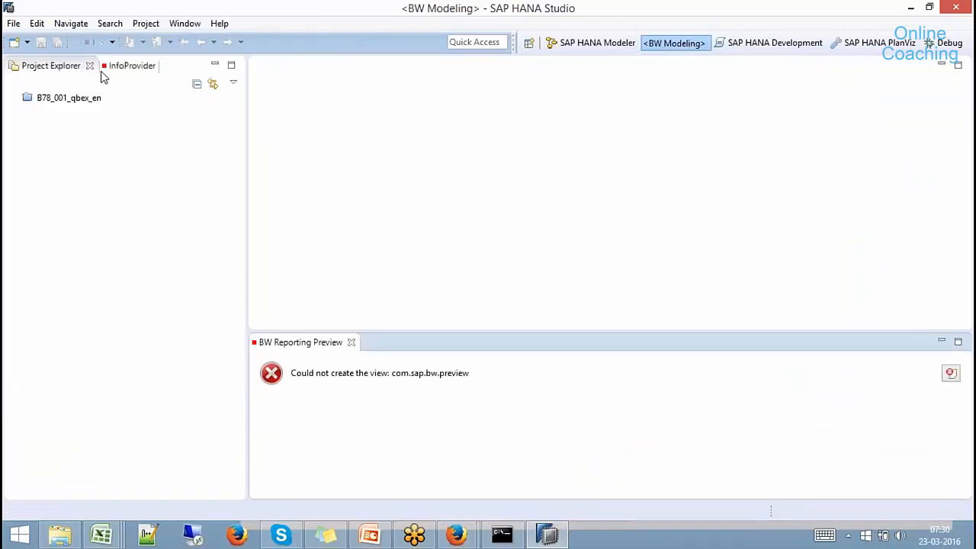
click(528, 43)
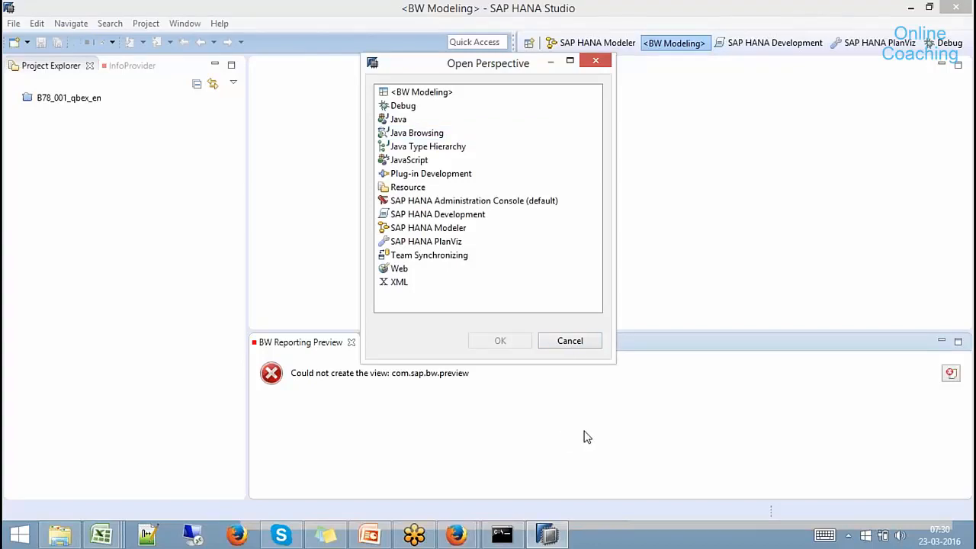
click(573, 345)
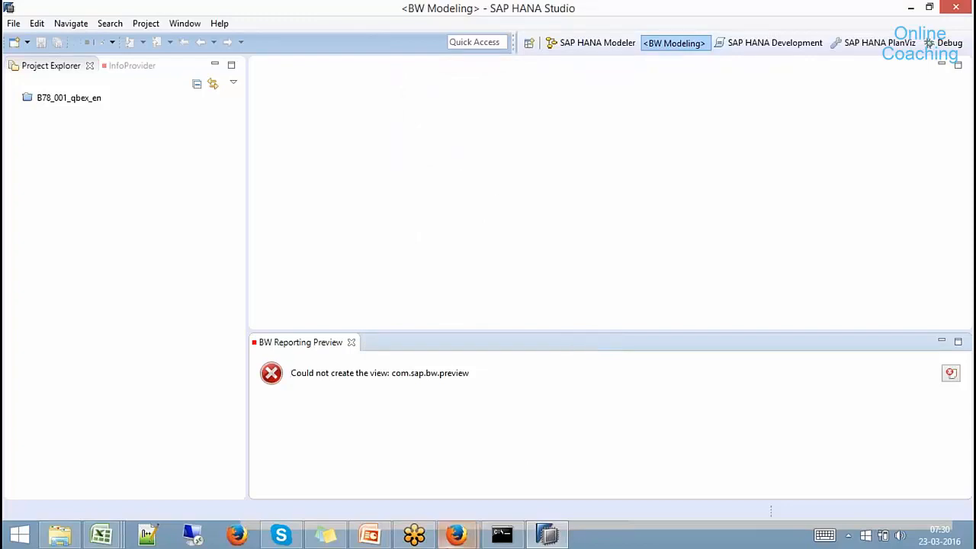
In the Software Downloads window, search for 'SAP BW Modelling Tools'.
mouse_move(457, 536)
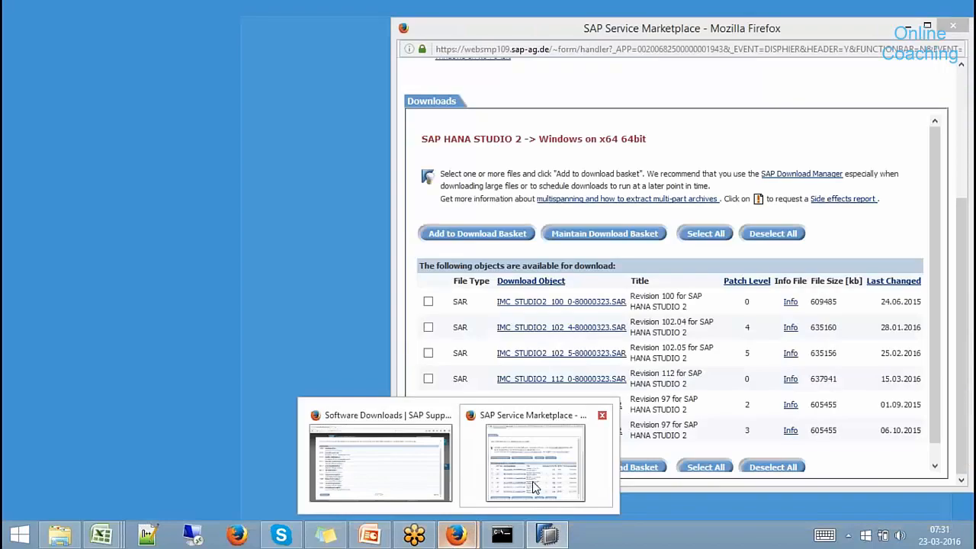
click(533, 481)
click(952, 26)
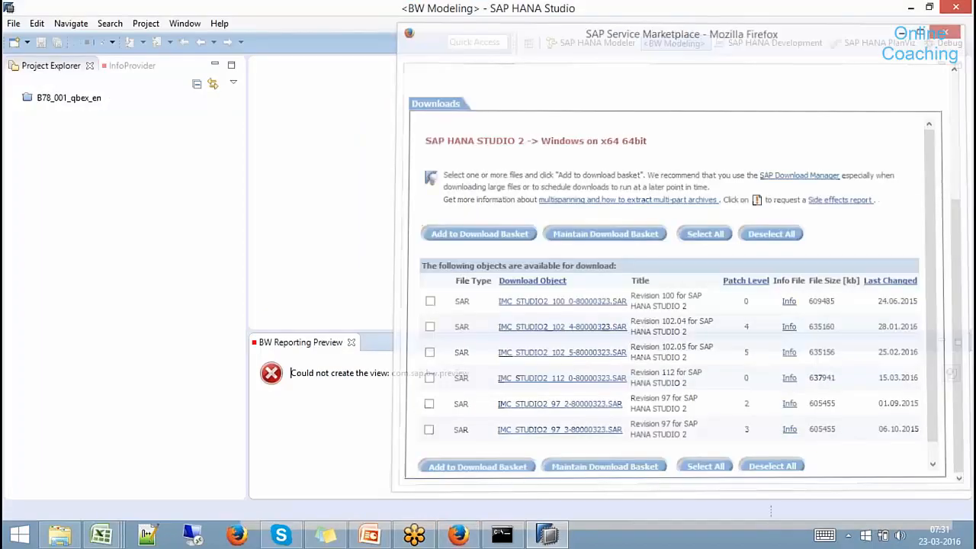
click(459, 534)
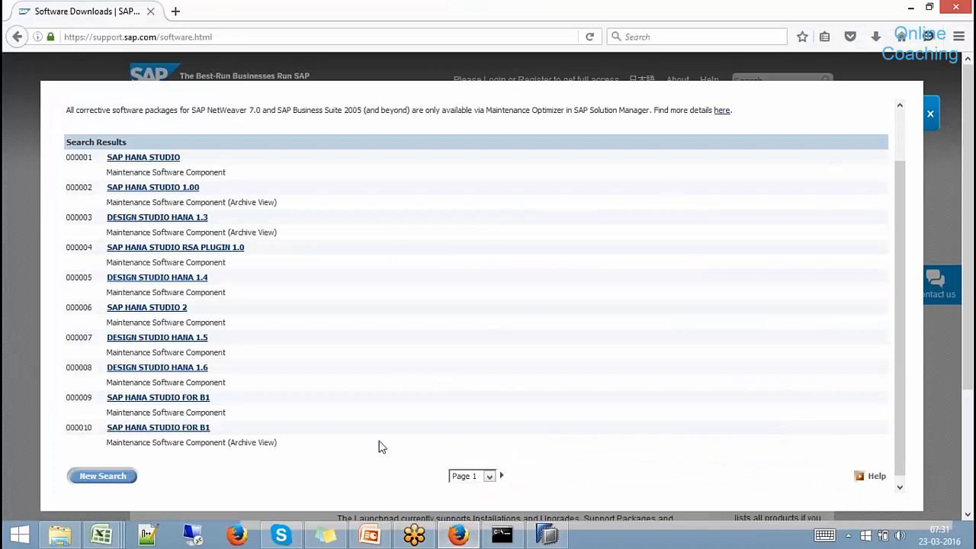
click(102, 476)
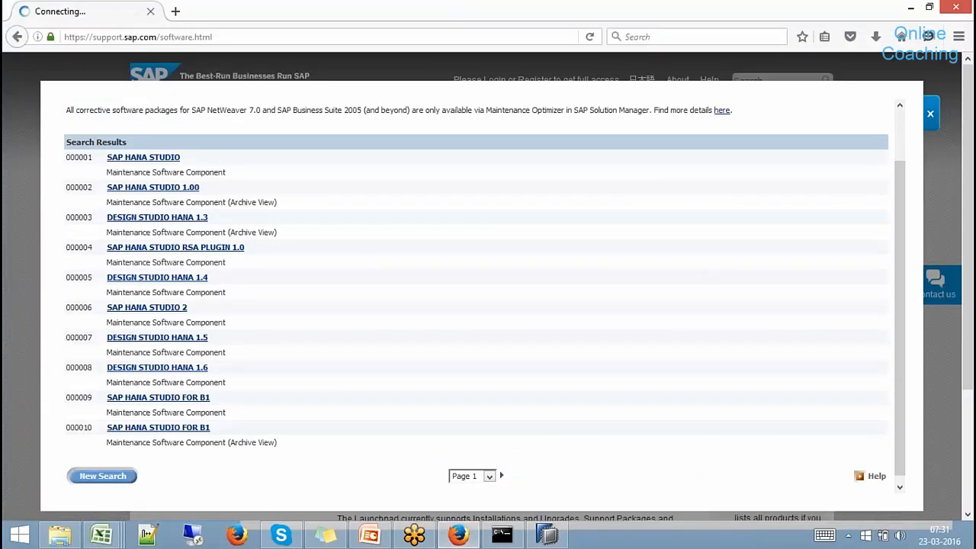
drag(236, 217, 85, 219)
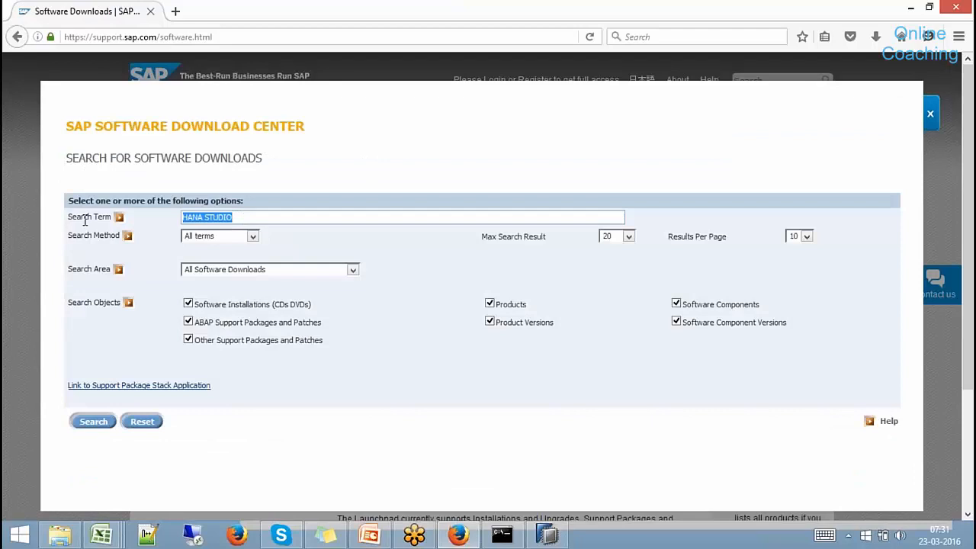
text(SAP BW Mo)
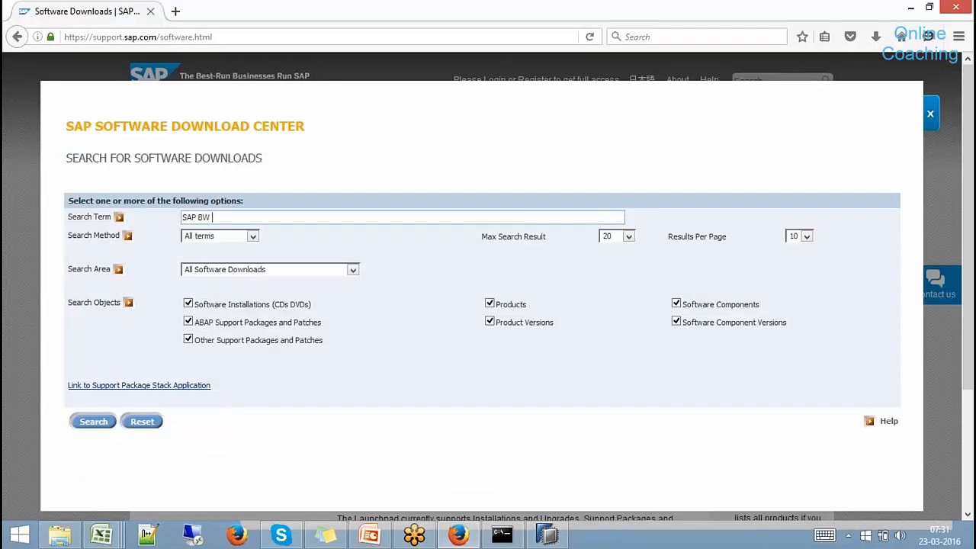
text(delling Tools)
click(96, 424)
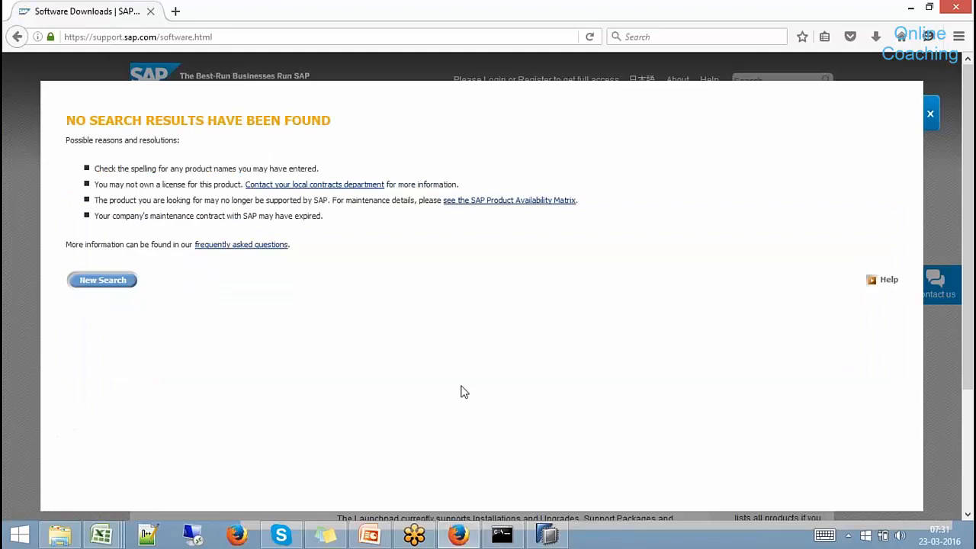
Retry with the shorter term 'SAP BW MODELLING', then edit it to 'SAP BW MODELLI'.
click(103, 280)
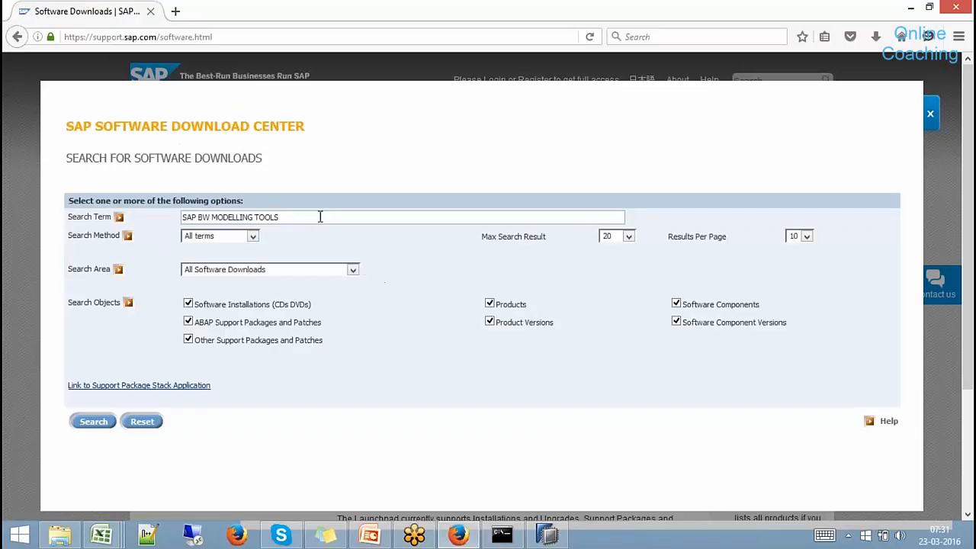
key(BackSpace)
key(BackSpace)
key(BackSpace)
key(BackSpace)
key(BackSpace)
click(95, 422)
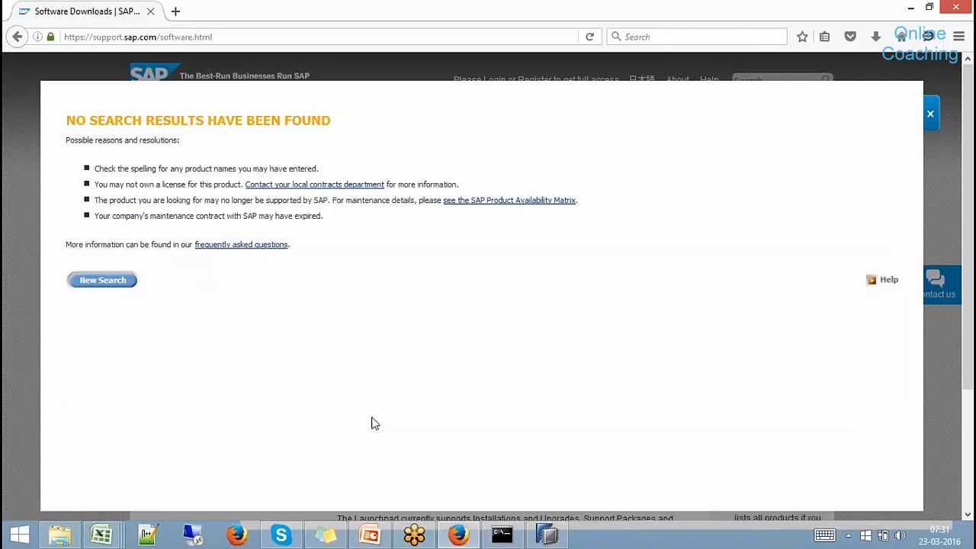
click(116, 280)
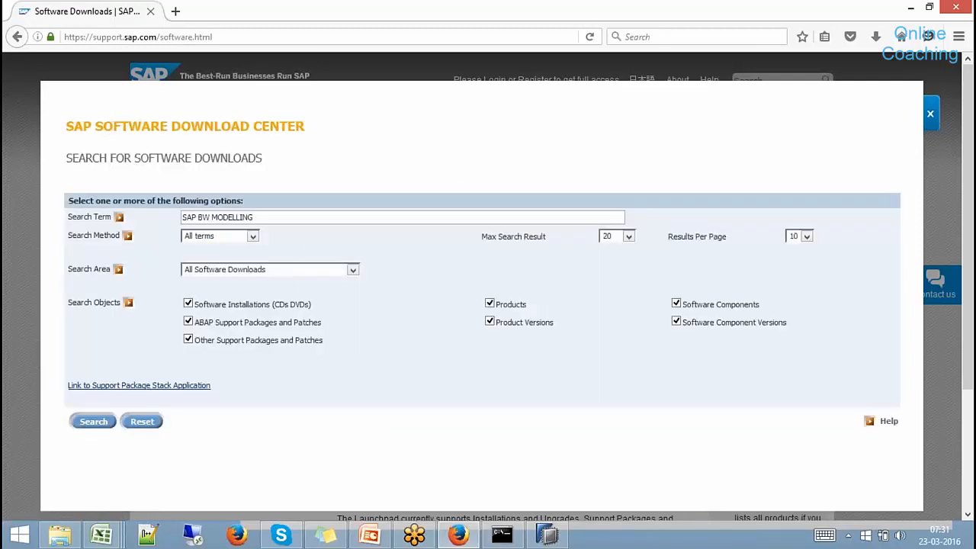
click(283, 220)
text(eclipse)
key(BackSpace)
key(BackSpace)
key(BackSpace)
key(BackSpace)
text(ipse)
key(BackSpace)
key(BackSpace)
key(BackSpace)
key(BackSpace)
key(BackSpace)
key(BackSpace)
key(BackSpace)
key(BackSpace)
key(BackSpace)
key(BackSpace)
key(BackSpace)
key(BackSpace)
Search 'SAP BW MODELing', open version 1.7's OS-independent SAPBWMTE00_2-80000754.ZIP, then return to File Explorer.
text(ing)
click(105, 422)
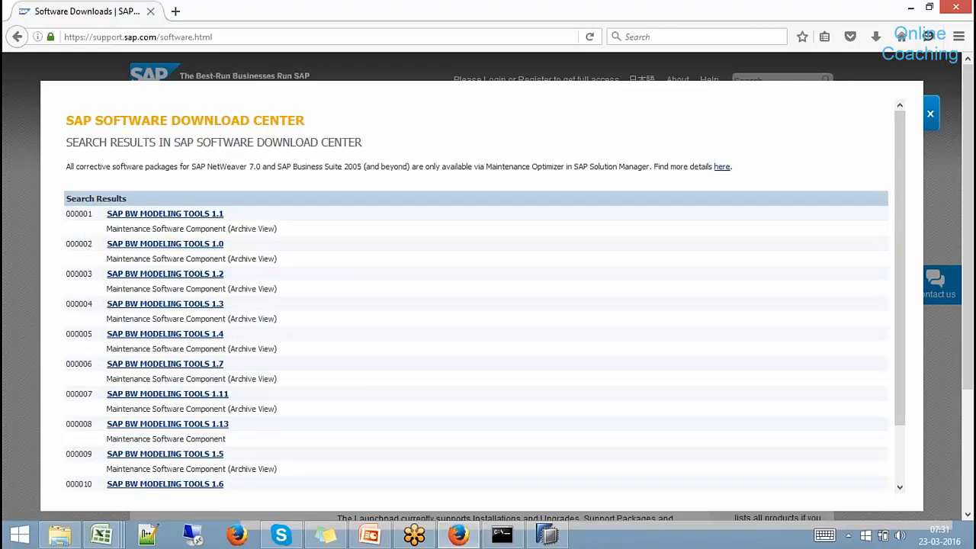
click(207, 367)
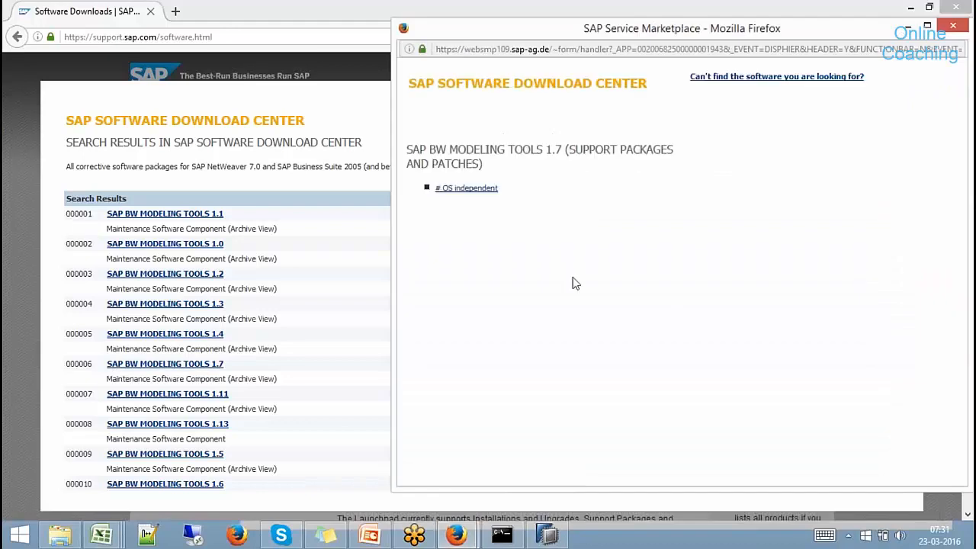
click(491, 196)
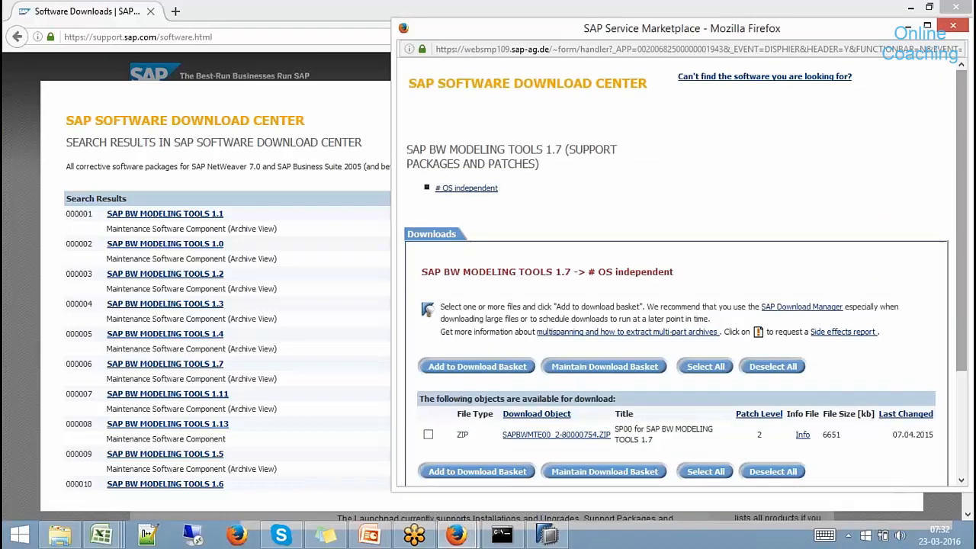
drag(965, 357, 965, 398)
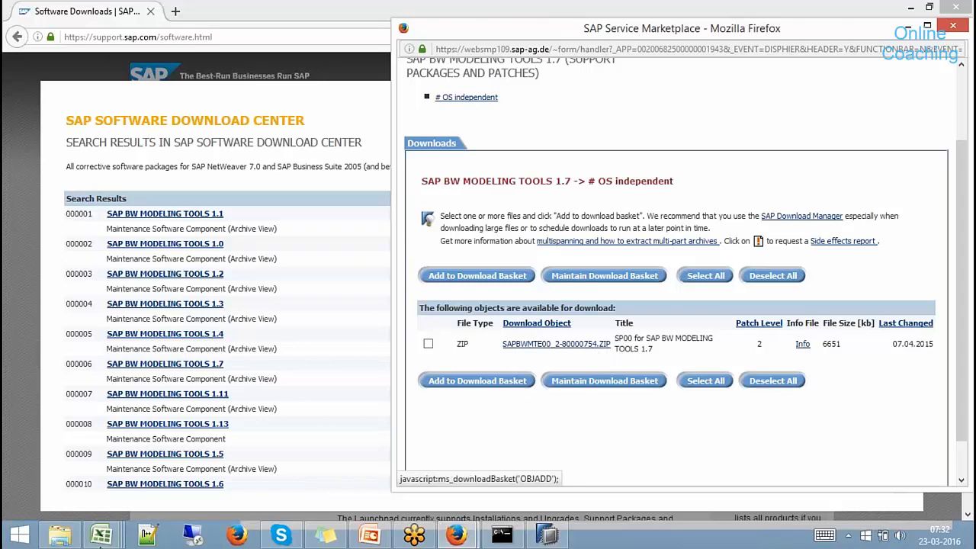
click(60, 535)
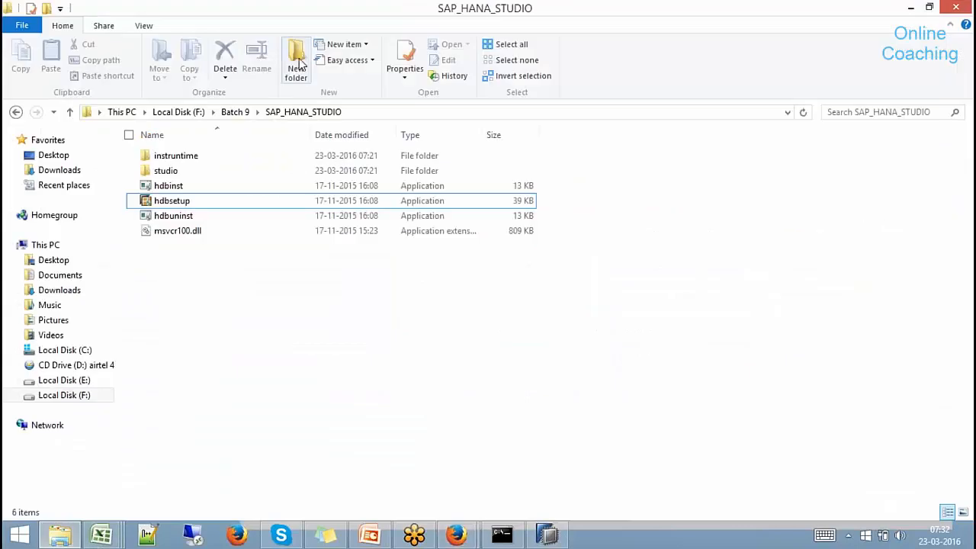
Copy the SAPBWMTE00_2-80000754 archive from the Hana Studio folder into F:\Batch 9.
click(181, 111)
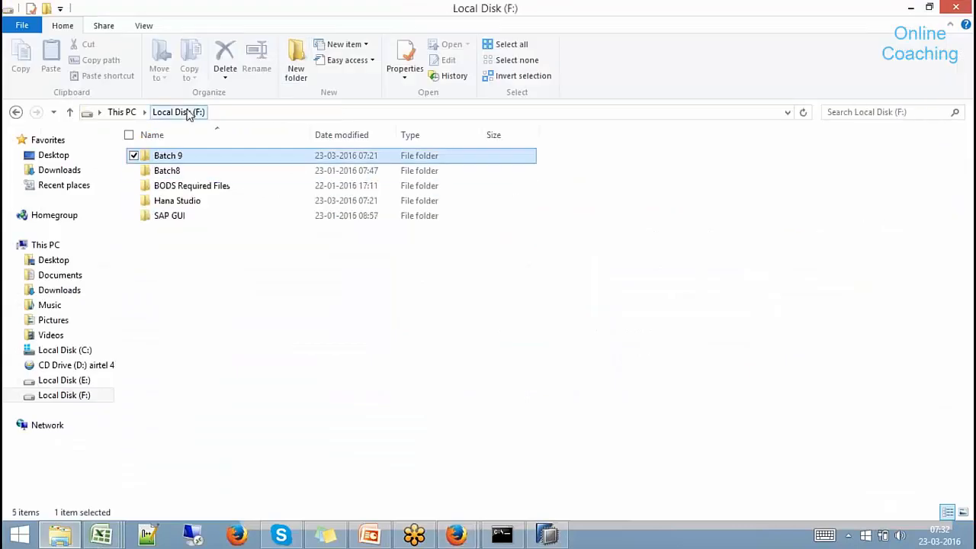
double_click(181, 202)
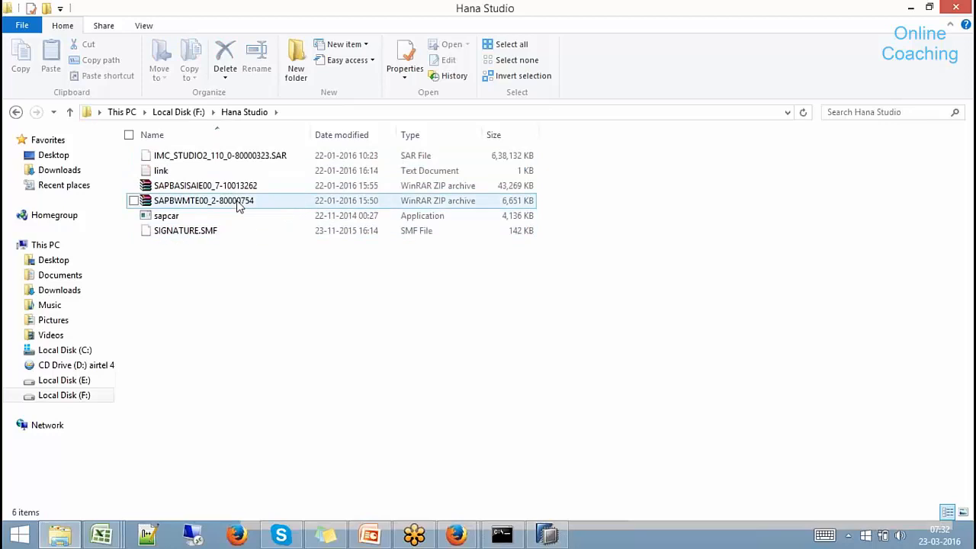
click(238, 202)
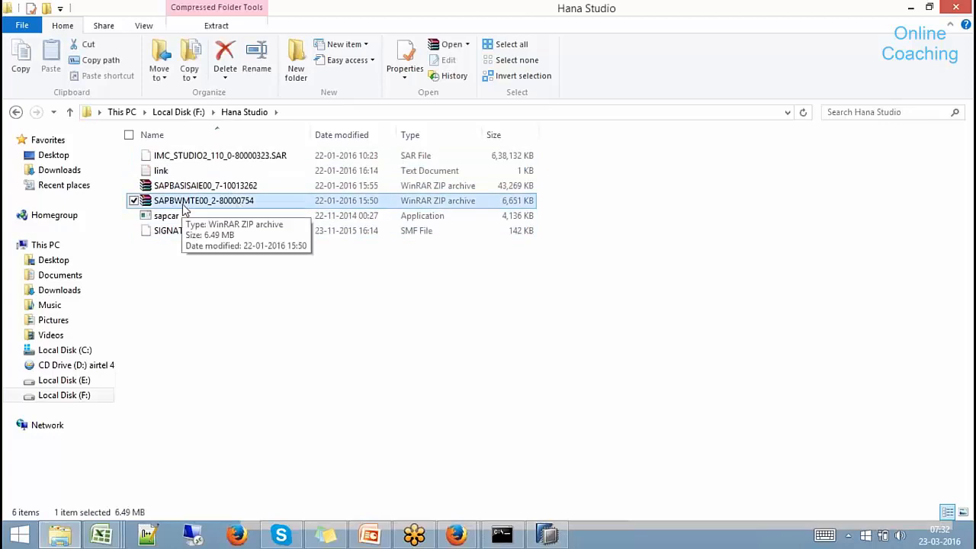
right_click(236, 204)
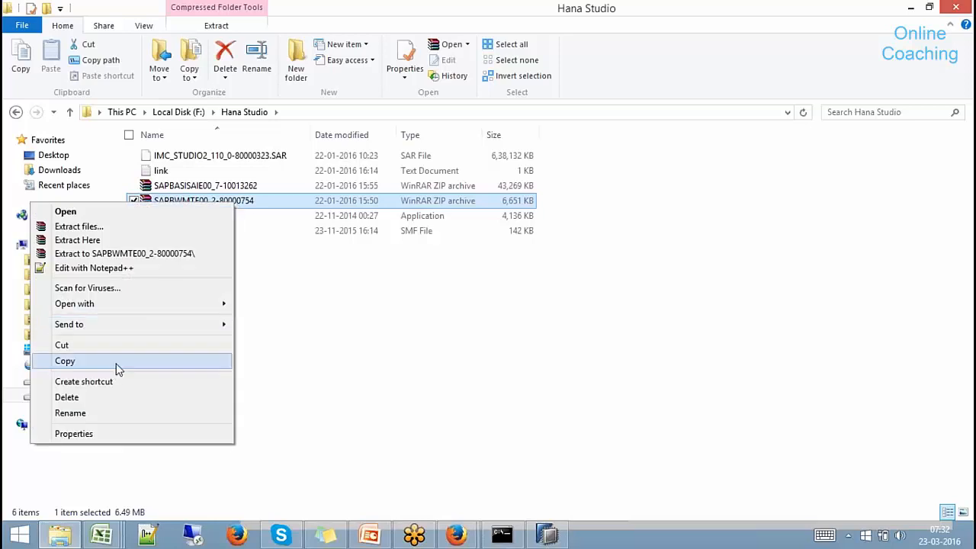
click(115, 362)
click(186, 114)
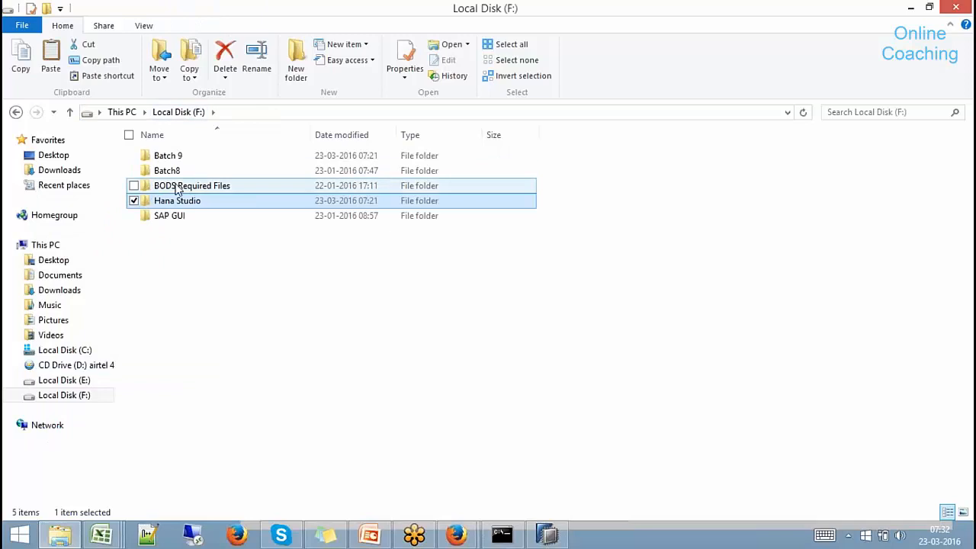
double_click(170, 159)
right_click(188, 227)
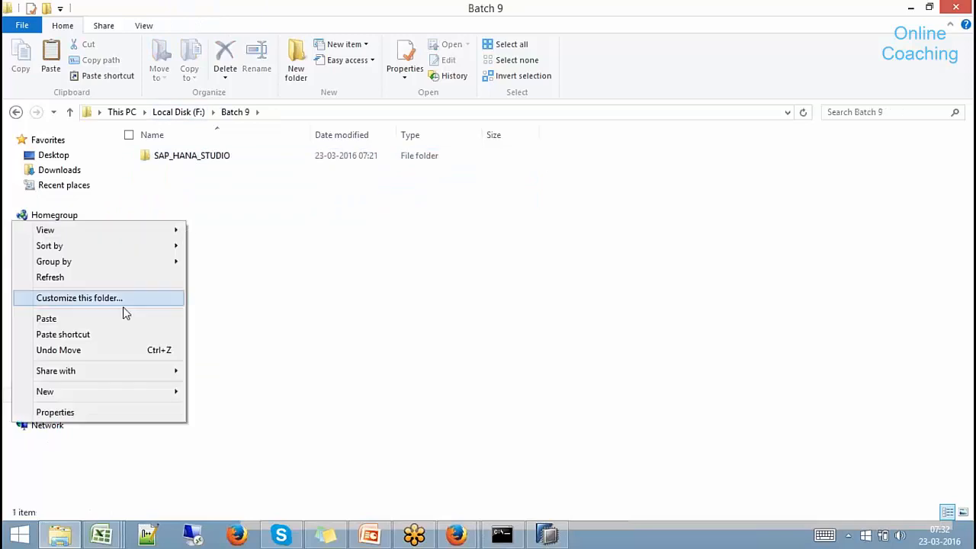
click(110, 317)
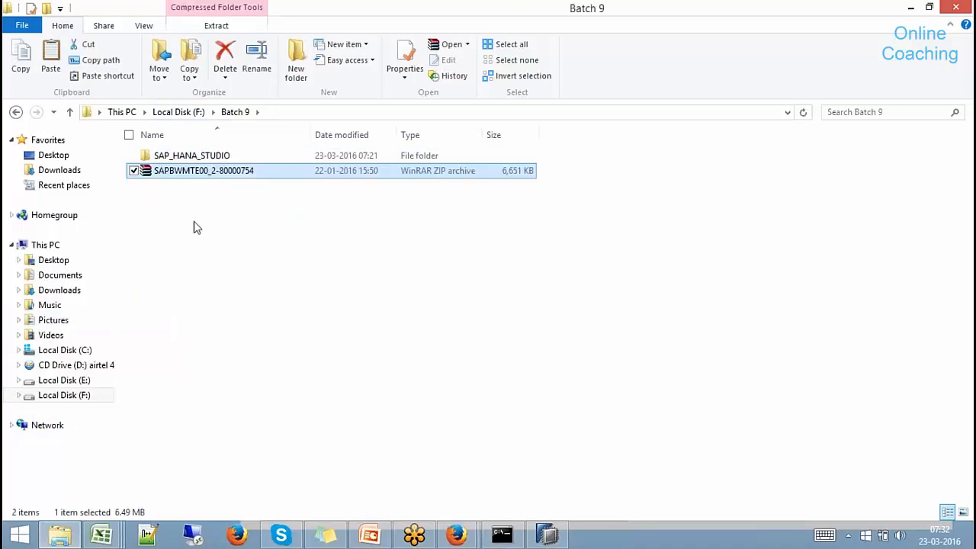
Extract the copied archive to its own SAPBWMTE00_2-80000754 folder, then return to SAP HANA Studio.
right_click(221, 174)
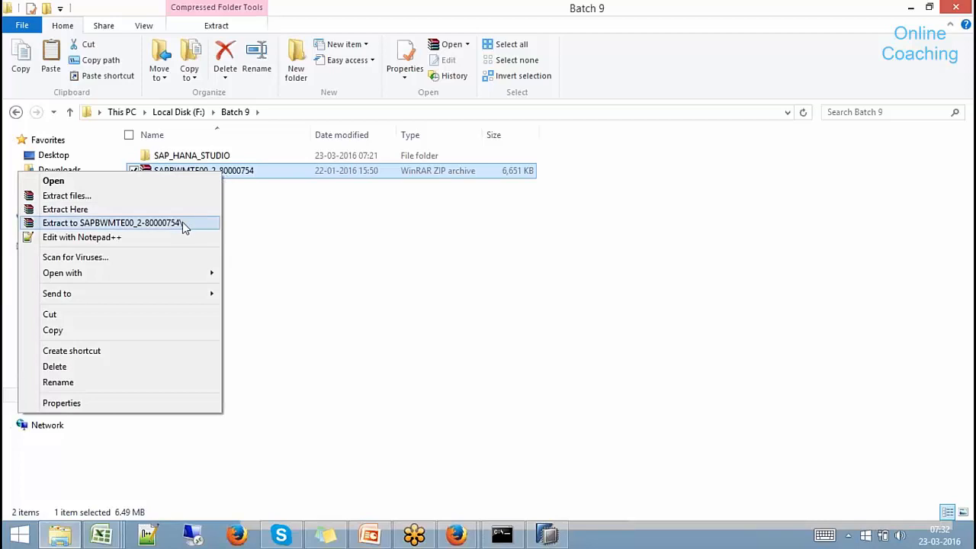
click(182, 222)
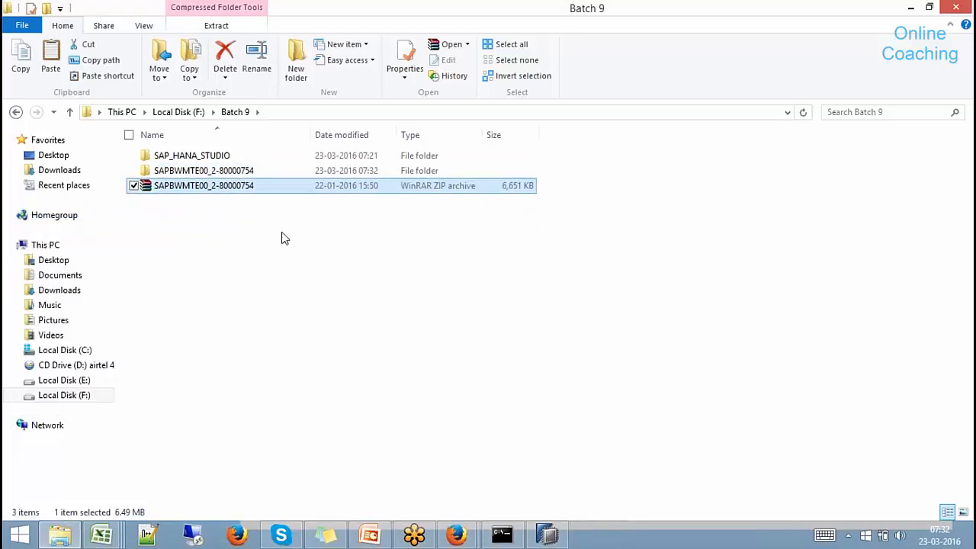
click(233, 172)
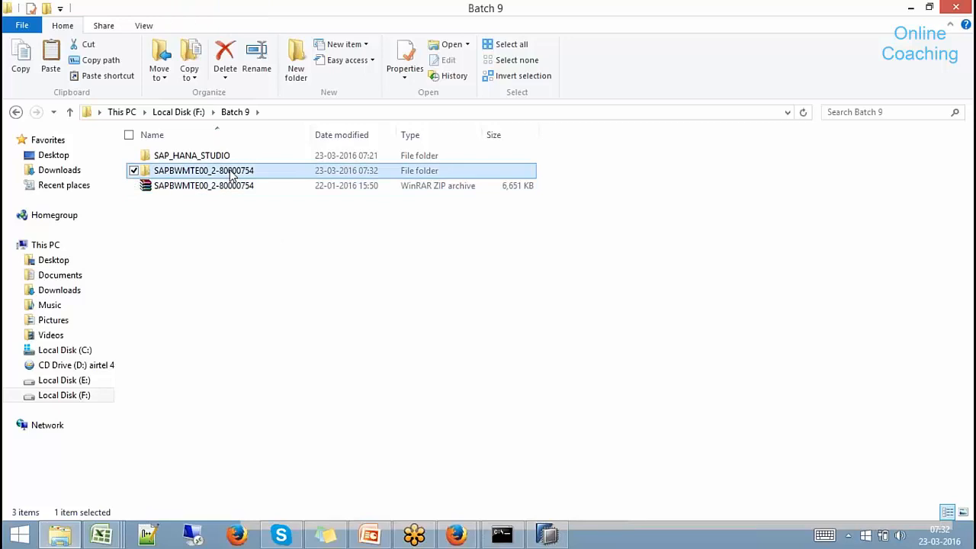
click(547, 534)
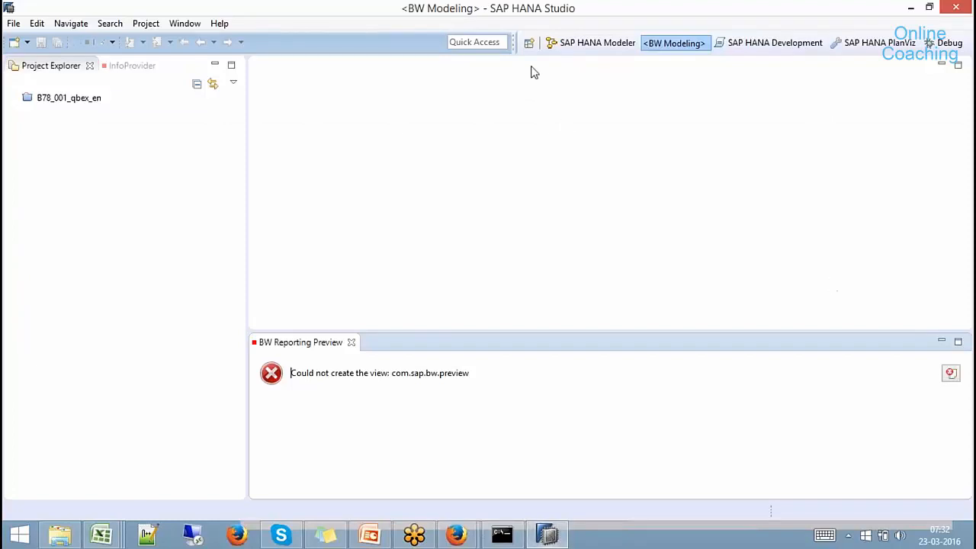
Switch SAP HANA Studio to the SAP HANA Modeler perspective.
click(221, 23)
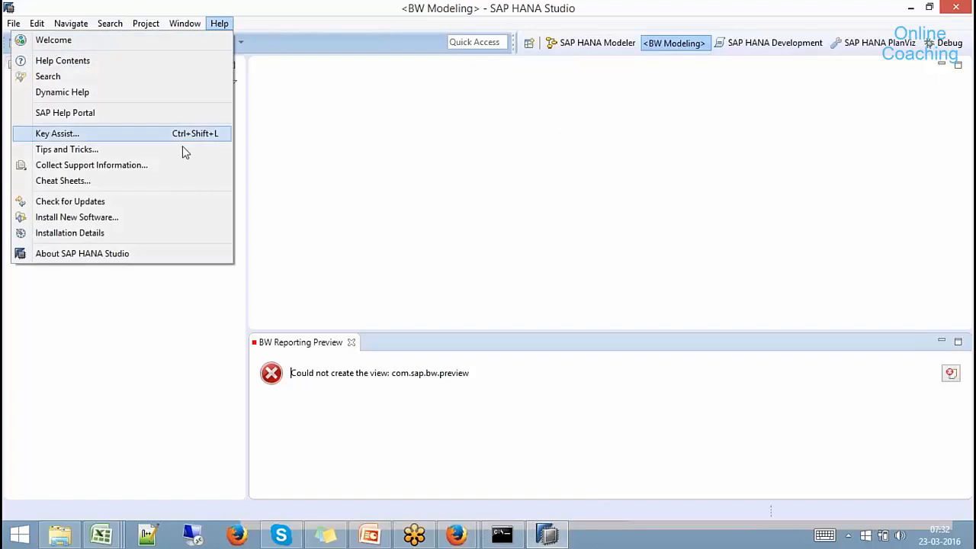
click(134, 217)
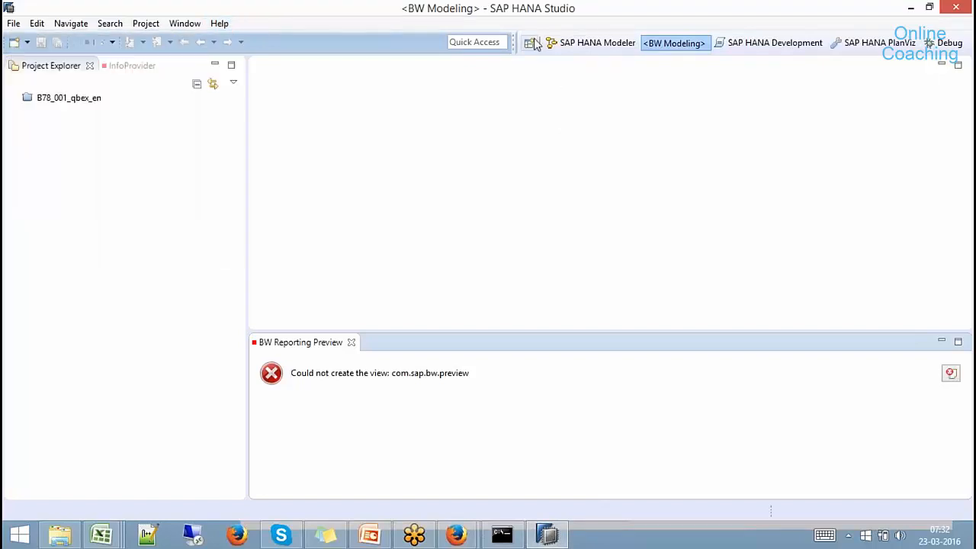
click(568, 43)
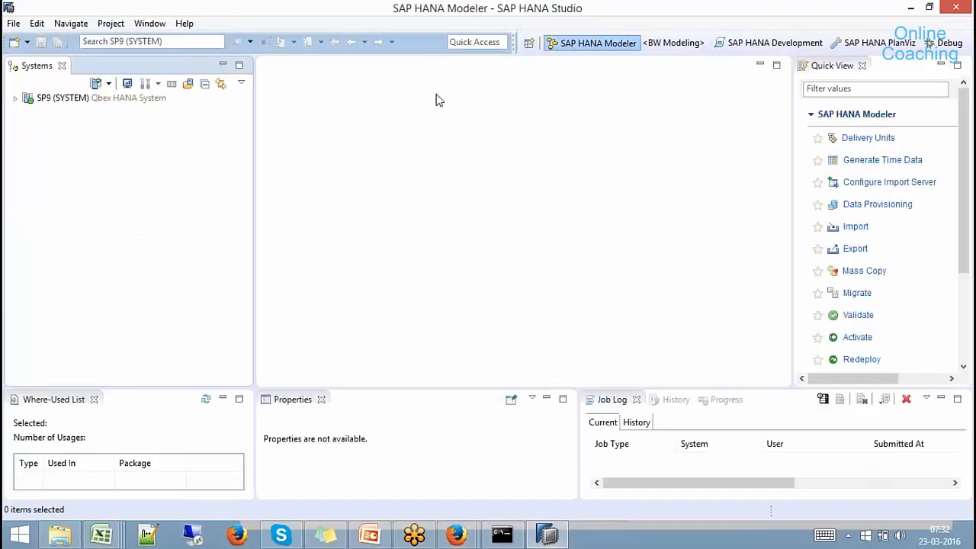
Start Help > Install New Software and begin adding a new repository site.
click(181, 25)
click(91, 218)
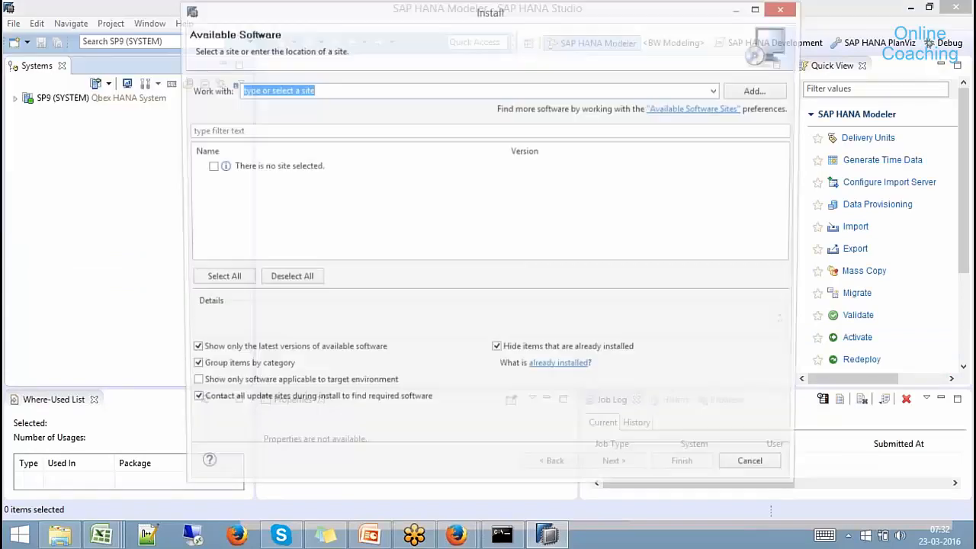
click(718, 91)
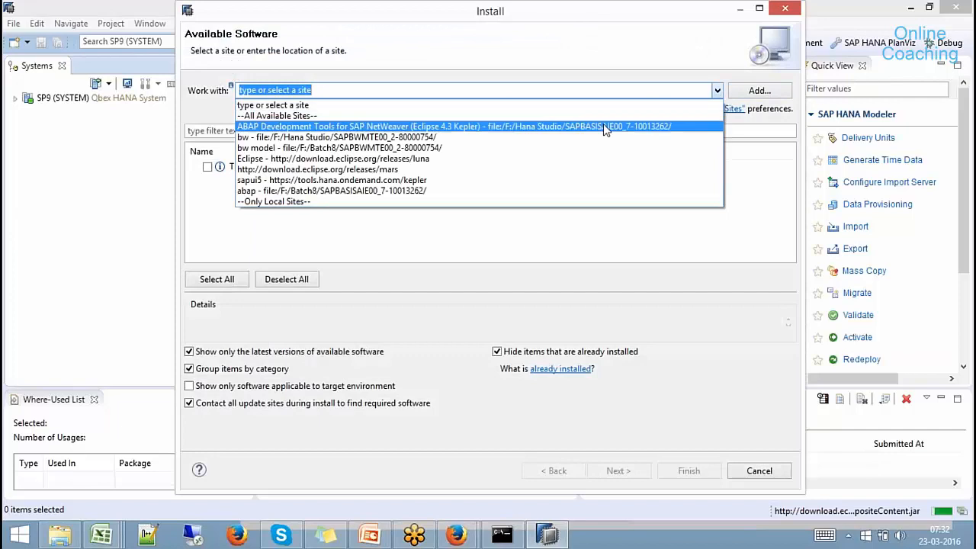
click(763, 92)
click(760, 91)
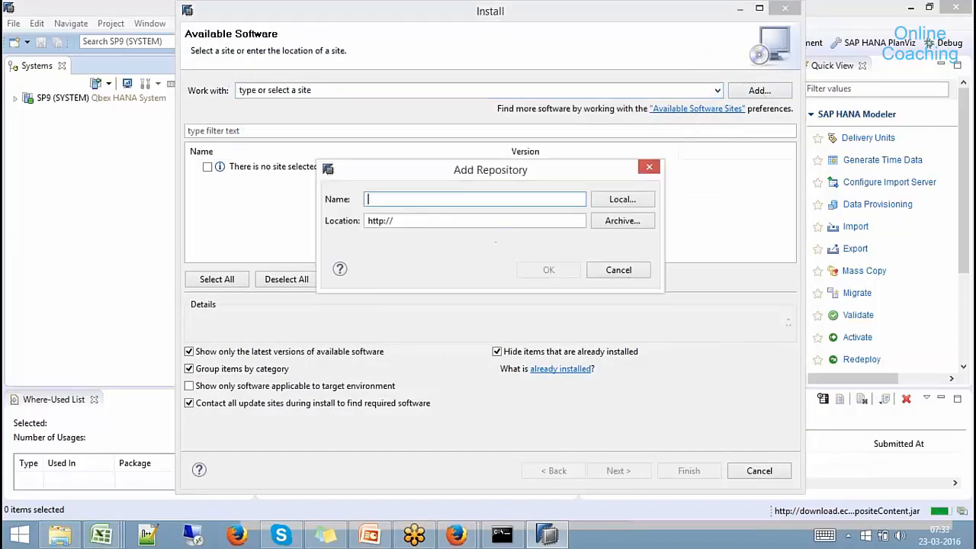
click(641, 271)
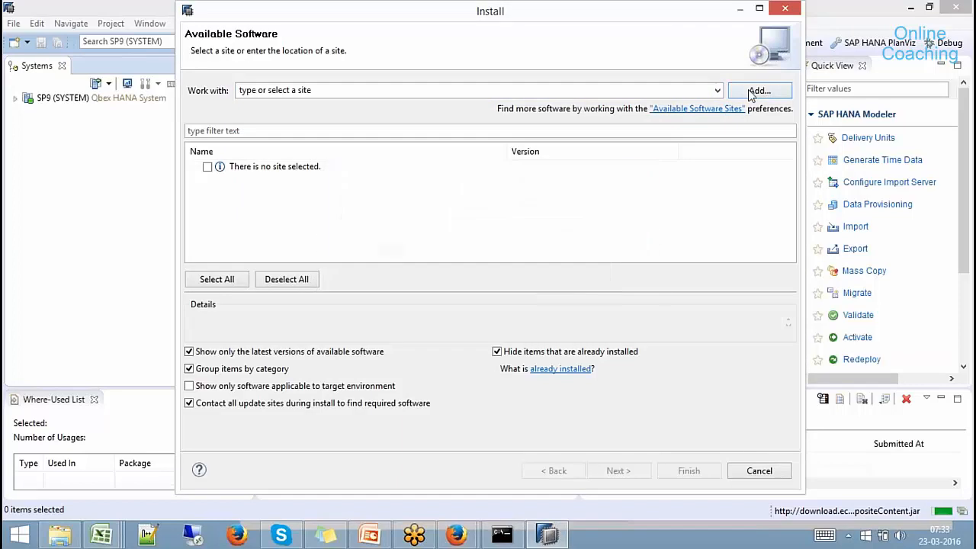
click(751, 92)
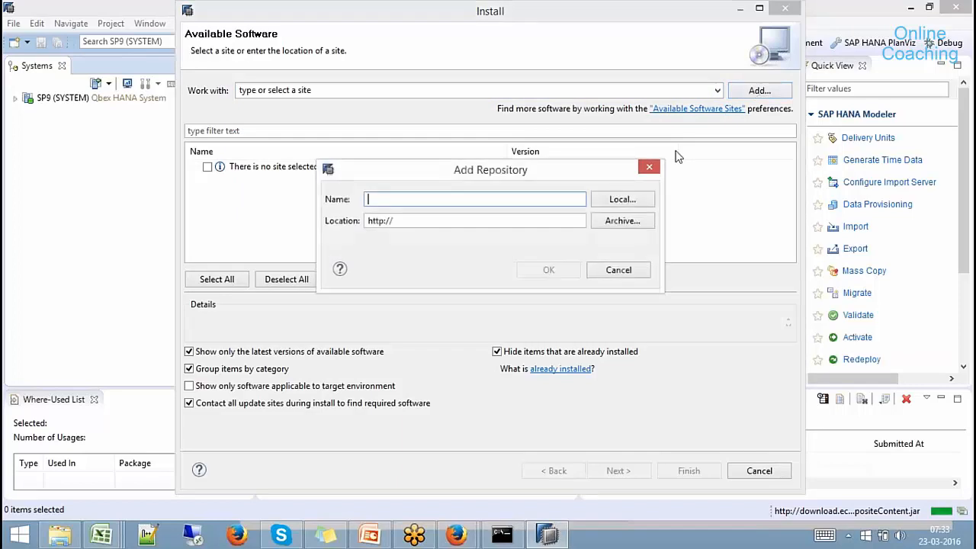
Set the repository location to the local folder F:/Batch 9/SAPBWMTE00_2-80000754.
click(623, 202)
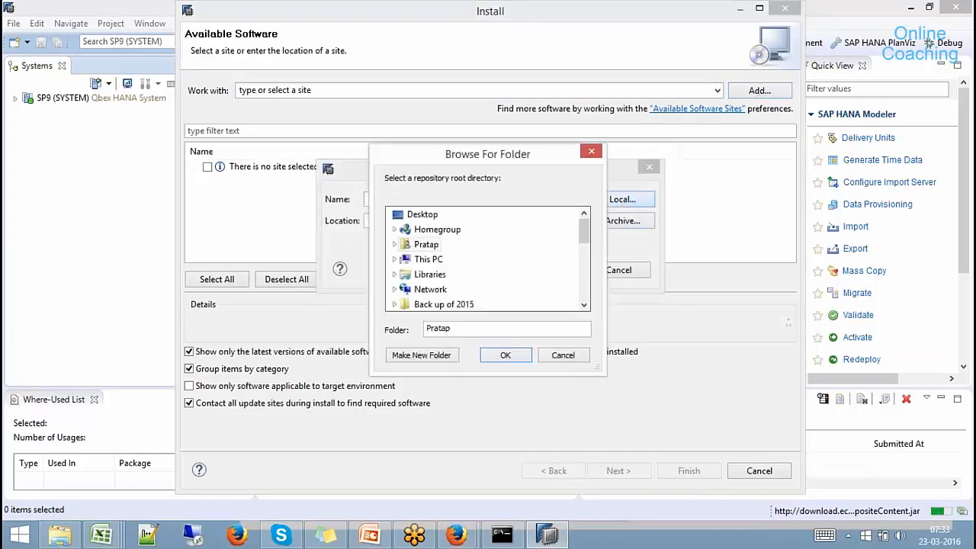
click(587, 270)
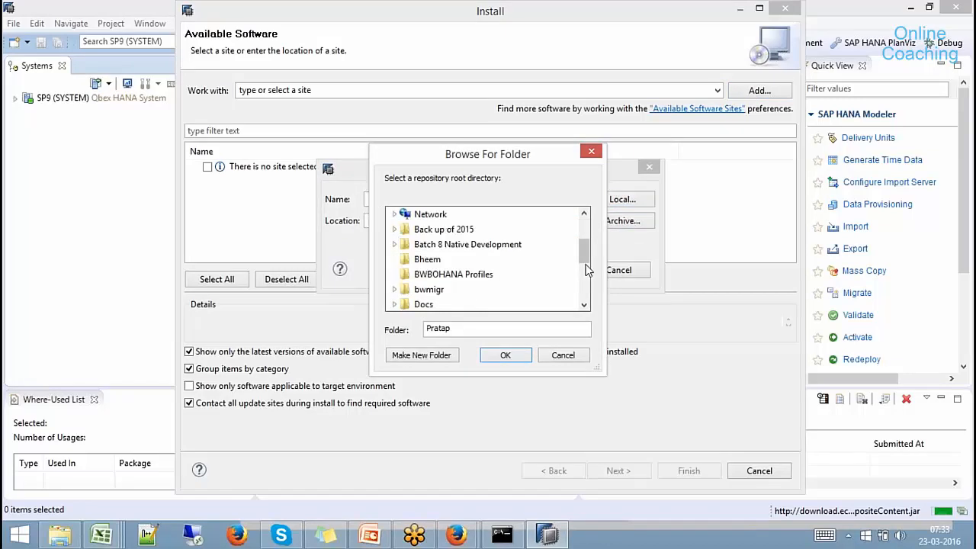
click(585, 228)
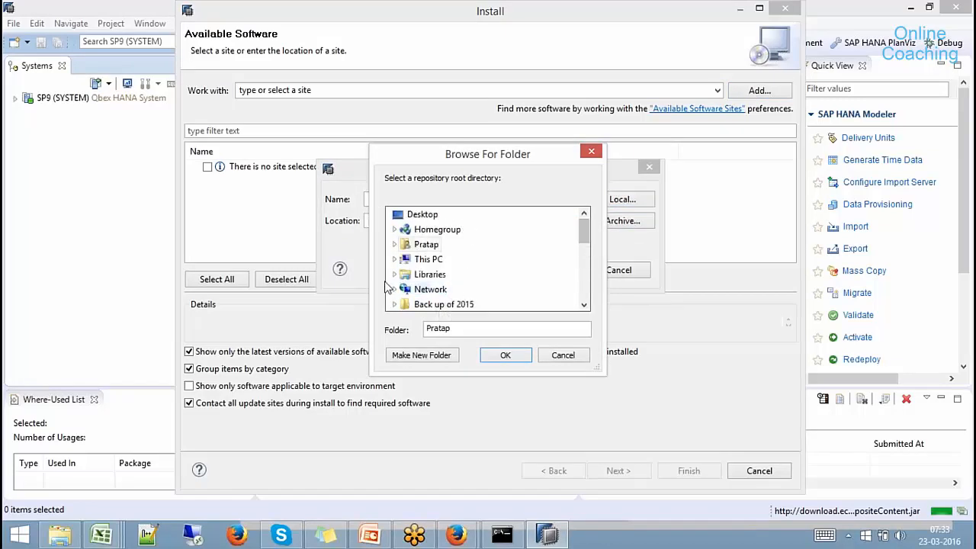
click(395, 259)
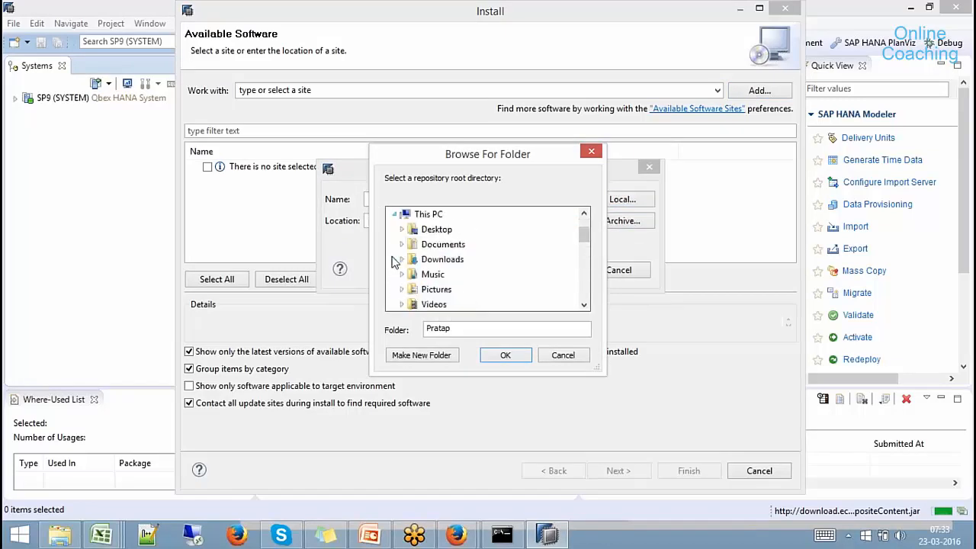
click(582, 276)
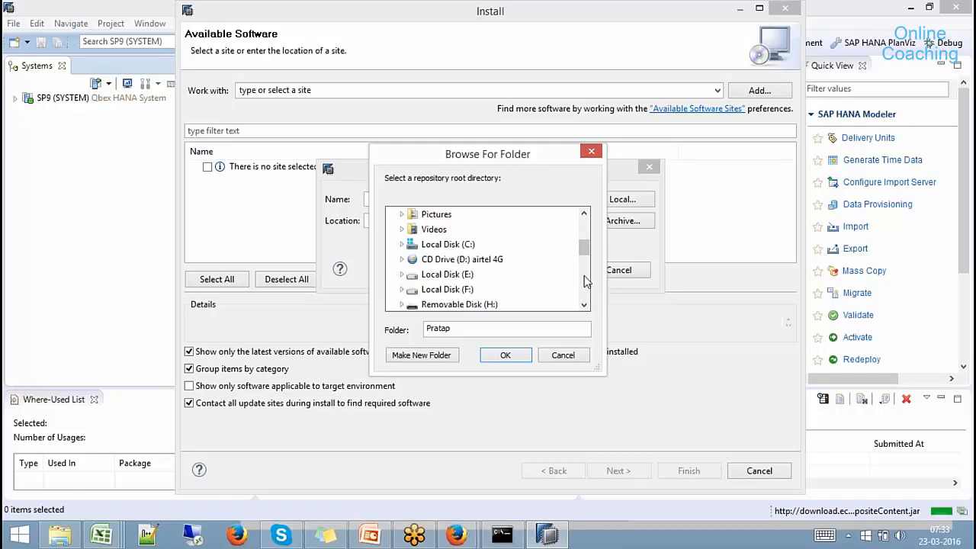
click(403, 290)
click(410, 230)
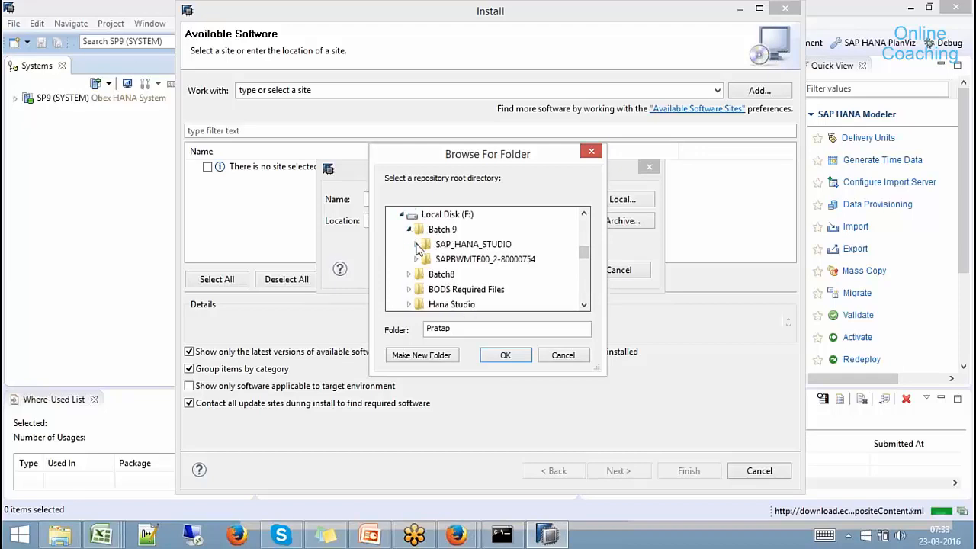
double_click(438, 259)
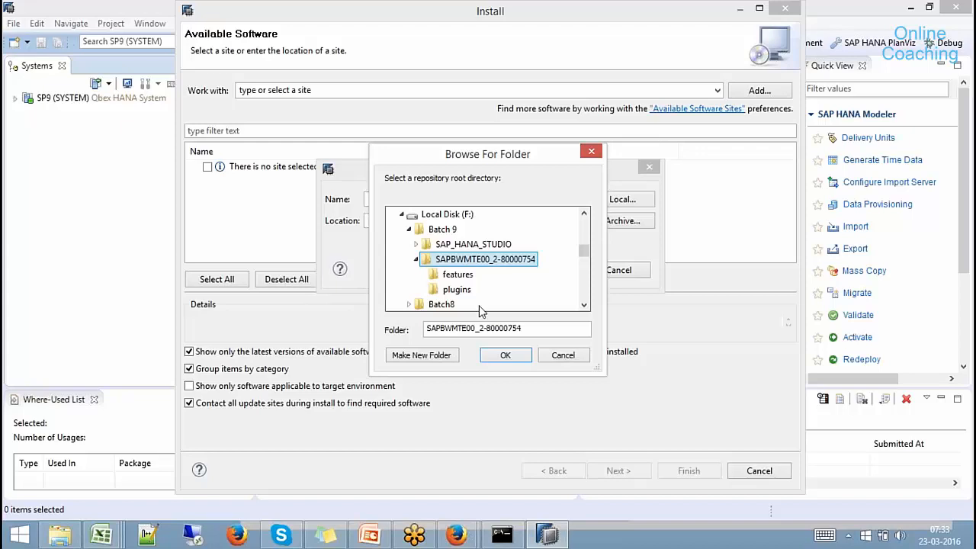
click(504, 355)
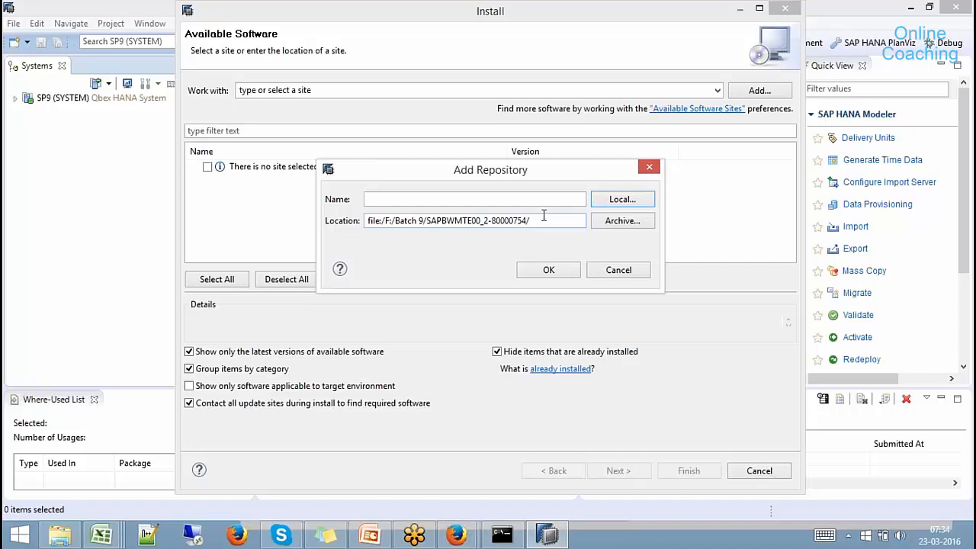
Name the new repository batch9bw and save it.
click(529, 201)
text(bat)
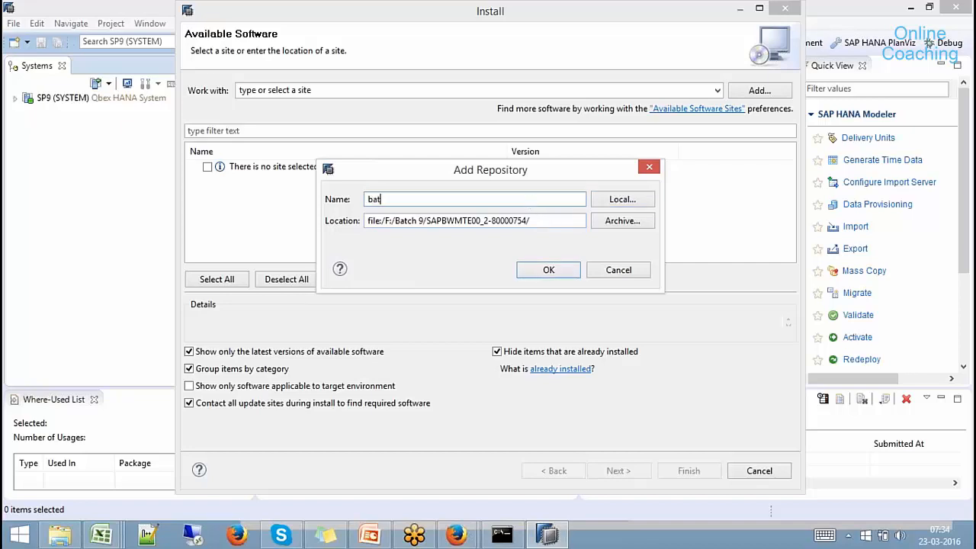
text(ch9bw)
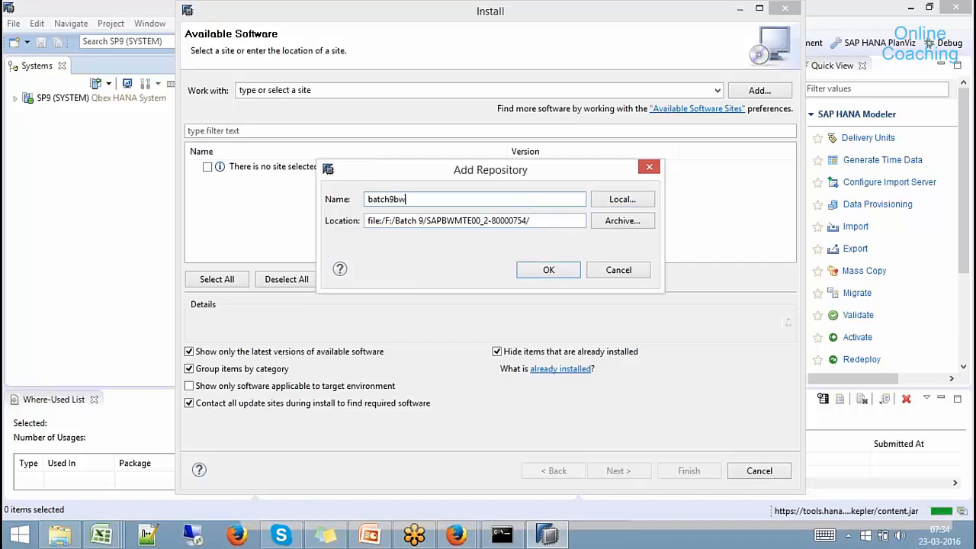
click(557, 270)
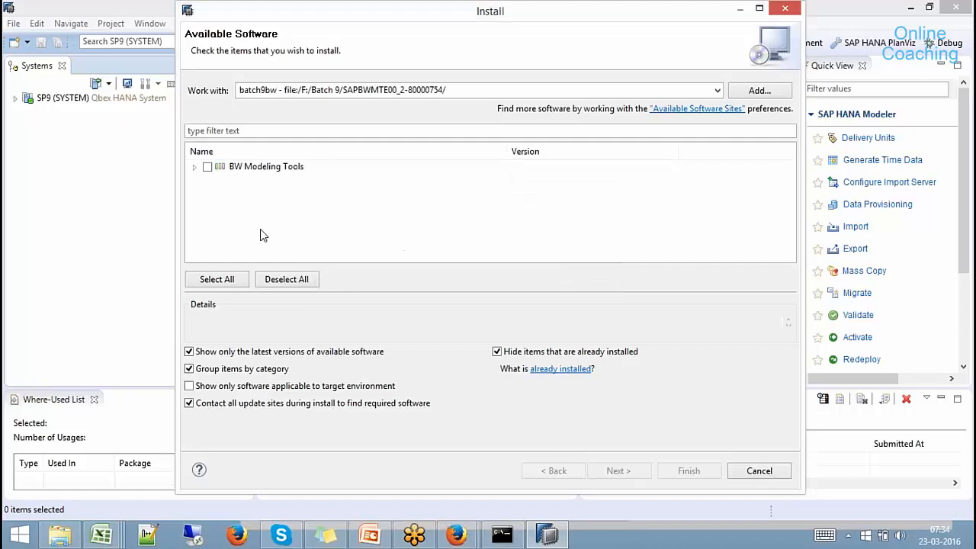
Check all four BW Modeling Tools components and proceed to the requirements check.
click(194, 167)
click(207, 167)
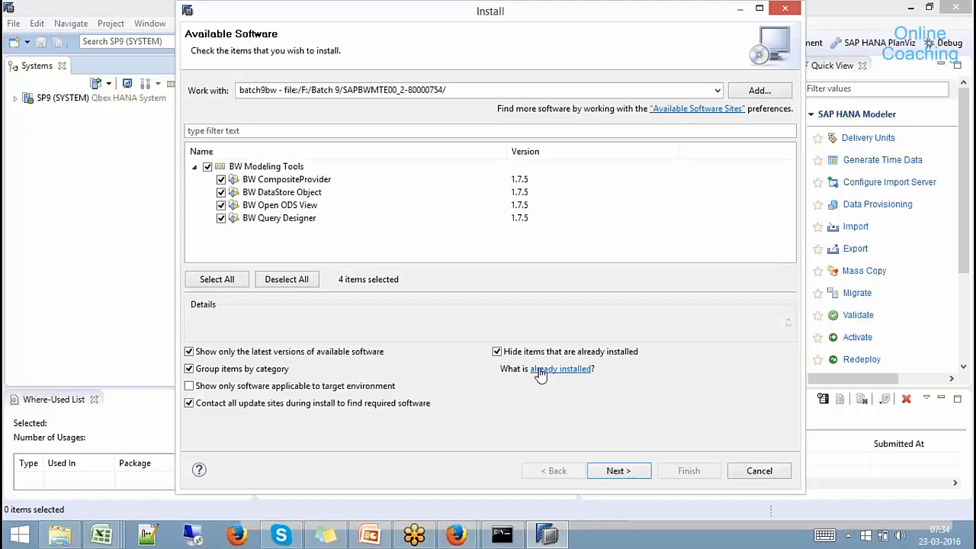
click(624, 476)
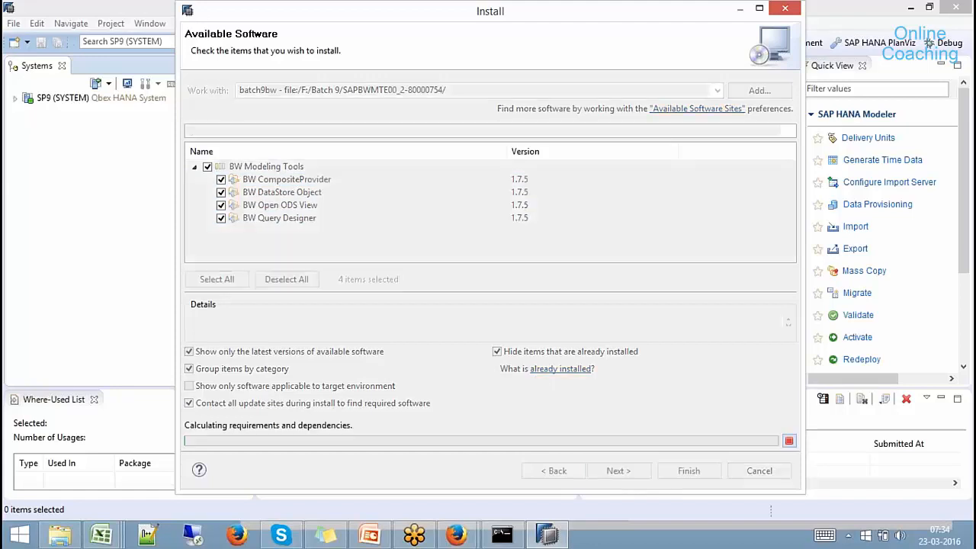
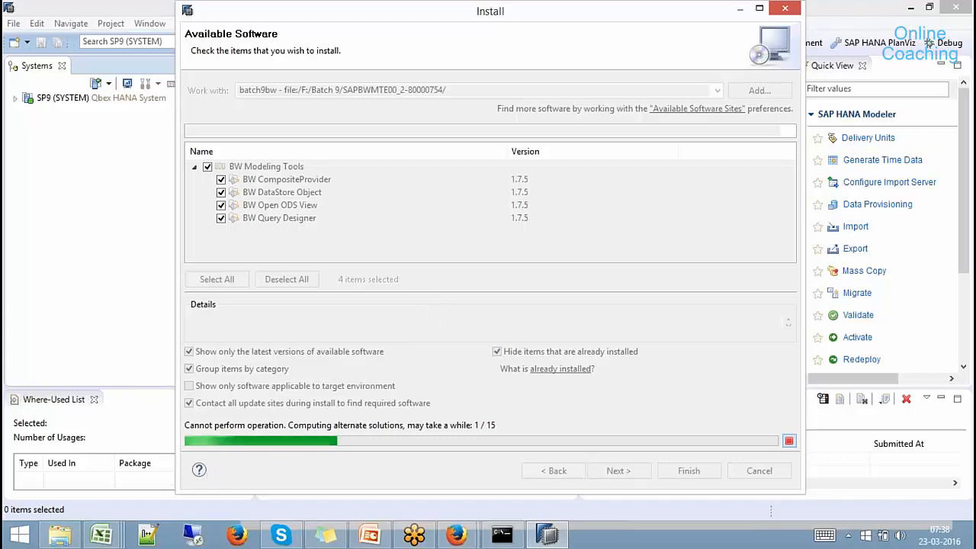
Connect over Remote Desktop to 192.168.1.65, sign in with the account password and accept the certificate.
click(193, 536)
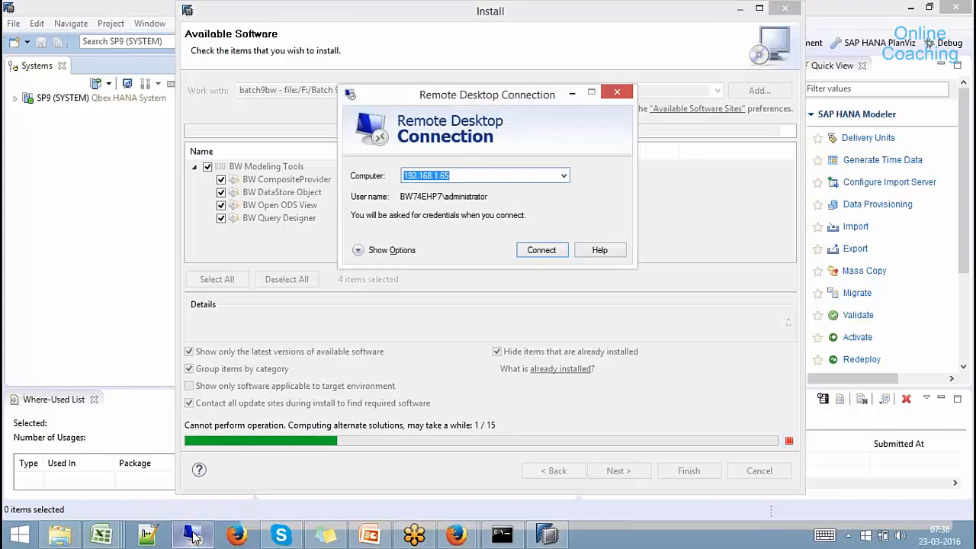
key(Return)
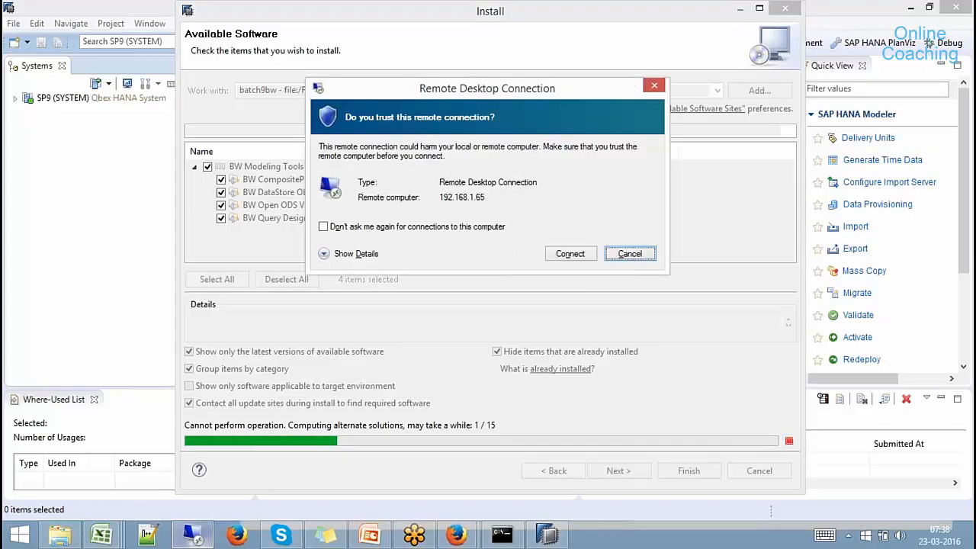
click(572, 255)
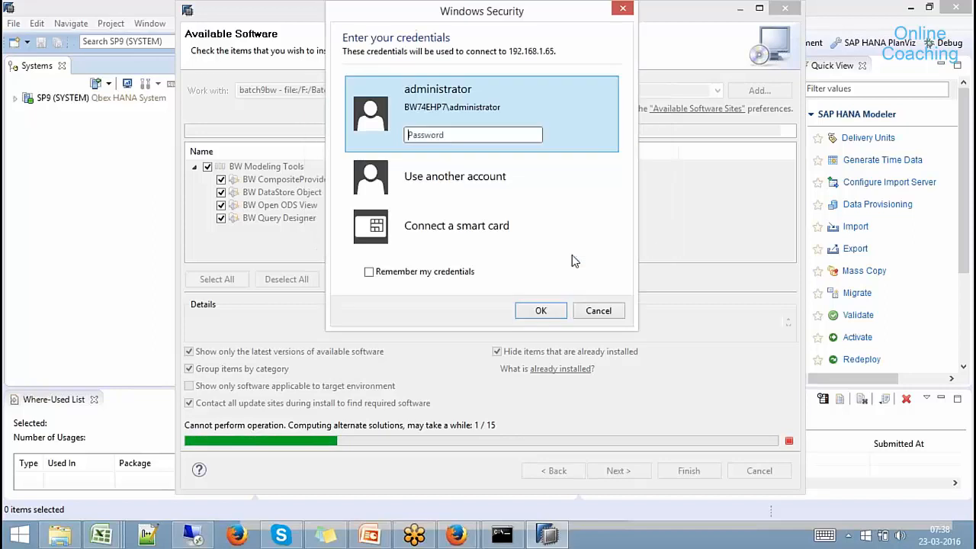
text(*****)
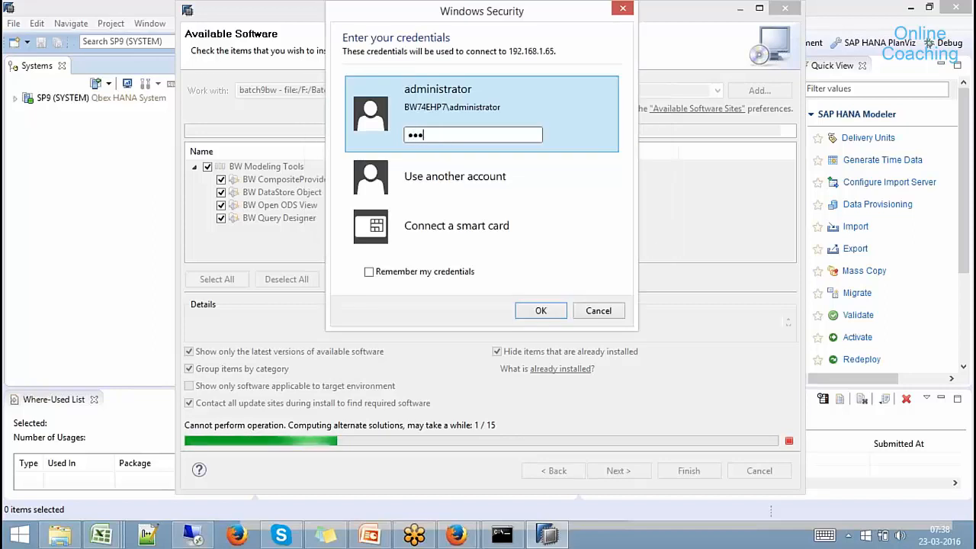
text(**)
key(Return)
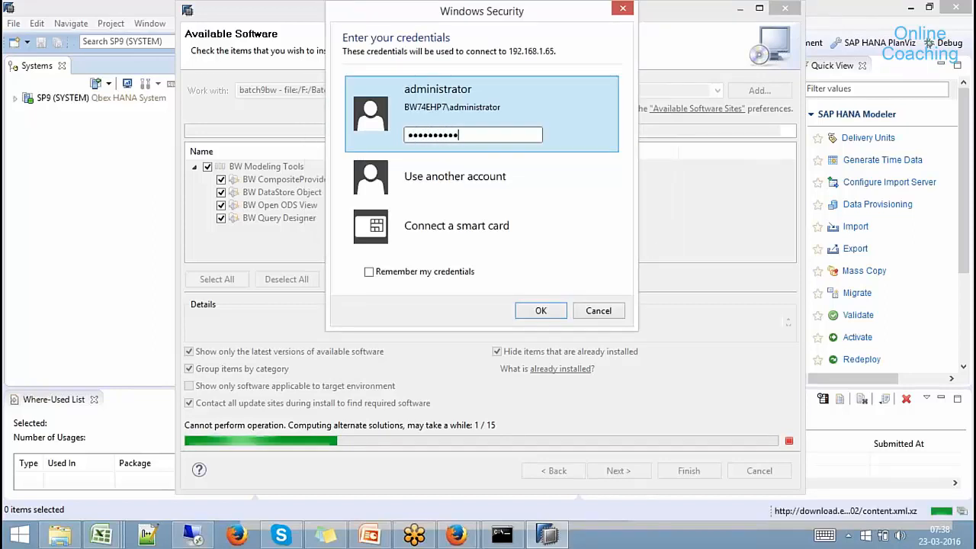
click(546, 302)
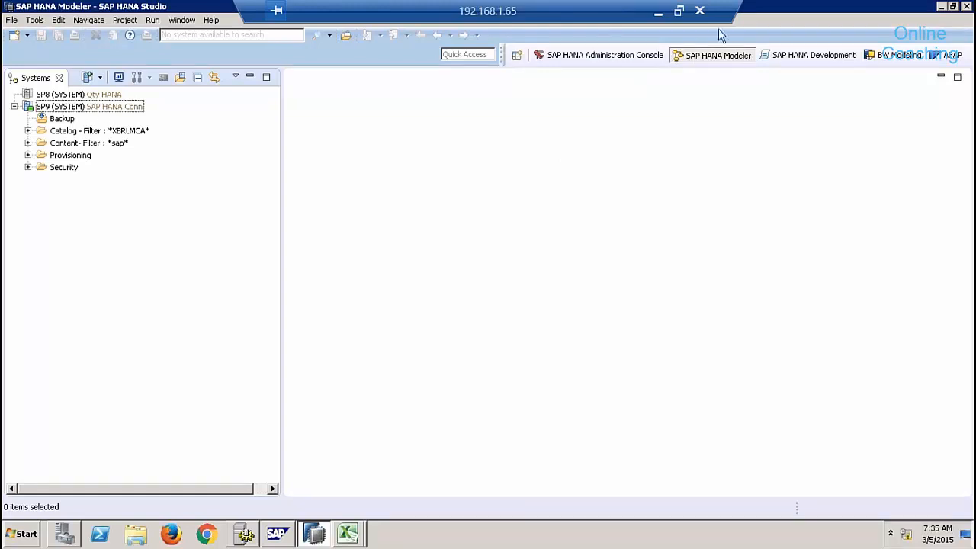
Exit SAP HANA Studio on the remote server and minimize the Excel spreadsheet.
click(970, 7)
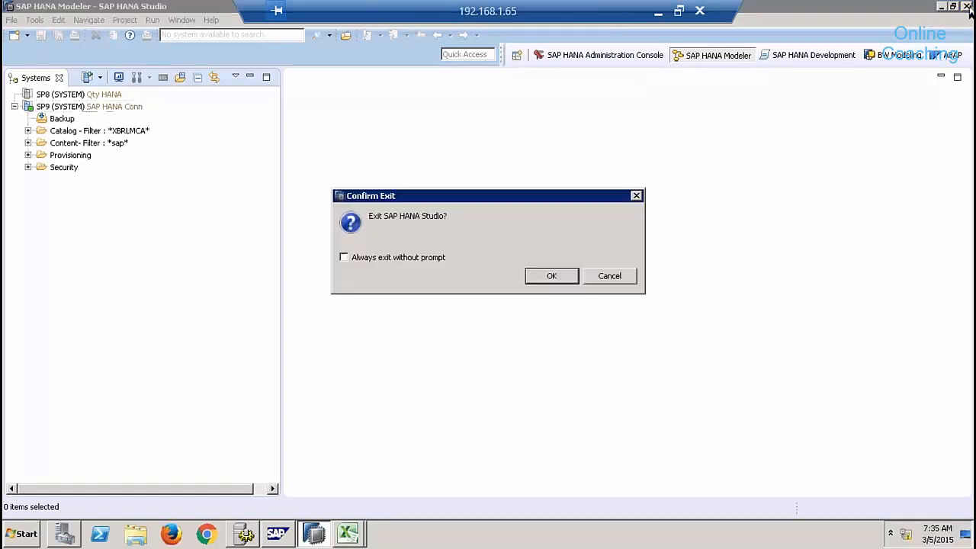
click(574, 279)
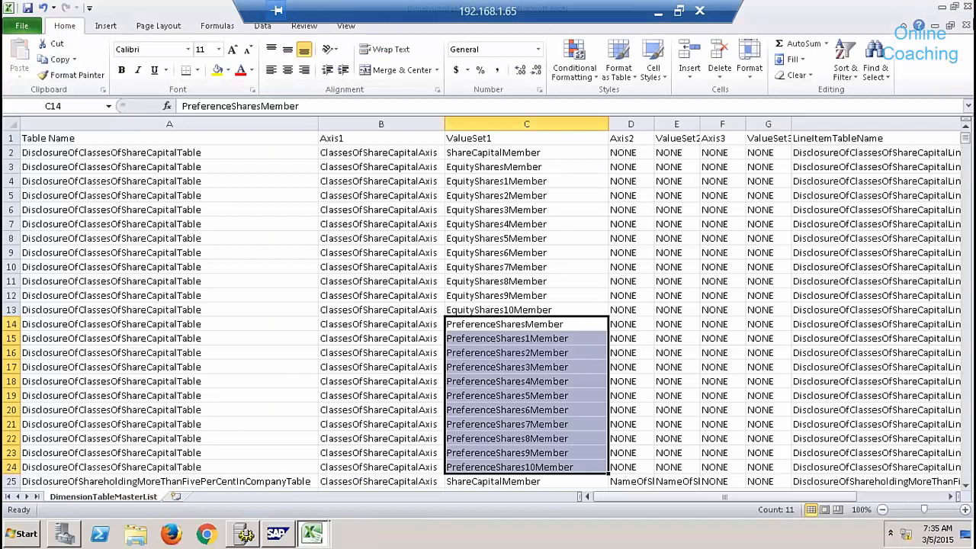
click(940, 11)
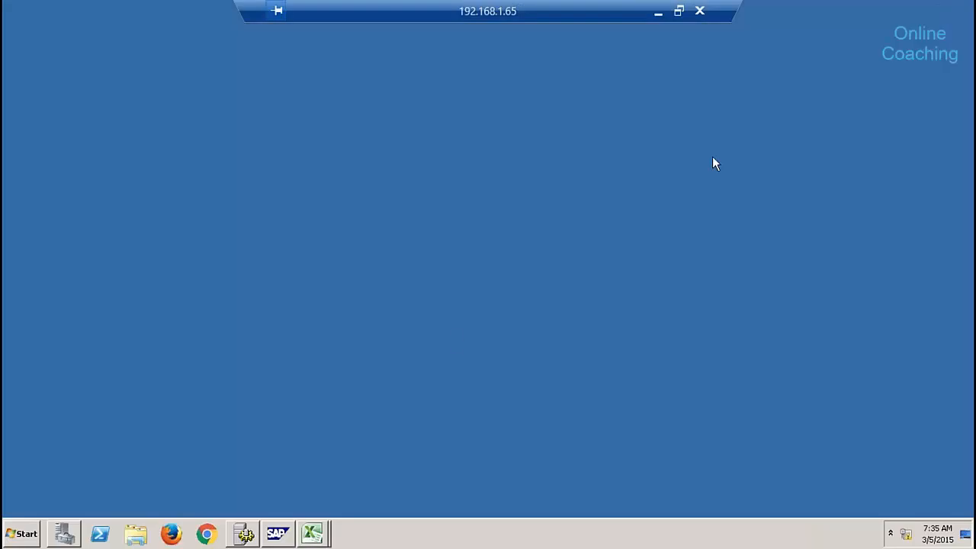
Relaunch SAP HANA Studio from the SAP HANA folder under All Programs.
click(14, 536)
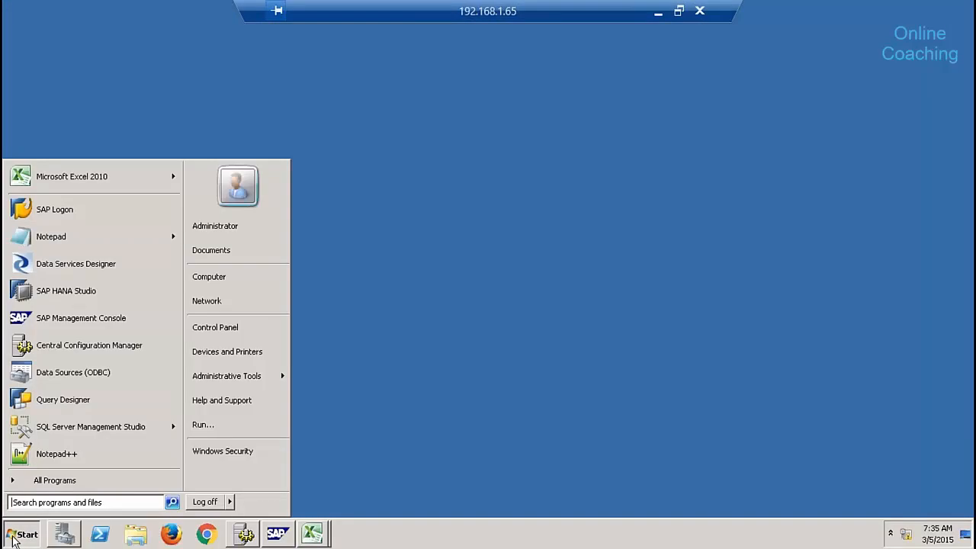
click(86, 483)
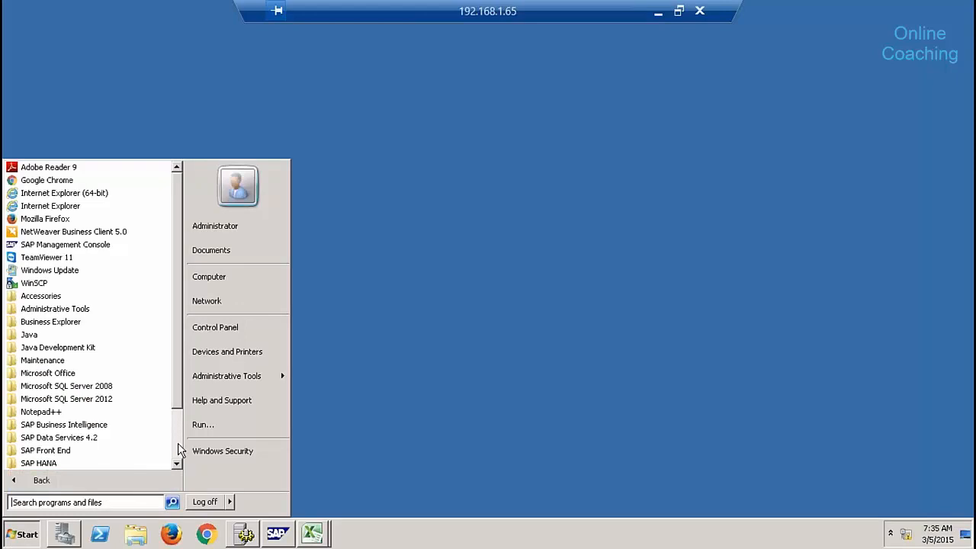
scroll(180, 450, down, 2)
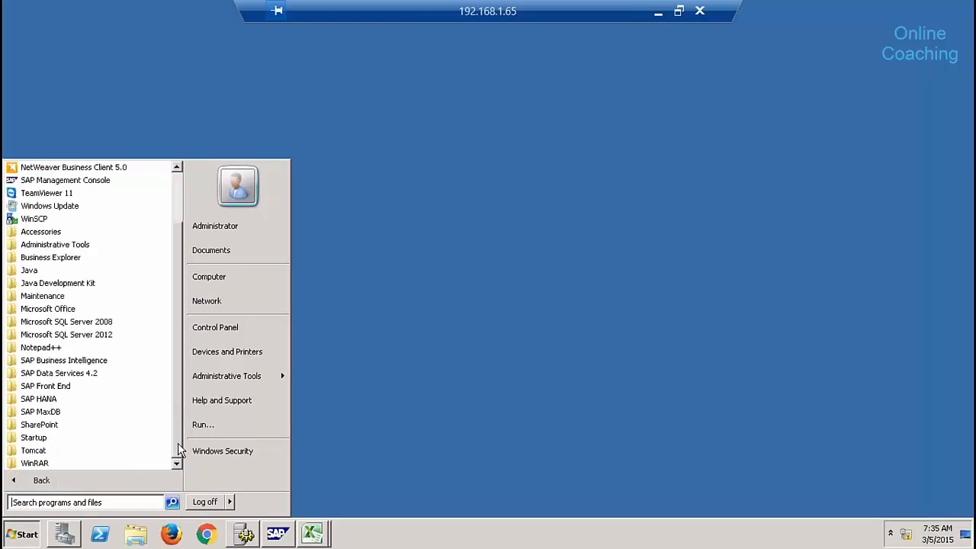
click(88, 401)
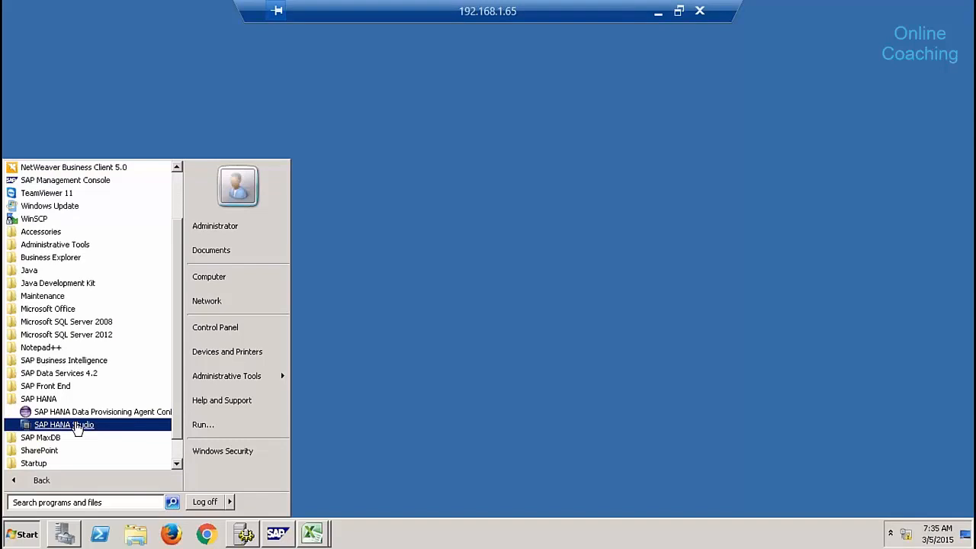
click(77, 429)
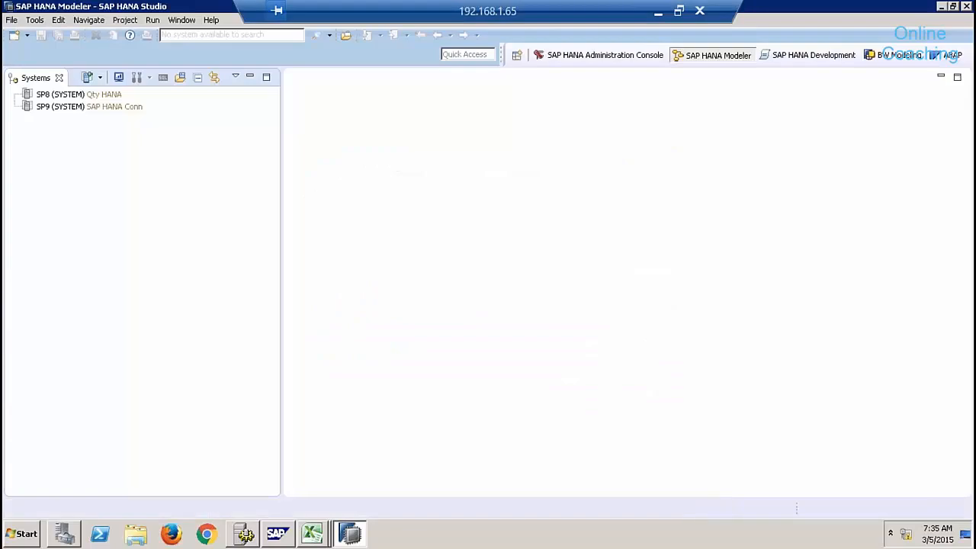
click(967, 6)
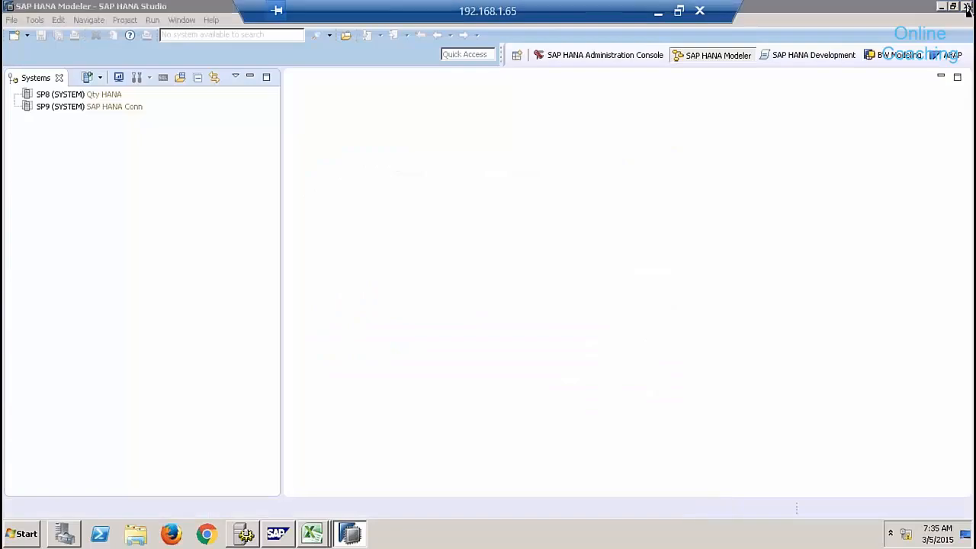
click(553, 277)
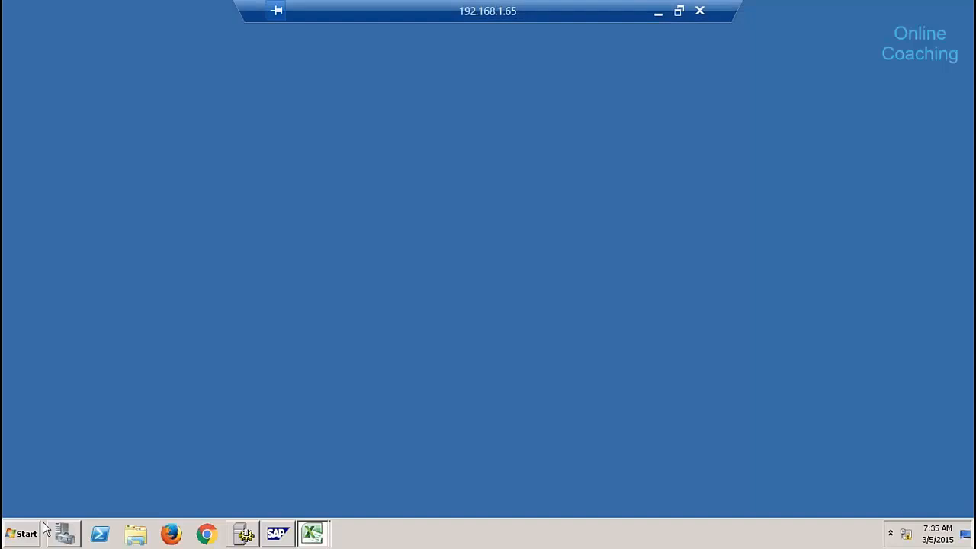
click(35, 534)
click(84, 480)
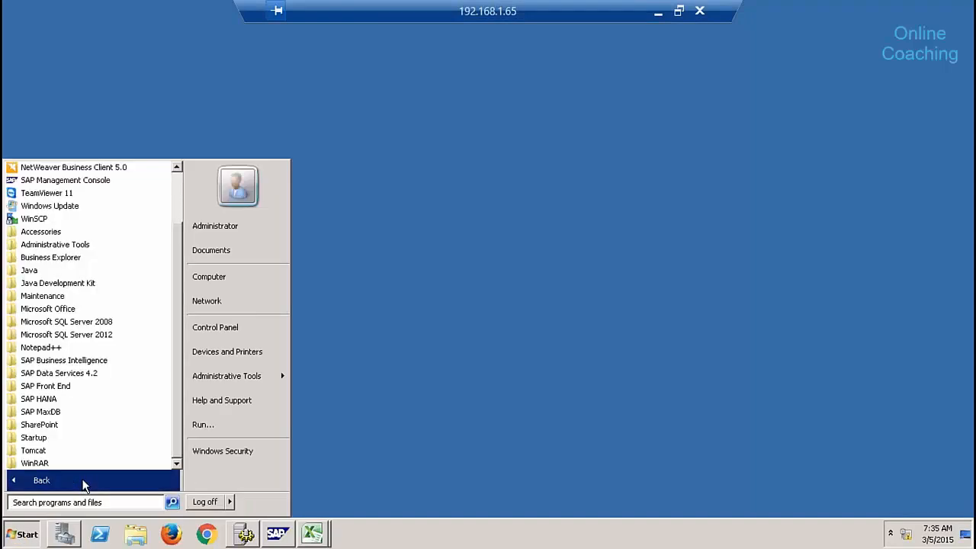
click(81, 400)
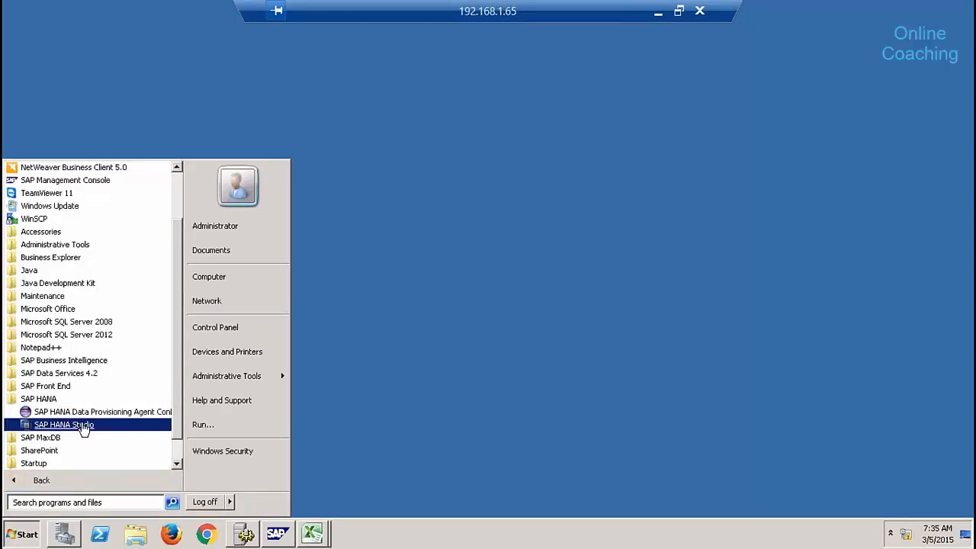
click(84, 431)
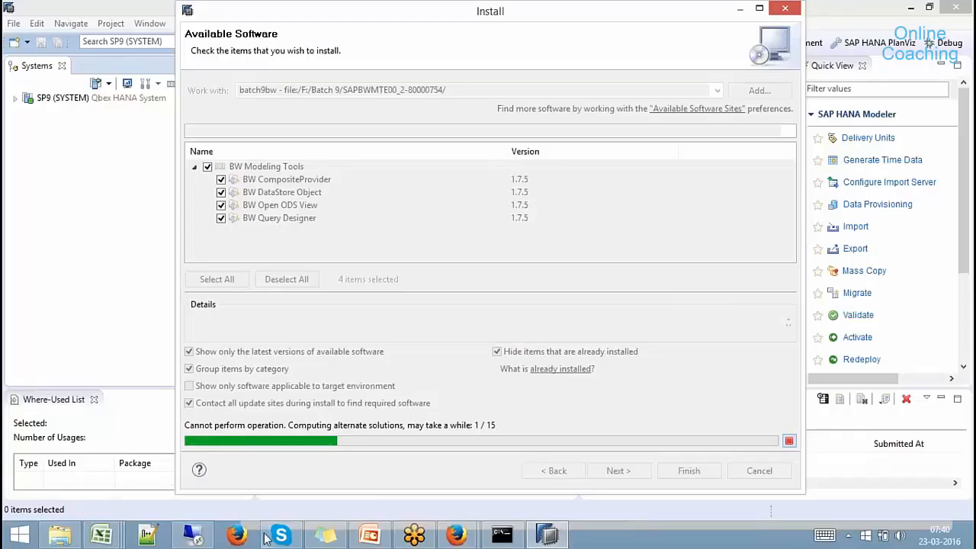
click(196, 538)
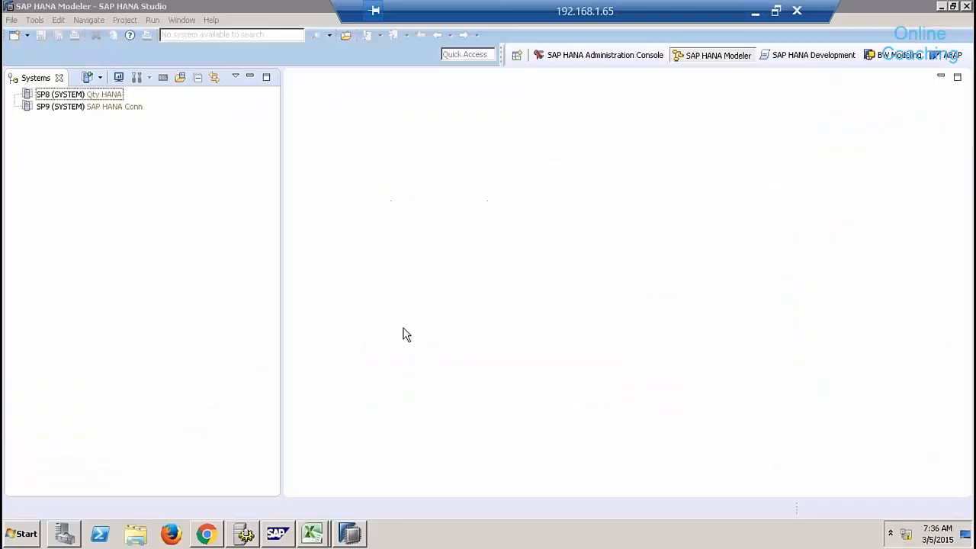
Delete the SP9 and SP8 systems from the Systems list and bring up the perspective chooser.
click(86, 107)
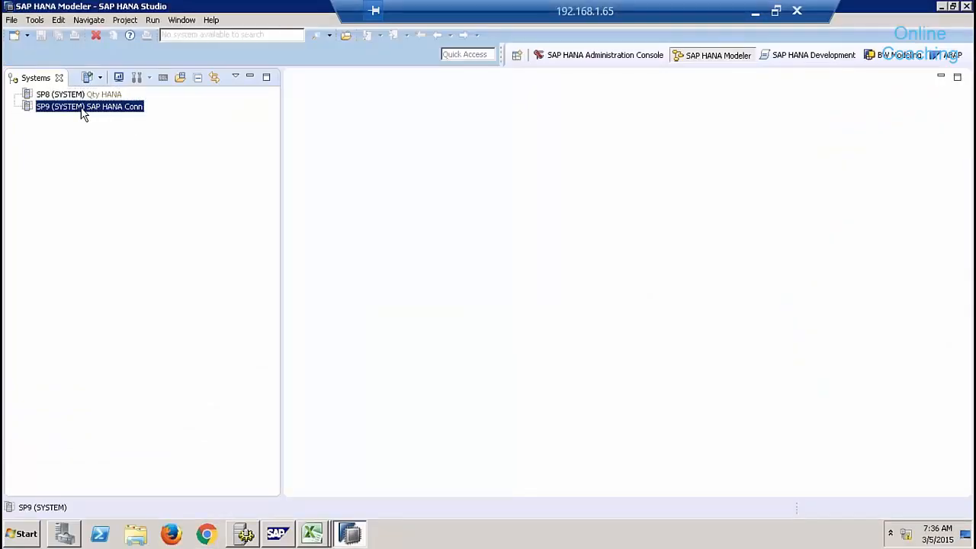
right_click(84, 112)
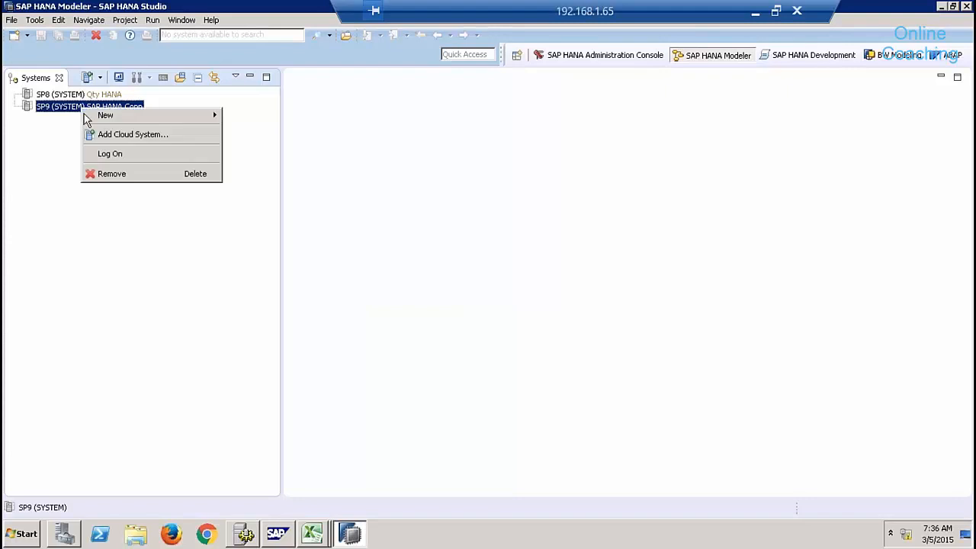
click(118, 173)
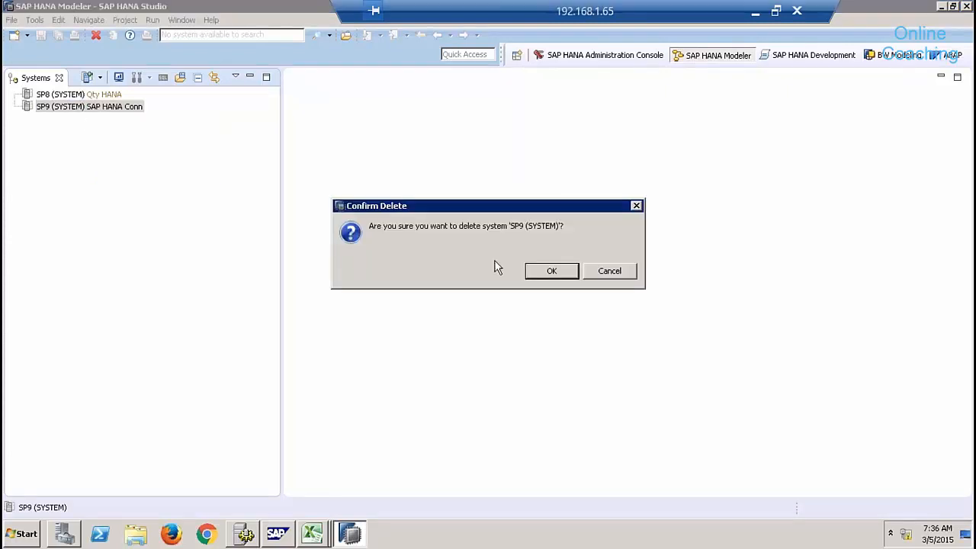
click(549, 272)
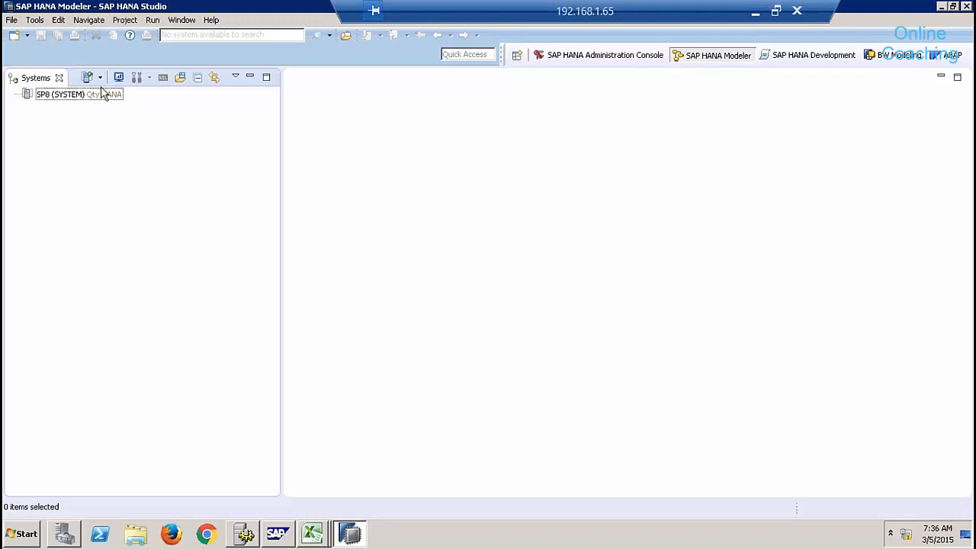
click(75, 98)
right_click(75, 98)
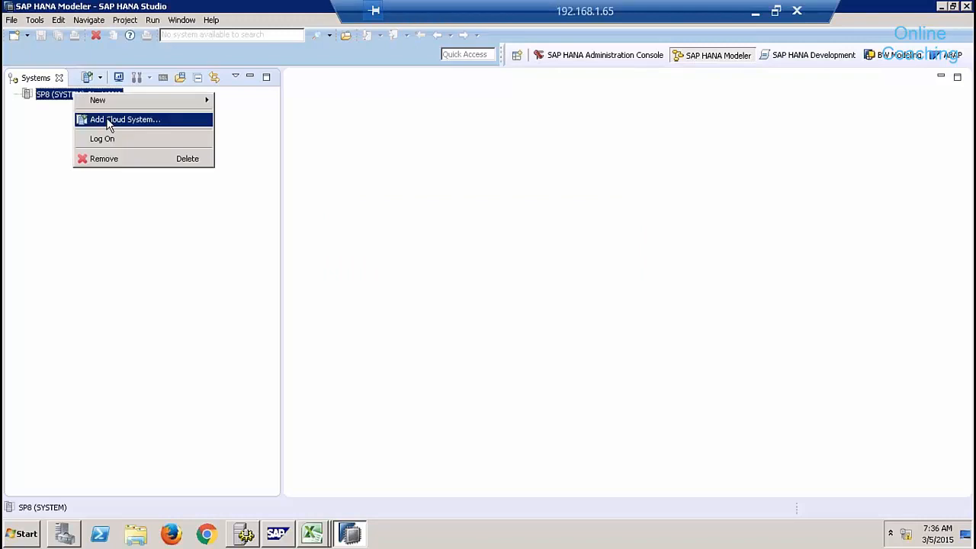
click(111, 162)
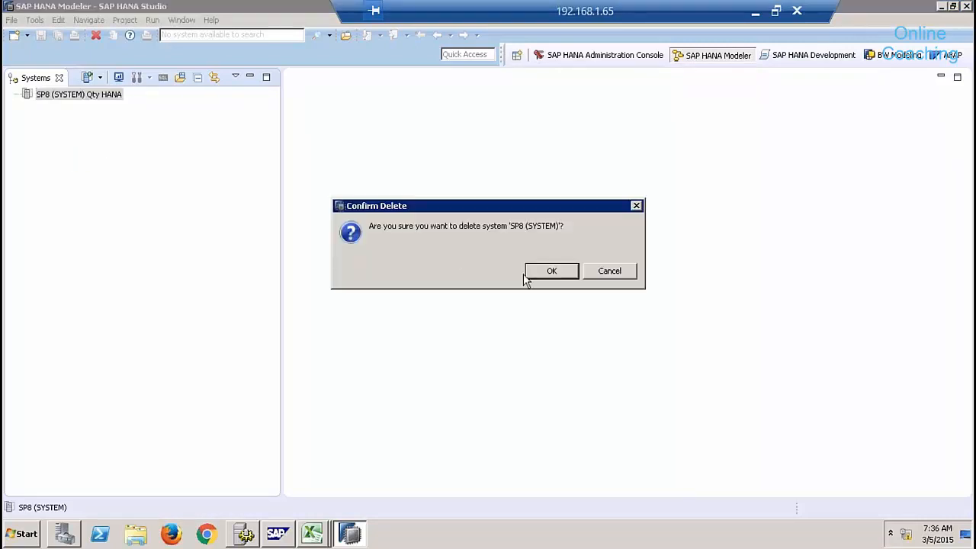
click(549, 272)
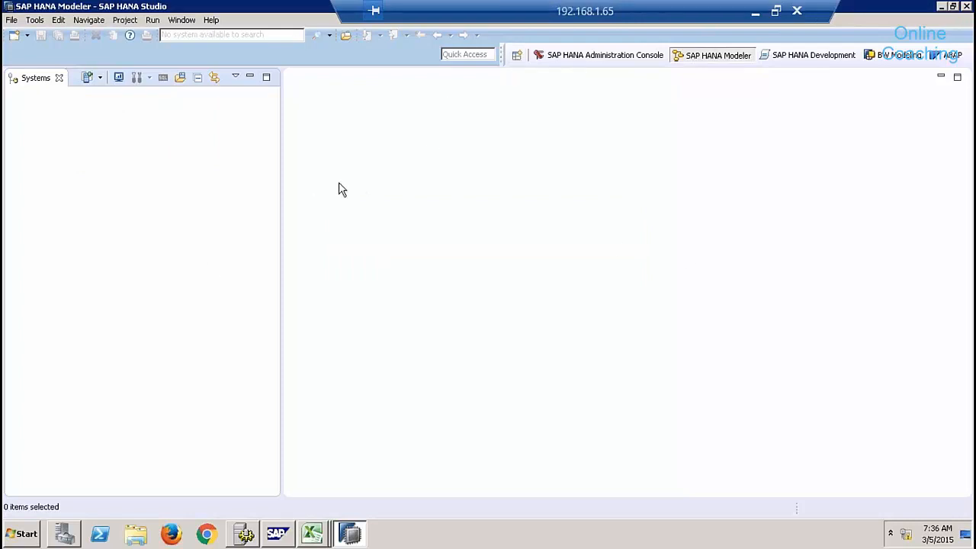
click(518, 57)
Open the SAP HANA Modeler perspective instead of BW Modeling.
click(415, 132)
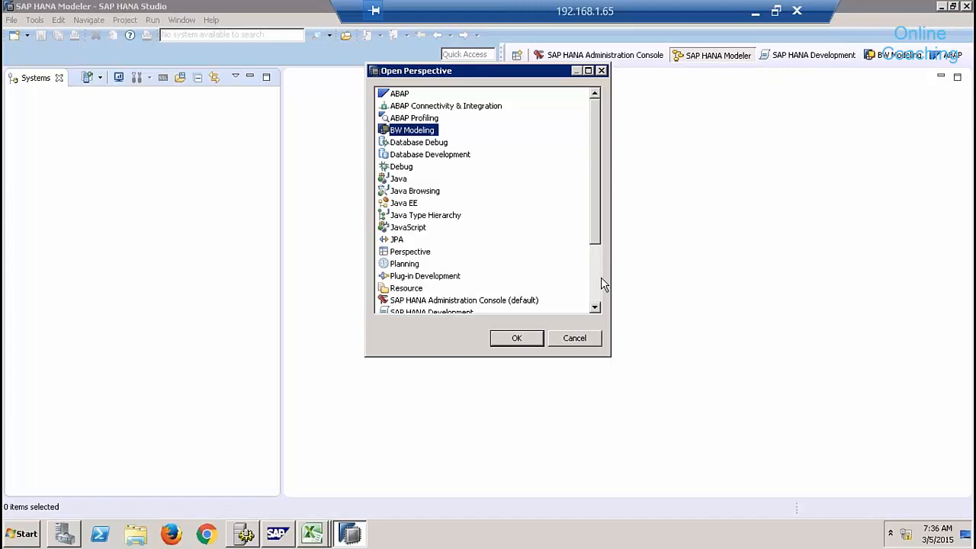
scroll(598, 279, down, 3)
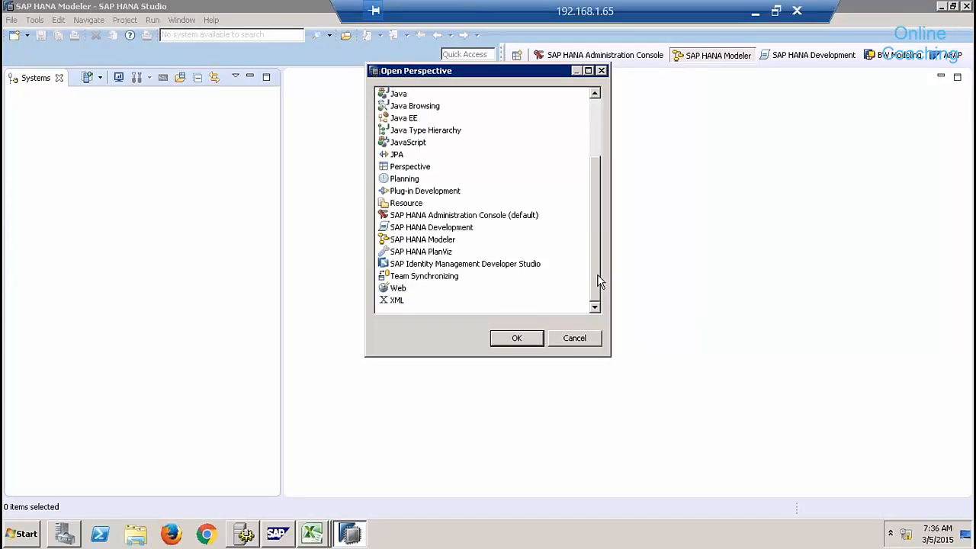
scroll(599, 282, up, 3)
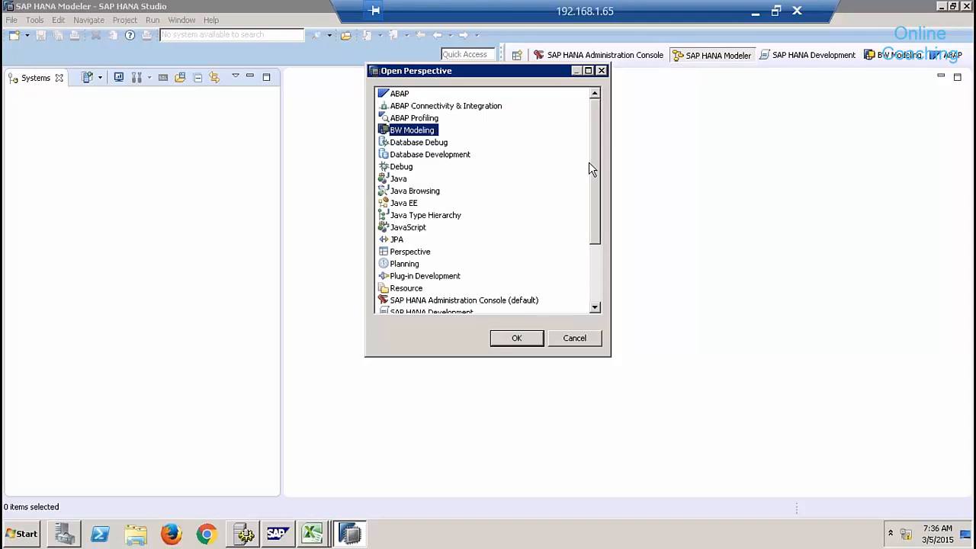
click(595, 273)
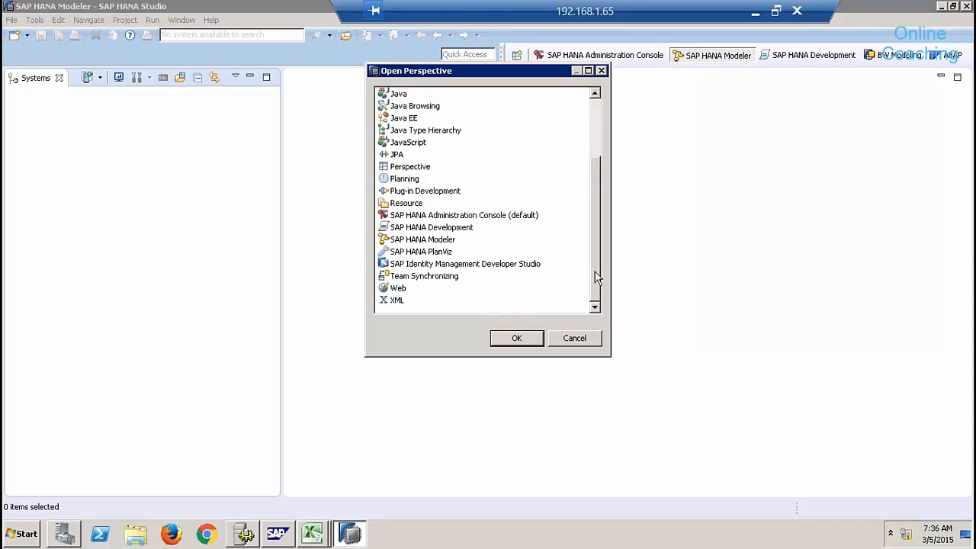
click(426, 240)
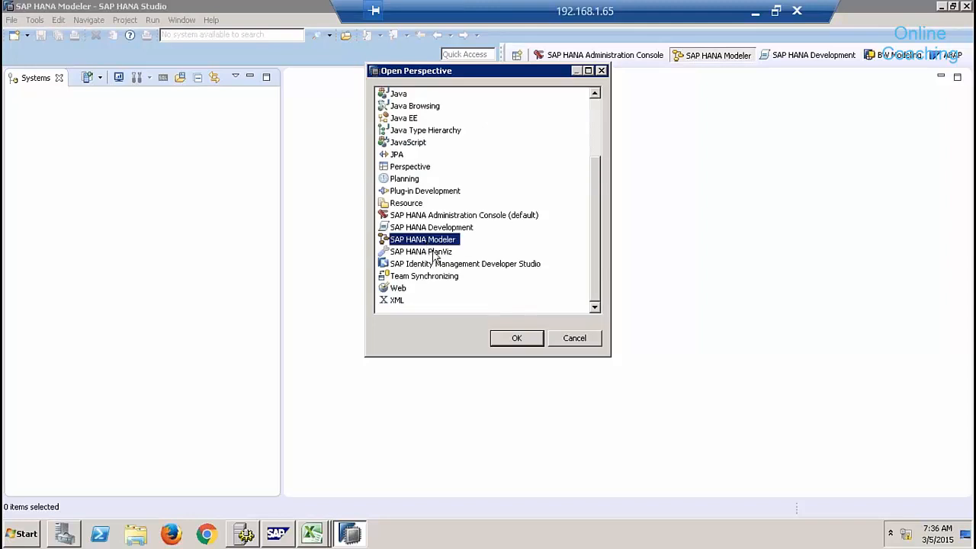
click(516, 338)
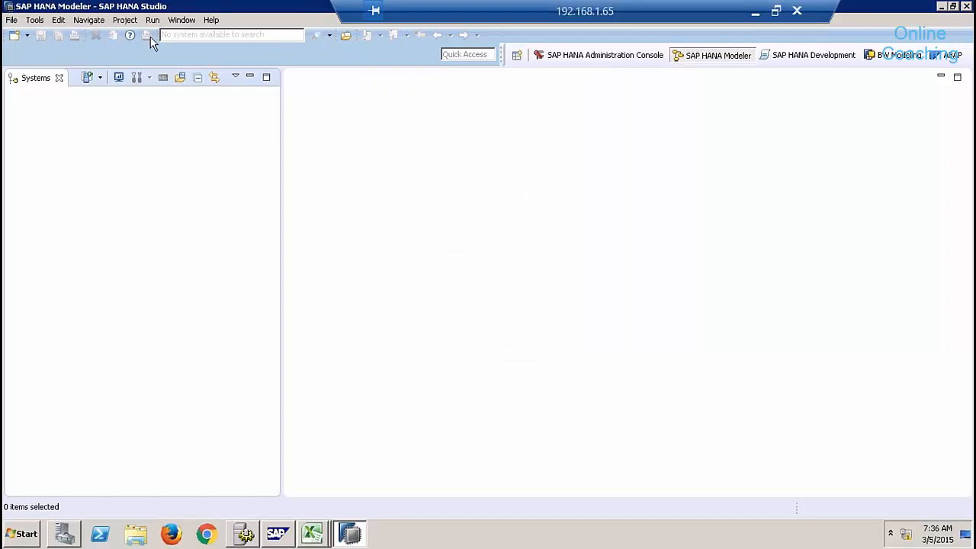
Reset the SAP HANA Modeler perspective to its default layout via Window > Reset Perspective.
click(179, 21)
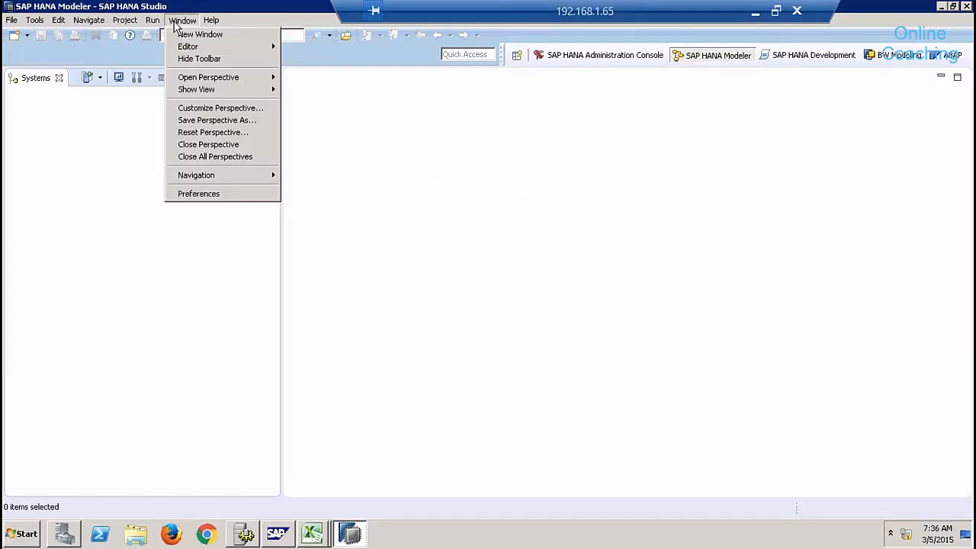
click(225, 132)
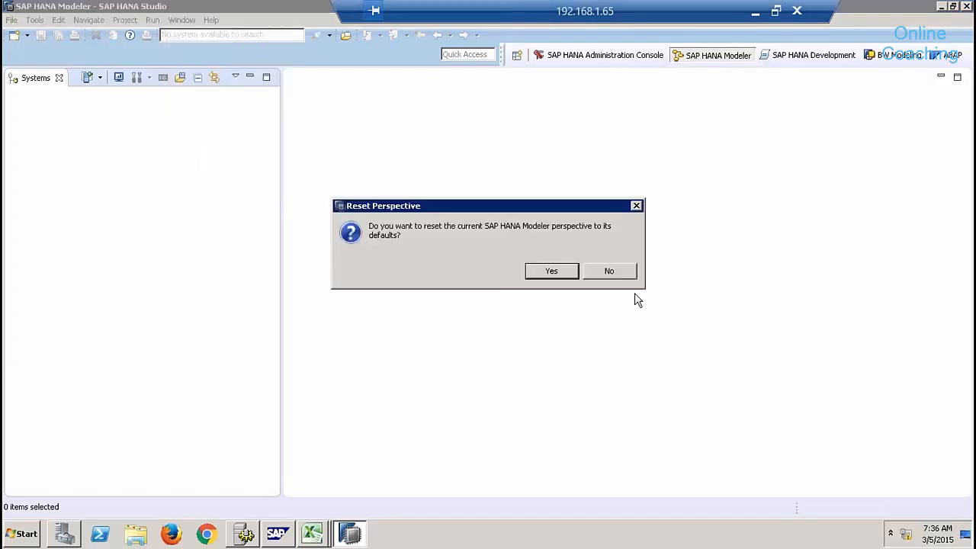
click(553, 273)
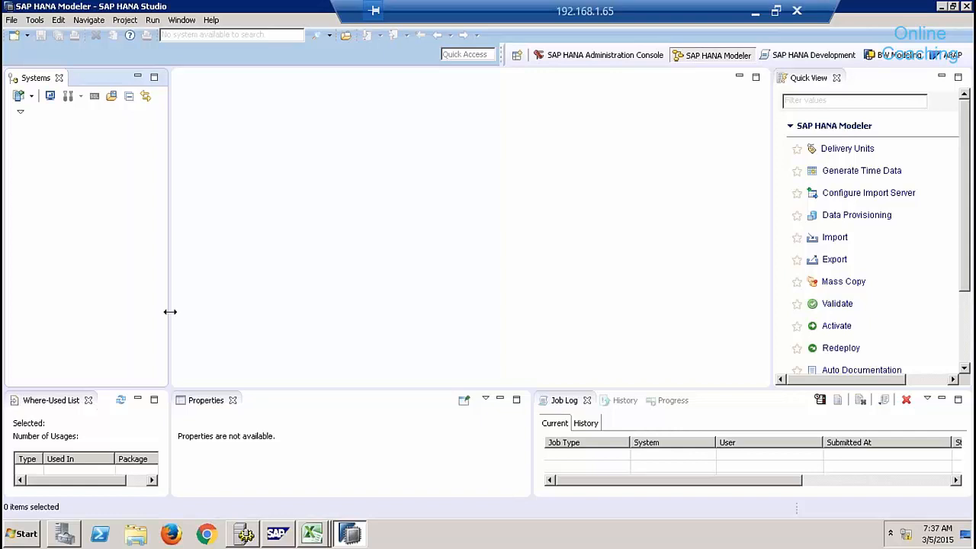
Start adding a system with host sapqbex, instance 01 and description 'Qbex HANA Server'.
drag(170, 312, 312, 305)
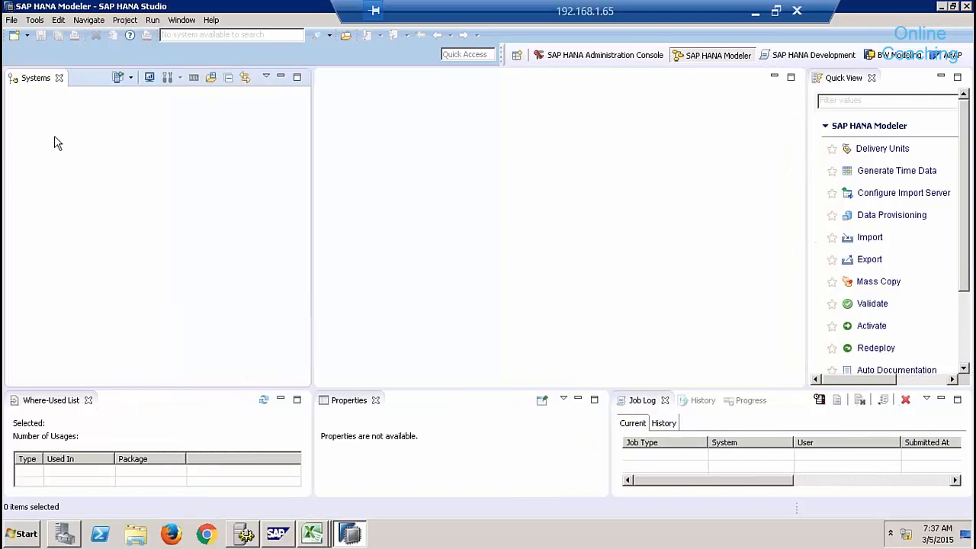
right_click(55, 143)
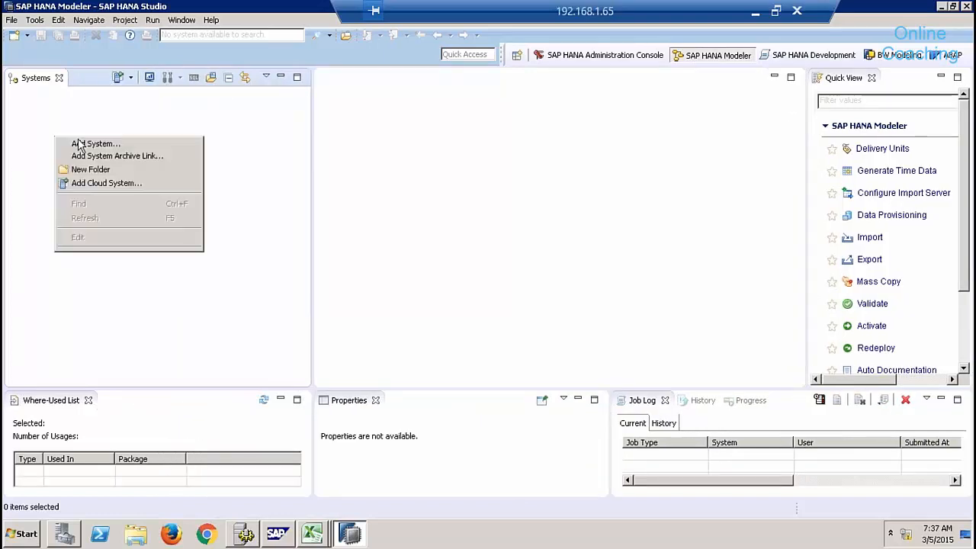
click(118, 147)
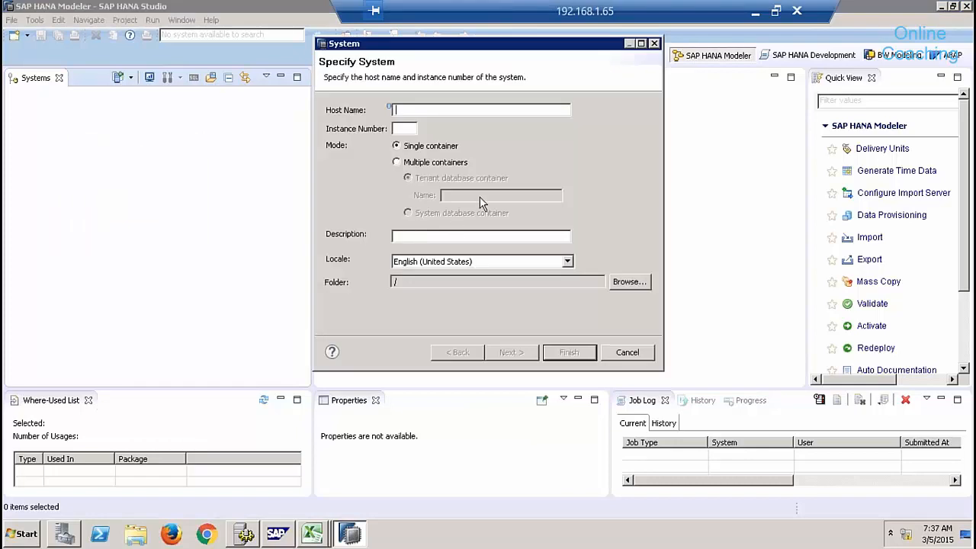
text(sapqbex)
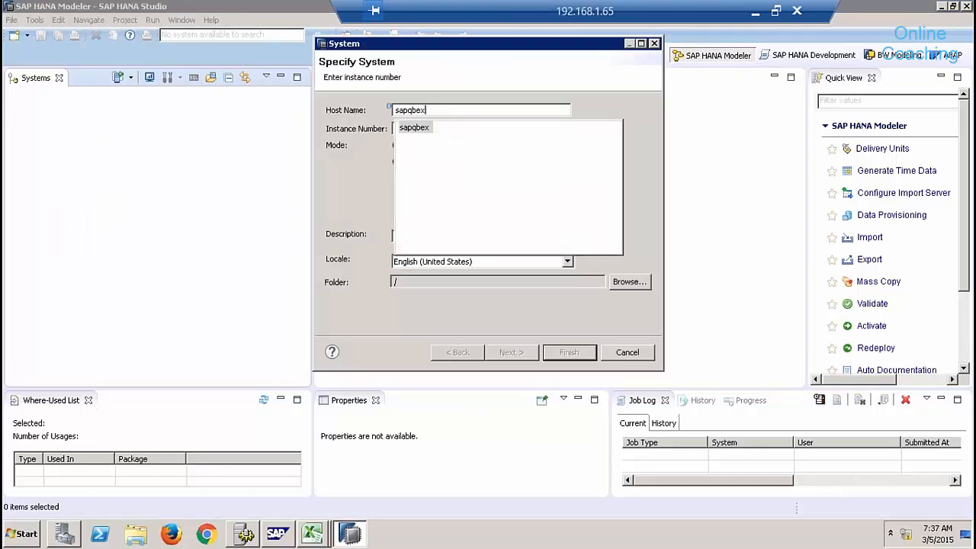
double_click(416, 128)
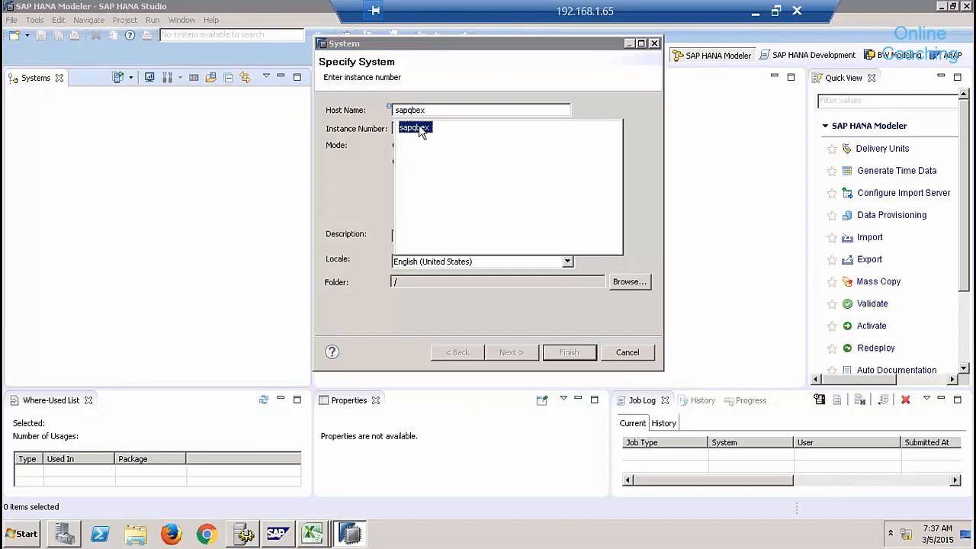
click(406, 129)
text(01)
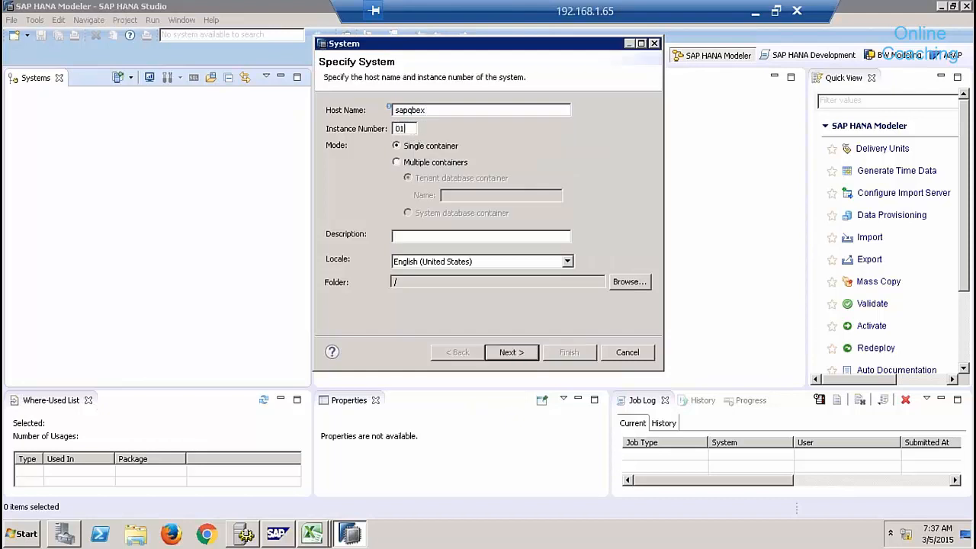
click(463, 238)
text(Qbex HANA Server)
Enter the SYSTEM database user and its password, then finish adding the system.
click(511, 356)
text(SYS)
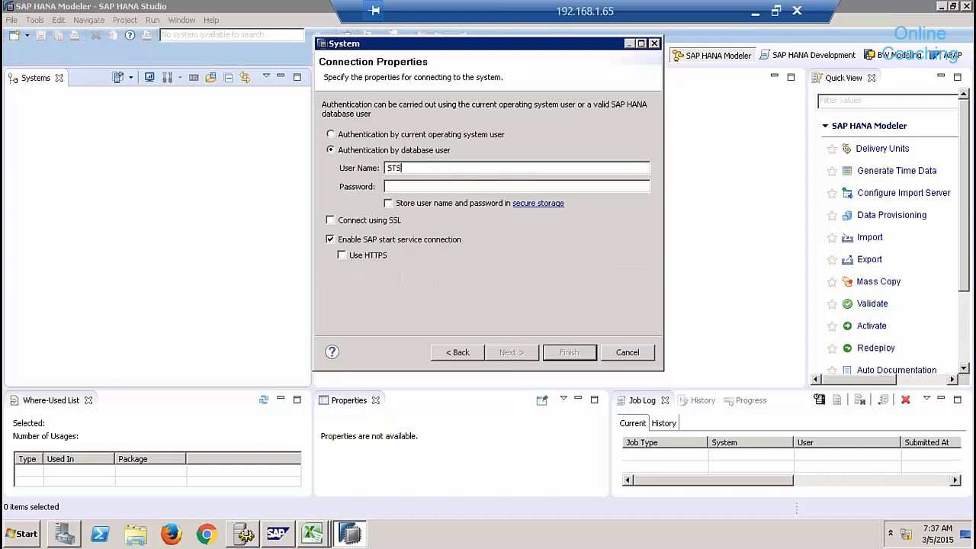
key(BackSpace)
key(BackSpace)
key(BackSpace)
text(SYSTEM)
text(•••••••••)
text(•)
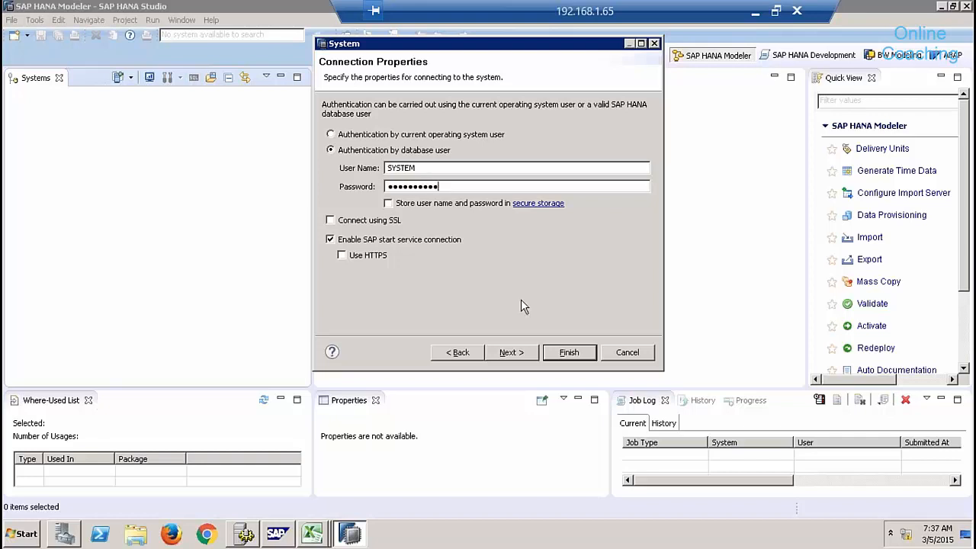
click(517, 353)
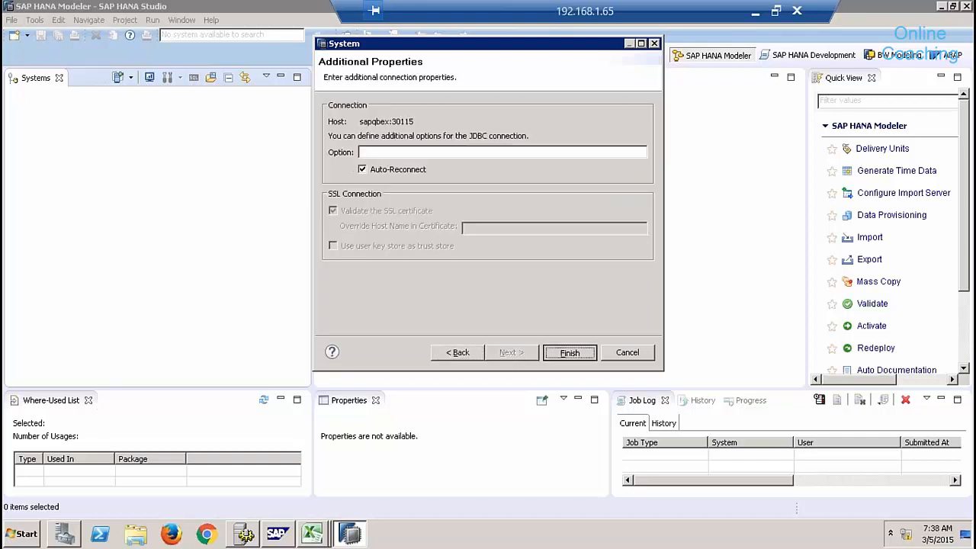
key(Return)
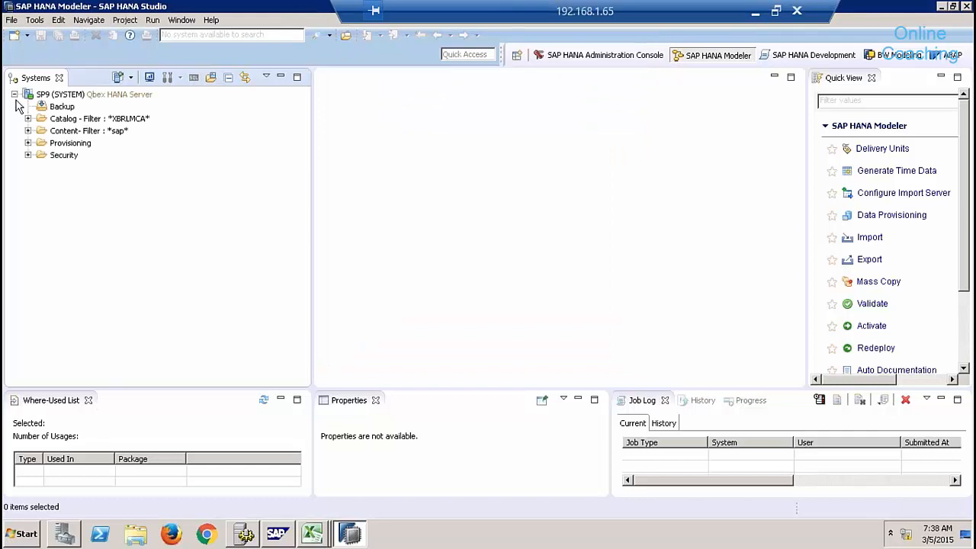
right_click(64, 120)
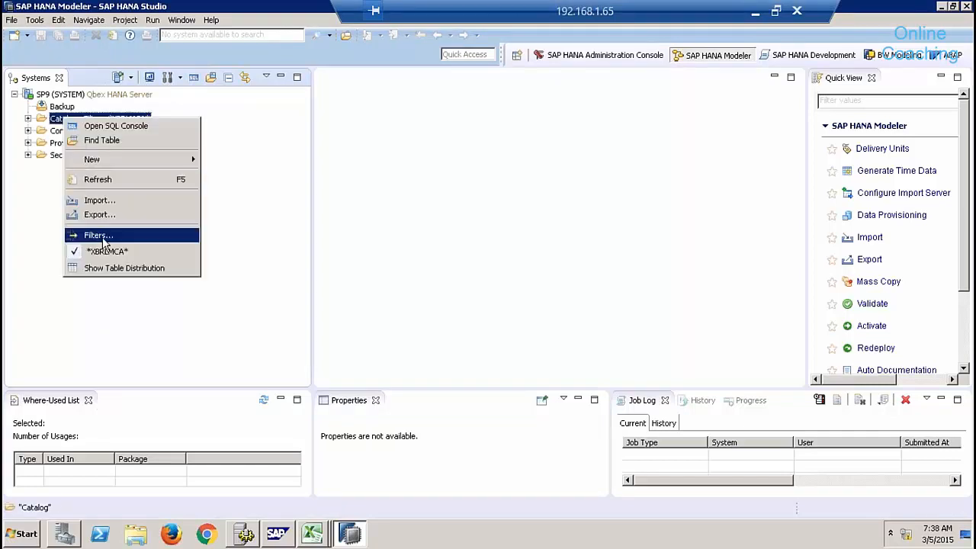
click(111, 252)
click(61, 133)
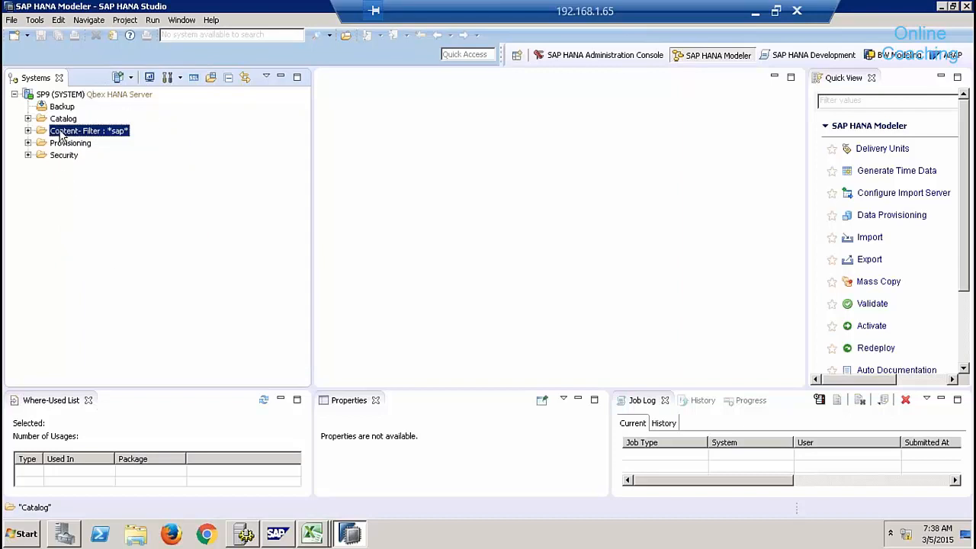
right_click(61, 132)
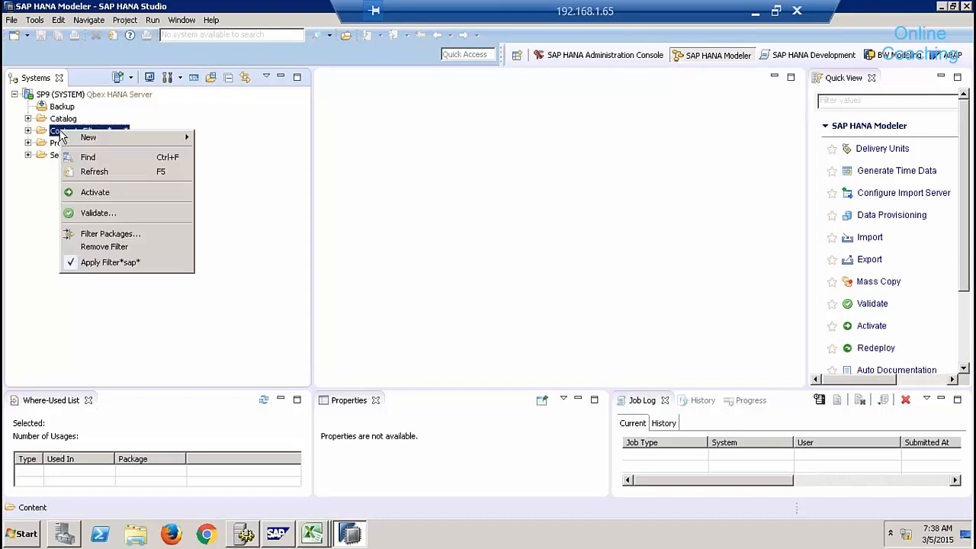
click(99, 263)
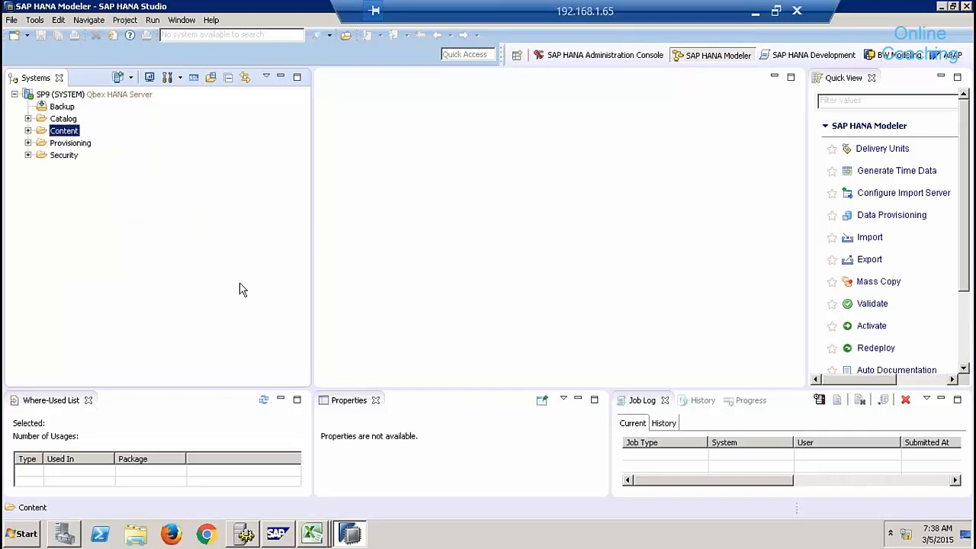
click(15, 94)
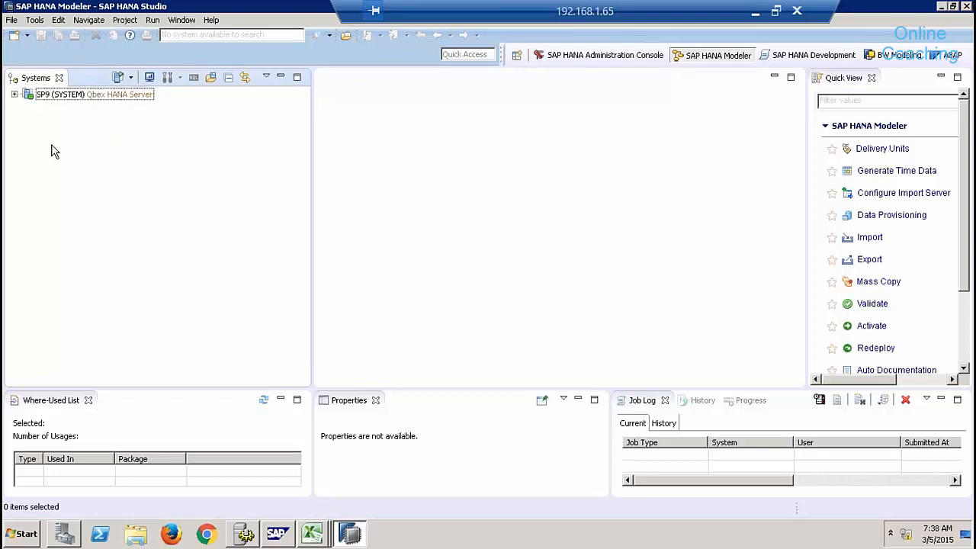
click(14, 94)
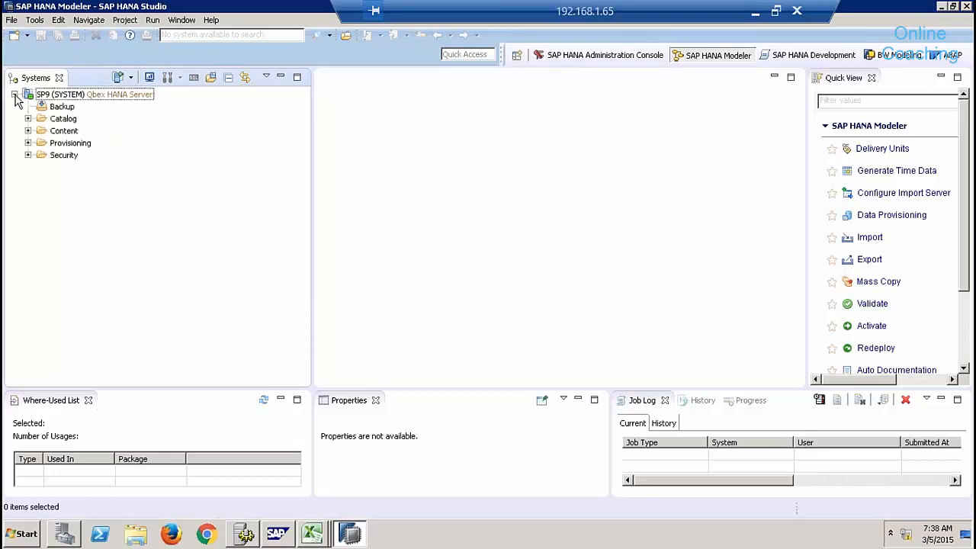
click(61, 119)
click(67, 132)
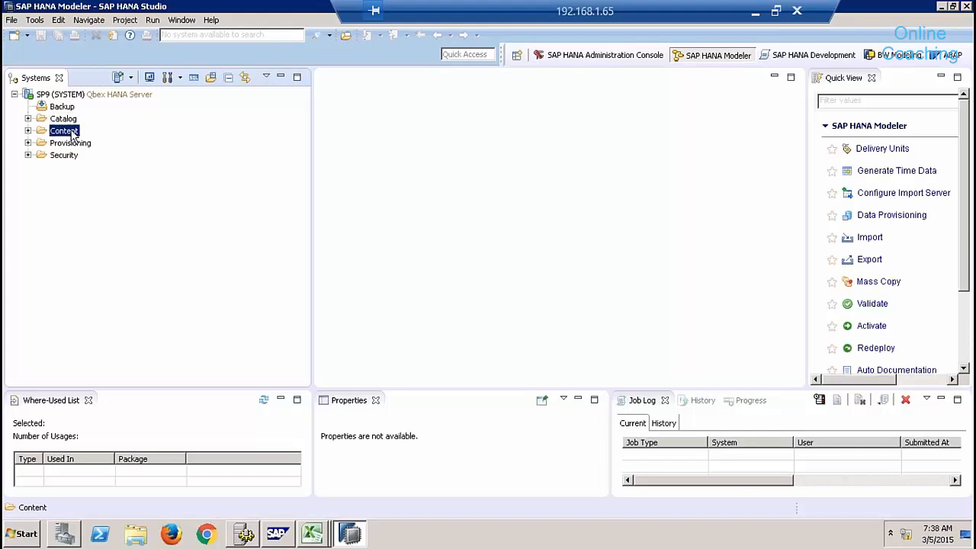
click(69, 120)
click(67, 131)
click(69, 145)
click(66, 156)
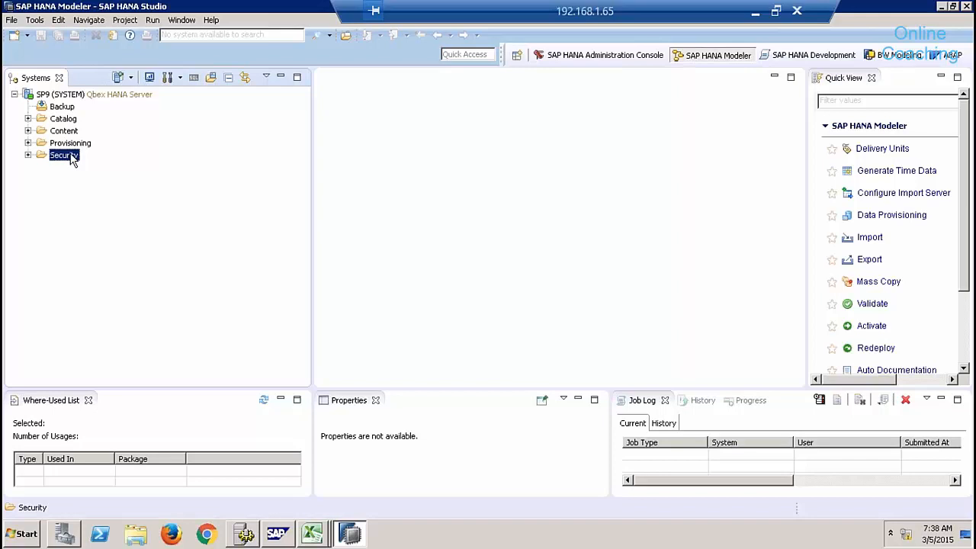
click(65, 122)
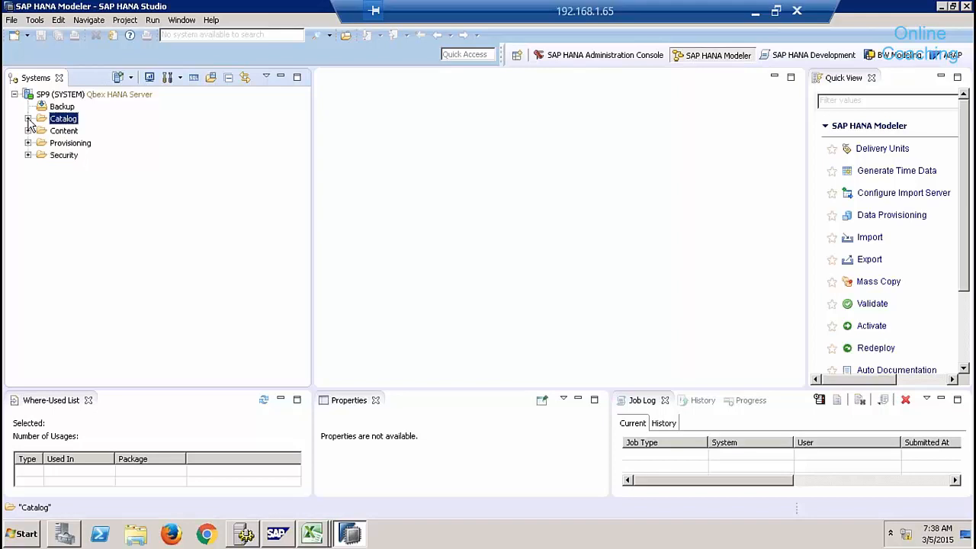
Expand the Catalog and open the 8QBEX schema to show its object folders.
click(28, 119)
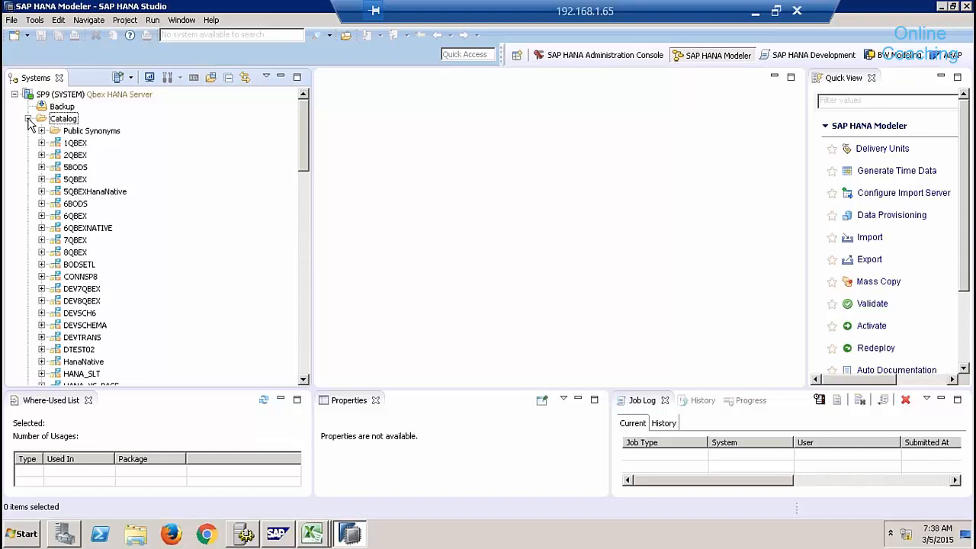
click(28, 119)
click(28, 119)
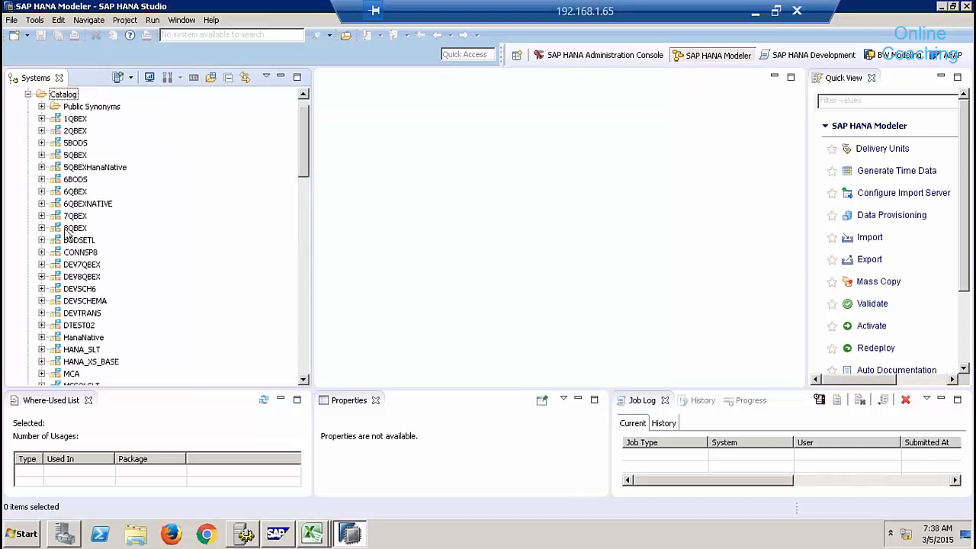
click(72, 231)
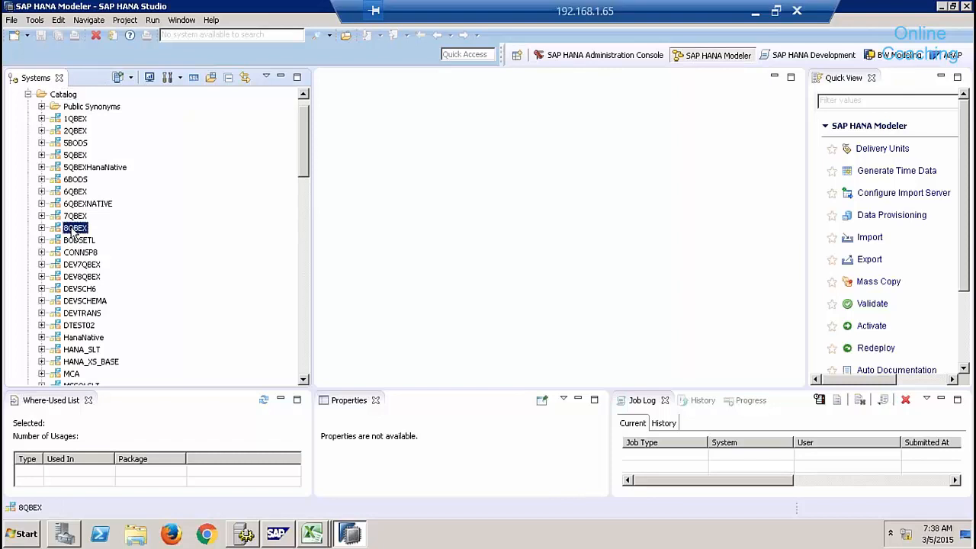
click(42, 228)
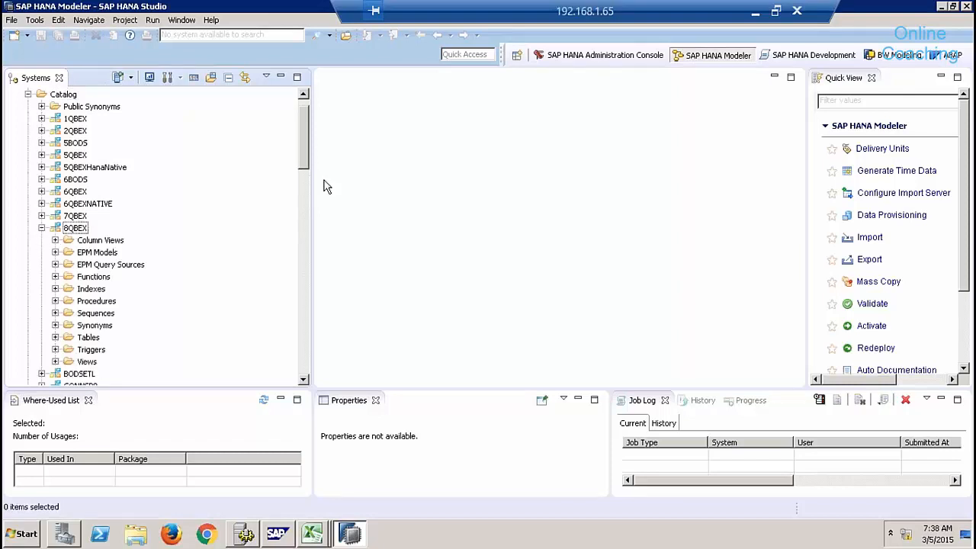
drag(307, 140, 304, 168)
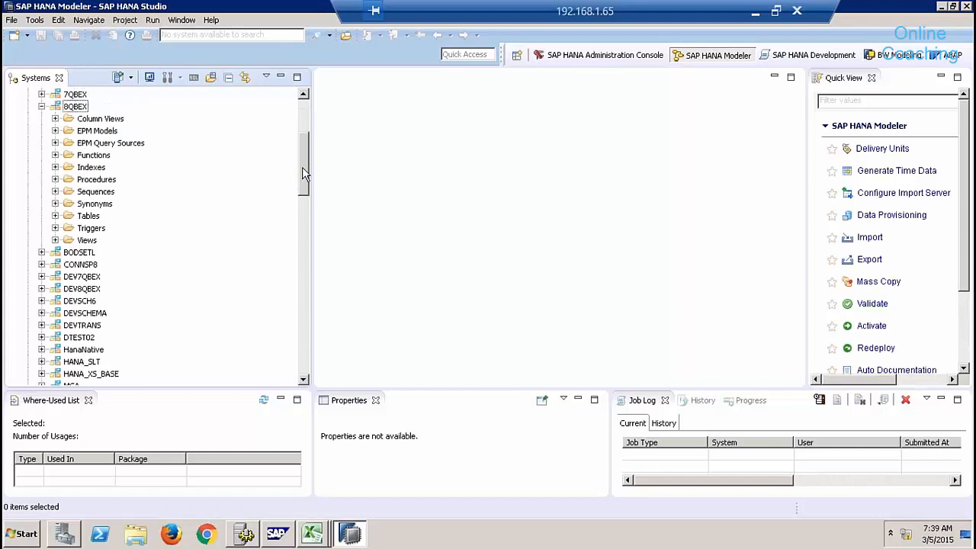
Glance into the 8QBEX Tables and Procedures folders, then expand Functions and Column Views.
click(59, 217)
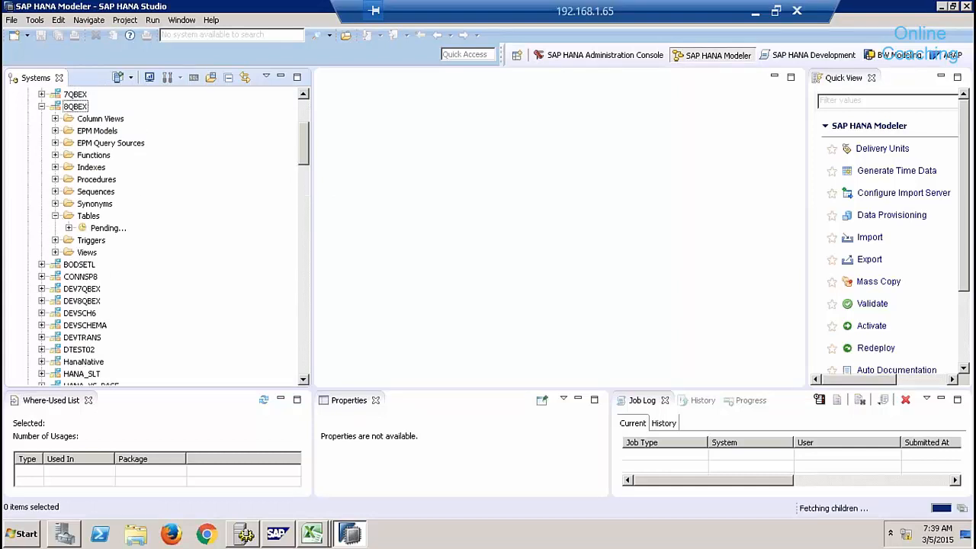
click(55, 216)
click(55, 180)
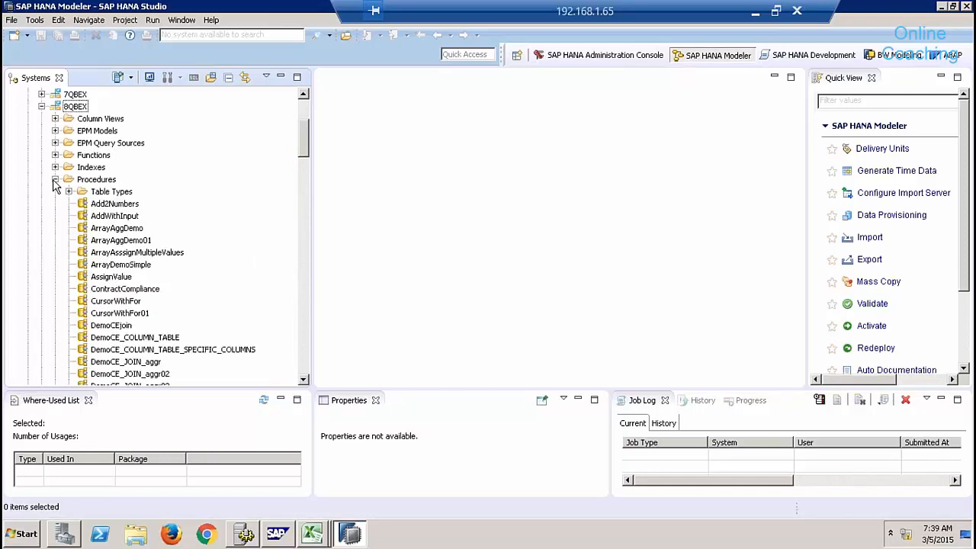
click(55, 181)
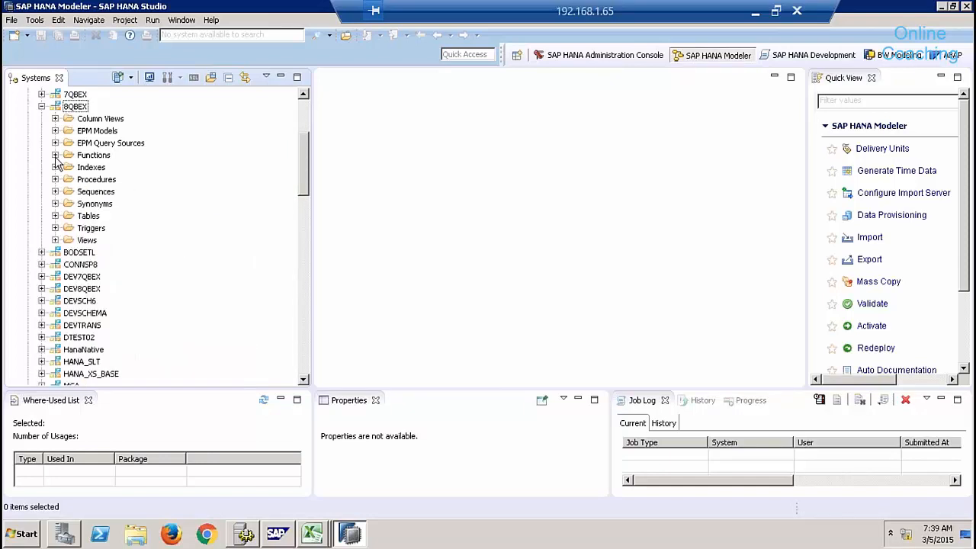
click(55, 155)
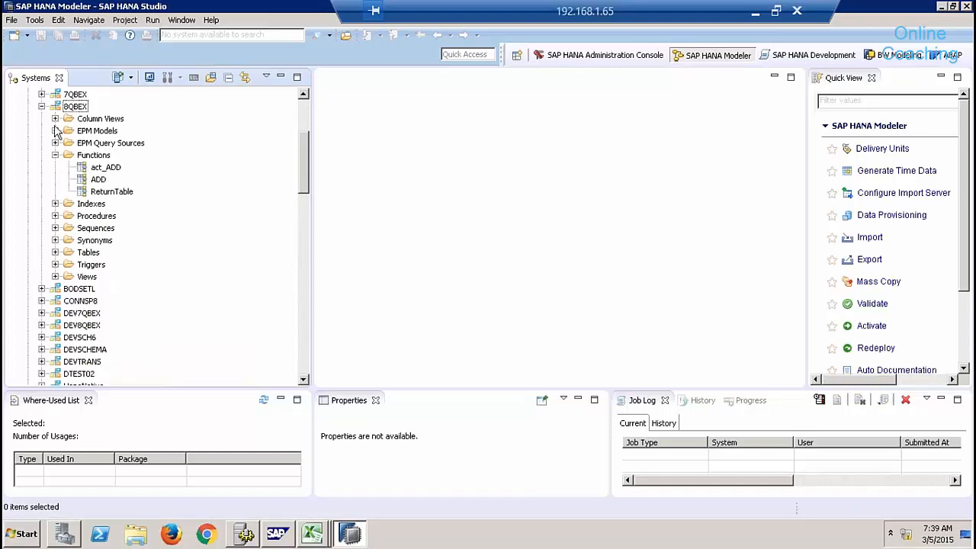
click(54, 119)
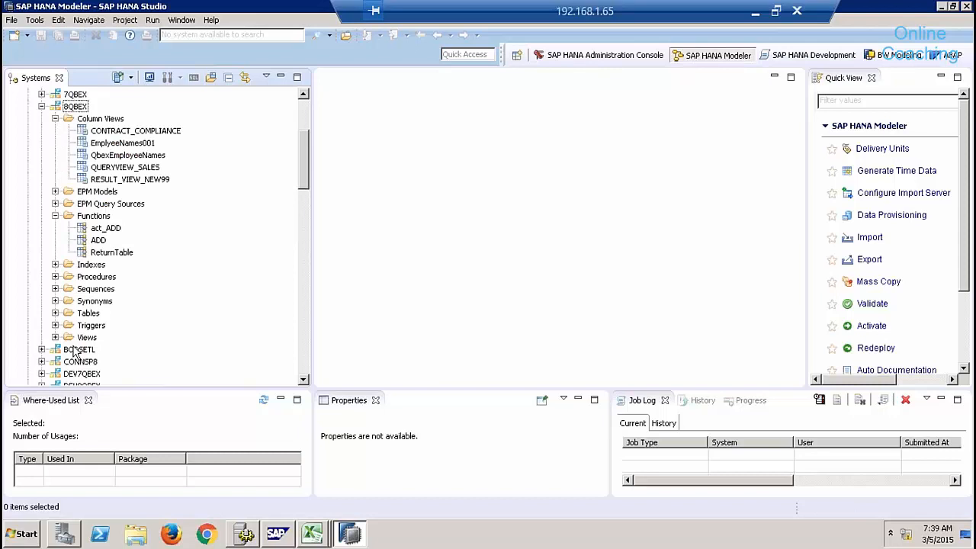
Expand the Synonyms, Sequences, Triggers, Views and Tables folders of 8QBEX.
click(55, 302)
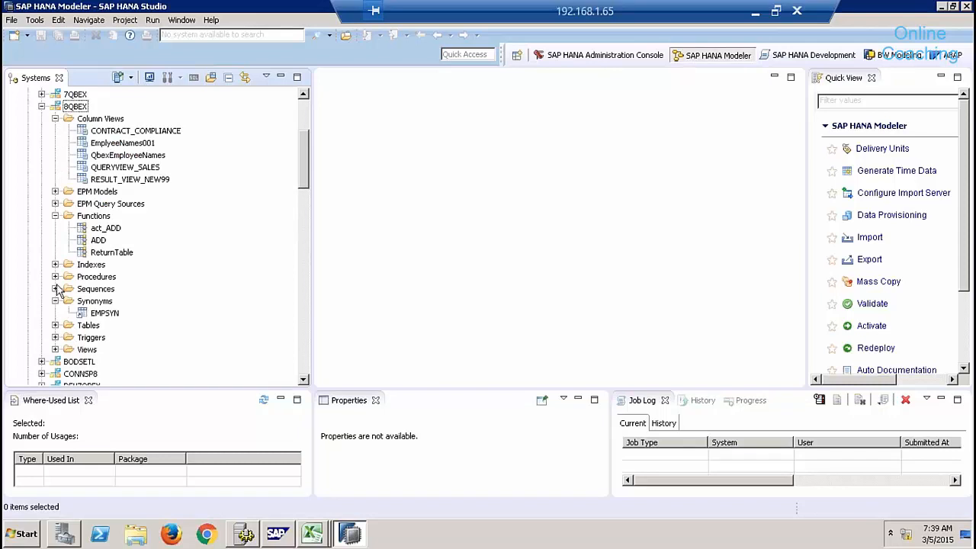
click(55, 289)
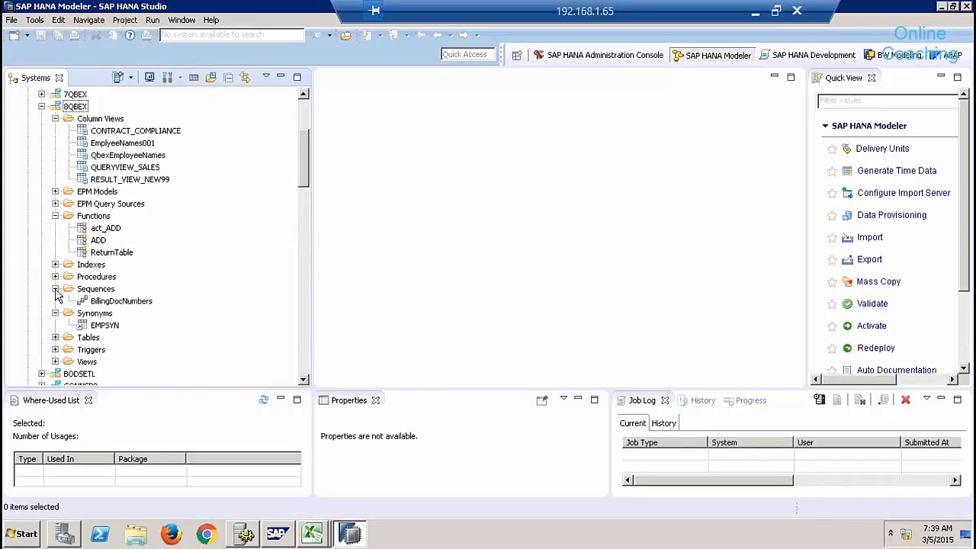
drag(304, 177, 304, 199)
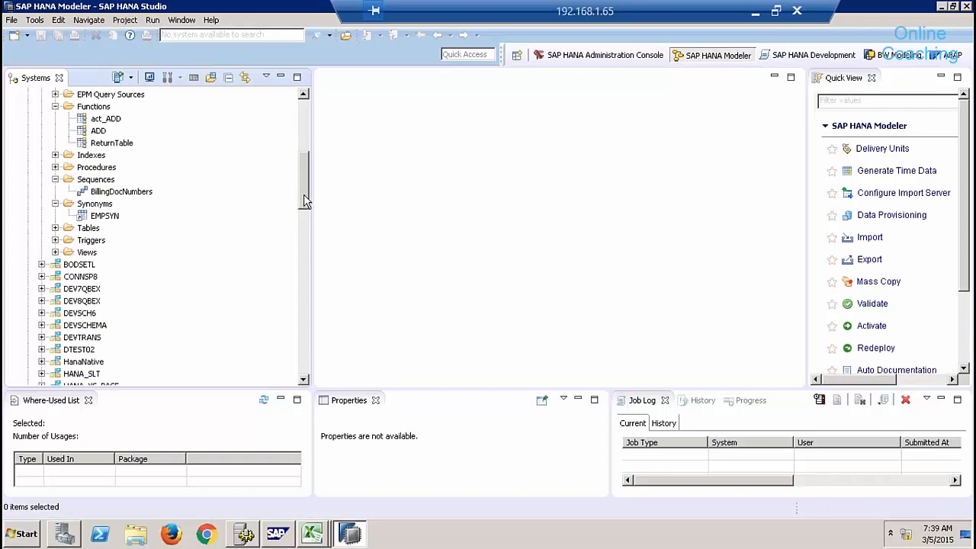
click(55, 240)
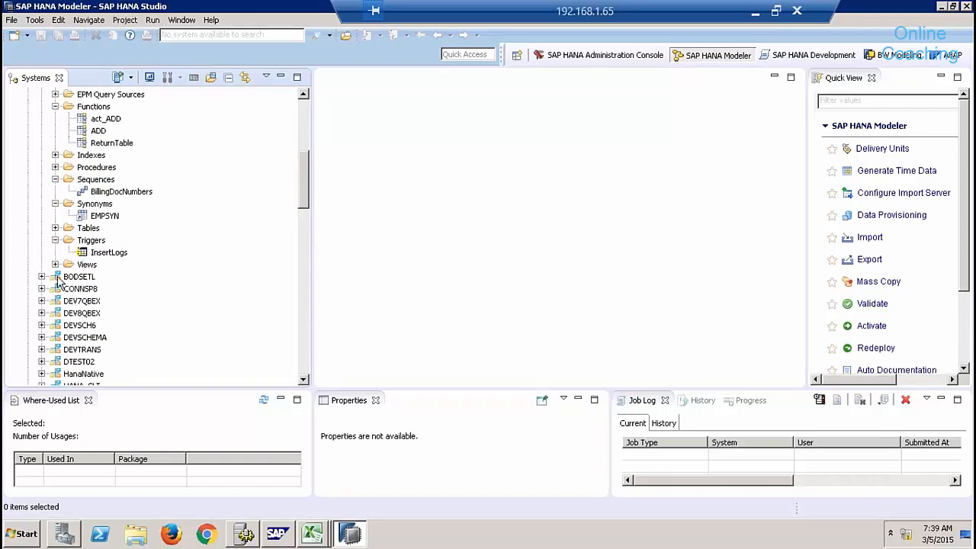
click(55, 265)
click(54, 228)
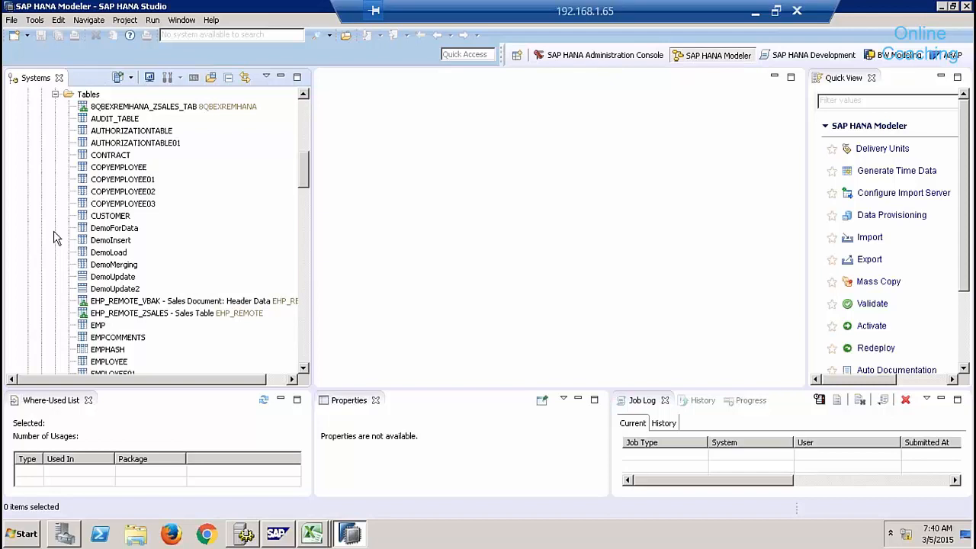
Collapse the 8QBEX schema and scroll back up to 1QBEX at the top of the Catalog.
click(303, 136)
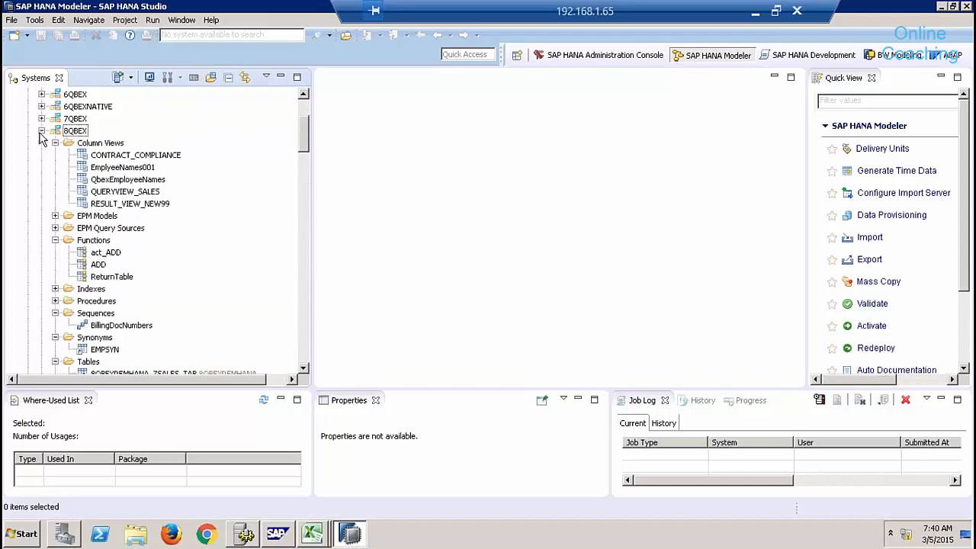
click(41, 132)
click(299, 111)
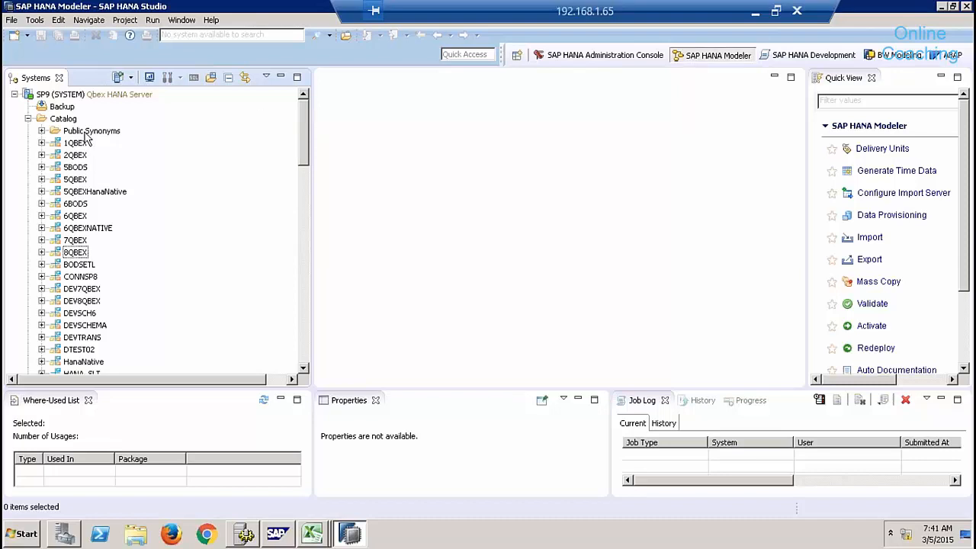
Collapse the Catalog and expand Content > 8QBEX > Models, viewing each package's properties.
click(29, 119)
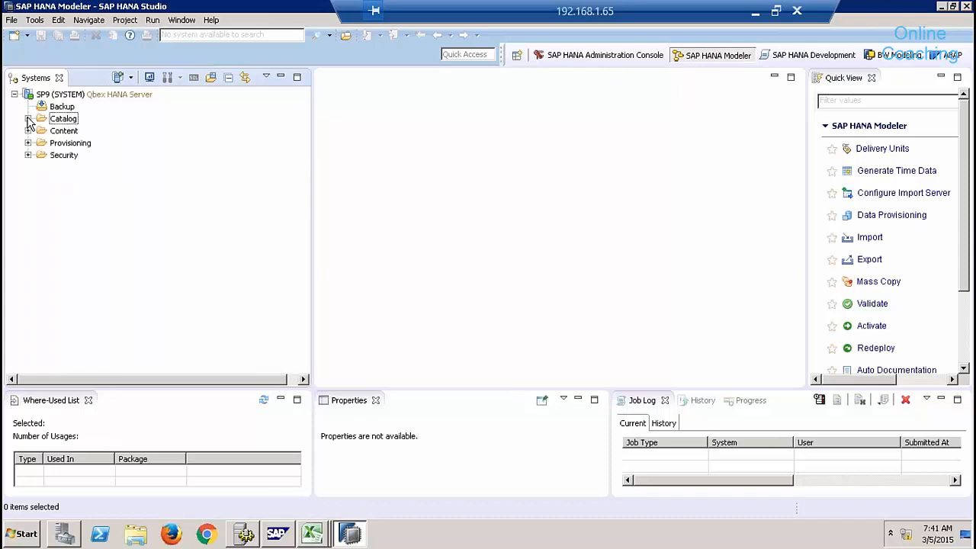
click(59, 134)
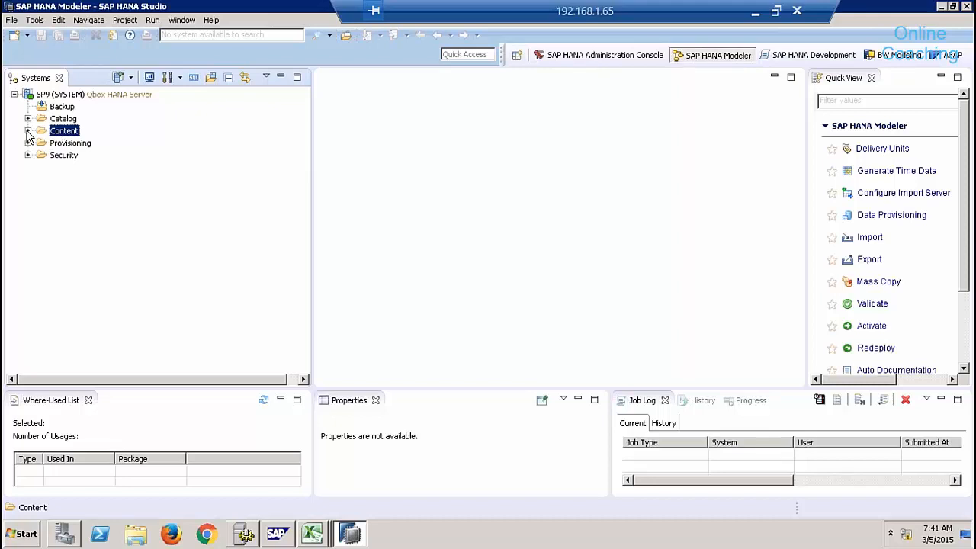
click(28, 132)
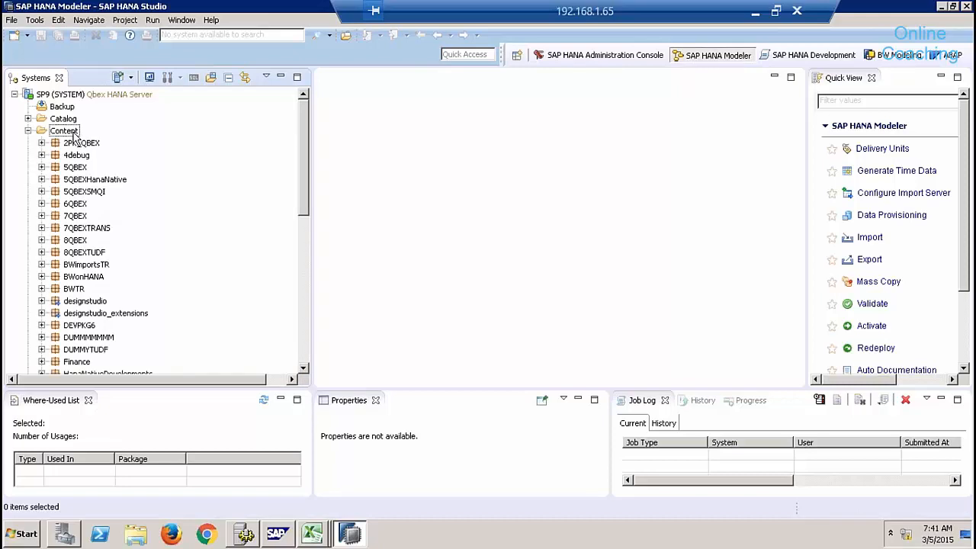
click(75, 241)
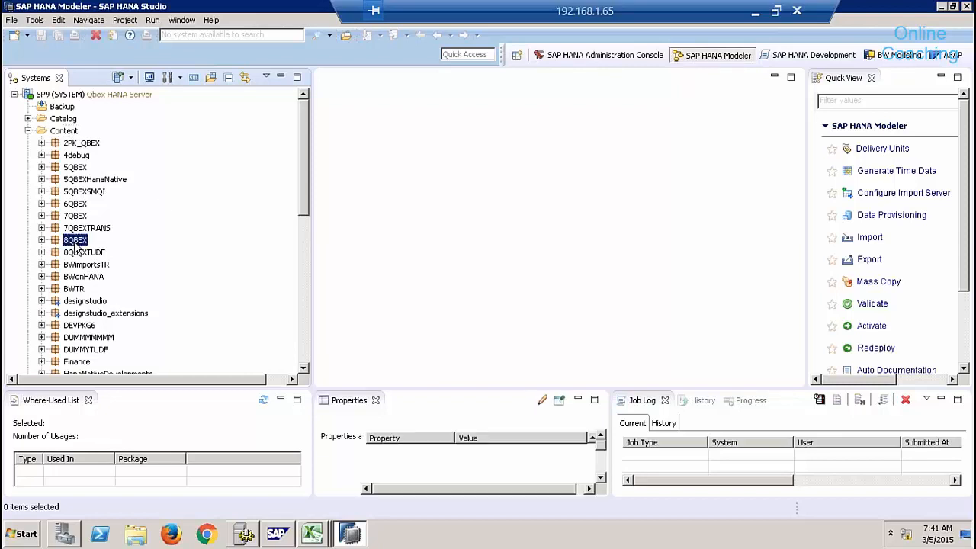
click(41, 240)
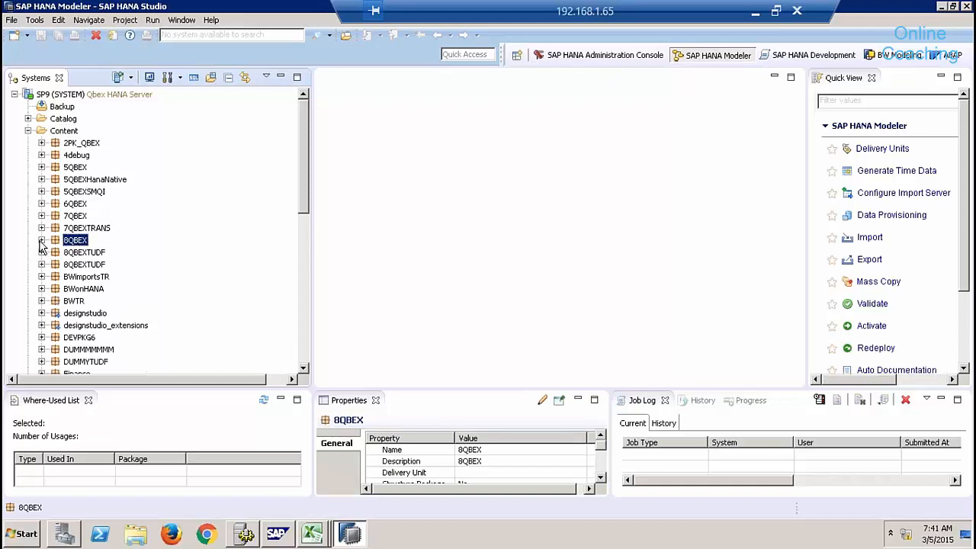
click(55, 252)
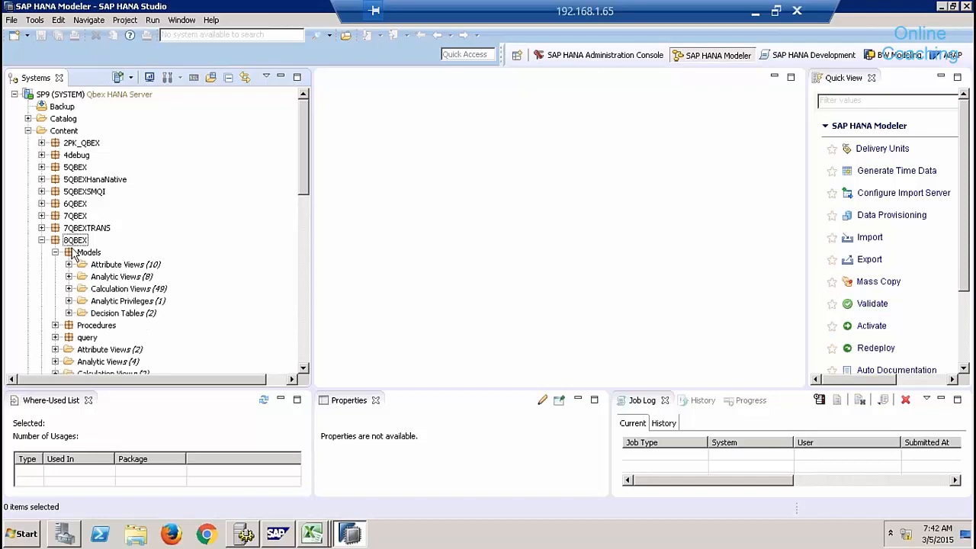
click(75, 241)
click(88, 256)
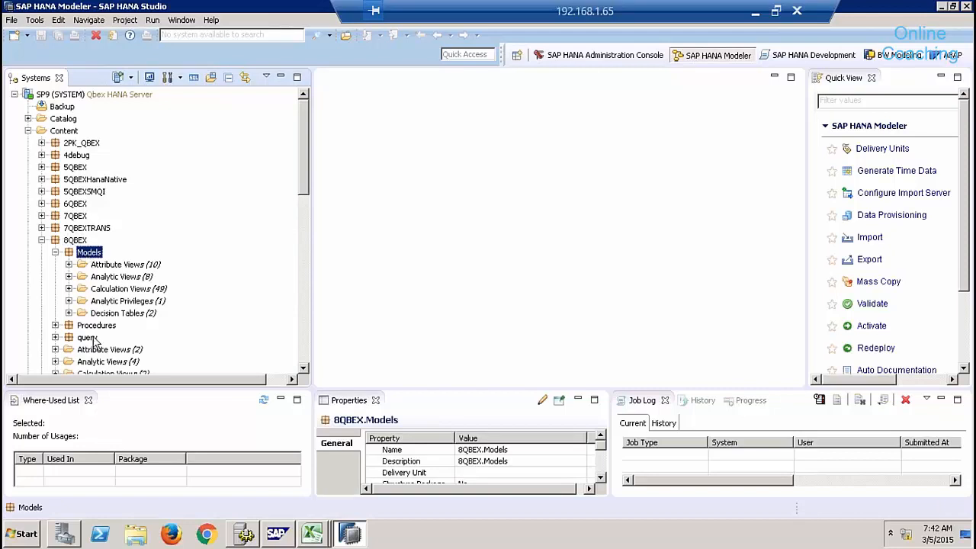
Browse the Attribute, Analytic and Calculation Views, then list analytic privileges and decision tables.
click(68, 265)
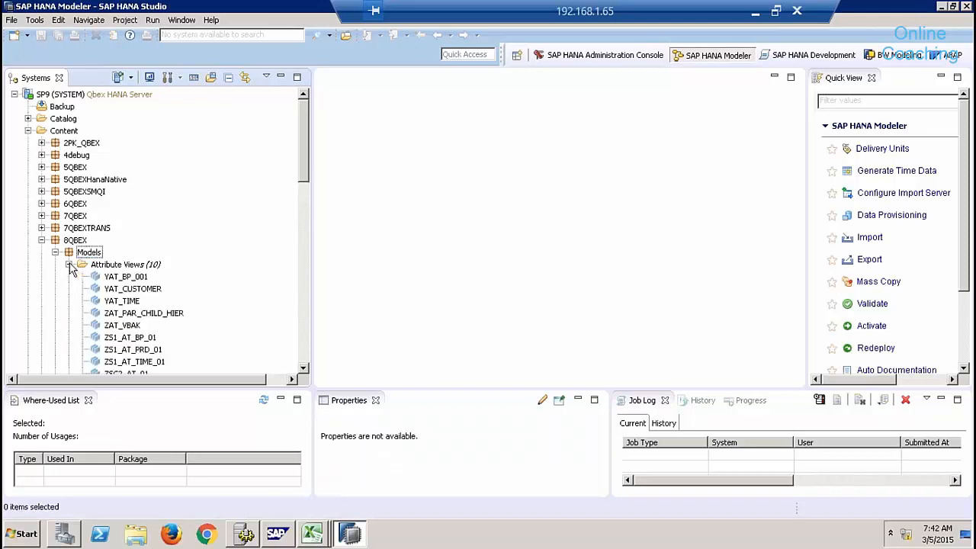
click(69, 265)
click(69, 277)
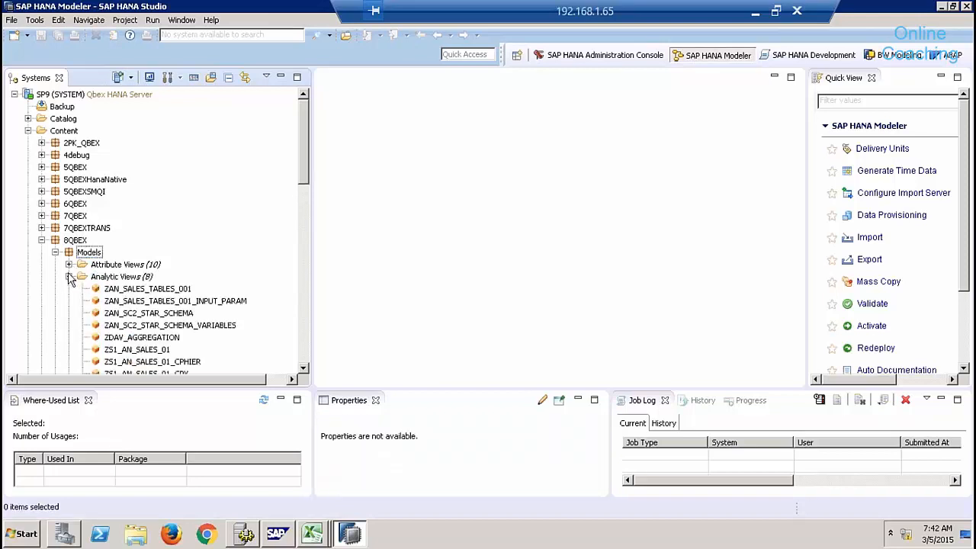
click(68, 277)
click(69, 289)
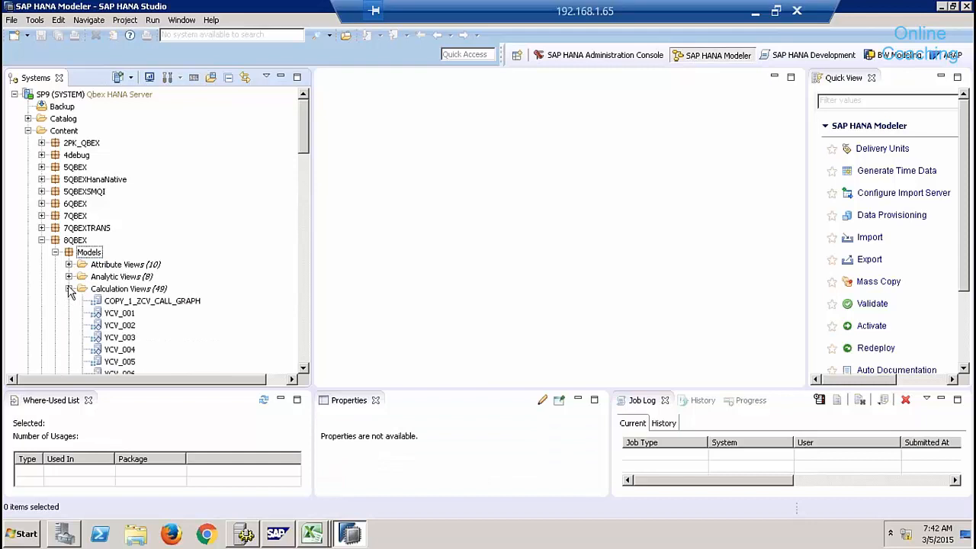
click(68, 289)
click(69, 302)
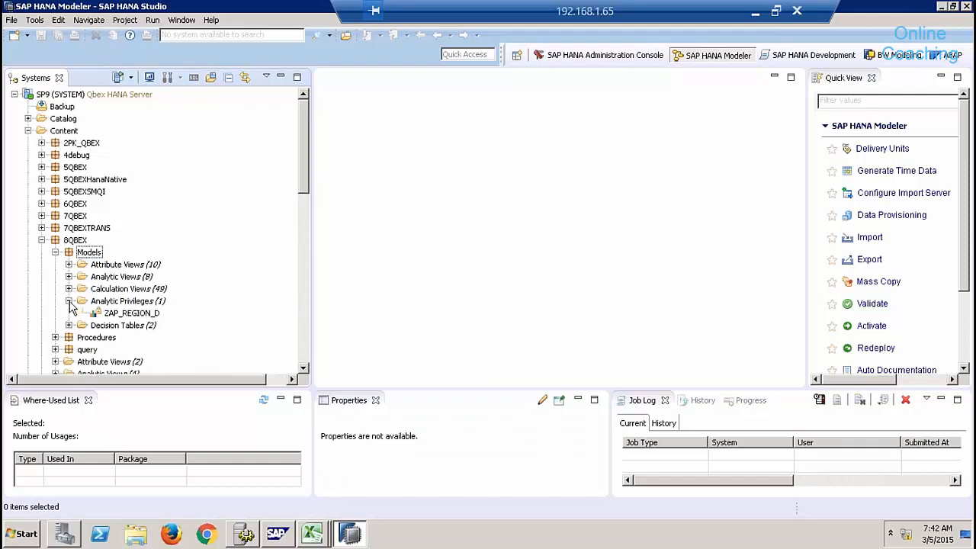
click(68, 326)
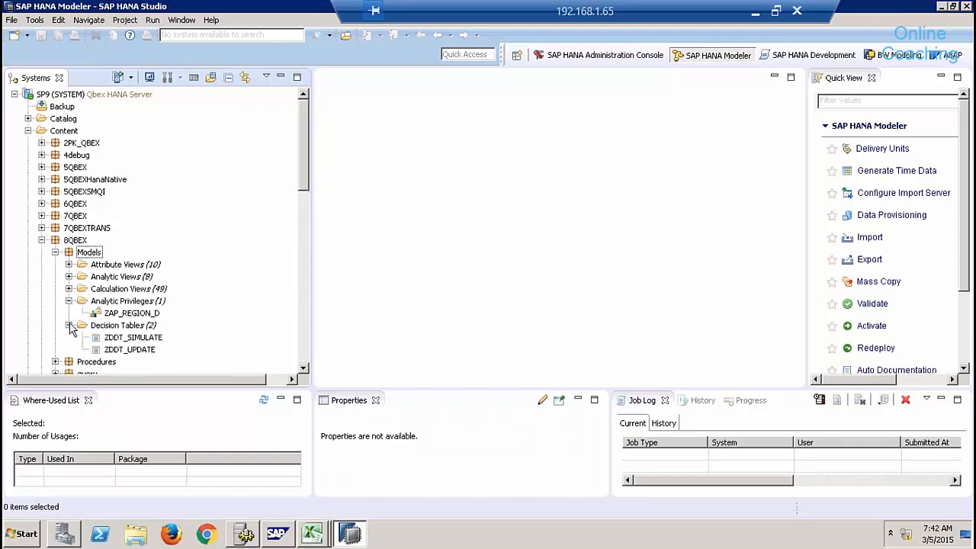
Check the New options for Models, then switch to the BW Modeling perspective.
right_click(81, 253)
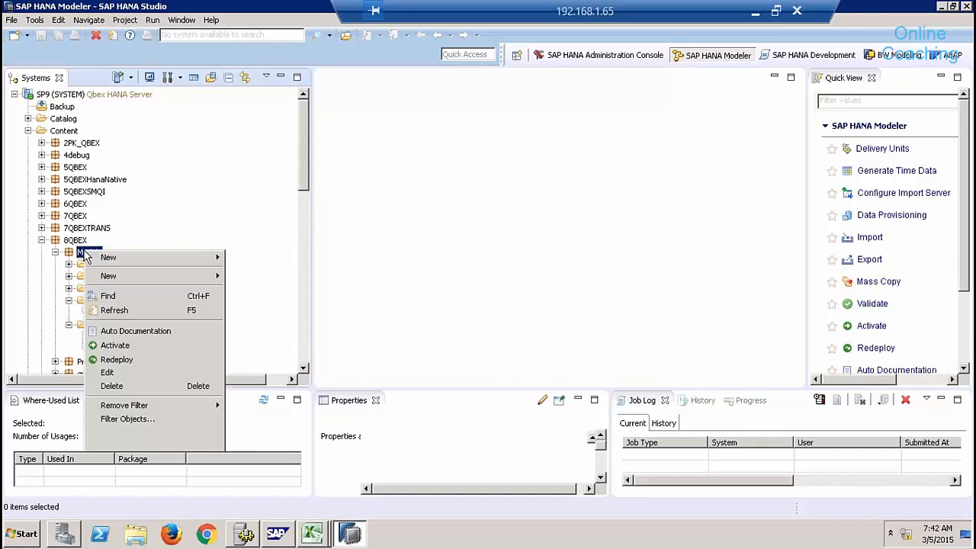
mouse_move(171, 273)
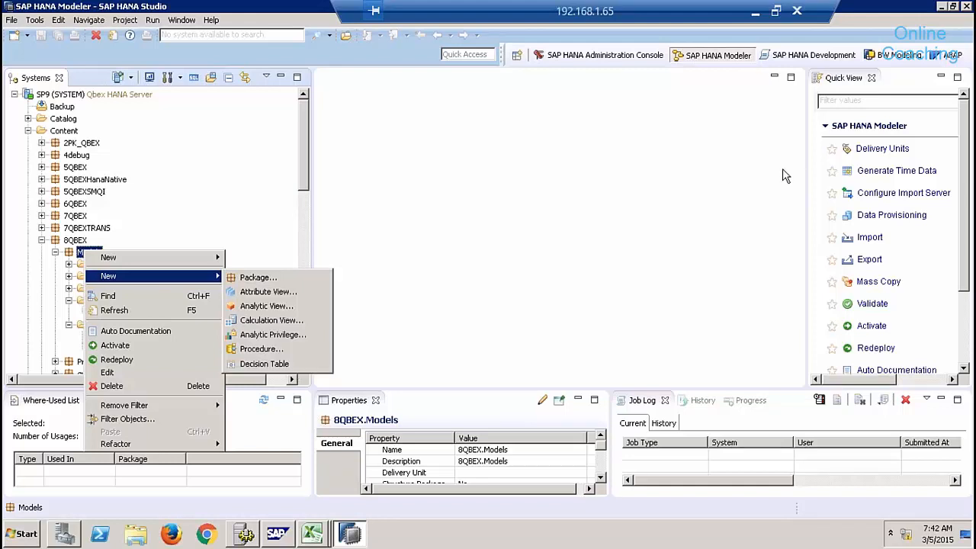
click(890, 61)
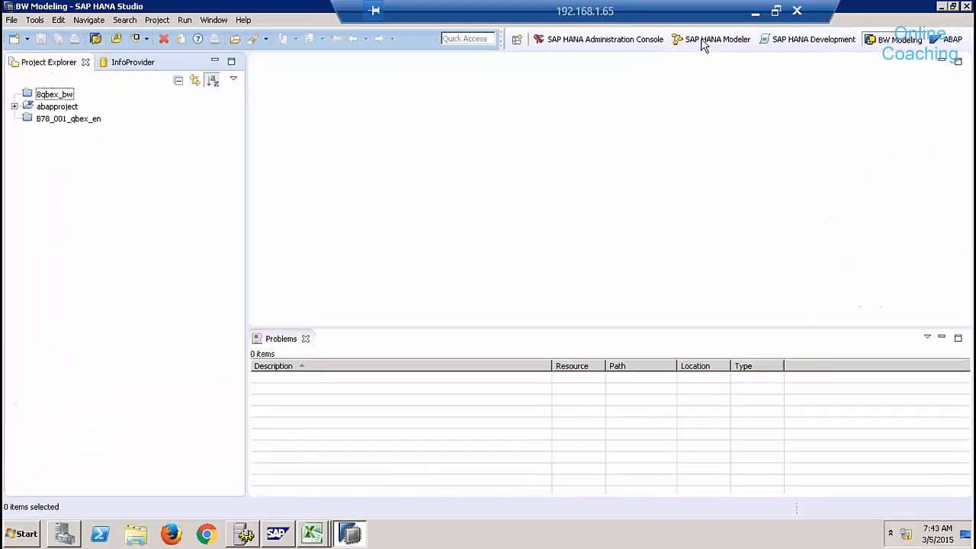
Switch from BW Modeling back to the SAP HANA Modeler perspective.
click(696, 39)
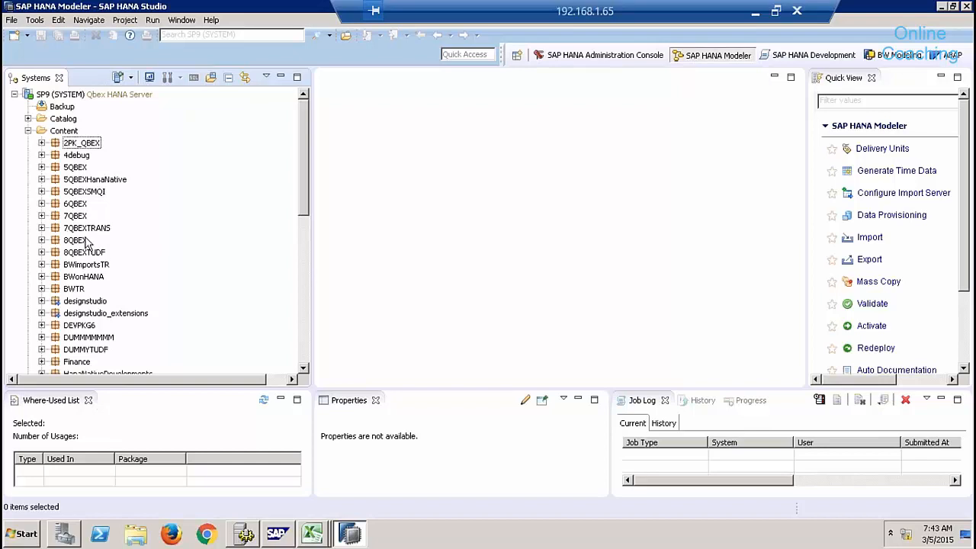
Look at the New > Package option on Content without creating anything, then collapse Content.
right_click(74, 134)
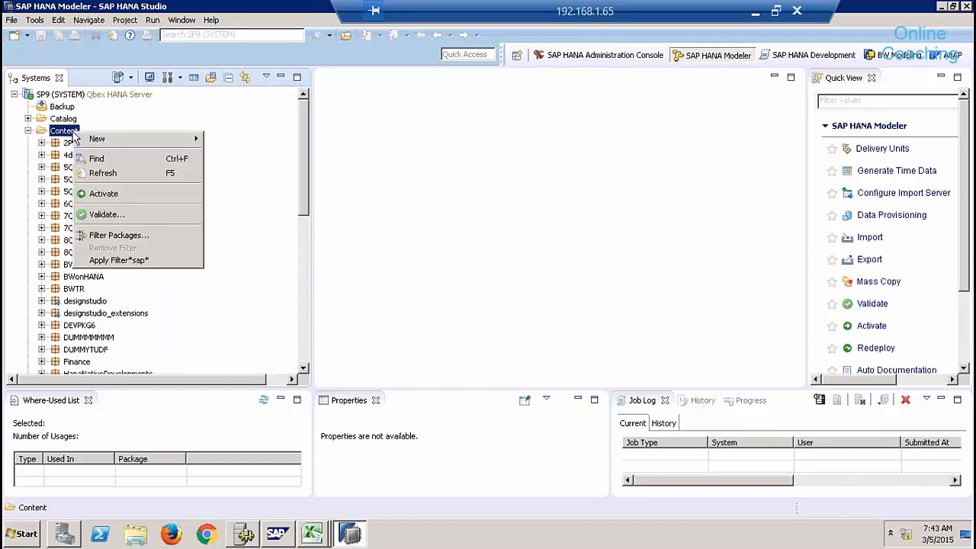
mouse_move(132, 144)
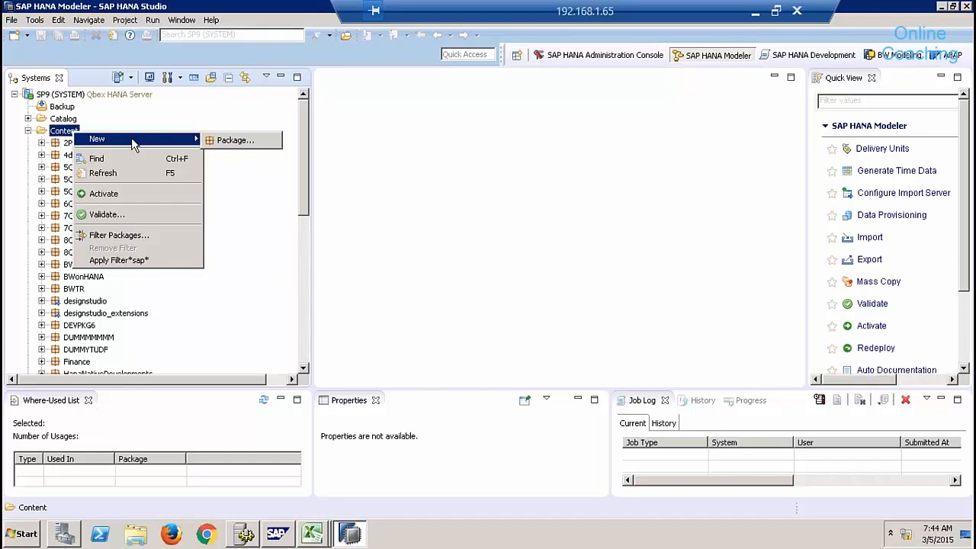
click(368, 182)
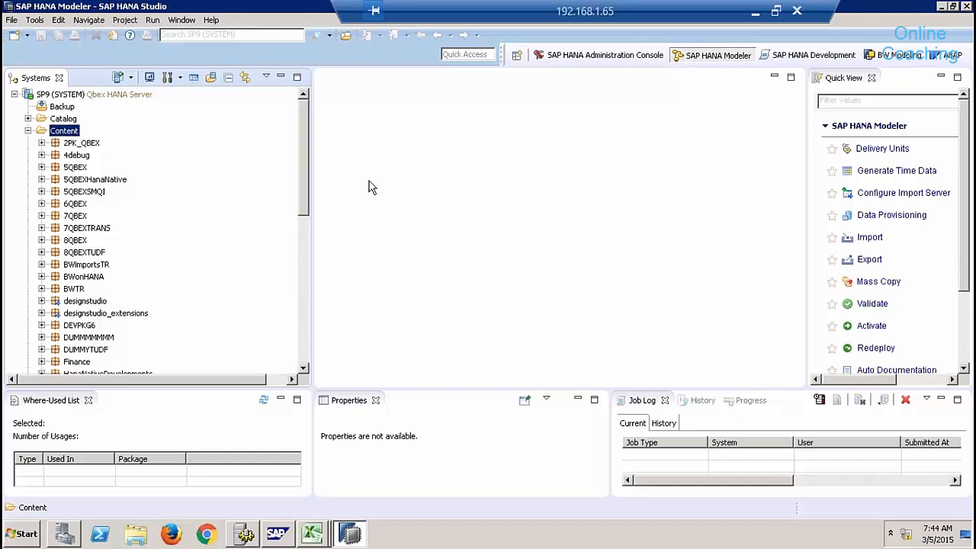
click(28, 131)
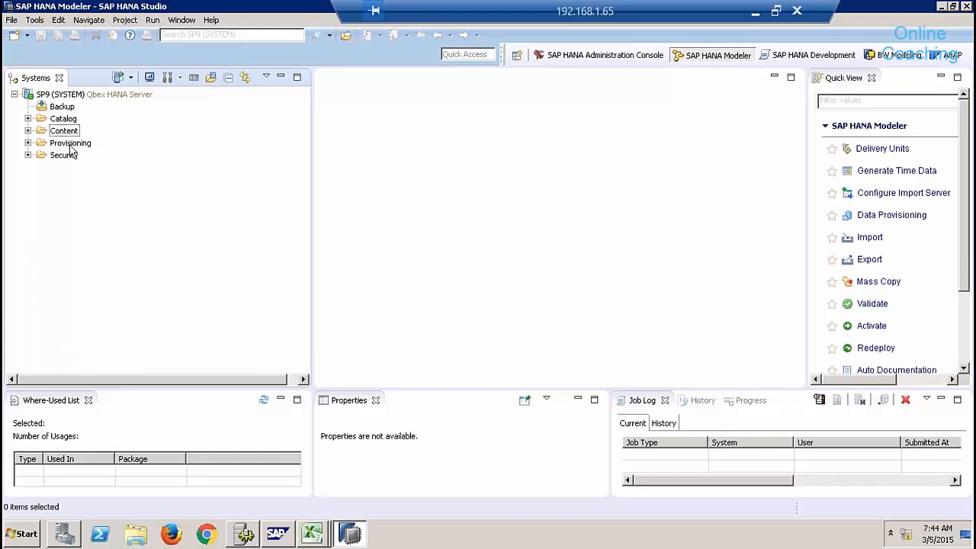
Select the Provisioning folder under SP9 and expand it.
click(70, 145)
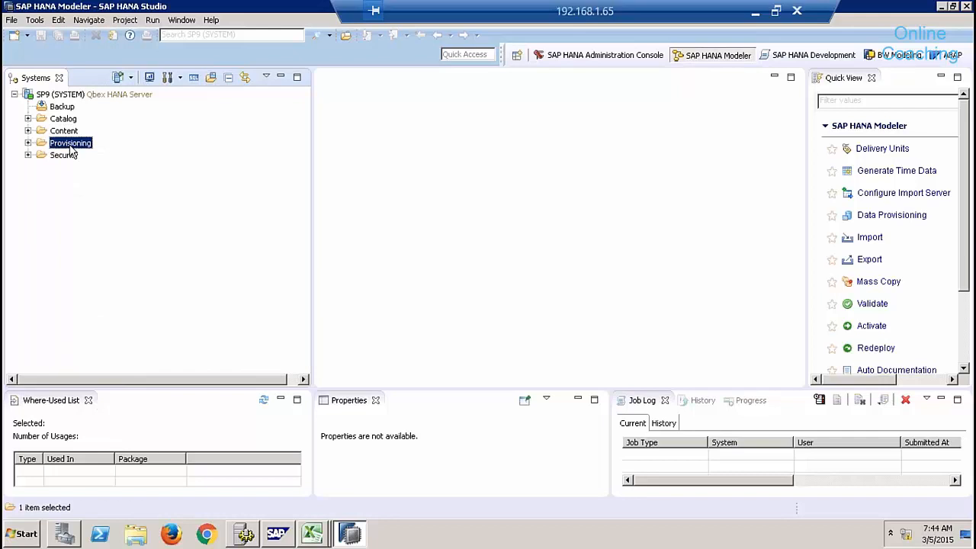
click(28, 143)
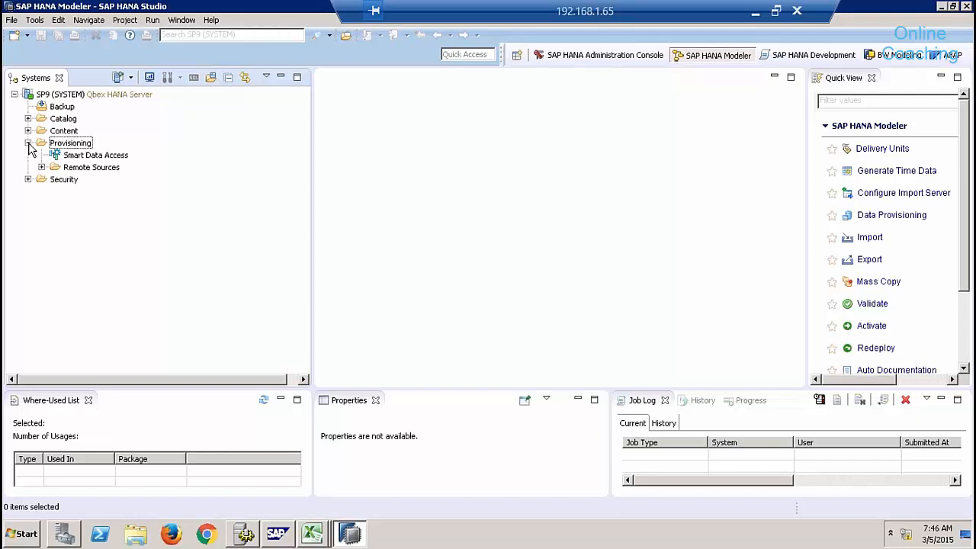
Expand Remote Sources and load the EHP_REMOTE remote source.
click(41, 167)
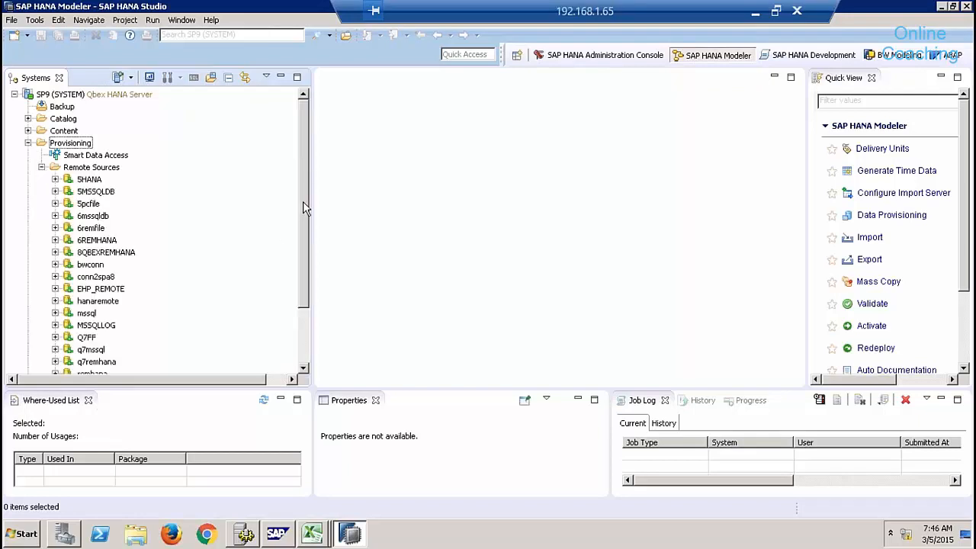
drag(303, 201, 302, 235)
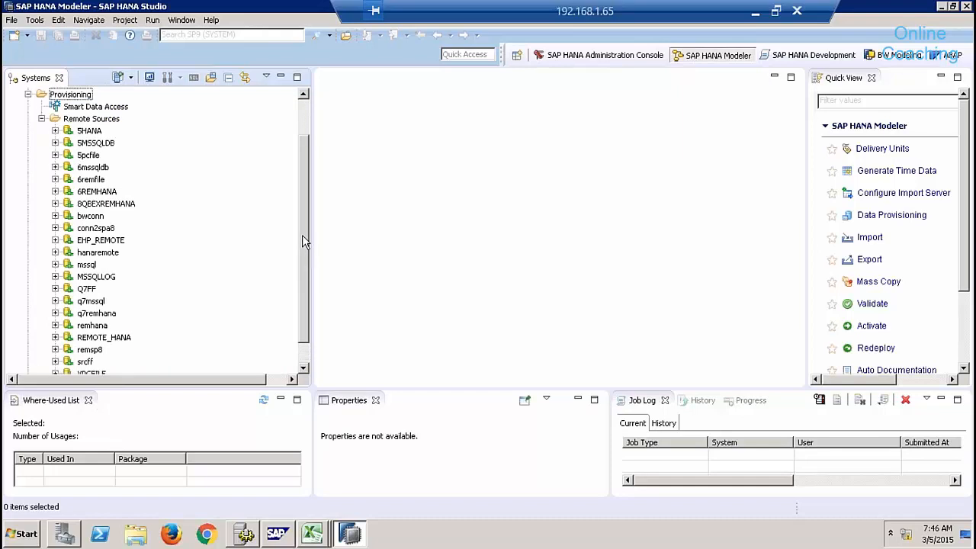
click(55, 240)
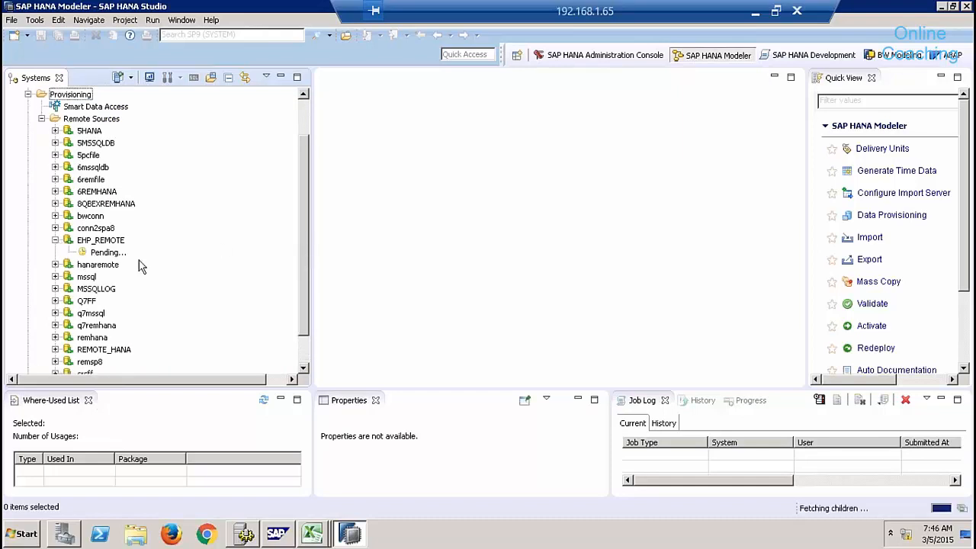
click(12, 543)
click(368, 352)
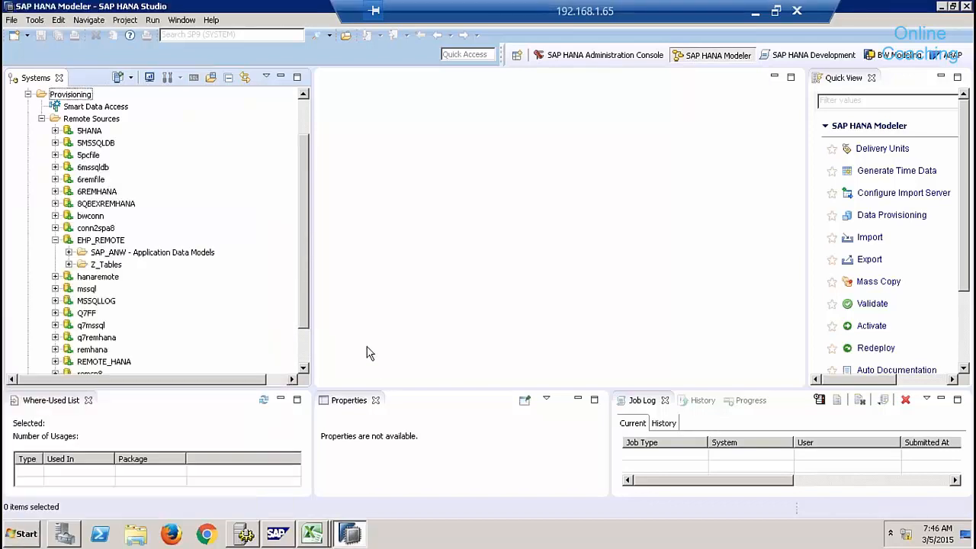
click(109, 239)
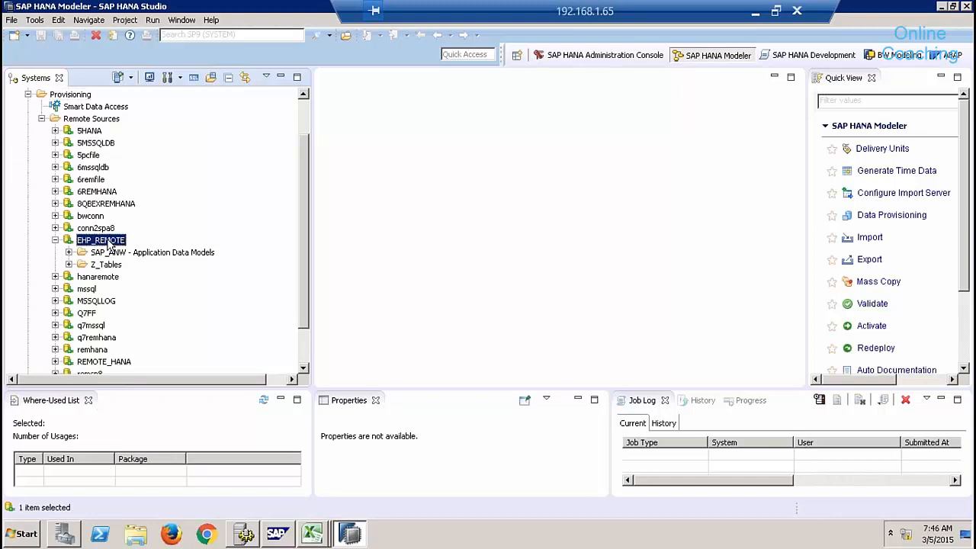
Drill through SAP_ANW, Logistics, SDSLS - AM Sales, SDSLS_SLS and Sales order to the VBAK table.
click(68, 252)
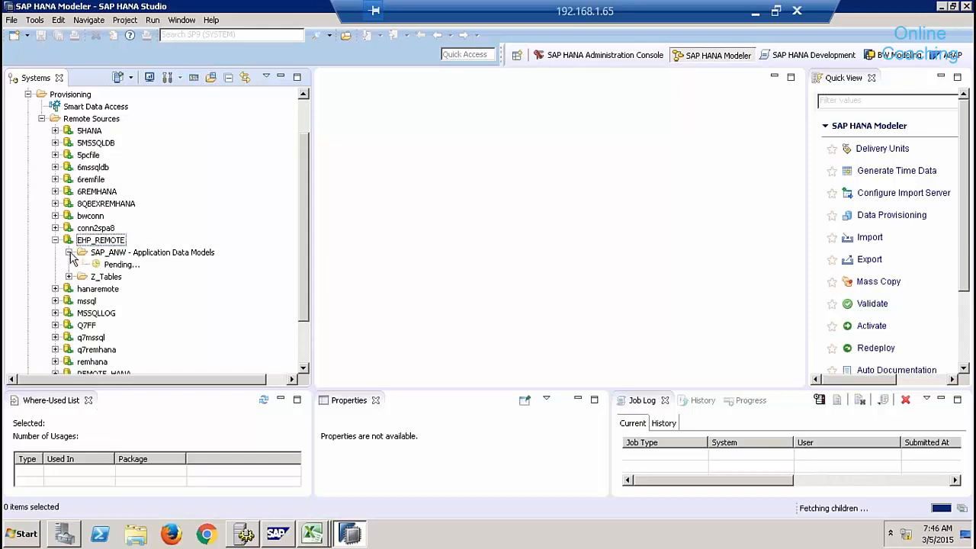
drag(303, 225, 302, 254)
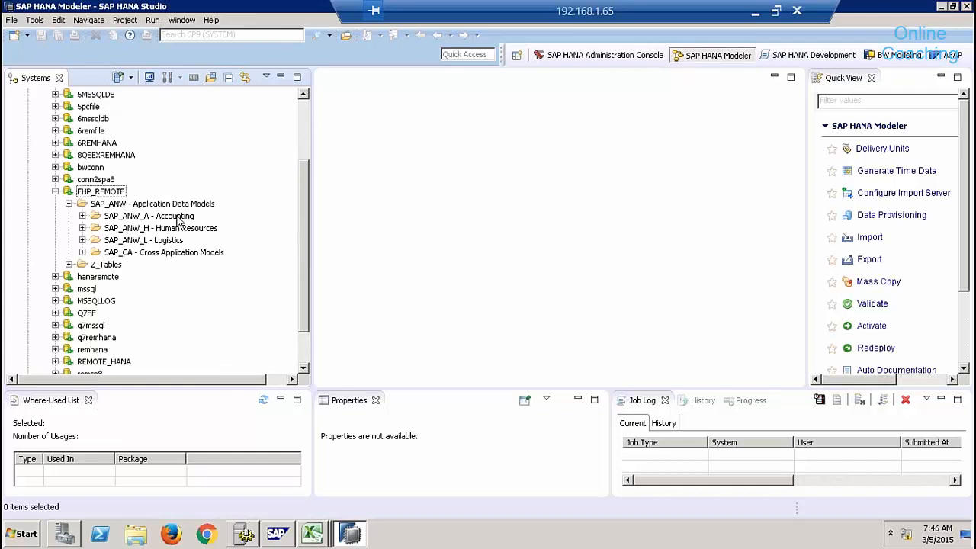
click(82, 241)
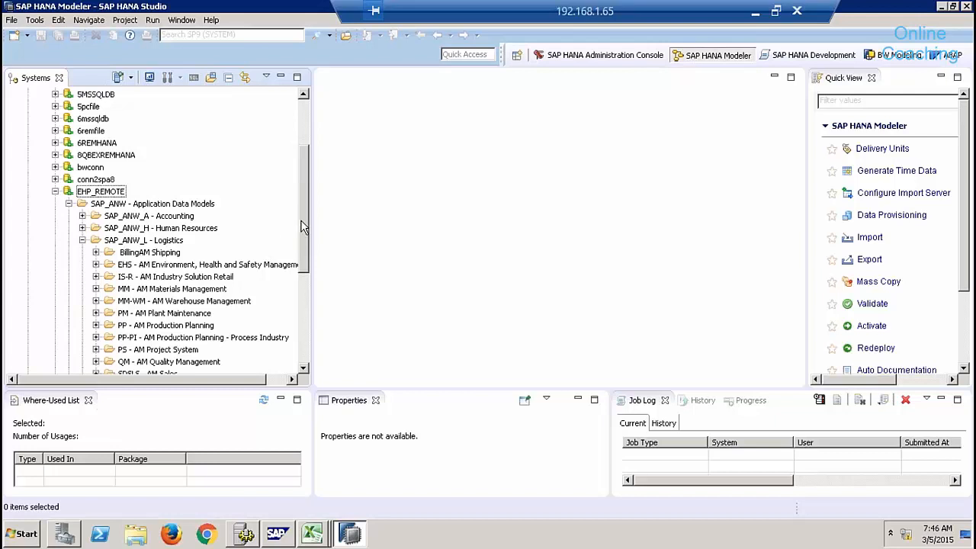
drag(302, 227, 304, 257)
click(96, 313)
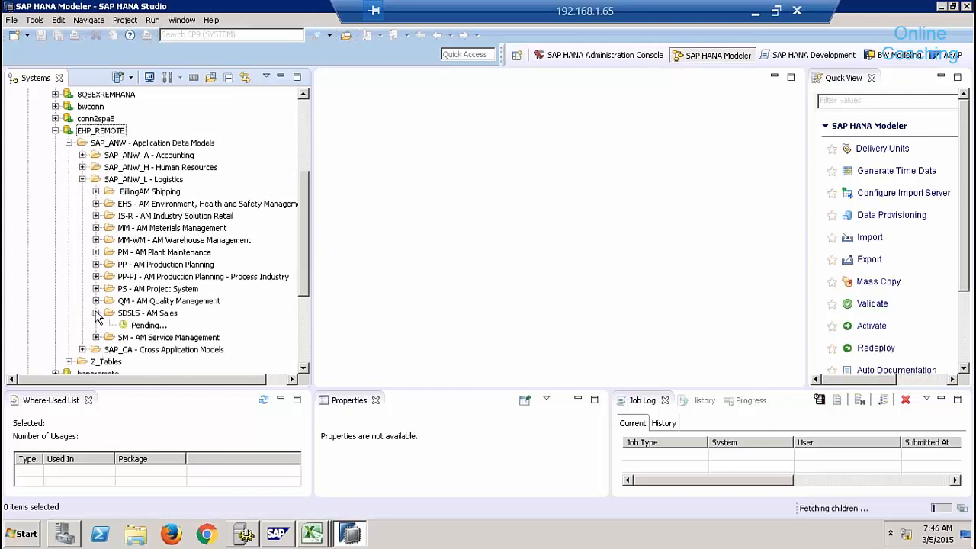
drag(305, 254, 304, 305)
click(109, 325)
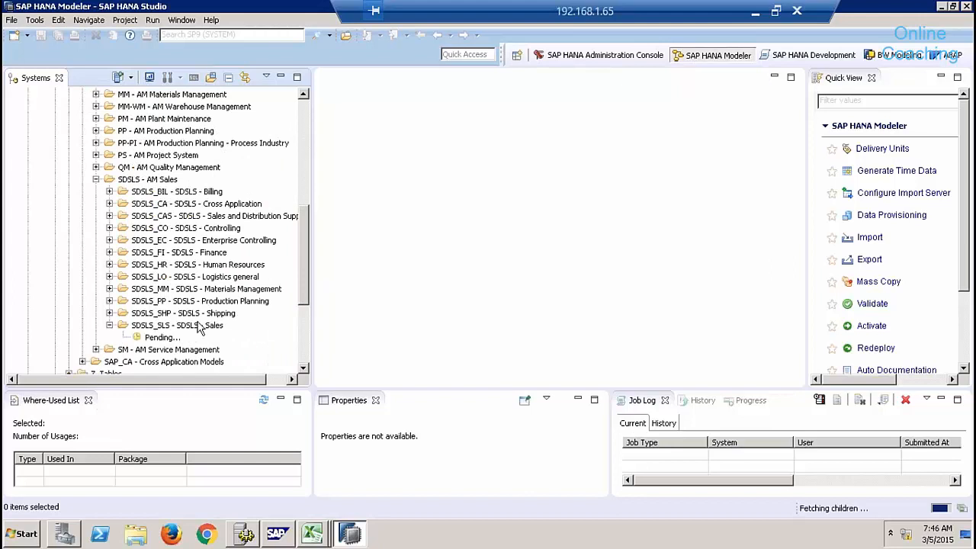
drag(303, 250, 304, 294)
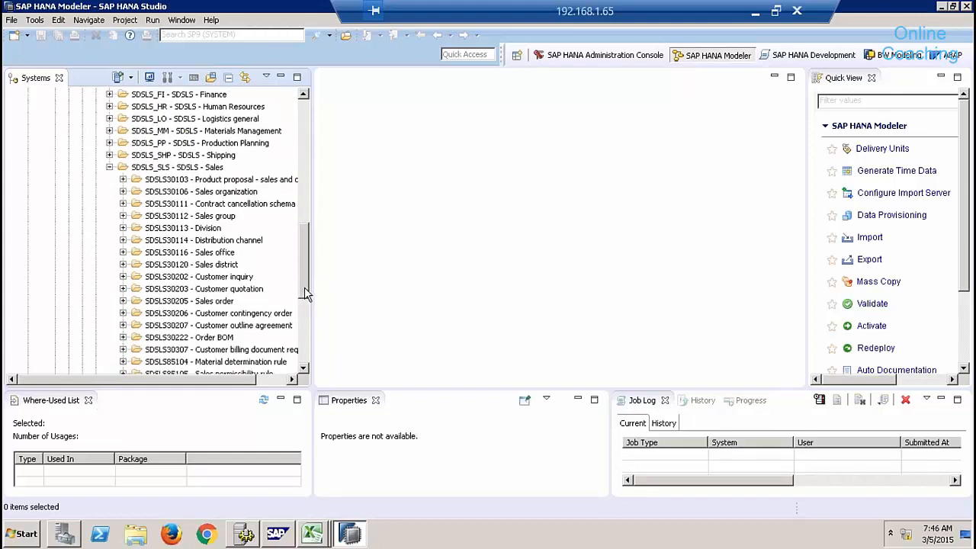
click(122, 300)
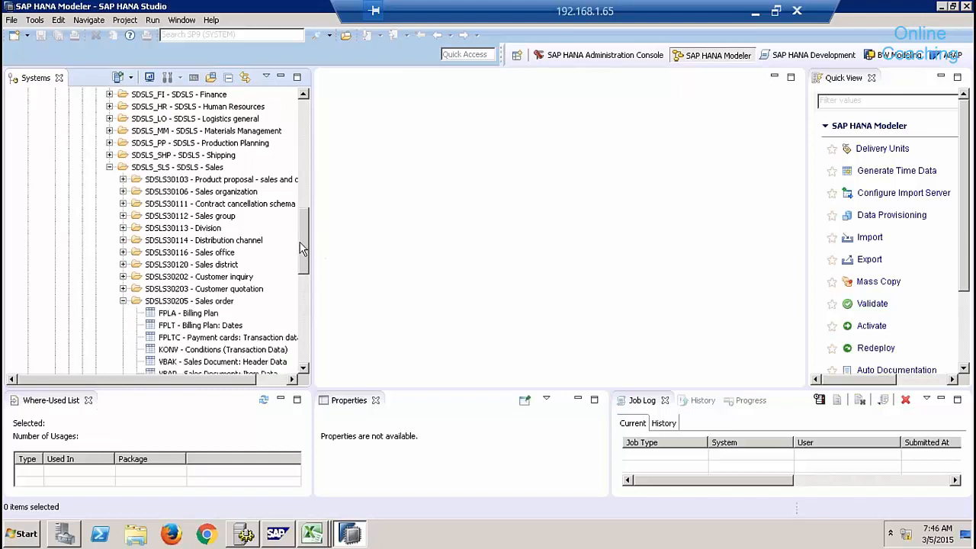
drag(299, 252, 302, 272)
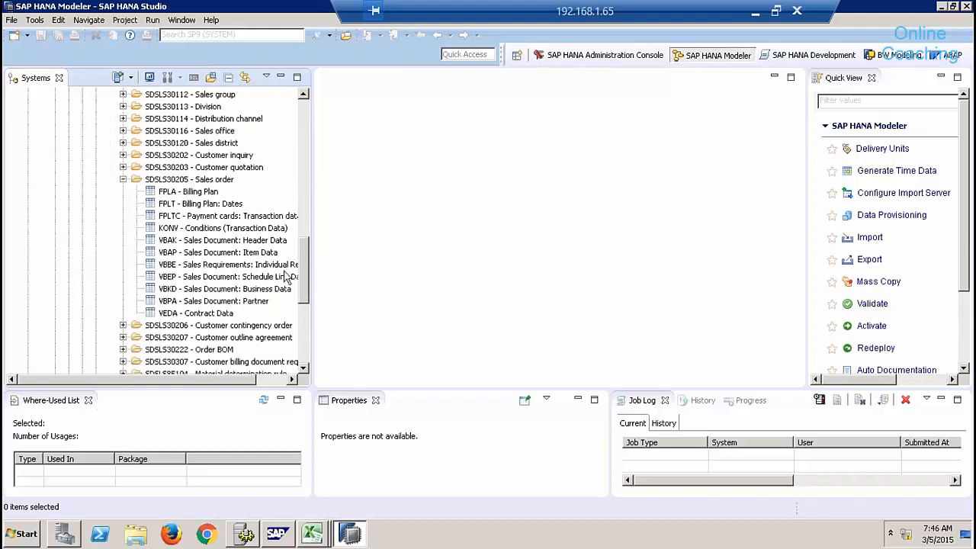
click(172, 243)
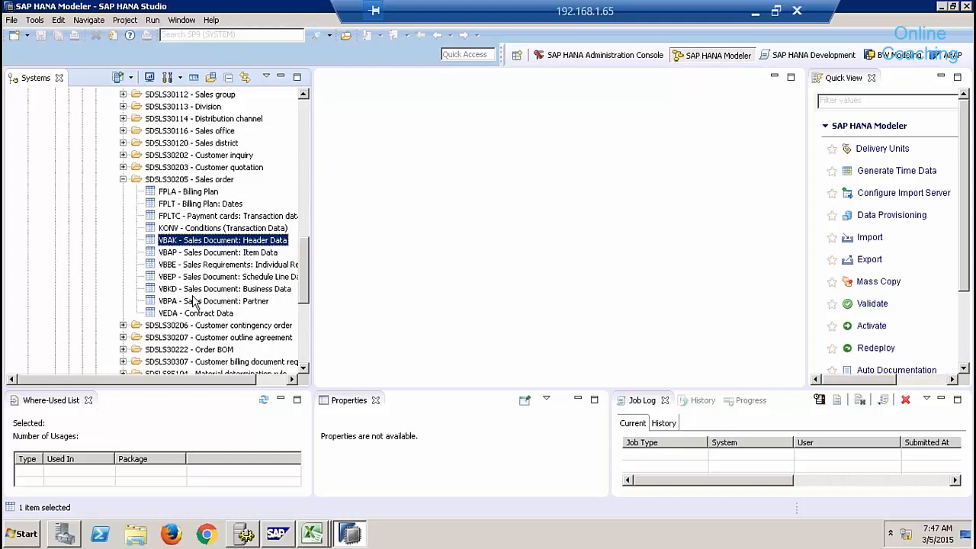
Dismiss VBAK's action menu, collapse SDSLS - AM Sales and SAP_ANW, and select Remote Sources.
right_click(180, 245)
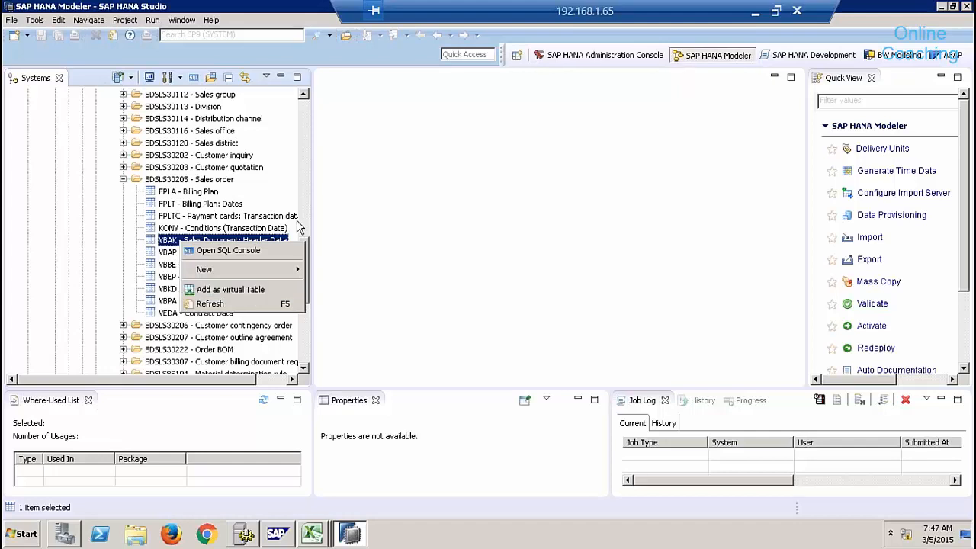
click(306, 191)
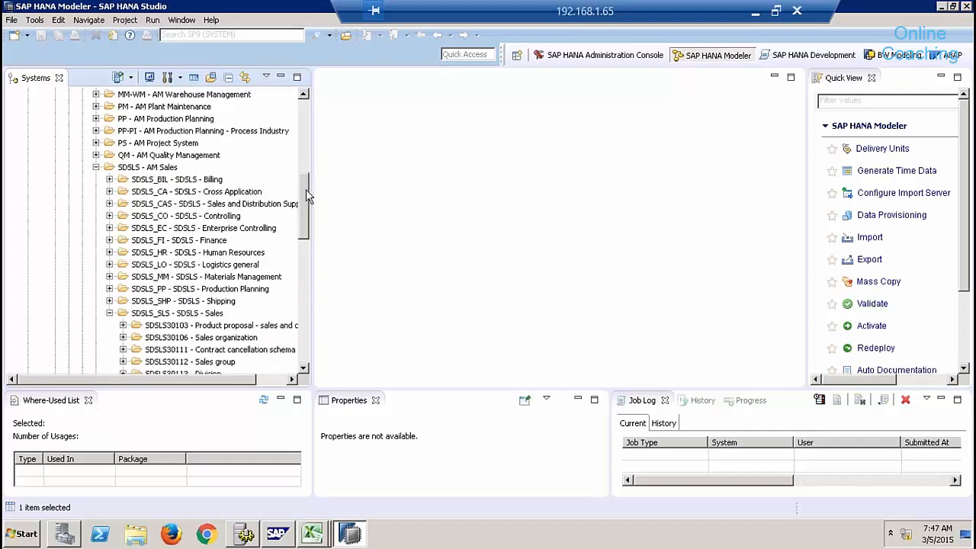
click(96, 167)
scroll(298, 108, up, 10)
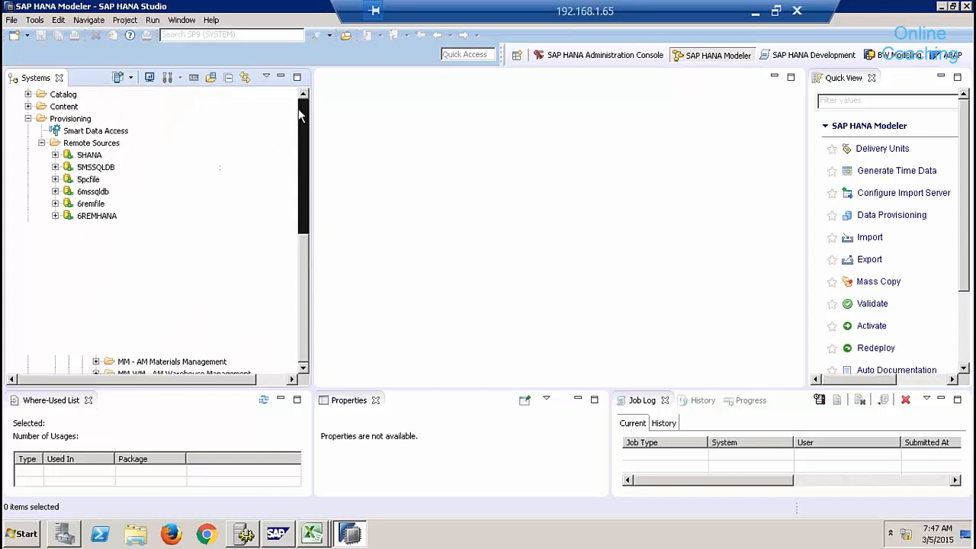
click(69, 275)
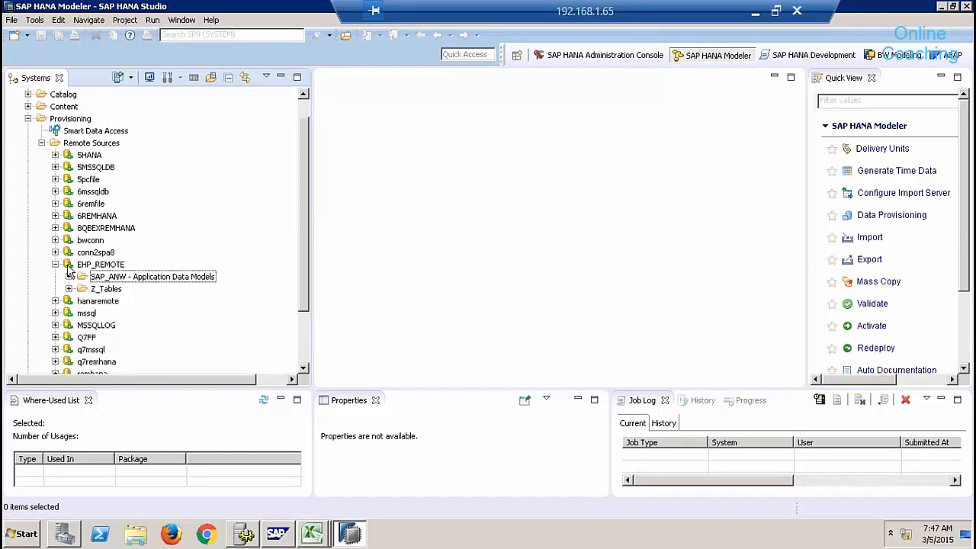
click(95, 144)
Create a New Remote Source and review the Adapter Name list, keeping ASE (ODBC).
right_click(96, 144)
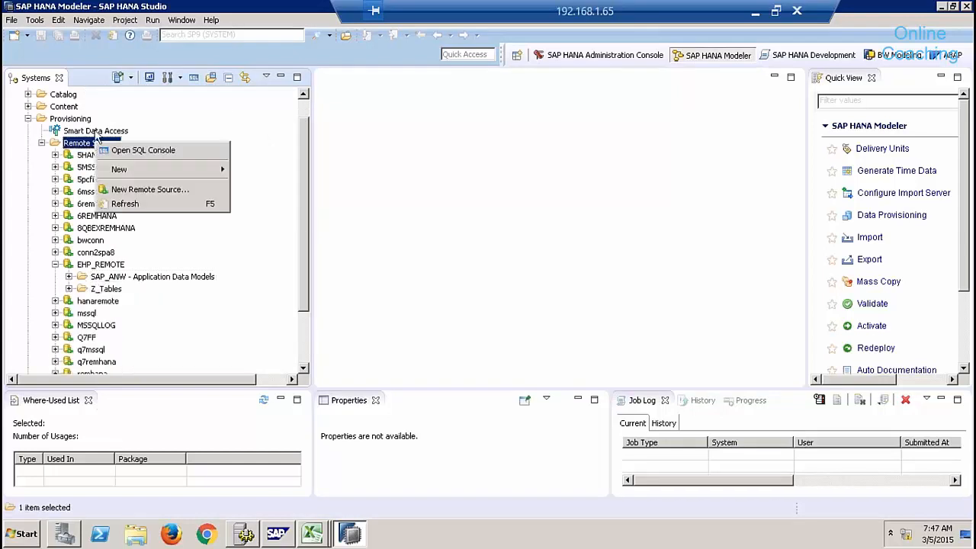
click(166, 190)
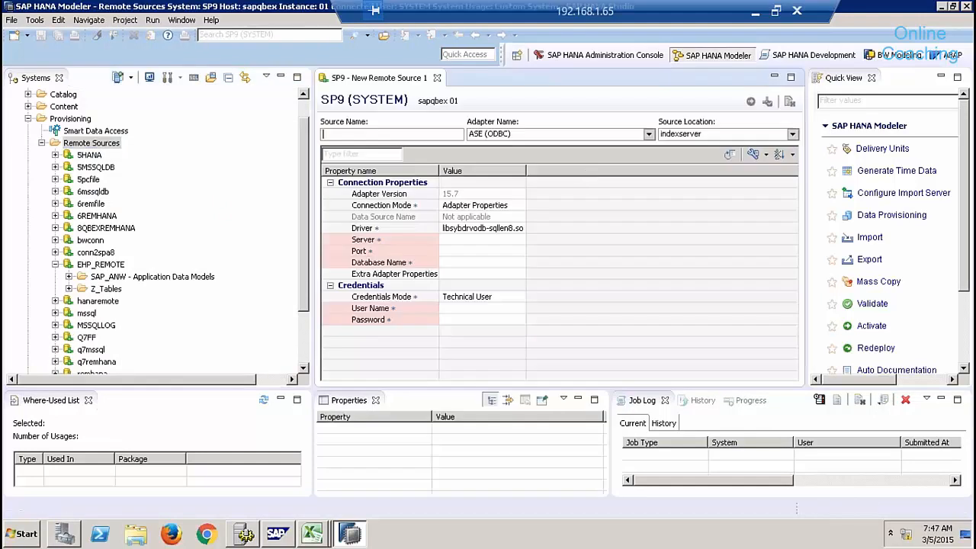
click(649, 134)
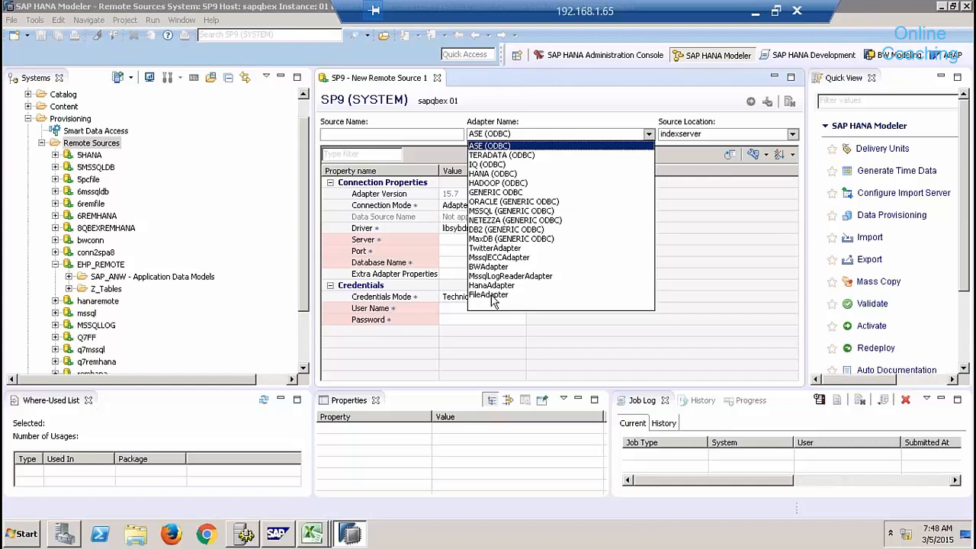
click(553, 113)
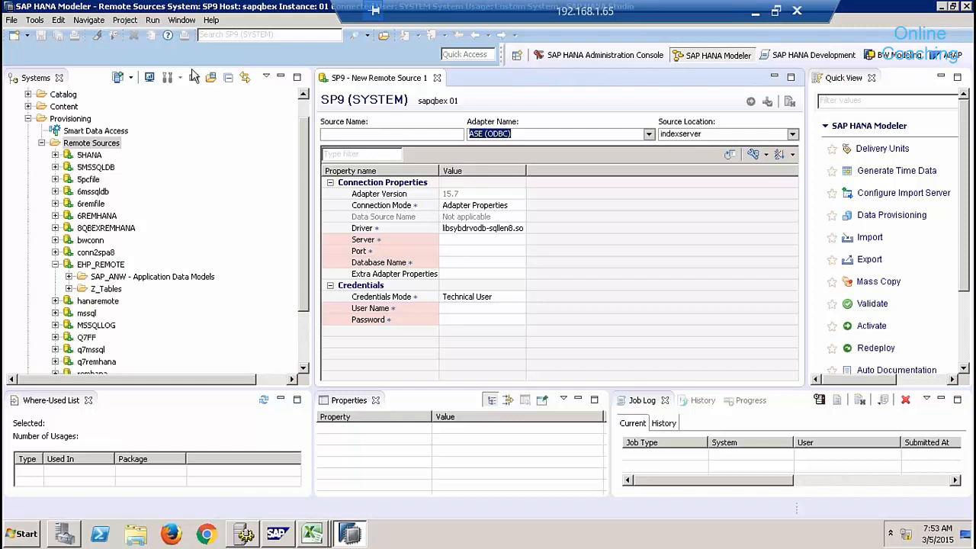
click(13, 20)
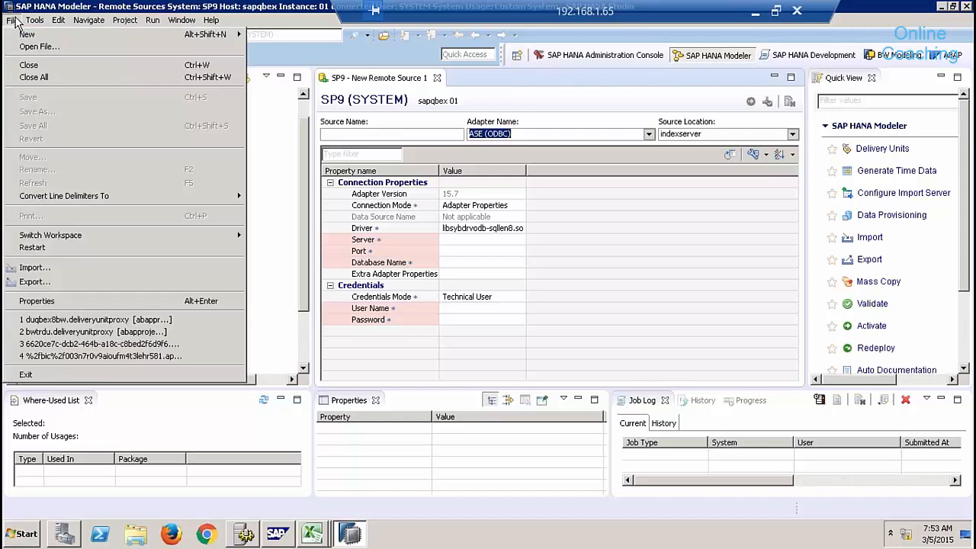
click(70, 272)
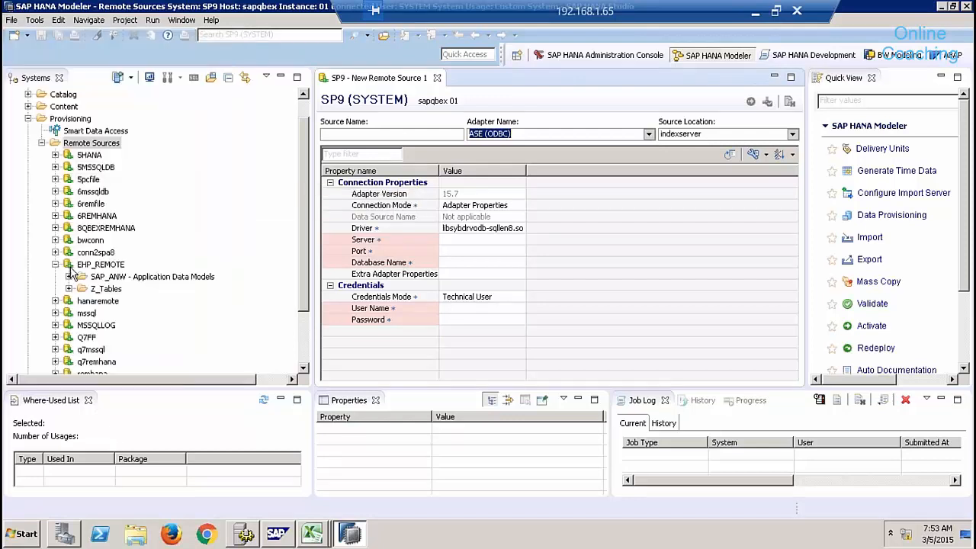
click(459, 257)
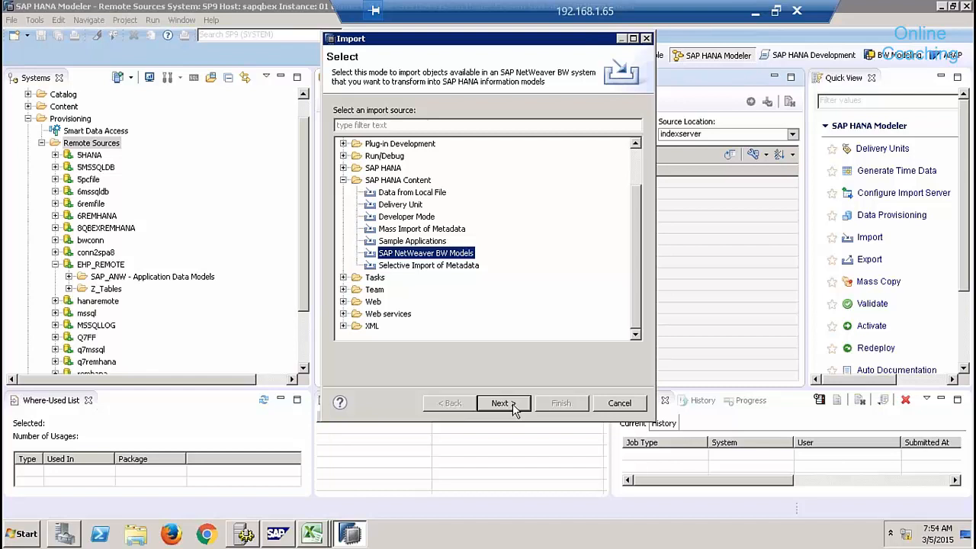
click(620, 403)
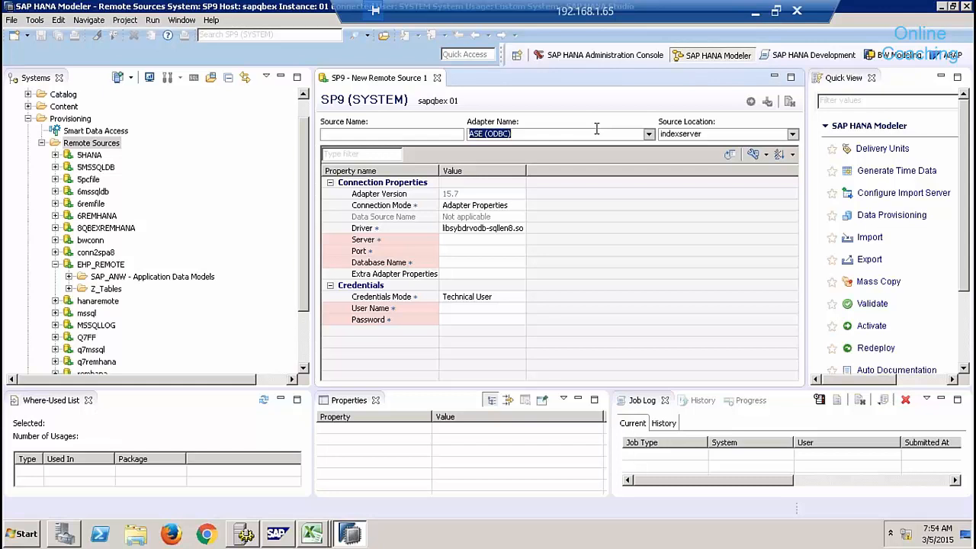
click(648, 135)
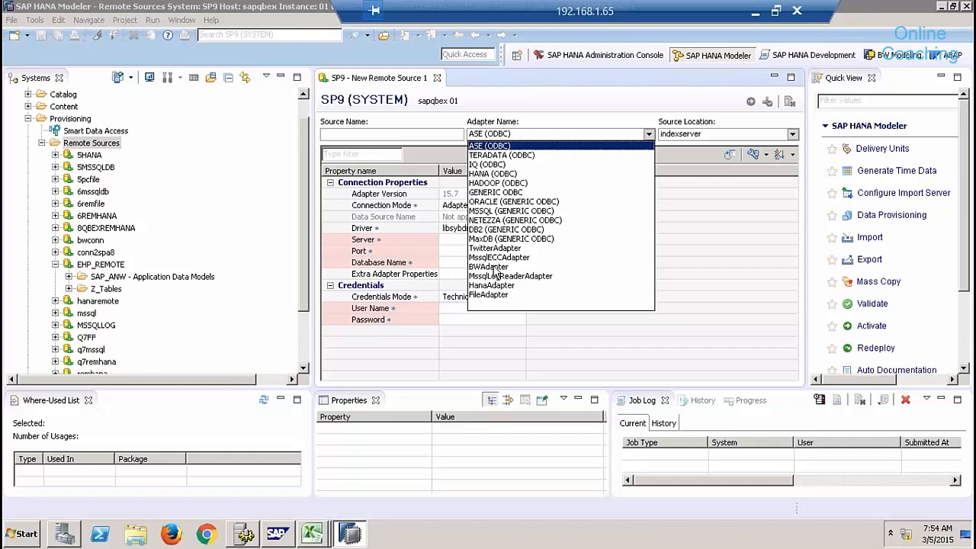
click(566, 98)
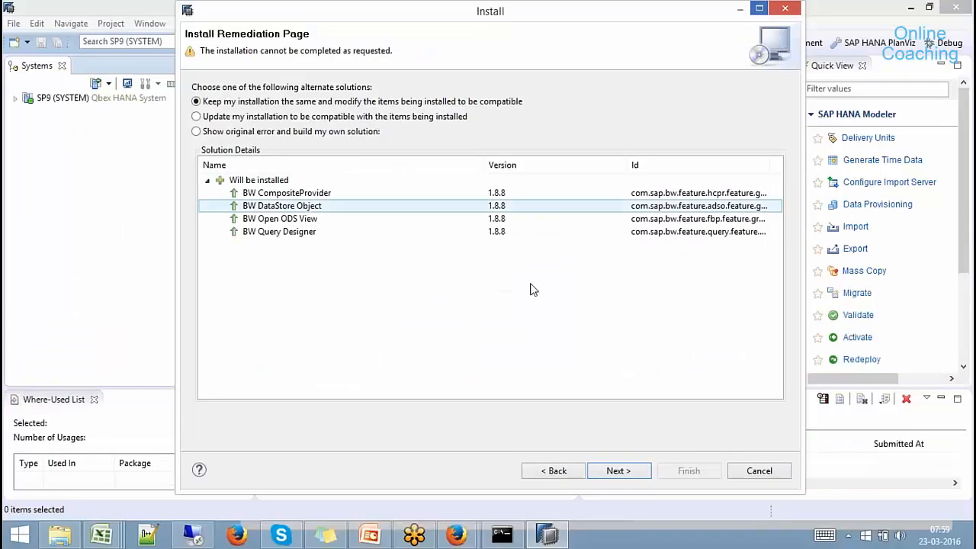
Continue past the install plan, accept the licence terms, finish the BW install, and minimize Studio.
click(616, 472)
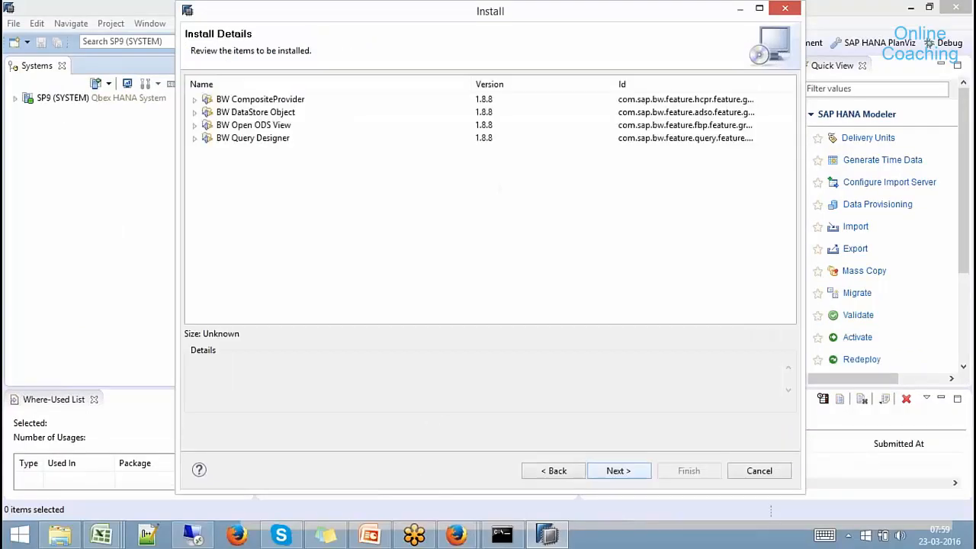
key(Return)
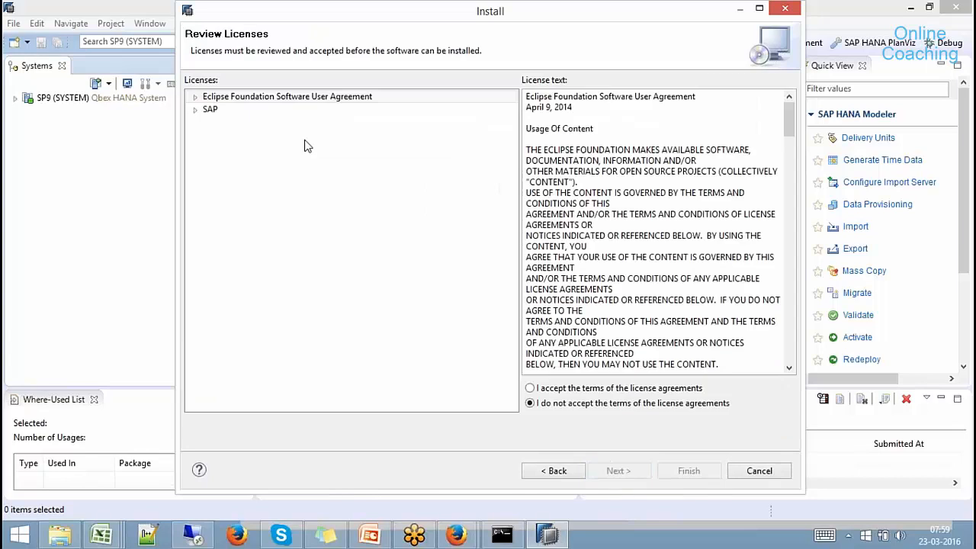
click(575, 389)
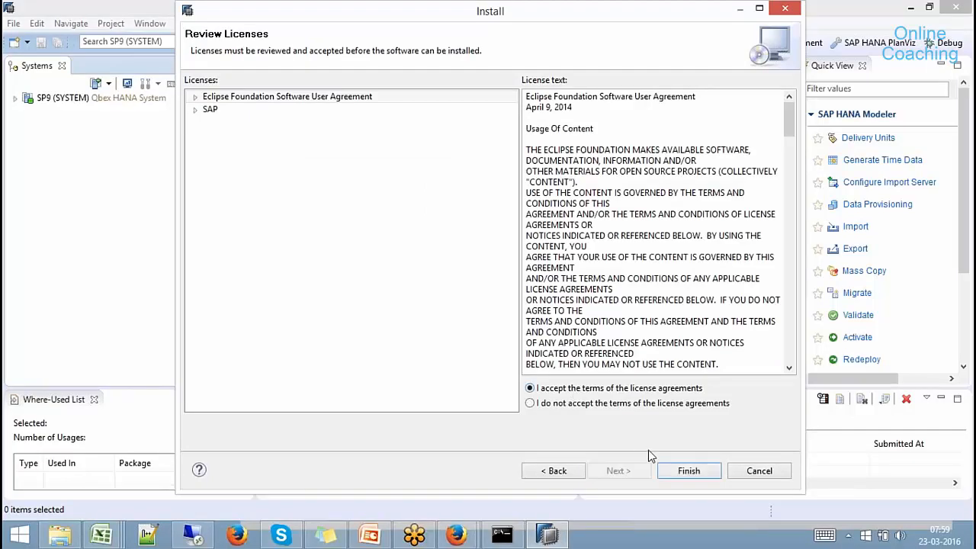
click(688, 470)
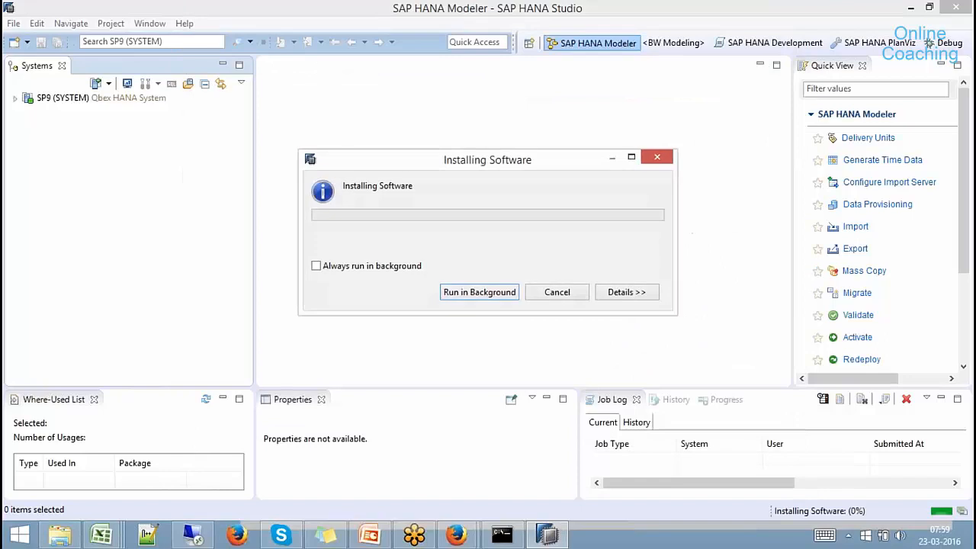
click(910, 7)
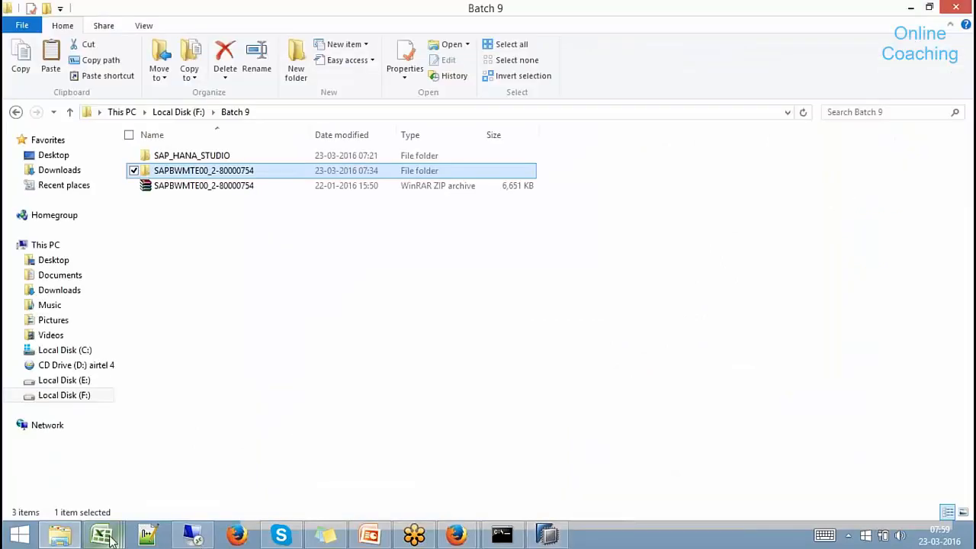
In Book3, enter 'BW System' in D20 and outline D20:G26 with Outside Borders.
mouse_move(101, 534)
click(453, 424)
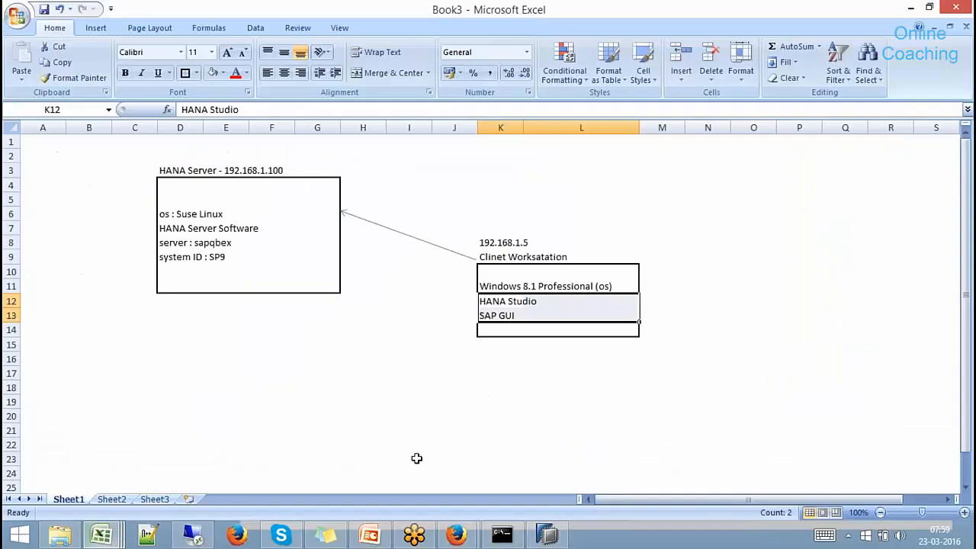
click(182, 420)
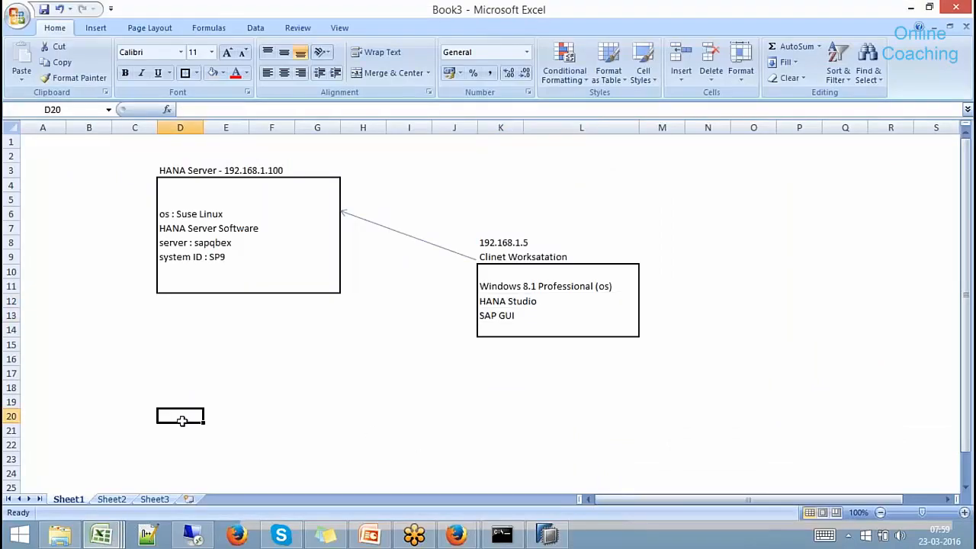
text(BW Sy)
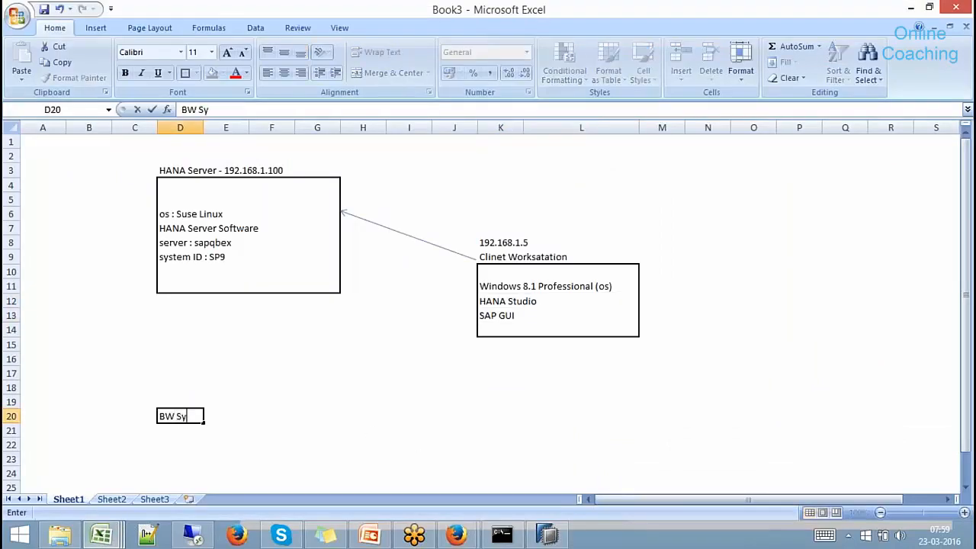
text(stem)
key(Return)
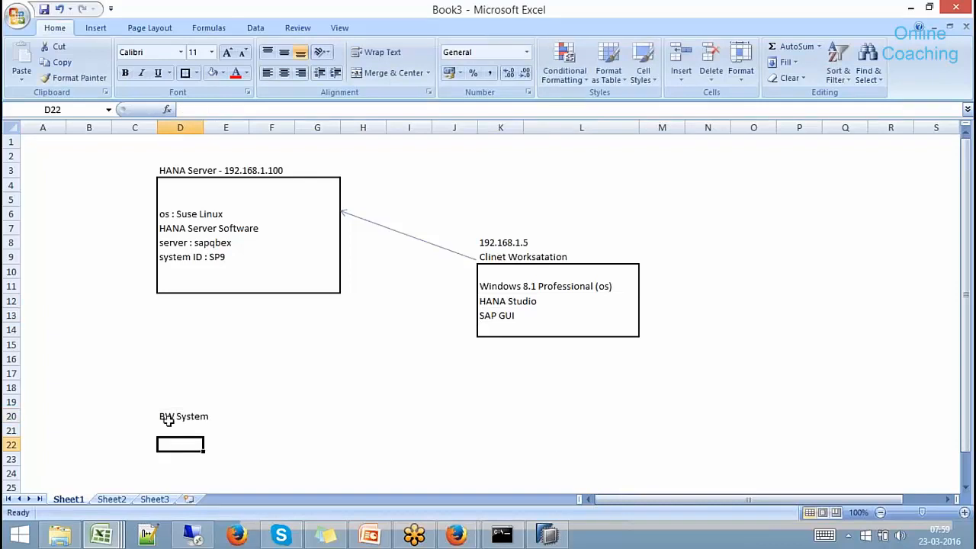
drag(170, 416, 310, 457)
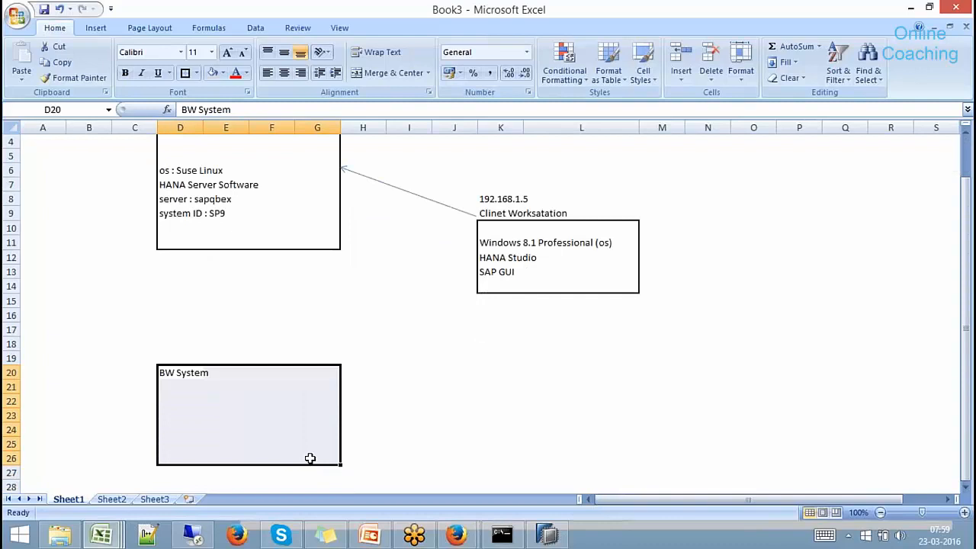
click(185, 73)
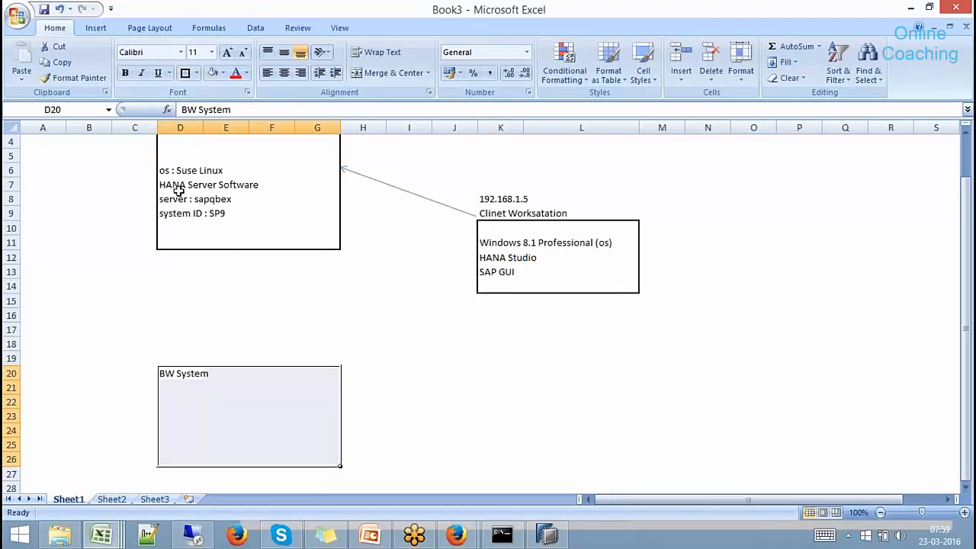
Draw a Can shape directly below the BW System box and label it 'HANA'.
click(96, 31)
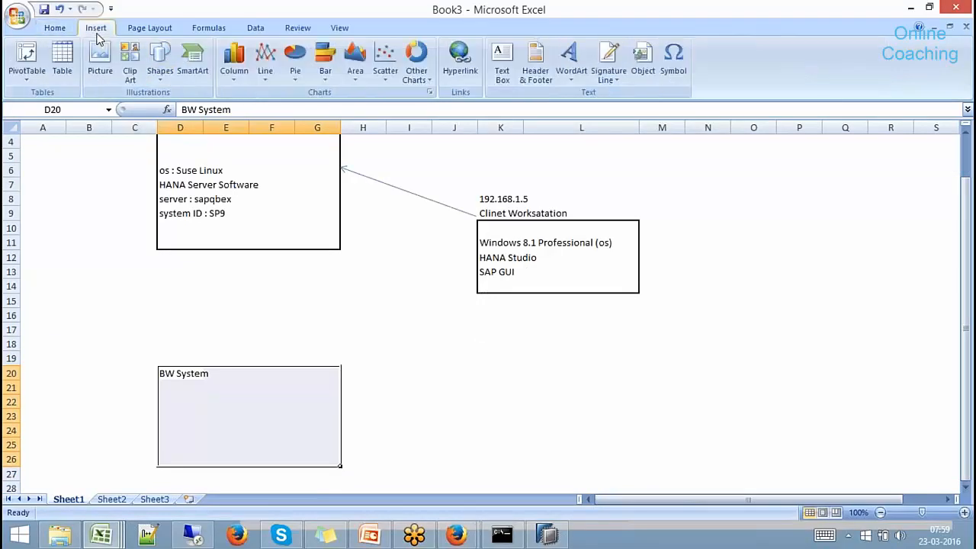
click(161, 73)
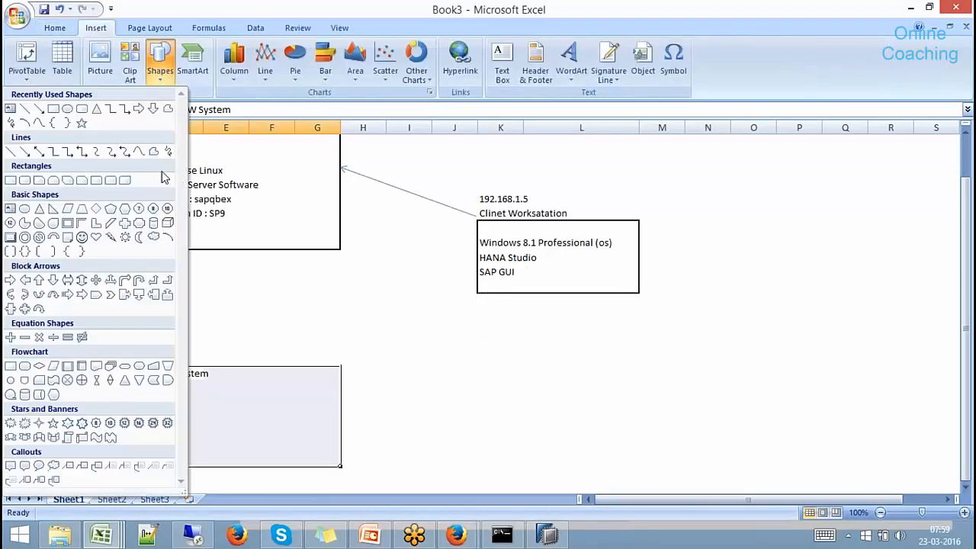
click(153, 225)
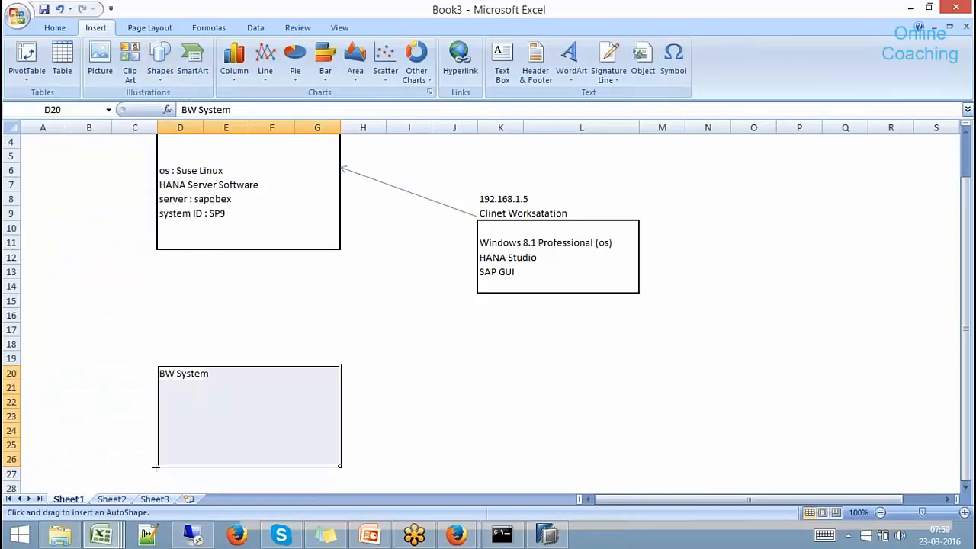
mouse_move(156, 470)
mouse_down()
mouse_move(319, 488)
mouse_move(349, 366)
mouse_move(331, 308)
mouse_move(342, 218)
mouse_up()
drag(964, 331, 965, 294)
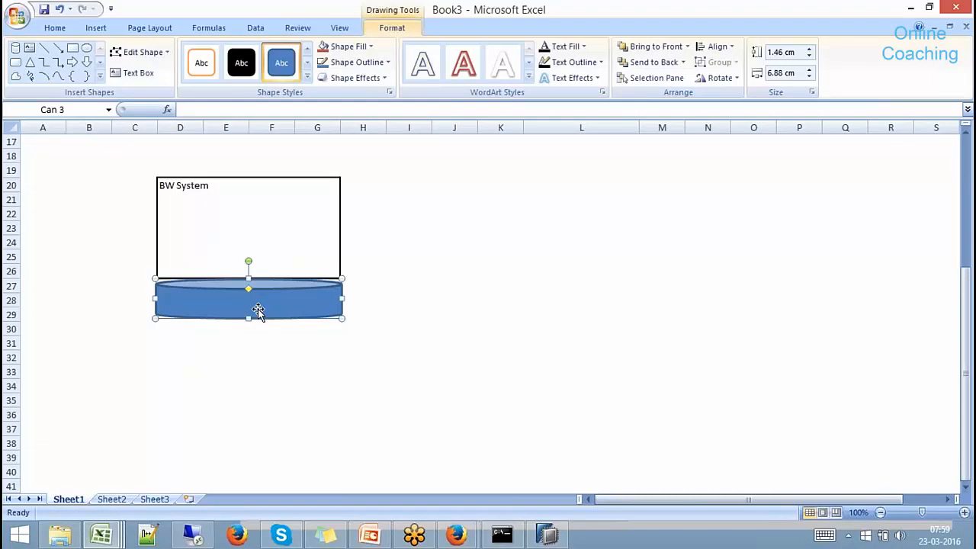
text(HANA)
click(409, 328)
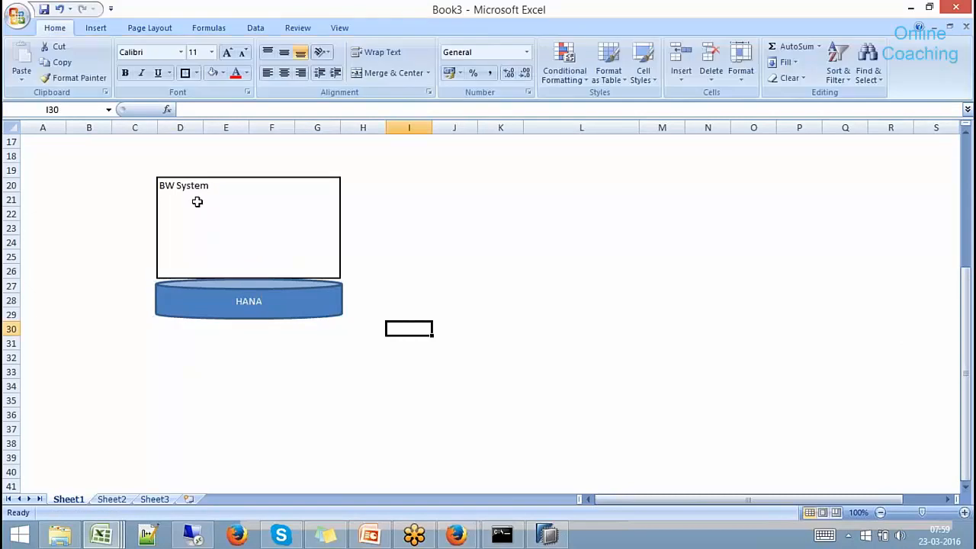
click(188, 187)
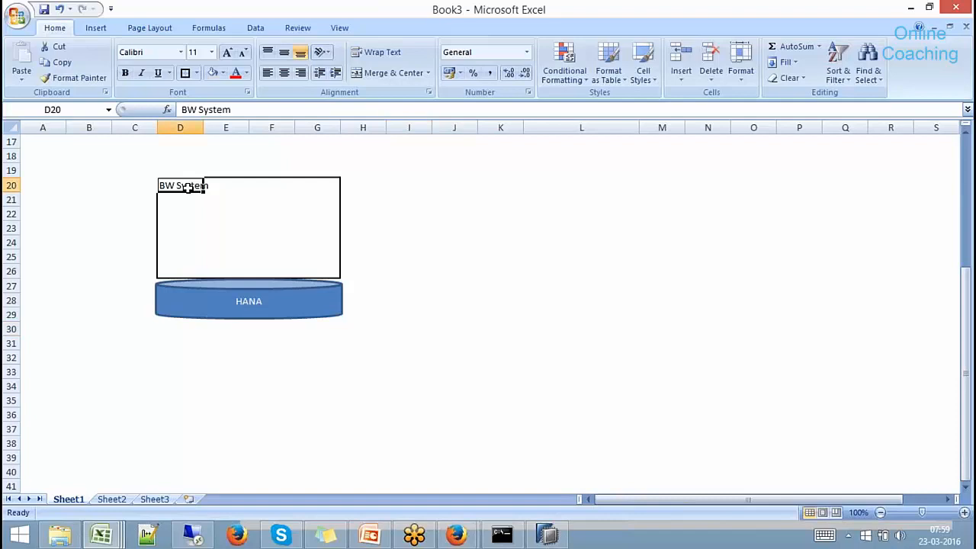
click(252, 300)
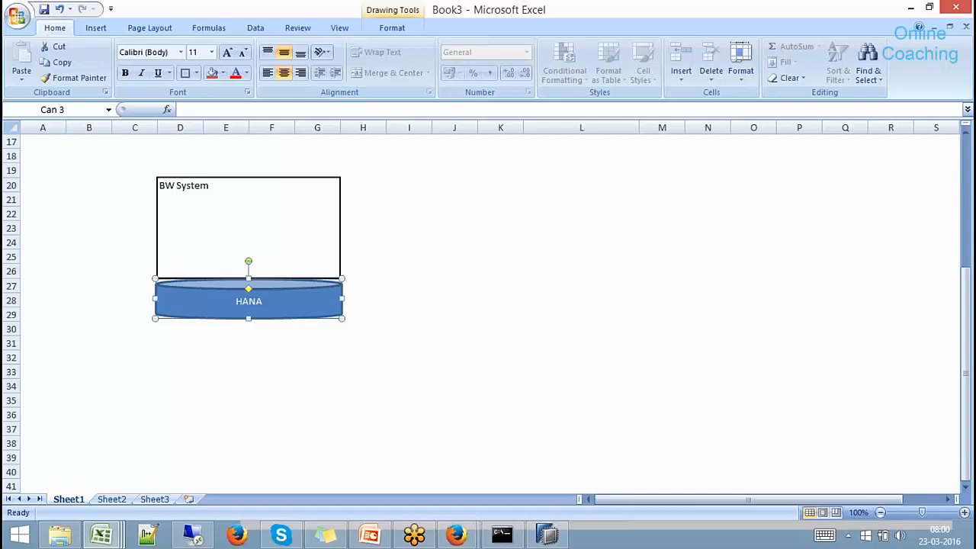
Draw a small Cube shape inside the BW System box near cell E22.
click(250, 216)
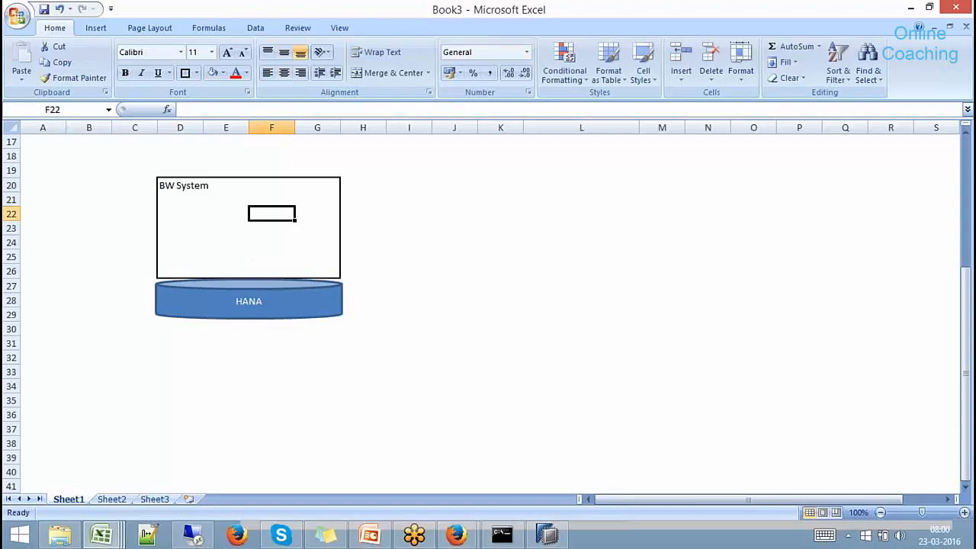
click(235, 216)
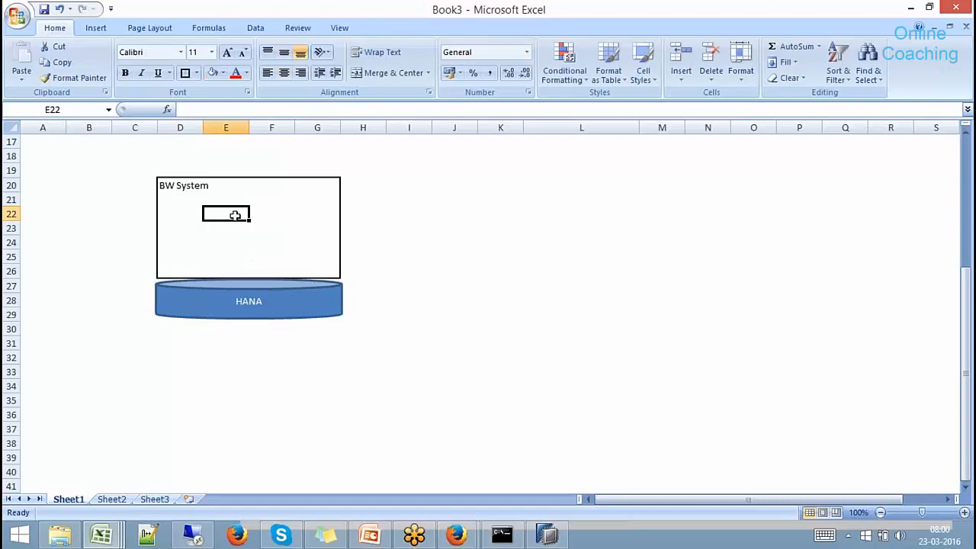
click(101, 30)
click(162, 79)
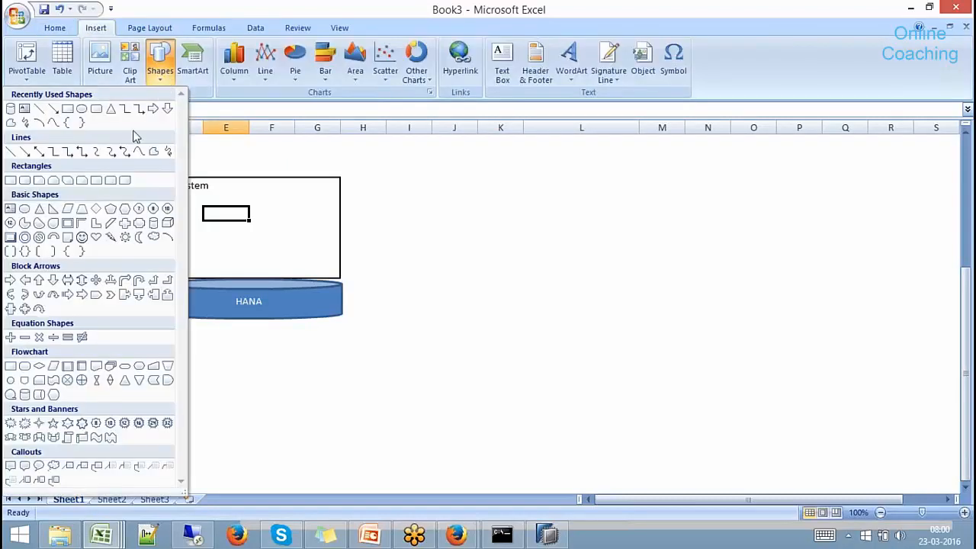
click(167, 223)
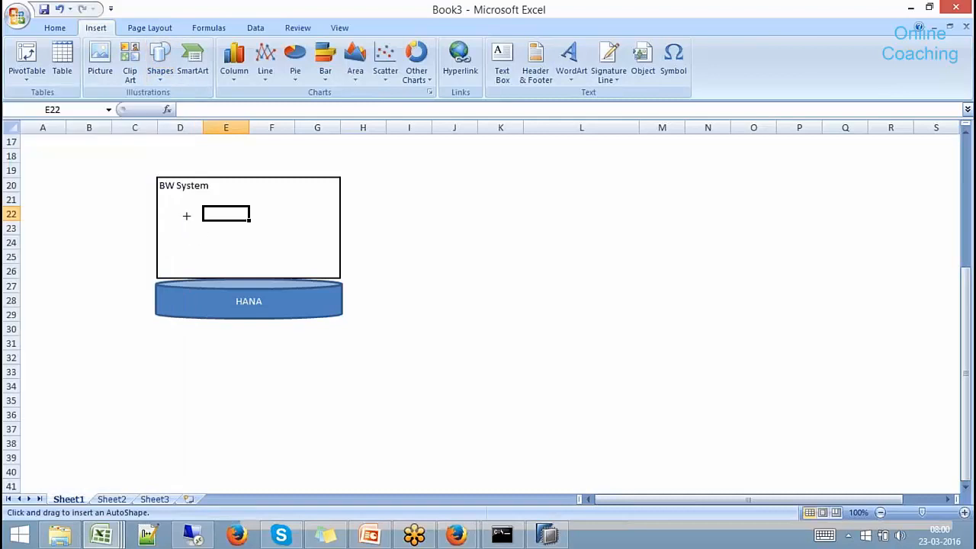
drag(187, 214, 205, 238)
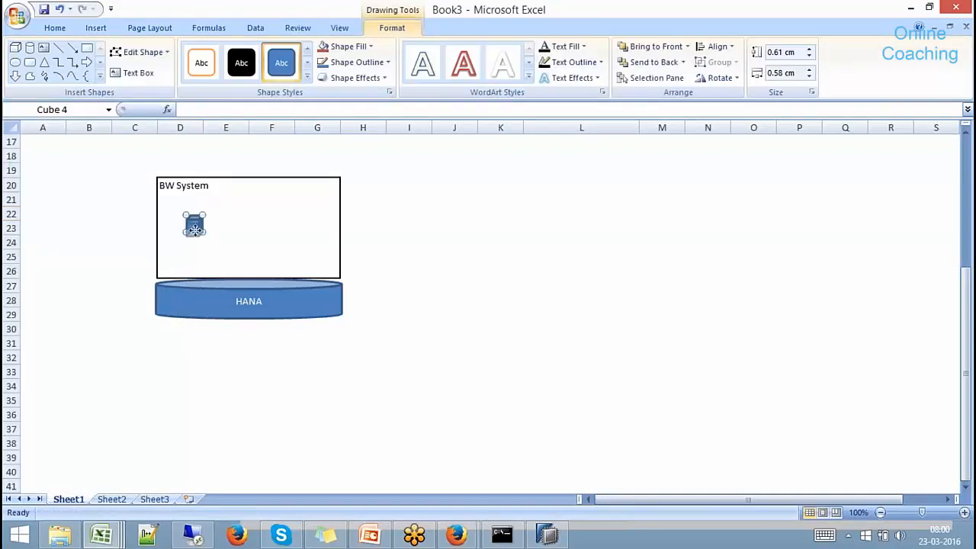
click(424, 258)
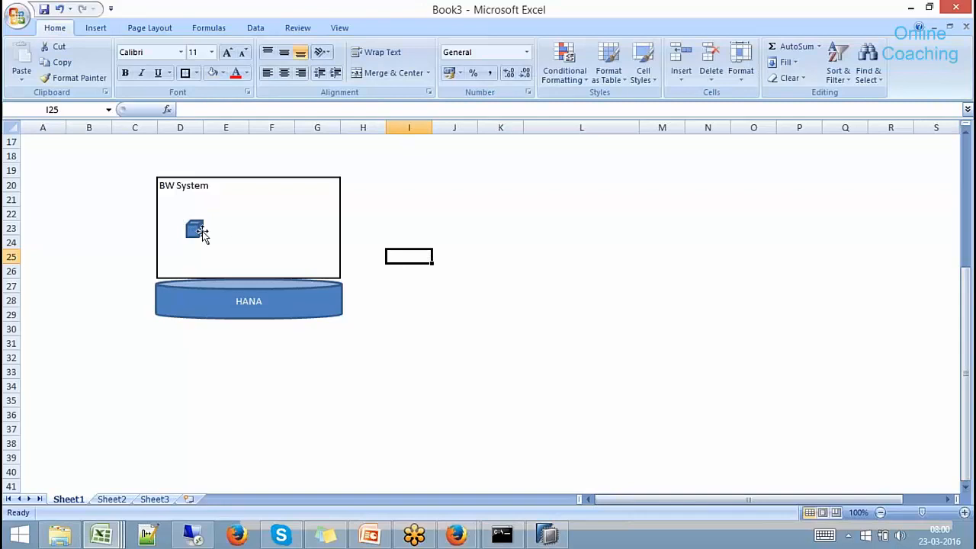
click(221, 300)
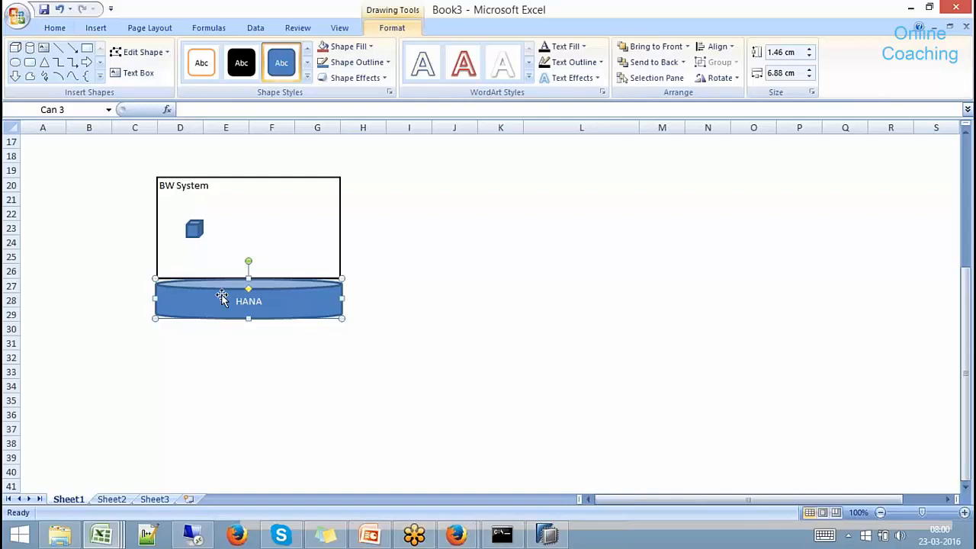
click(197, 228)
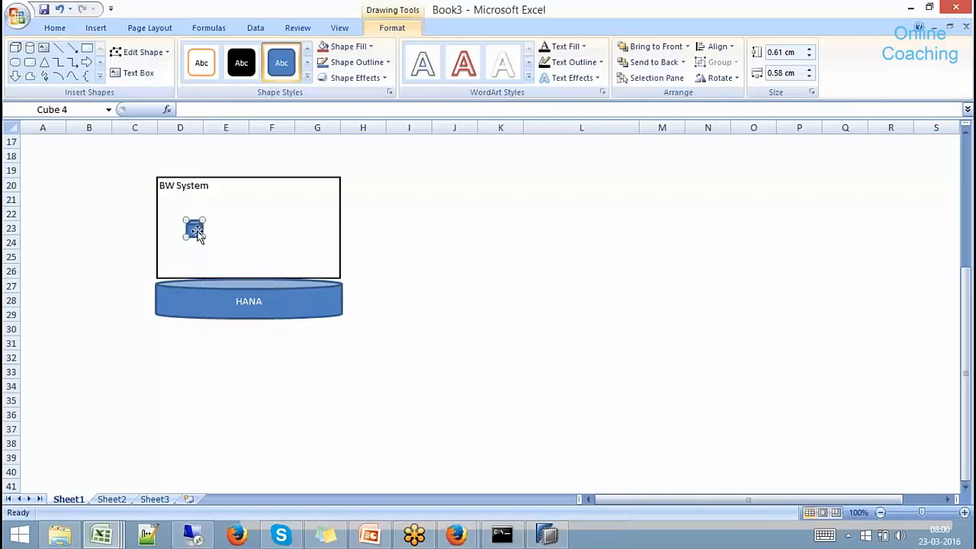
click(202, 294)
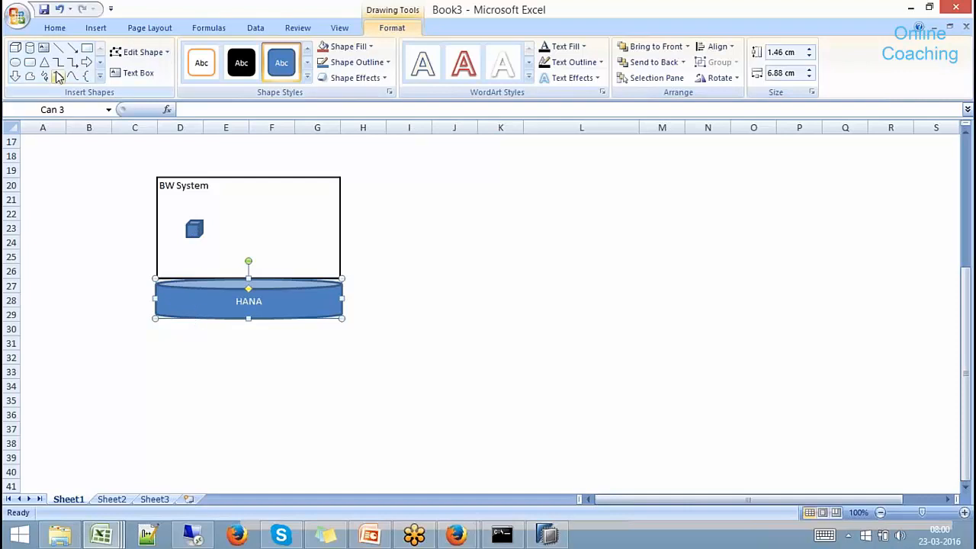
Draw a small cylinder and a triangle in the box, labelling the triangle 'MP' in G23.
click(29, 47)
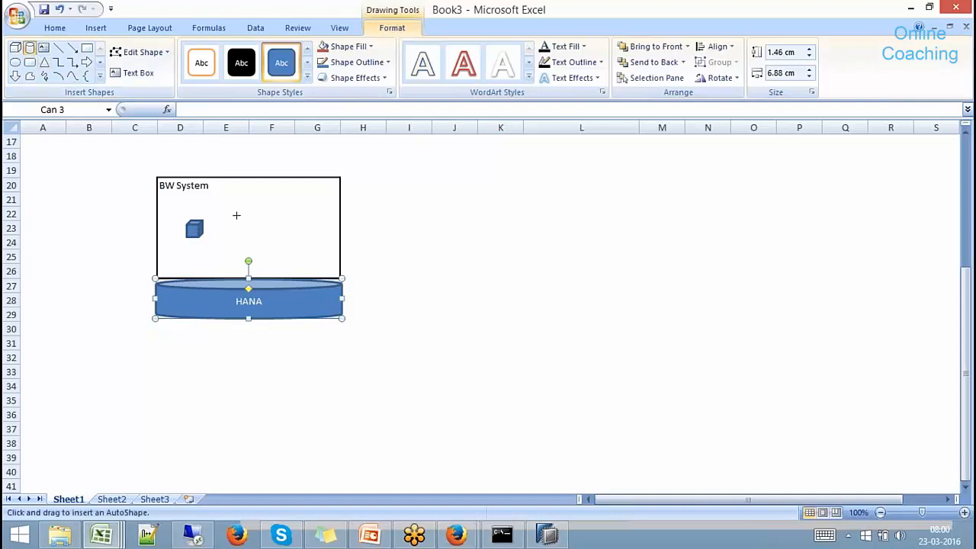
drag(233, 214, 260, 234)
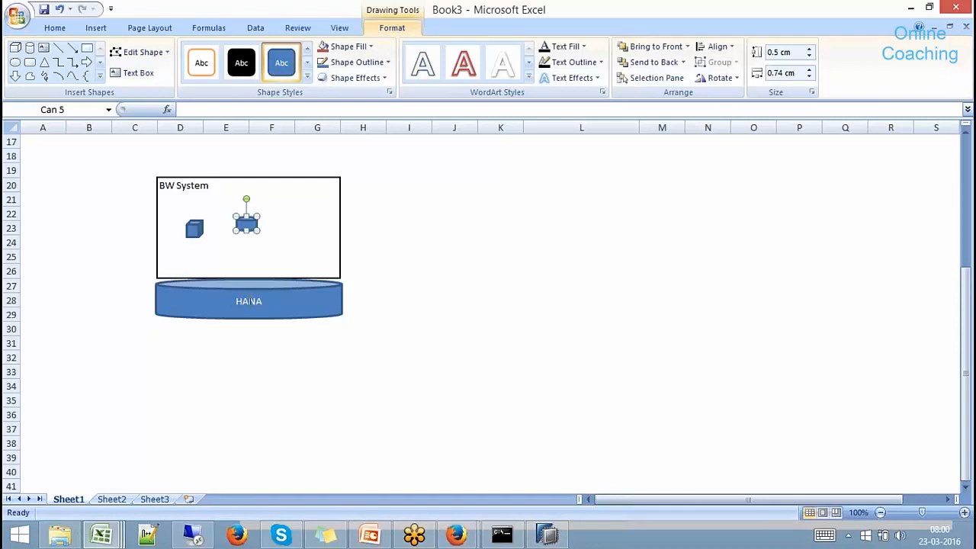
click(44, 62)
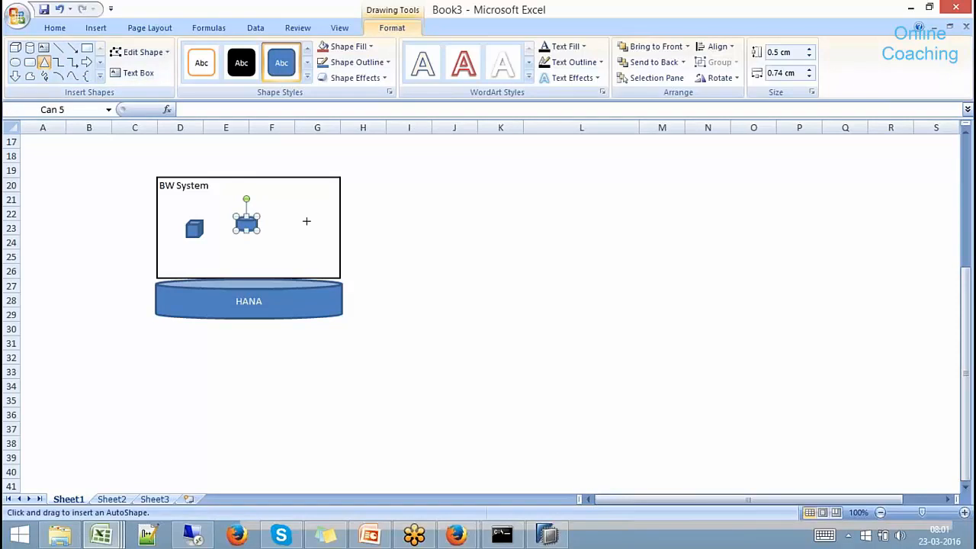
drag(295, 207, 322, 227)
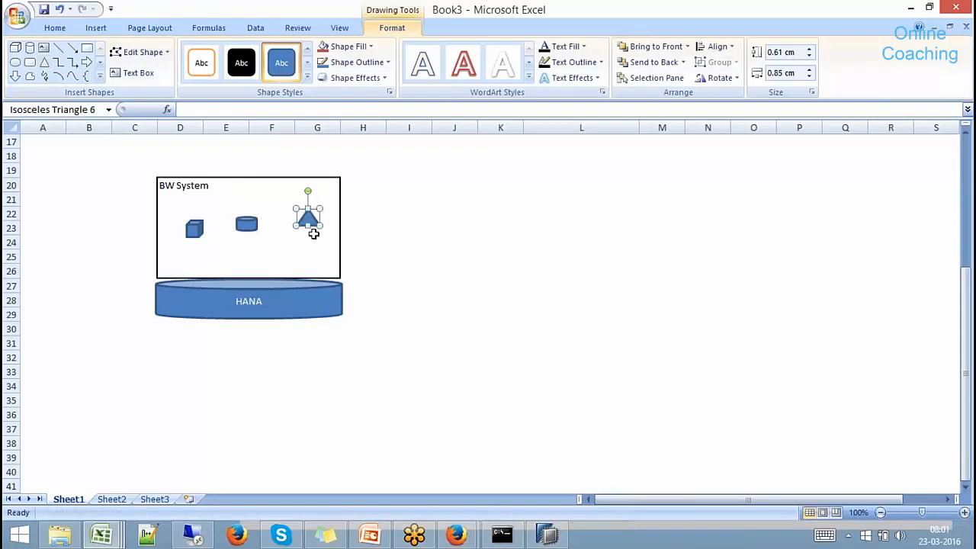
click(312, 231)
text(MP)
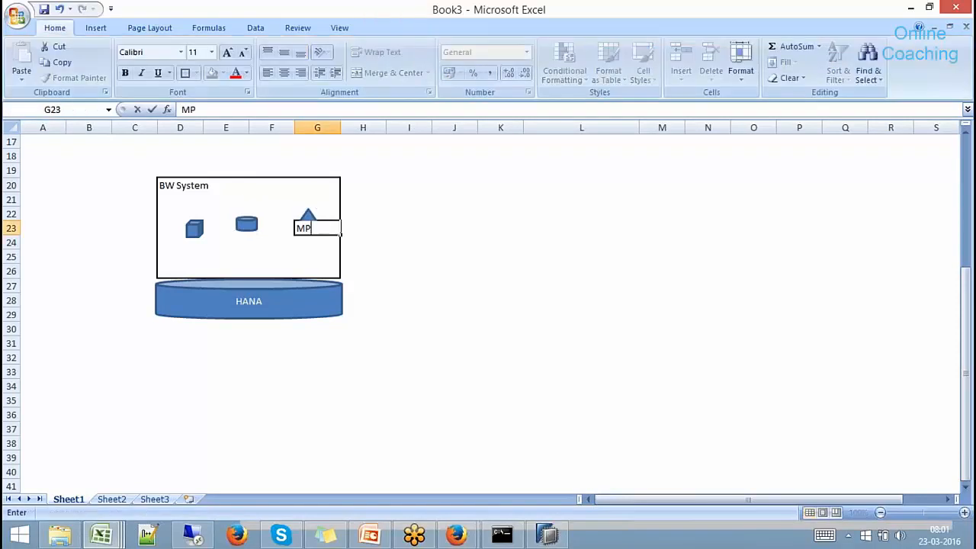
click(400, 253)
Check the triangle, then type 'Bex Query' into F21 above the small cylinder.
click(308, 215)
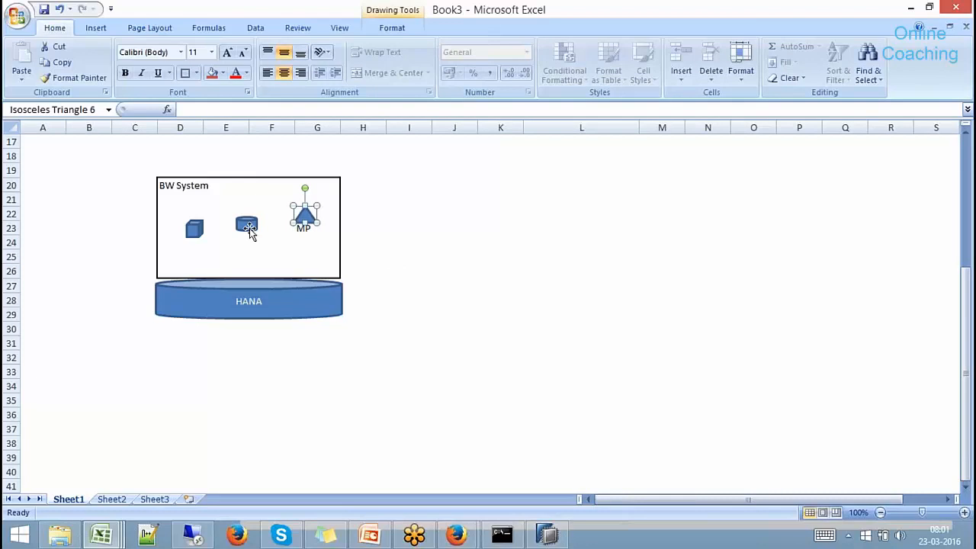
click(309, 233)
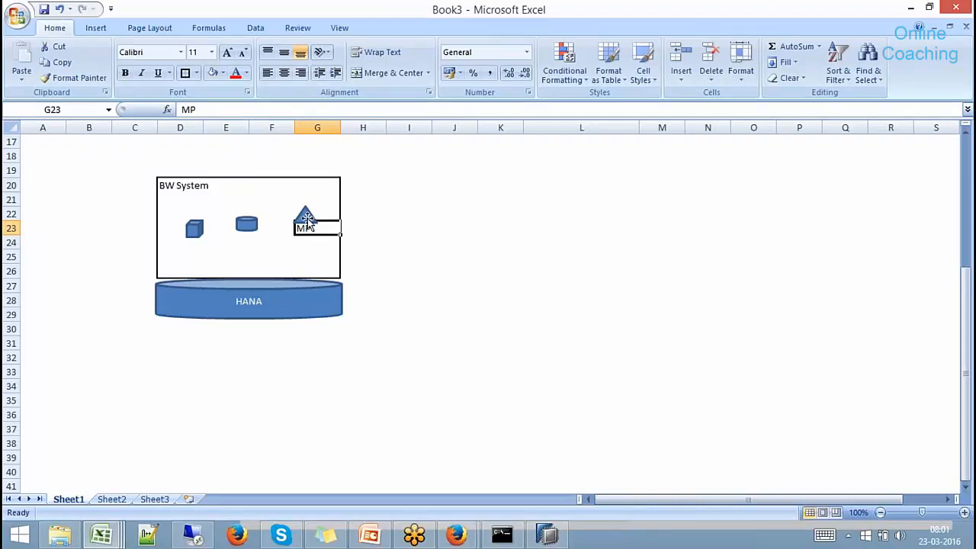
click(308, 218)
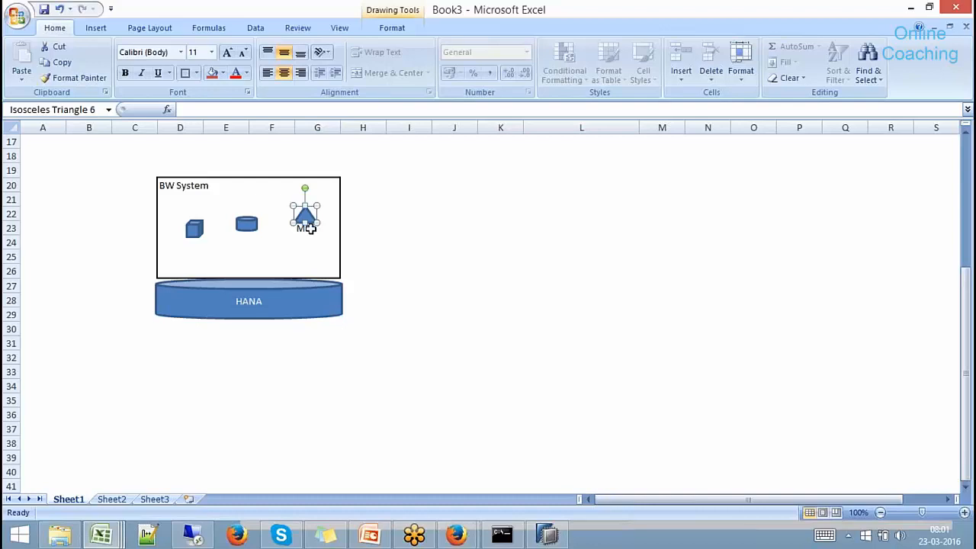
click(309, 229)
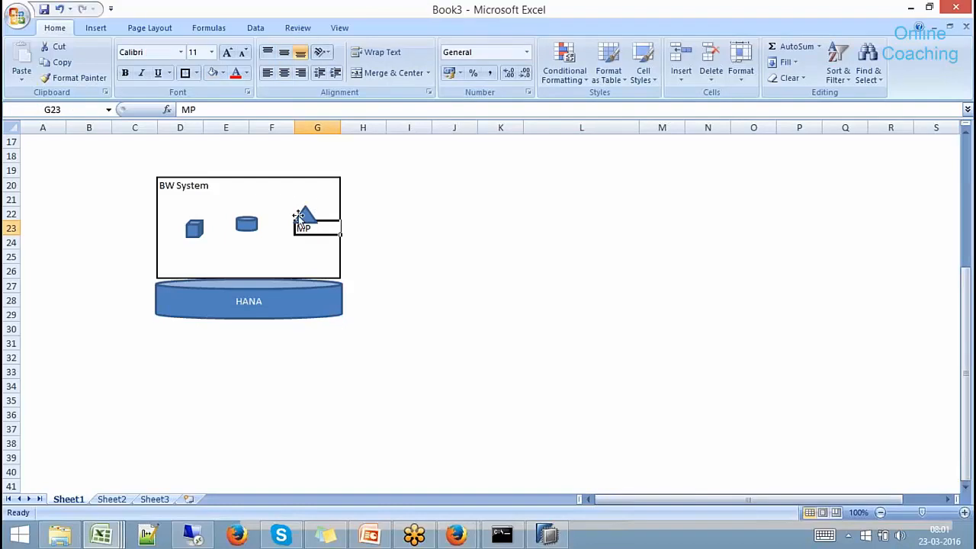
click(271, 197)
text(Bex Q)
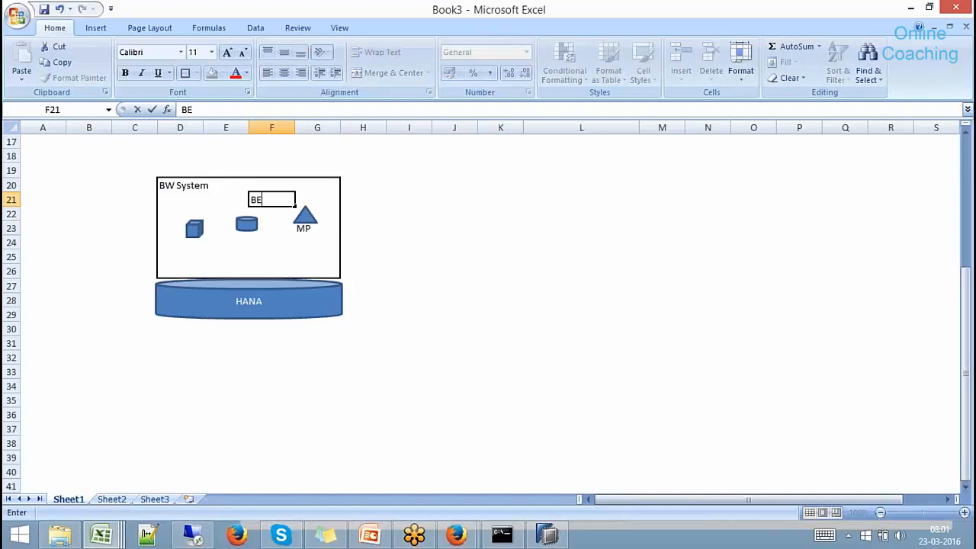
text(uery)
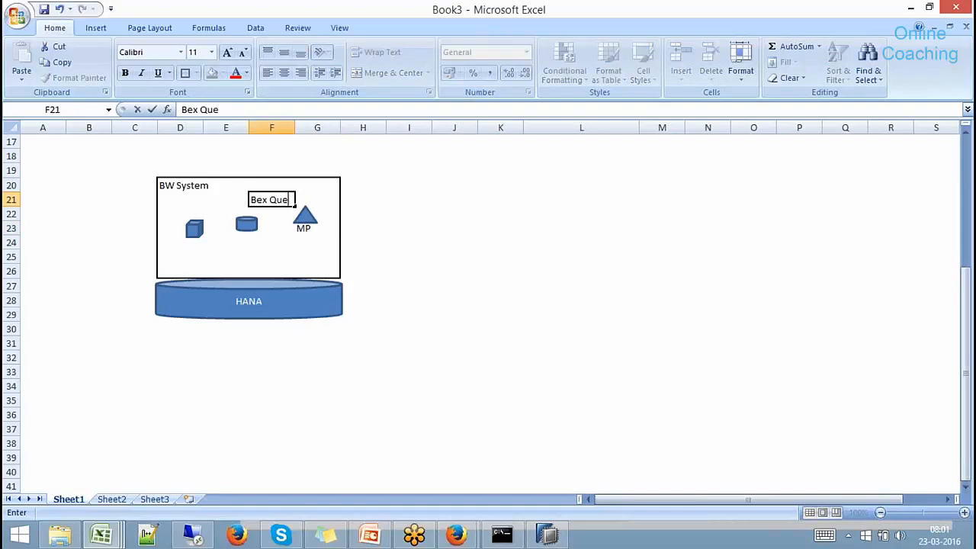
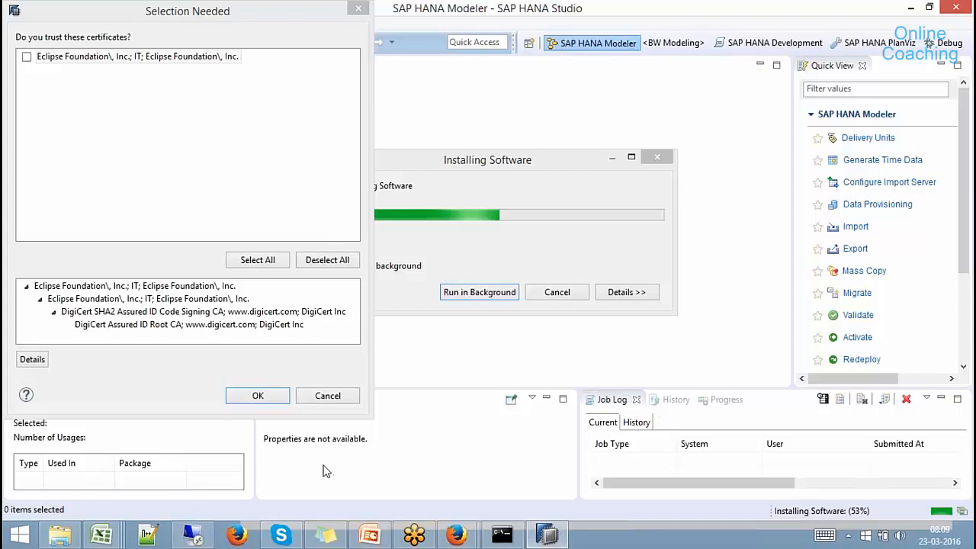
Trust the Eclipse Foundation certificate and let the software installation continue.
click(27, 58)
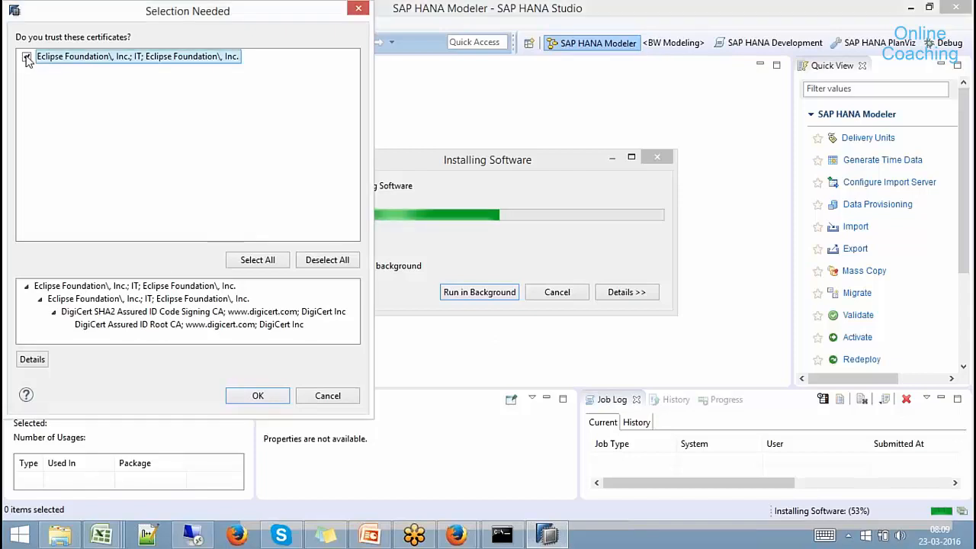
click(258, 395)
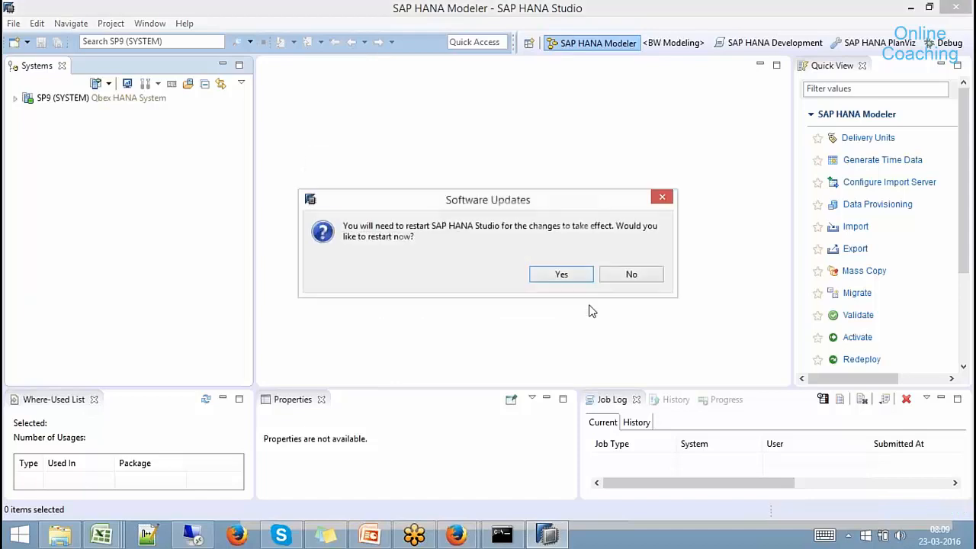
Decline restarting HANA Studio after the update and look over the Help menu.
click(631, 277)
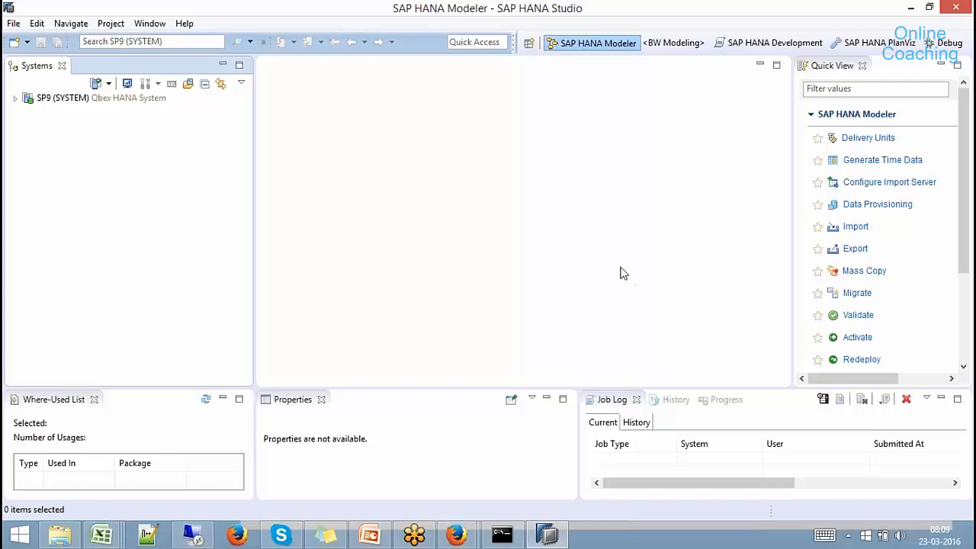
click(184, 23)
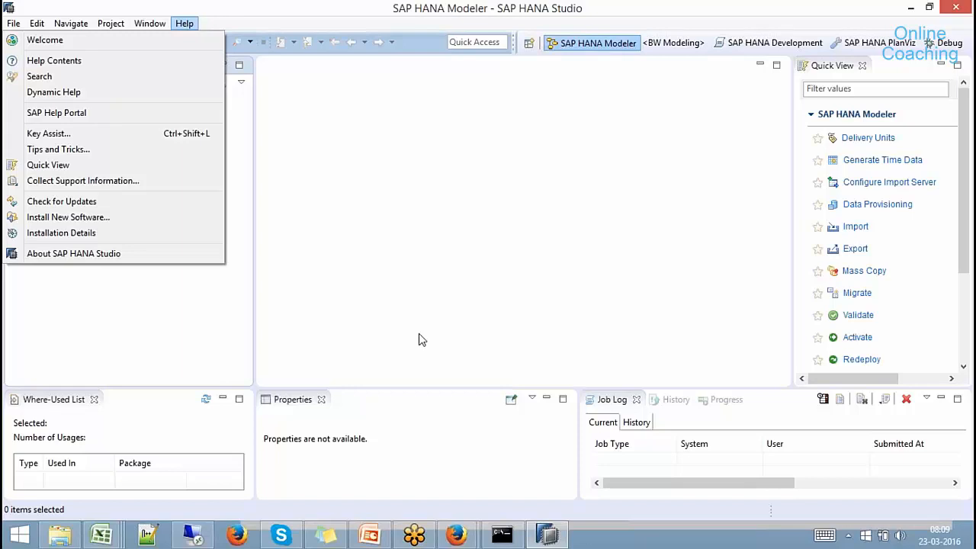
Compare the Excel diagram with the EHP_REMOTE remote source in the remote HANA session.
click(552, 535)
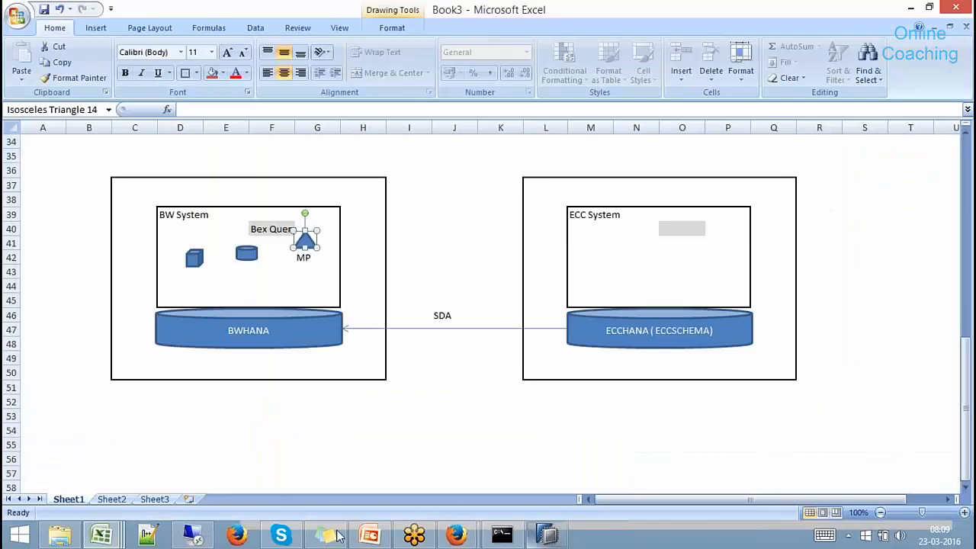
click(194, 536)
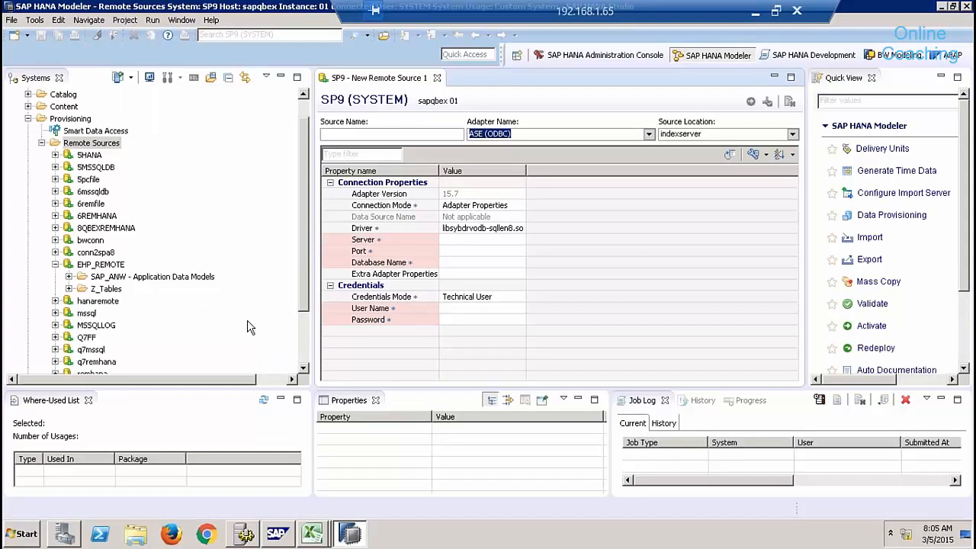
click(101, 265)
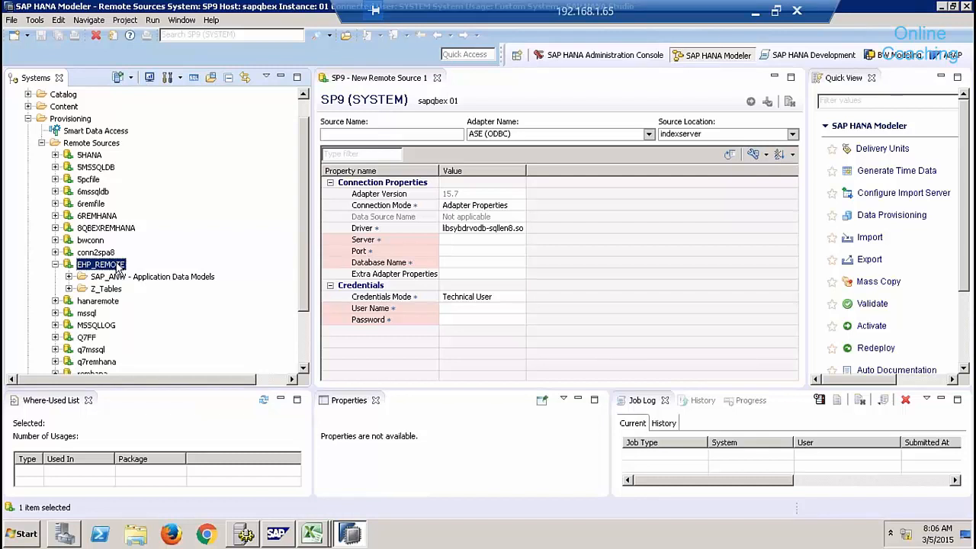
click(755, 14)
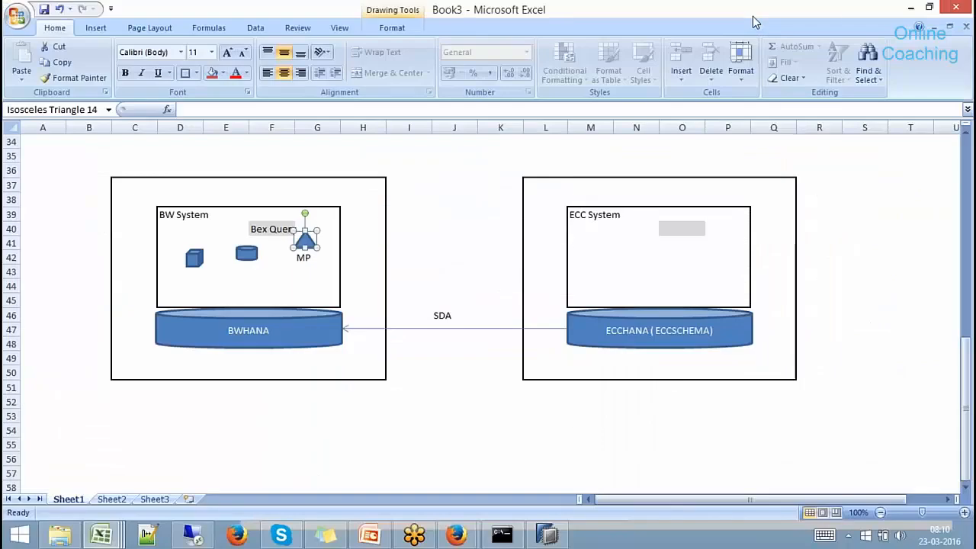
Back in local HANA Studio, review the Help menu again and bring up the browser windows.
click(546, 535)
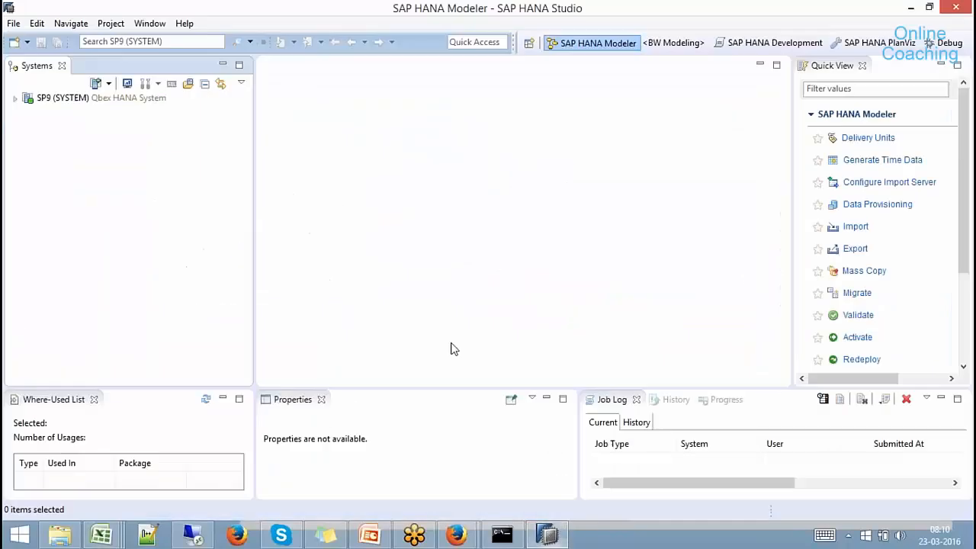
click(187, 24)
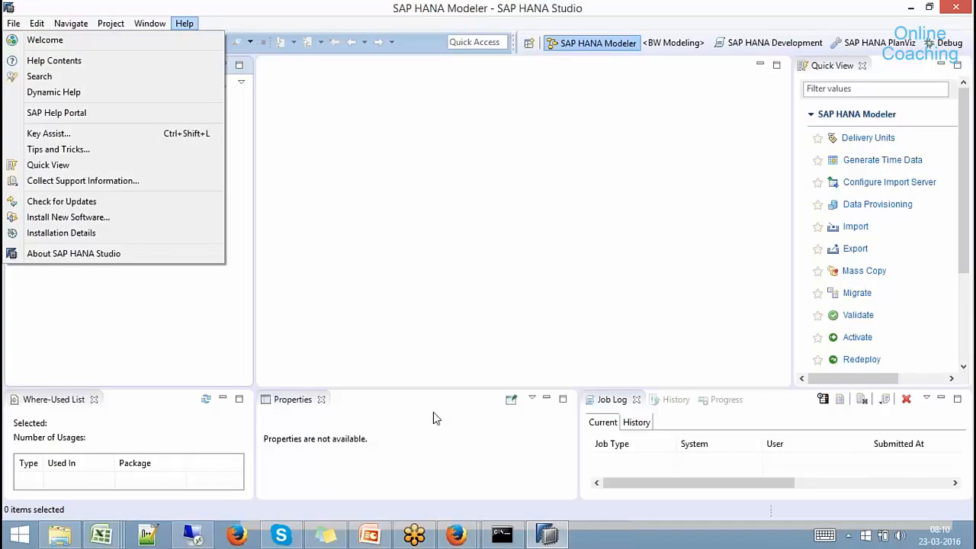
click(458, 537)
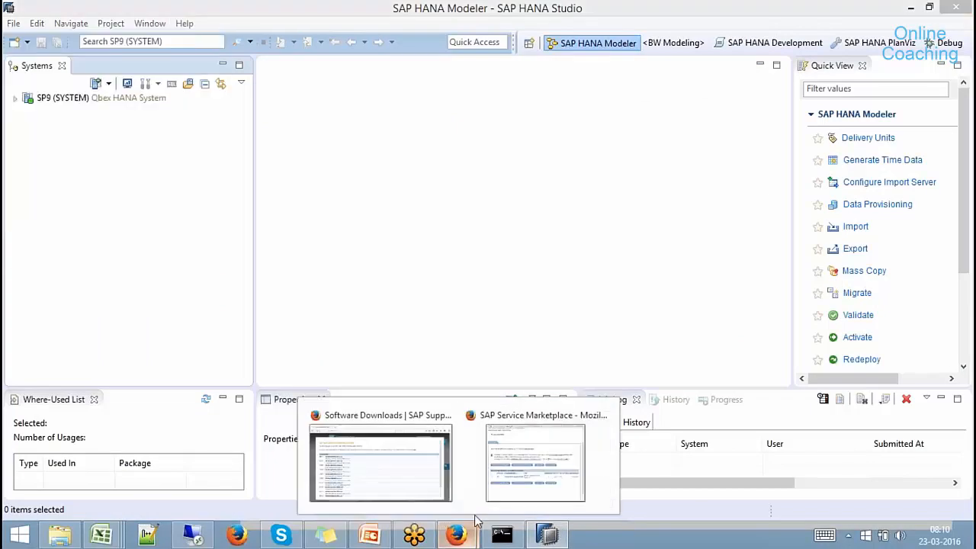
Run a new Download Center search for 'ABAP for Eclipse' to list SAP ABAP IN ECLIPSE packages.
click(426, 481)
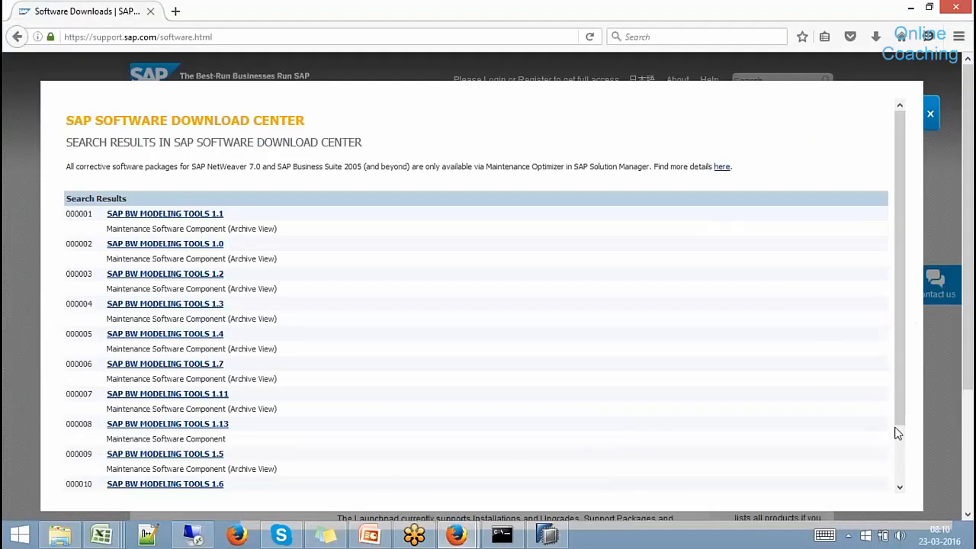
scroll(895, 435, down, 2)
click(116, 471)
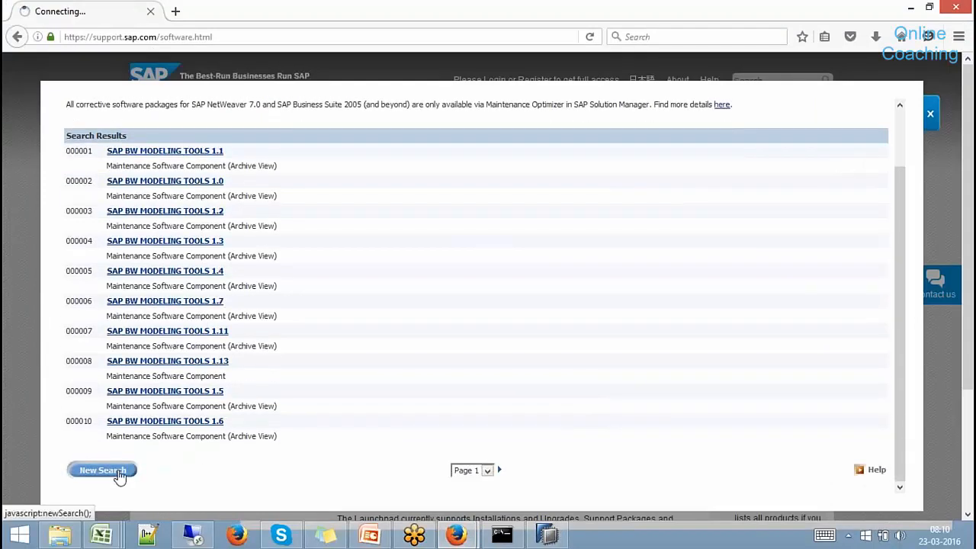
triple_click(297, 218)
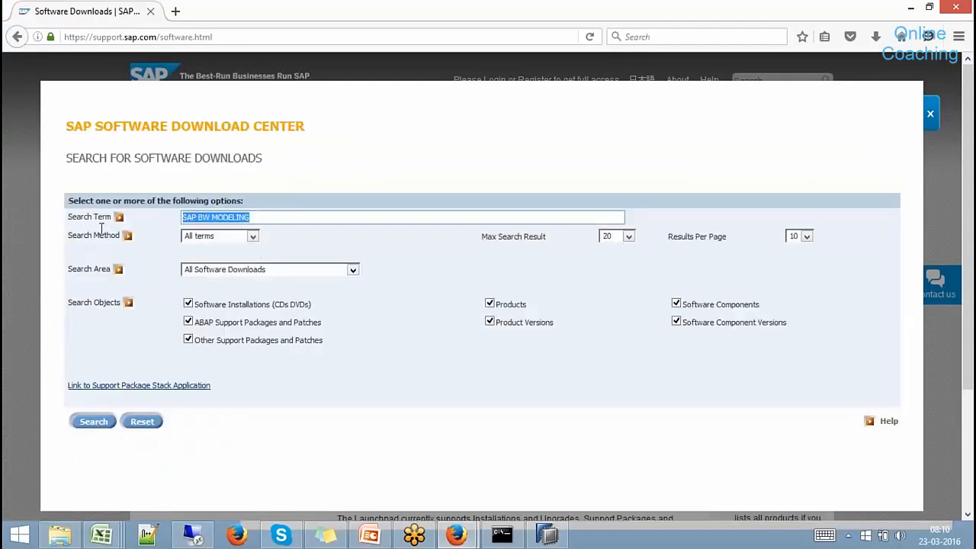
text(ABAP for Eclipse)
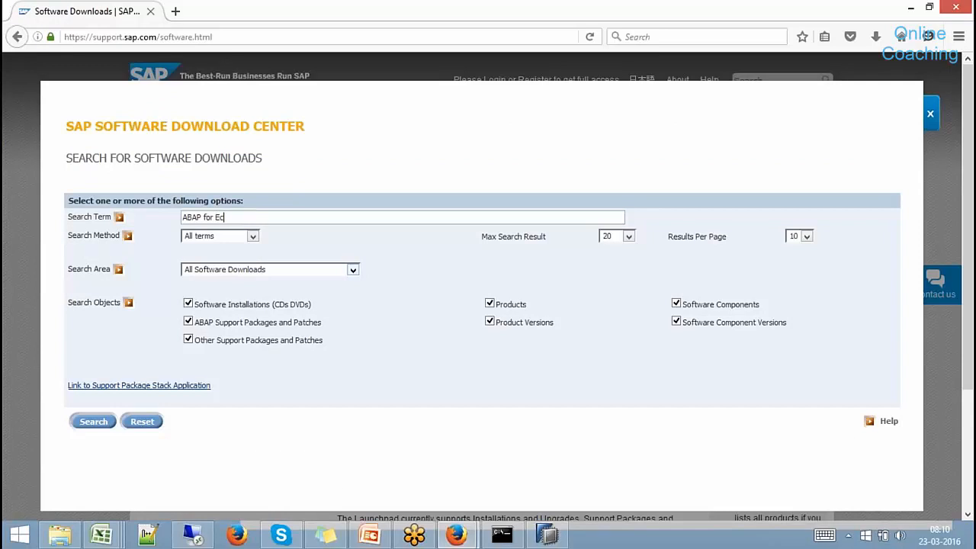
click(96, 422)
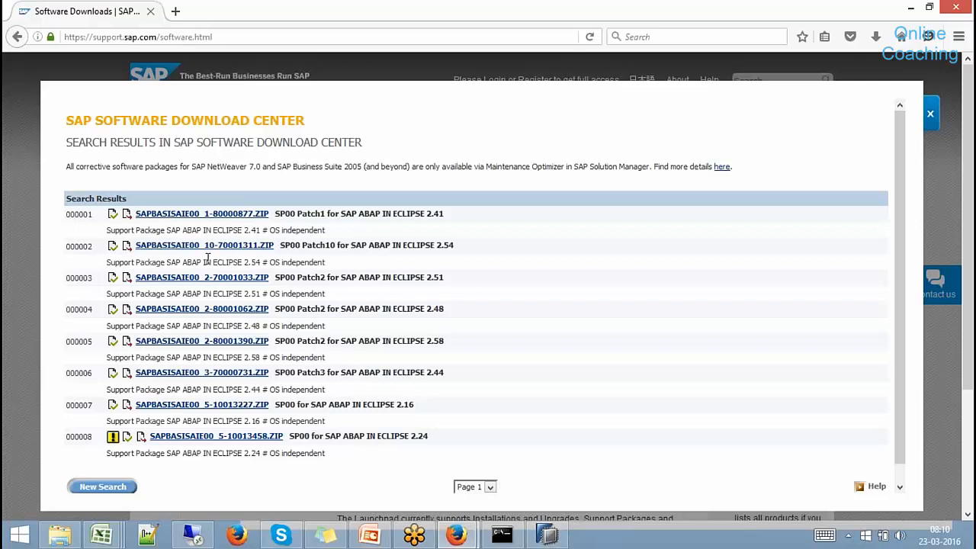
Copy the SAPBASISAIE00_7-10013262 folder from Batch8 on Local Disk (F:).
click(61, 539)
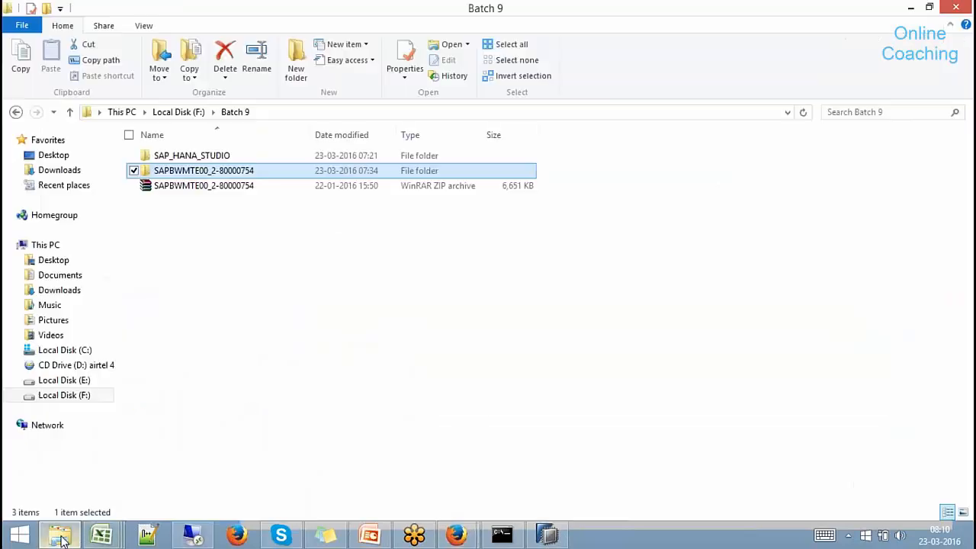
click(178, 112)
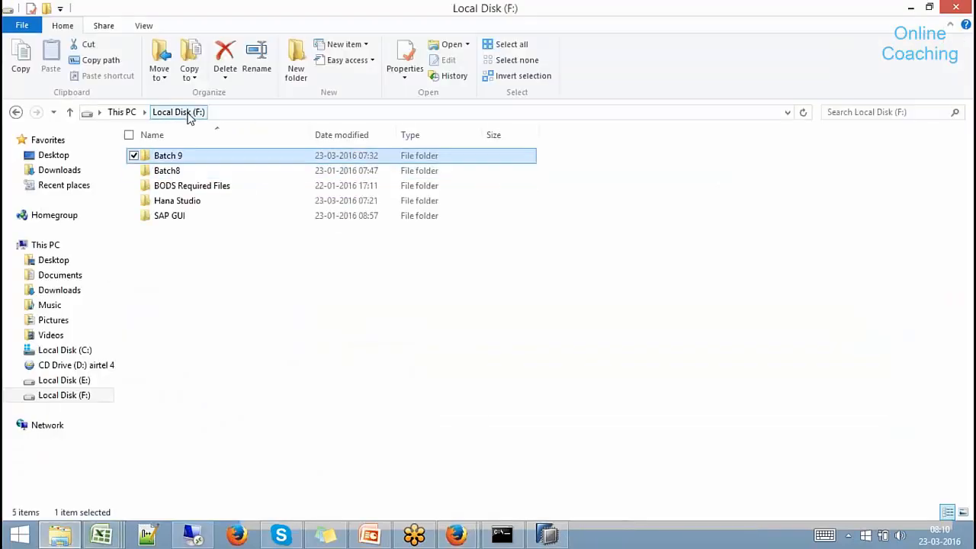
double_click(175, 172)
click(208, 174)
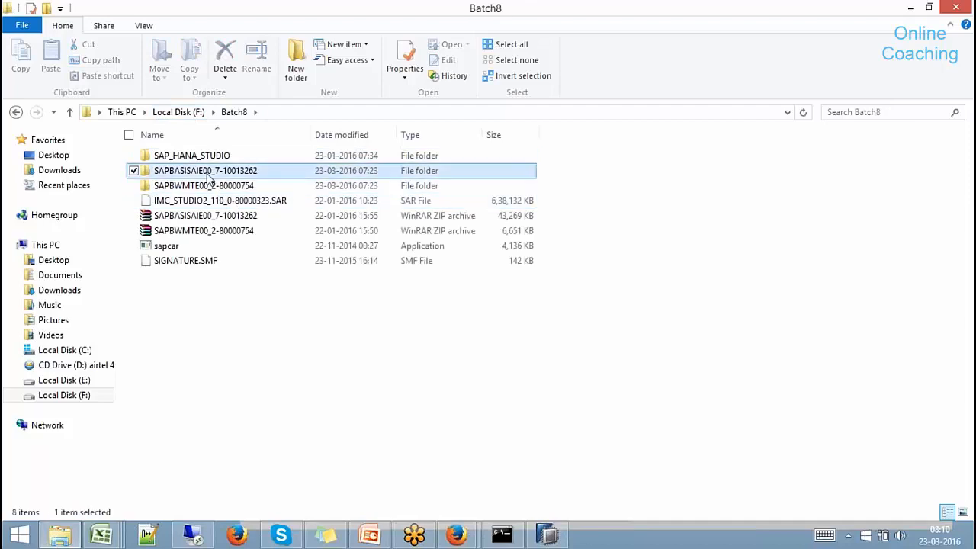
right_click(209, 175)
click(71, 435)
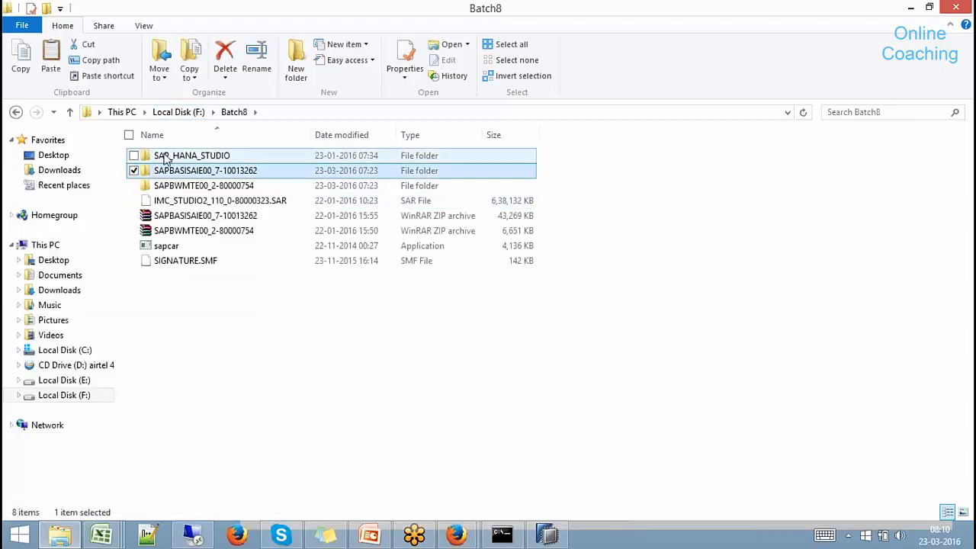
Paste the copied folder into Batch 9 and clear the selection.
click(182, 112)
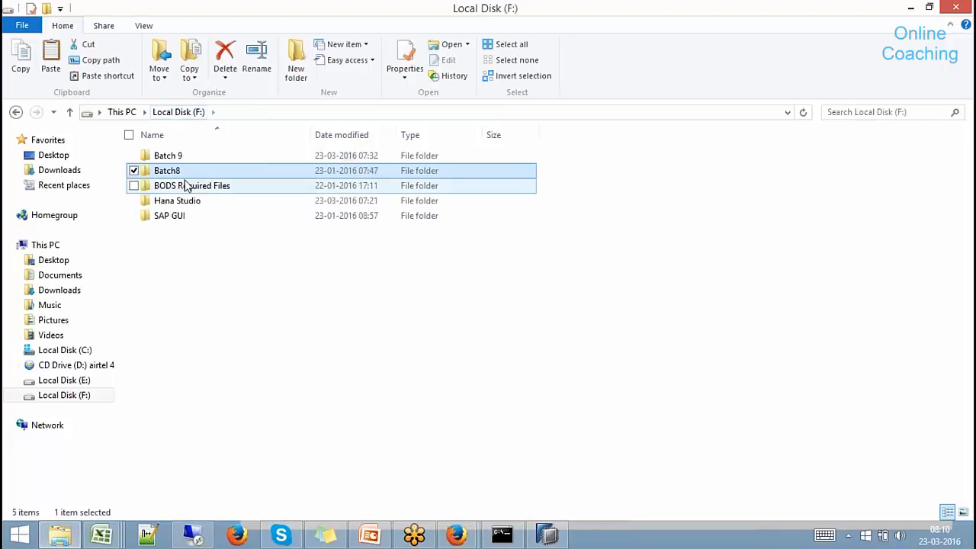
double_click(170, 156)
right_click(172, 214)
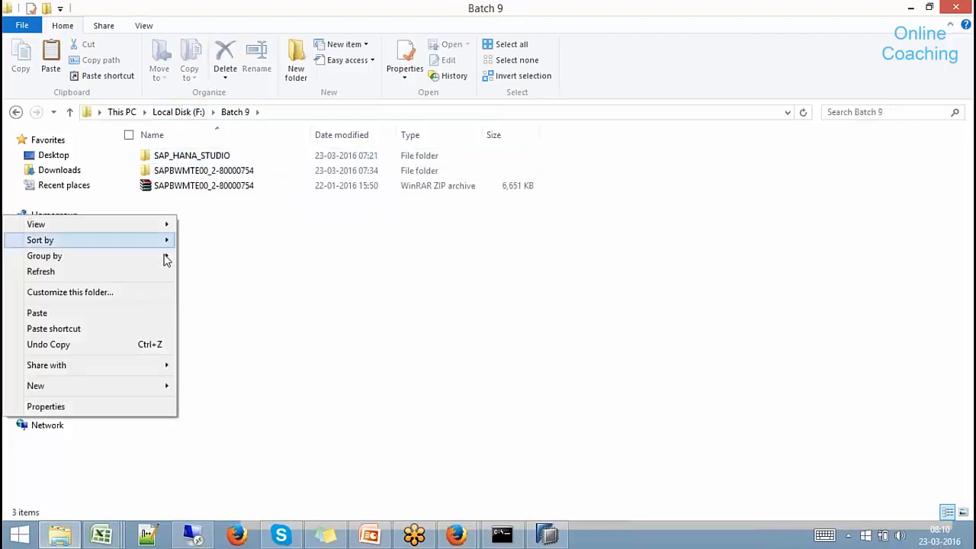
click(124, 313)
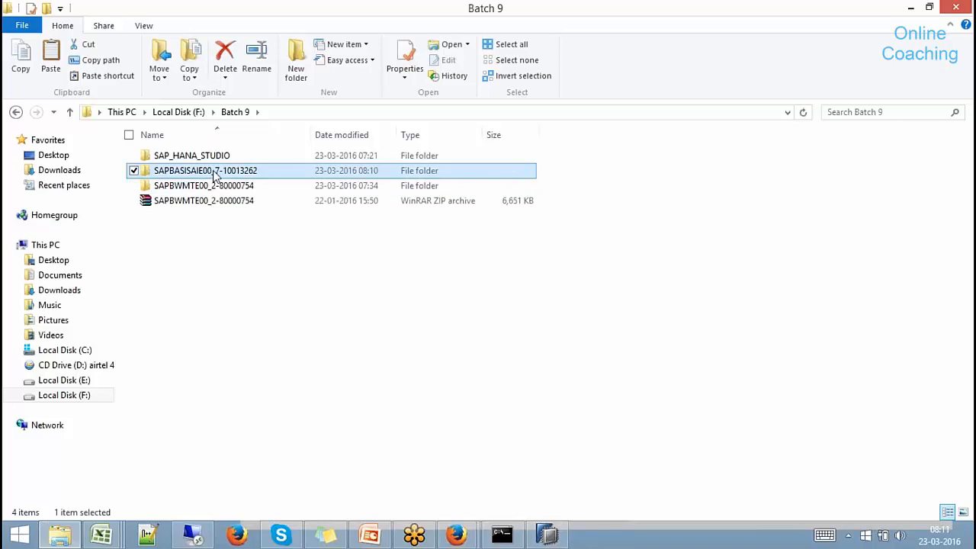
right_click(213, 171)
click(326, 284)
click(326, 285)
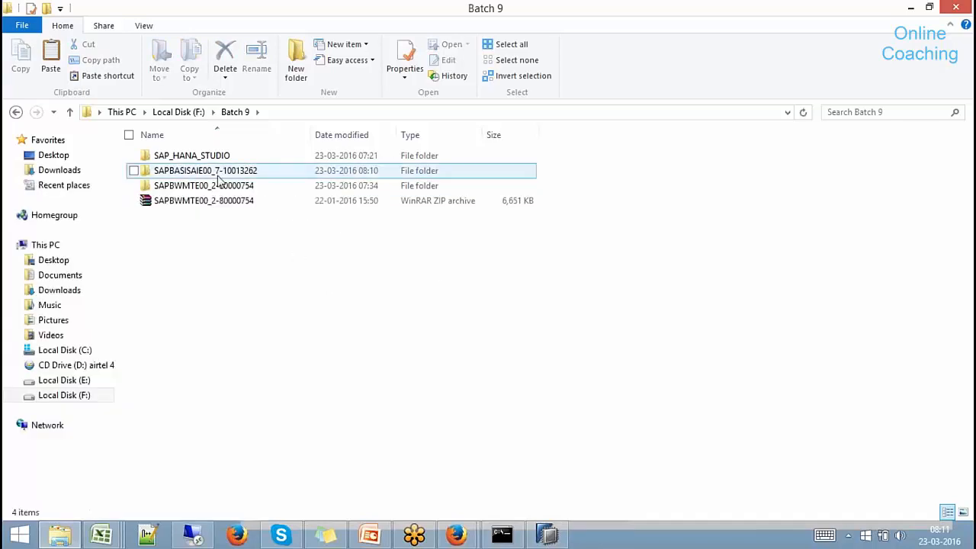
Start installing new software from the Help menu in SAP HANA Studio.
click(546, 536)
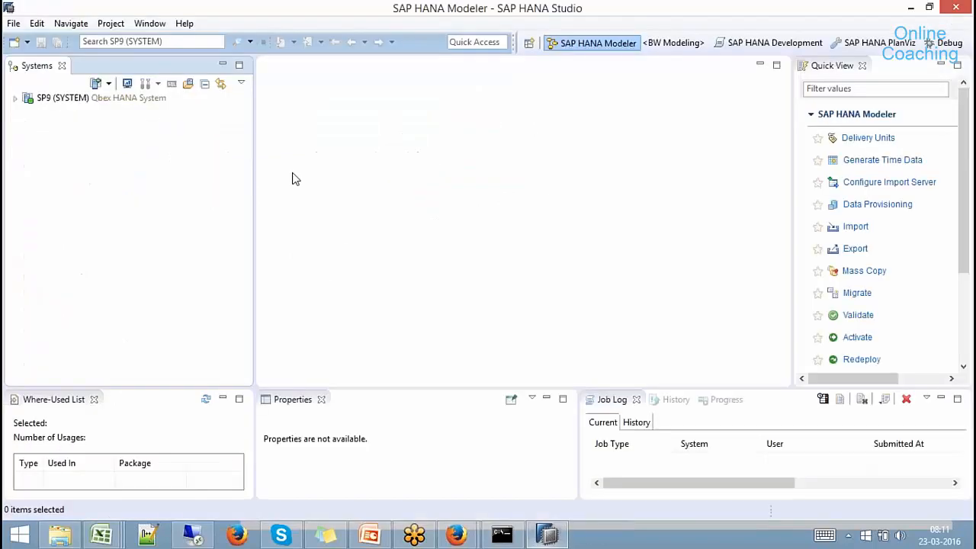
click(180, 29)
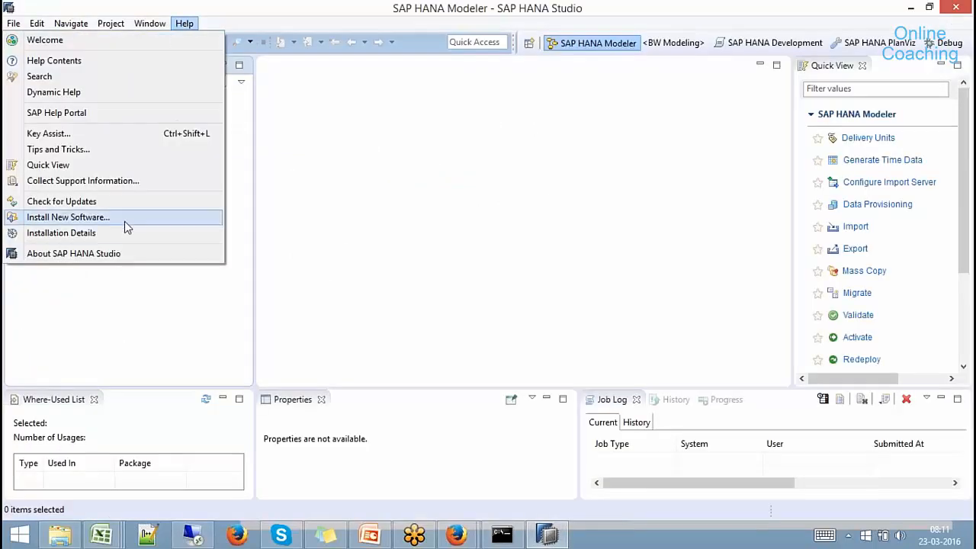
click(69, 217)
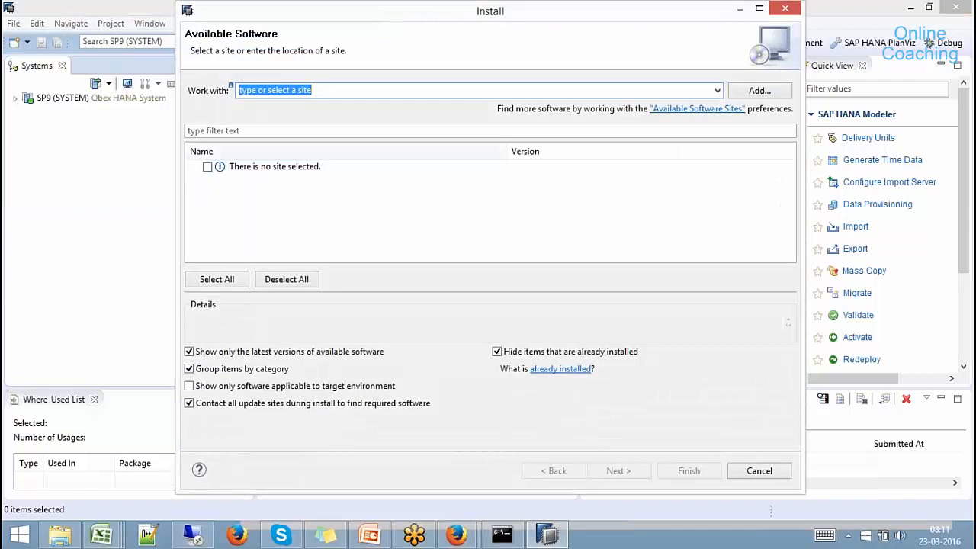
Add the local SAPBASISAIE00_7-10013262 folder as a software repository.
click(769, 90)
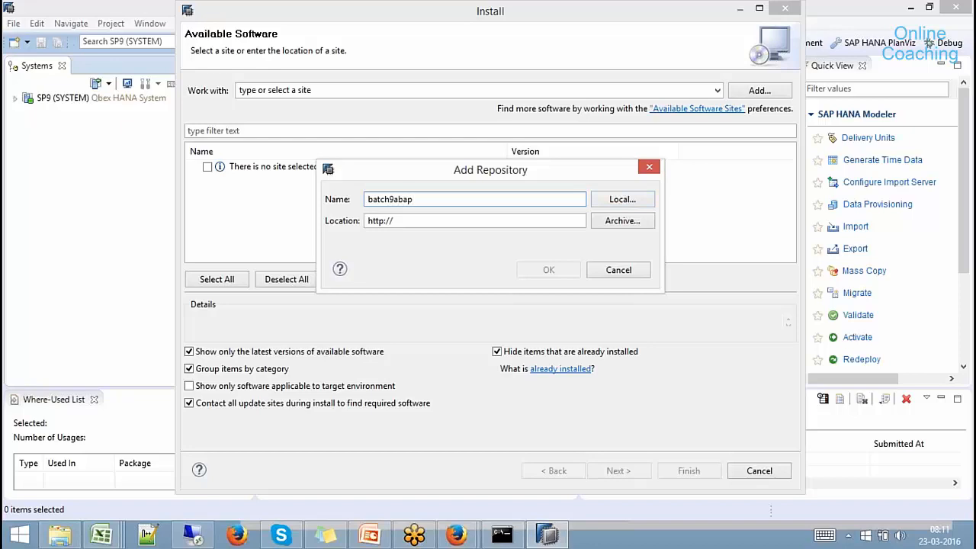
click(623, 199)
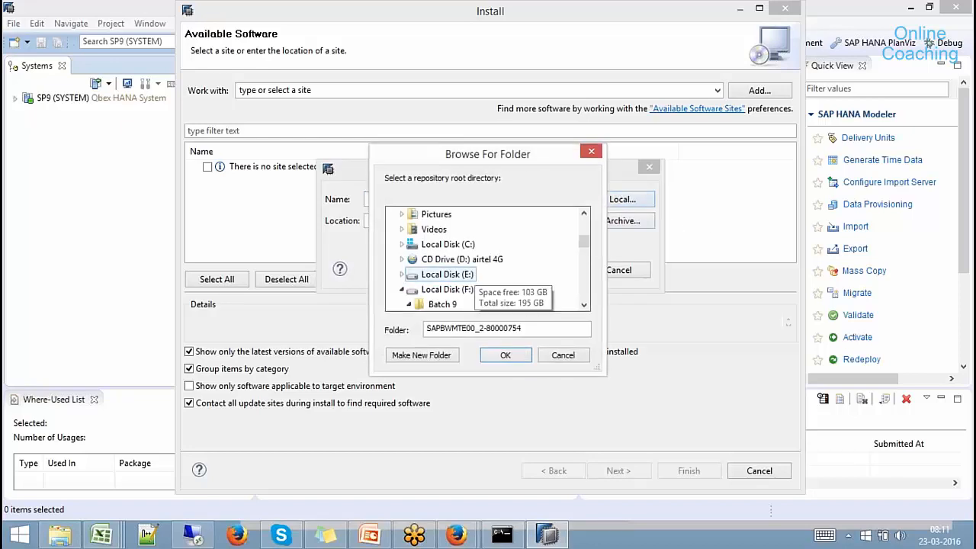
scroll(584, 305, down, 1)
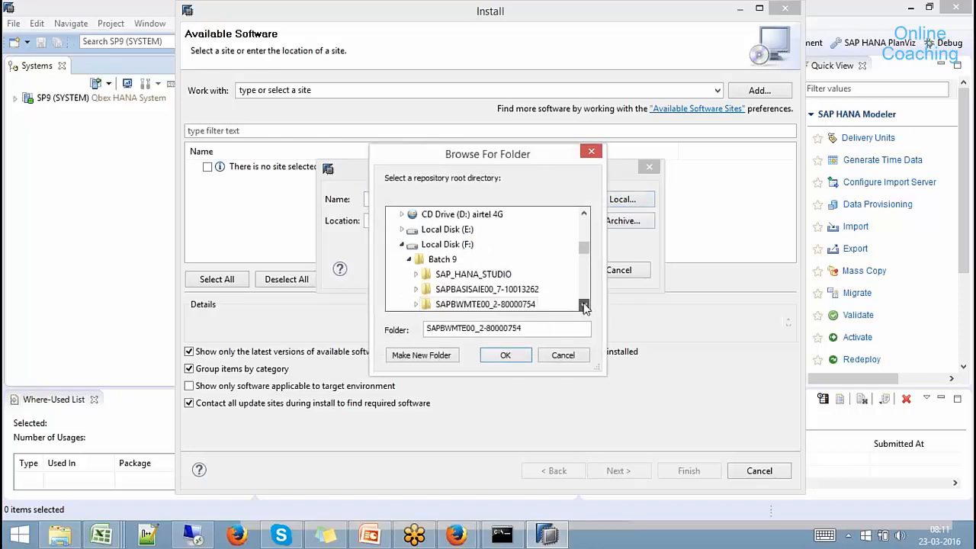
click(584, 305)
click(458, 272)
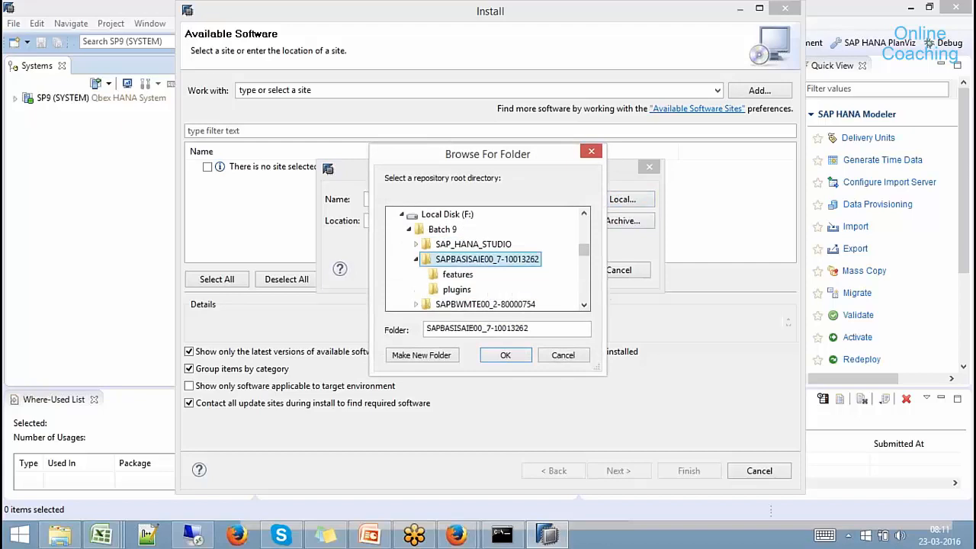
click(504, 356)
click(549, 272)
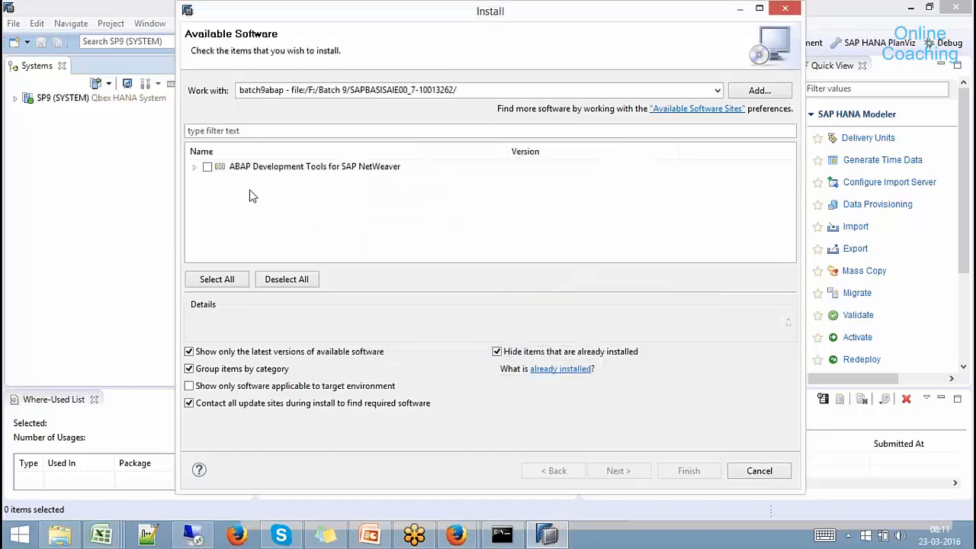
Select all five ABAP Development Tools for SAP NetWeaver features and continue to the next step.
double_click(207, 170)
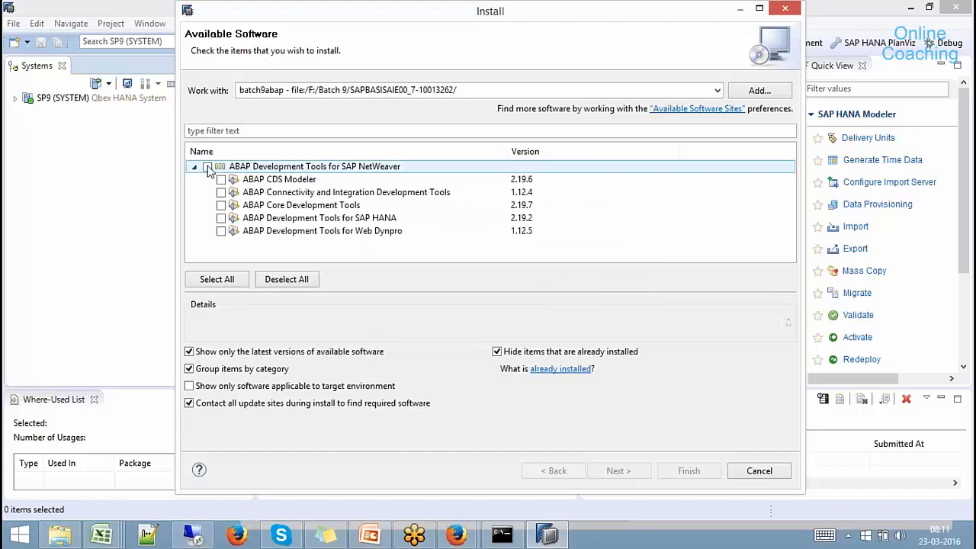
click(208, 167)
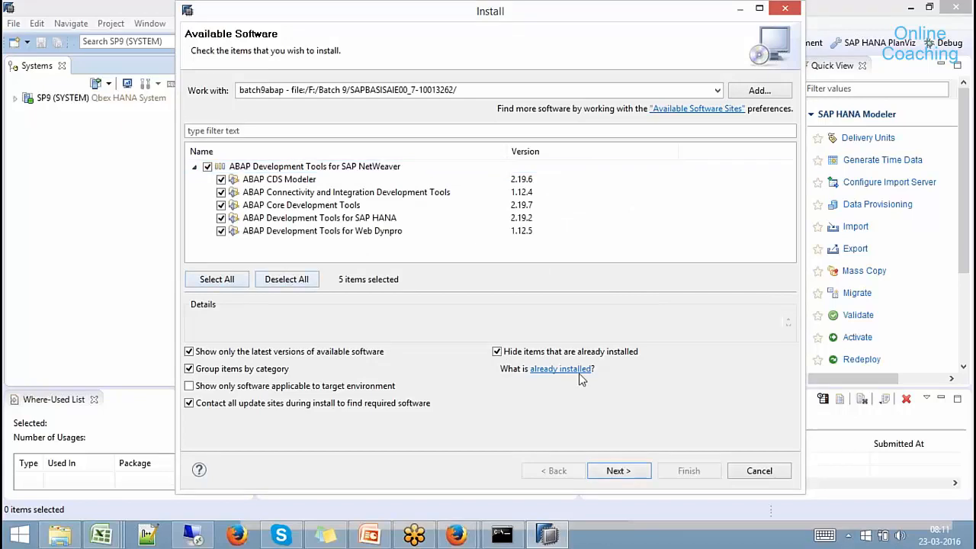
click(622, 475)
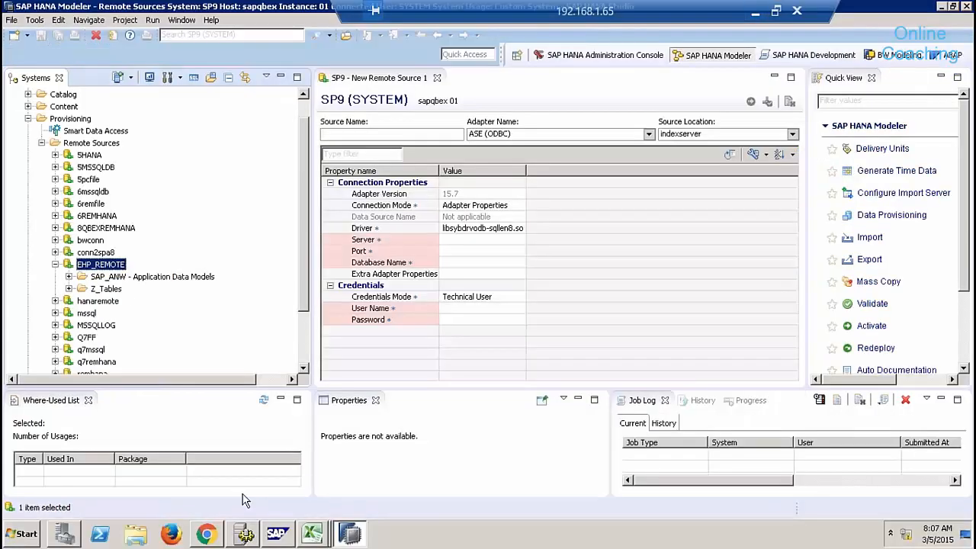
Close the New Remote Source 1 editor and Where-Used List, collapse Provisioning and expand Security.
click(437, 77)
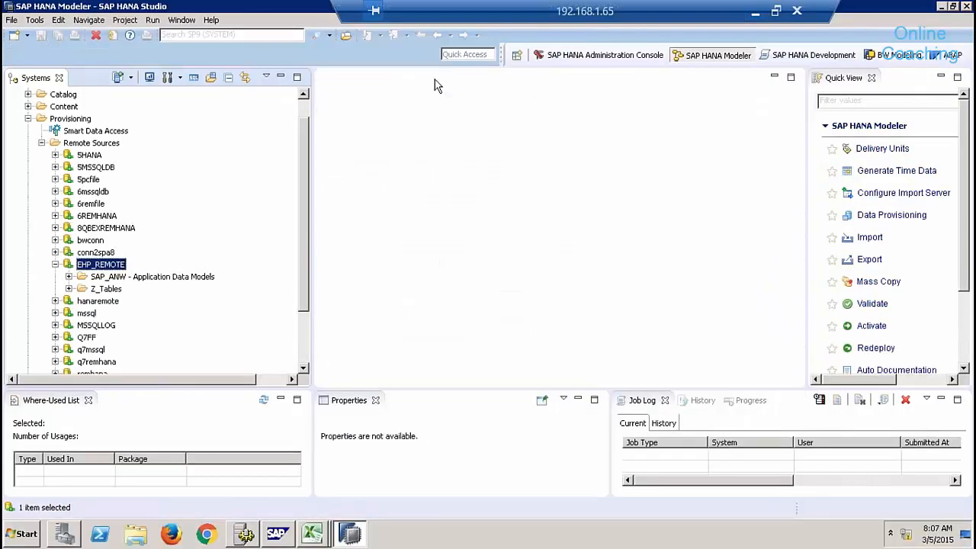
click(87, 400)
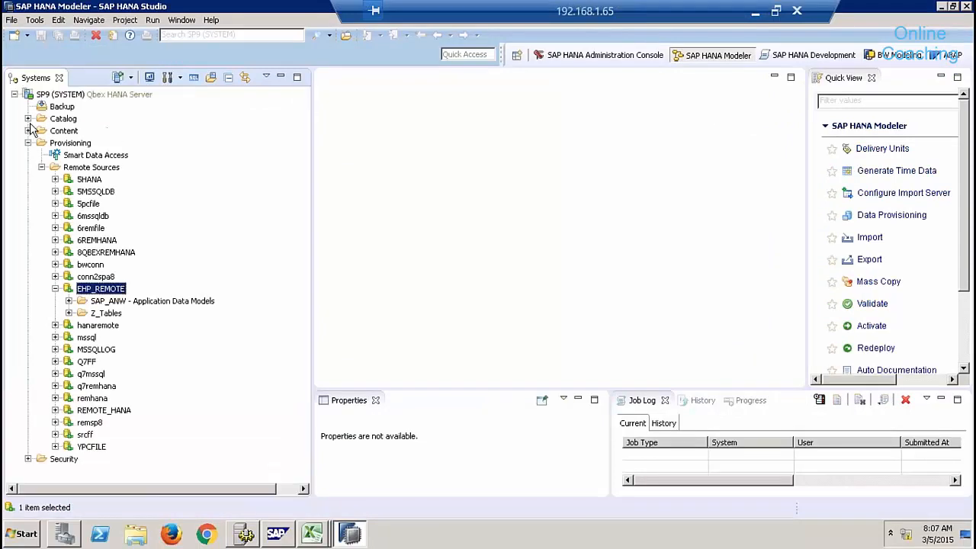
click(27, 143)
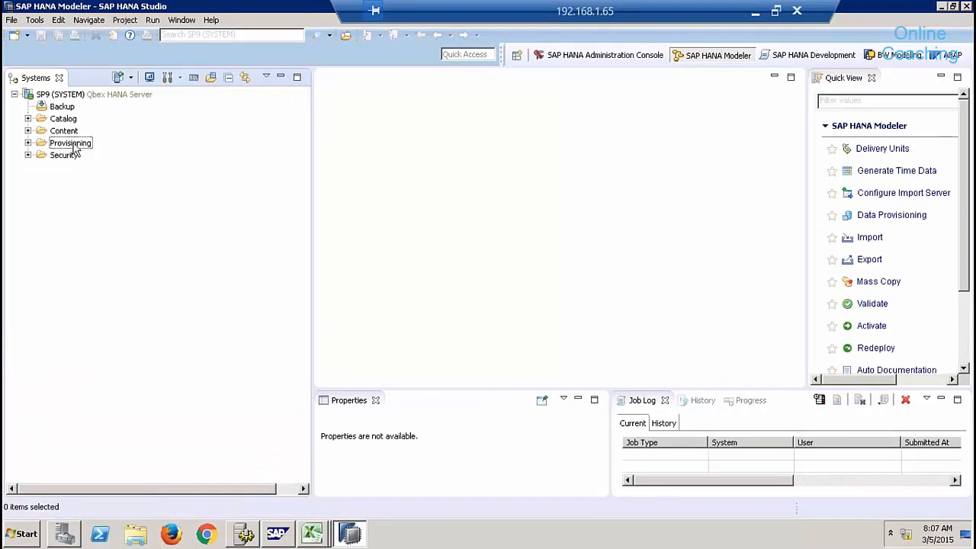
click(64, 157)
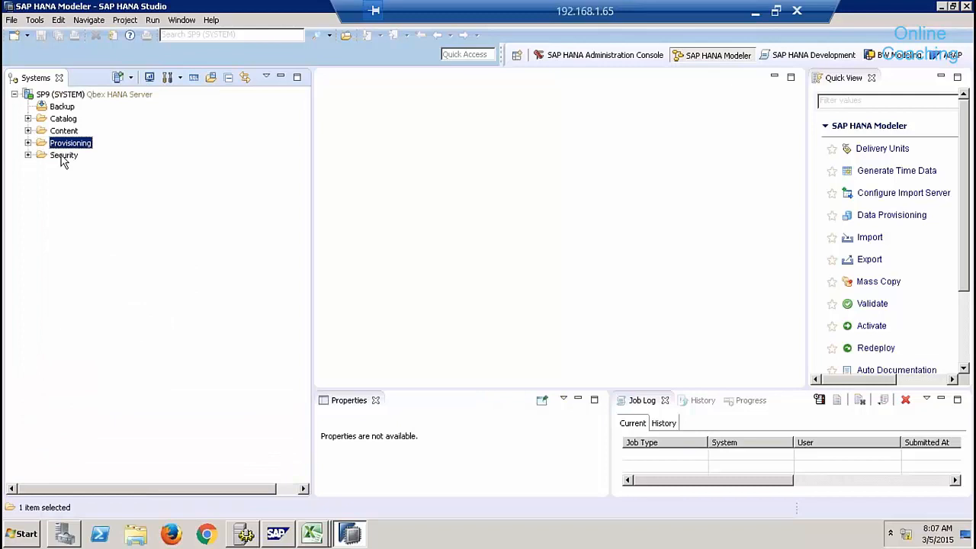
click(28, 155)
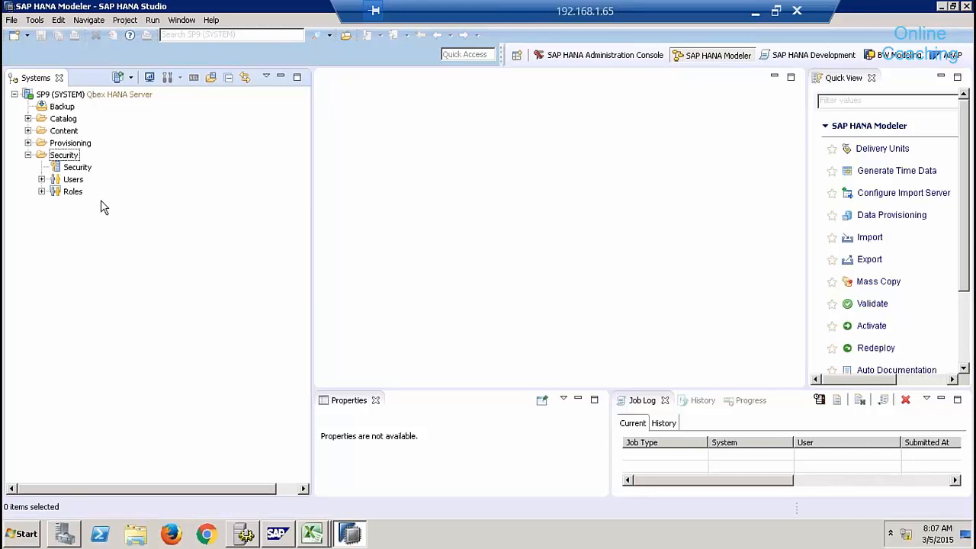
Expand Users and open user DXCQBEX8's details.
right_click(75, 183)
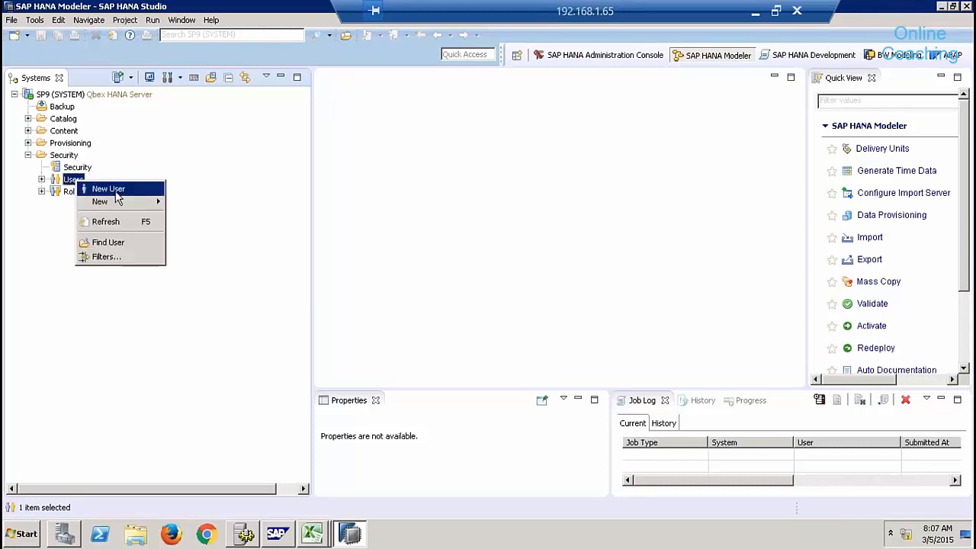
click(56, 229)
click(41, 179)
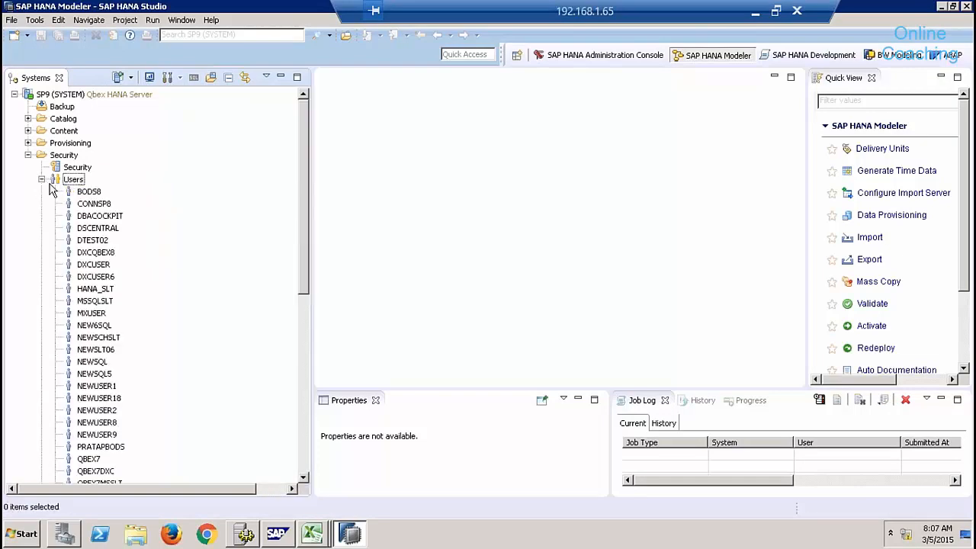
click(95, 253)
double_click(150, 254)
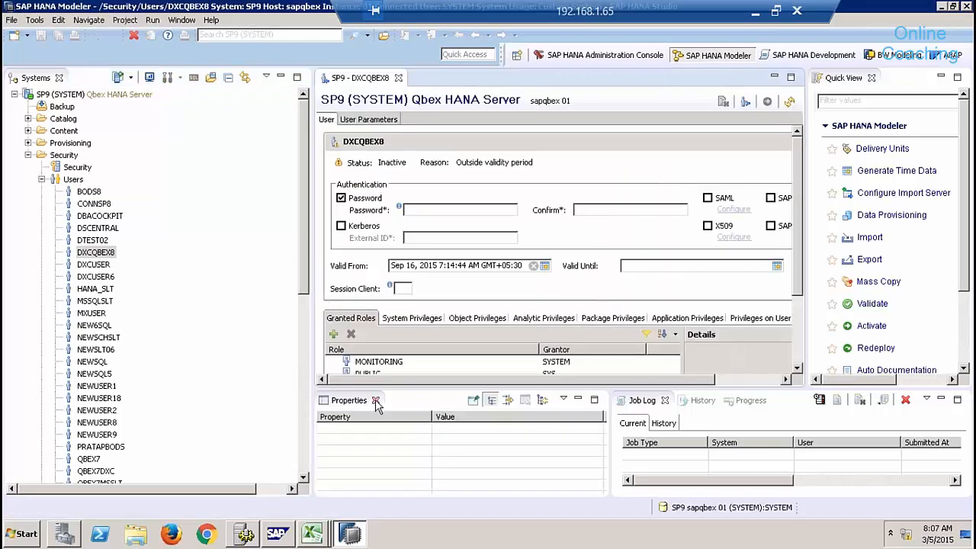
Close the Properties, Job Log, History, Progress and Quick View panels.
click(376, 402)
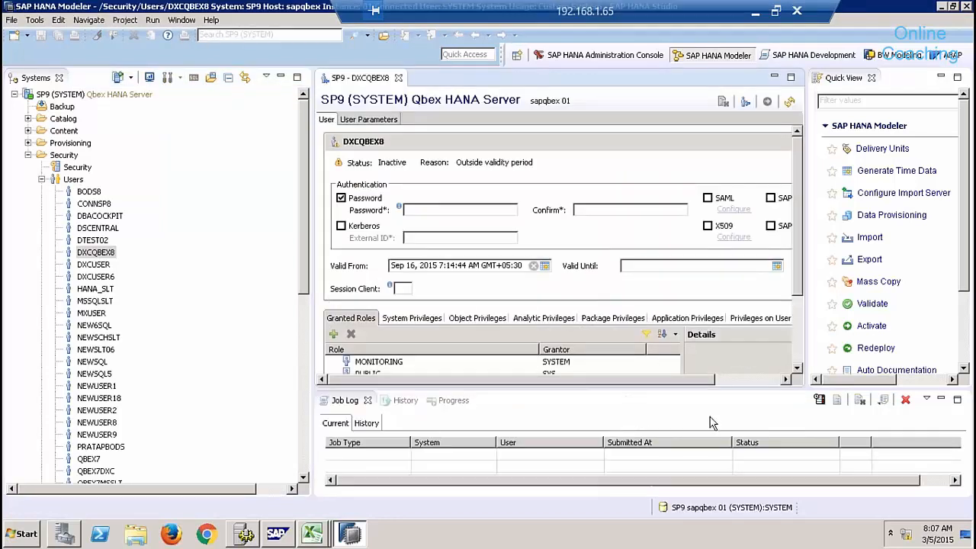
click(368, 401)
click(369, 402)
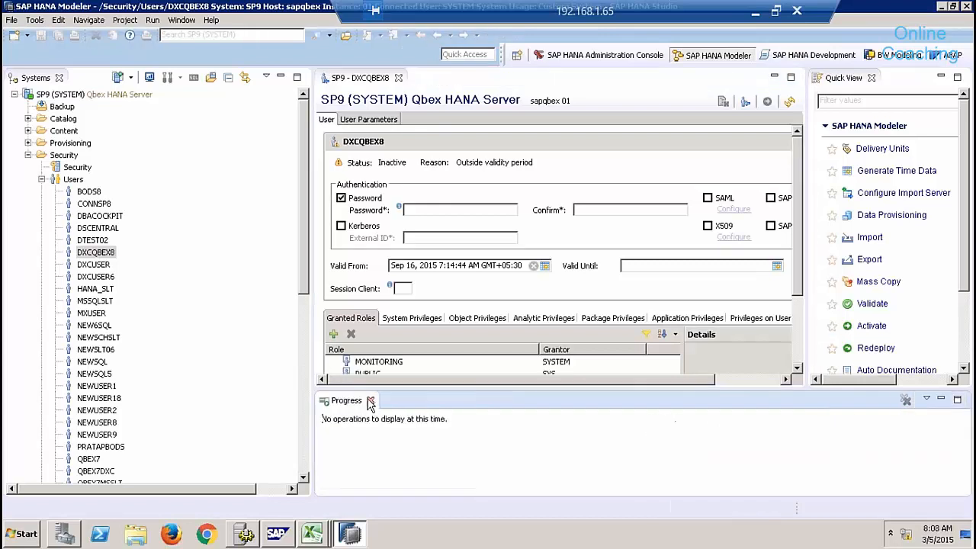
click(370, 402)
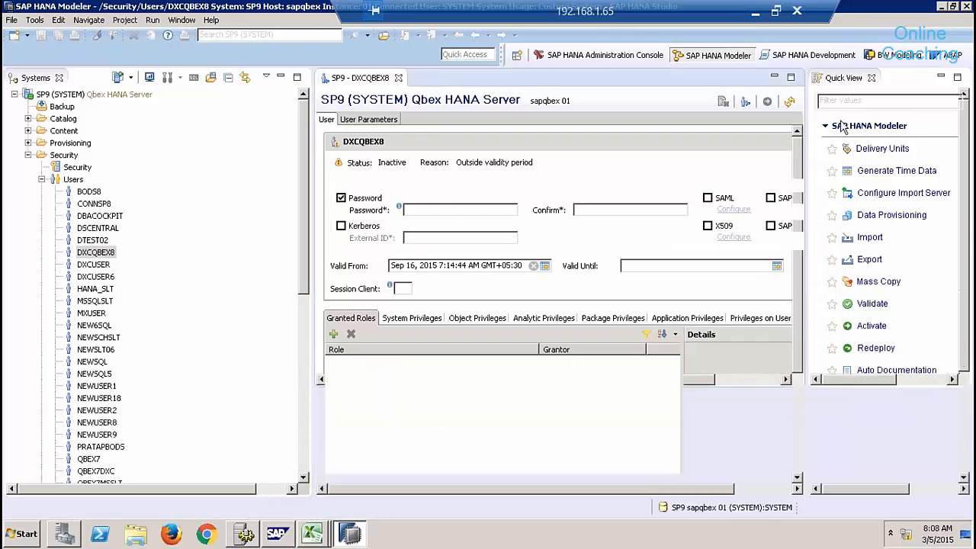
click(872, 78)
Review DXCQBEX8's System, Object, Analytic and Package Privileges.
click(402, 319)
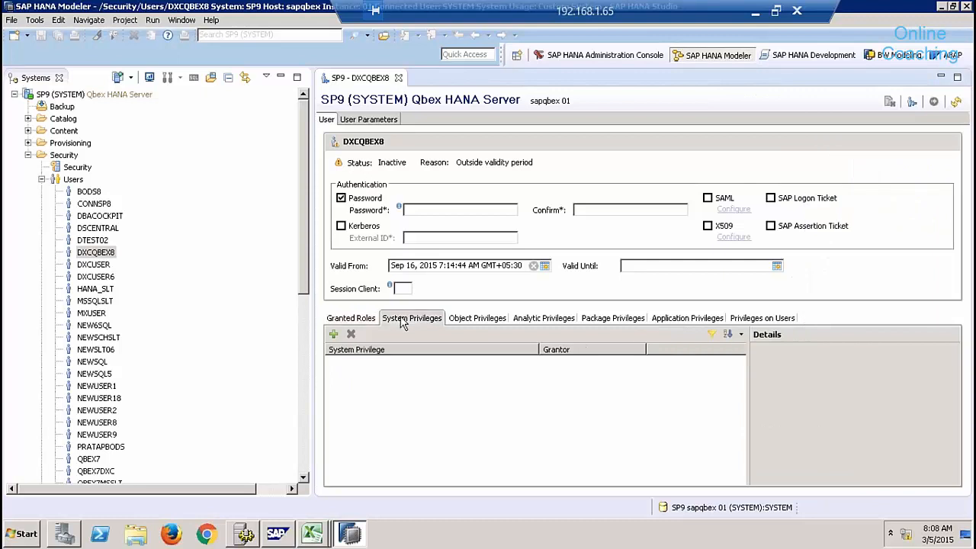
click(480, 320)
click(551, 320)
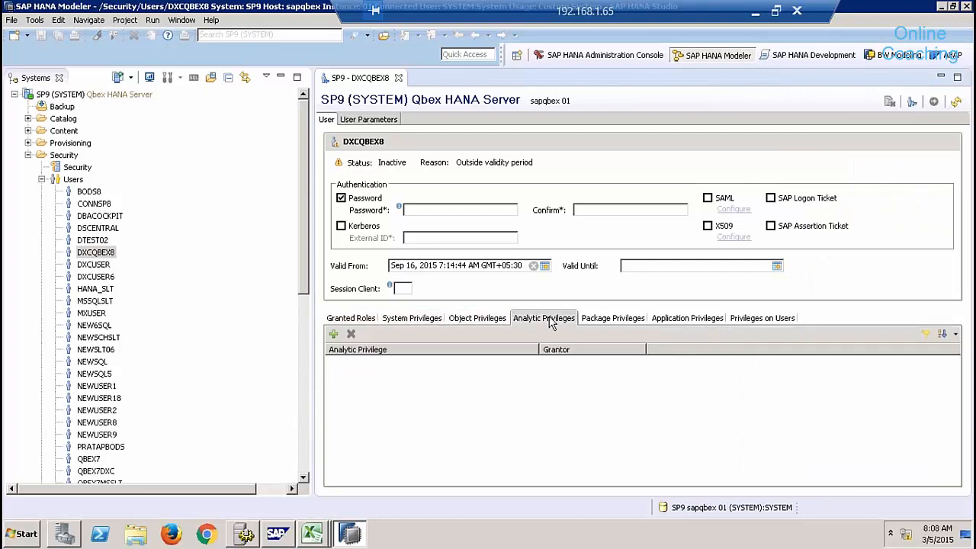
click(623, 320)
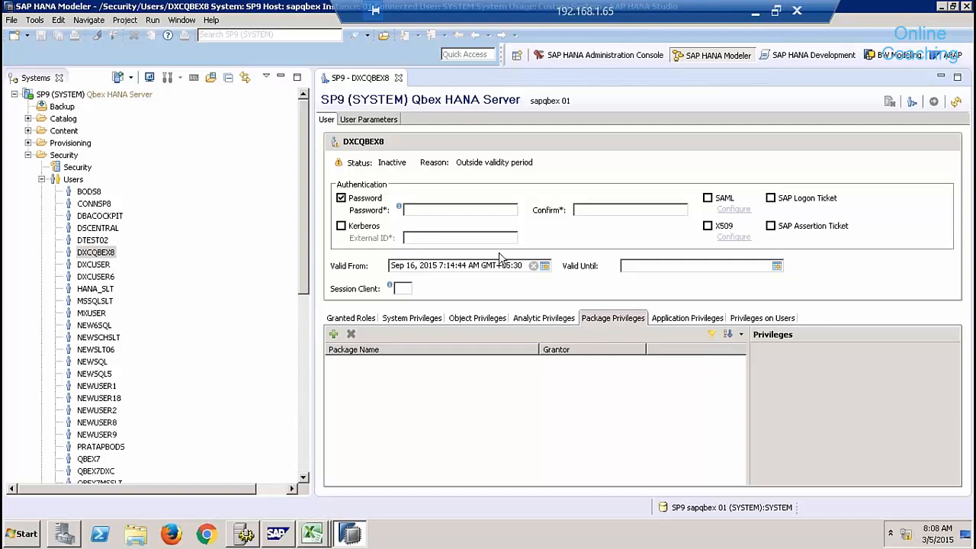
Close the DXCQBEX8 editor, collapse Users and Security, and view the Help menu.
click(398, 78)
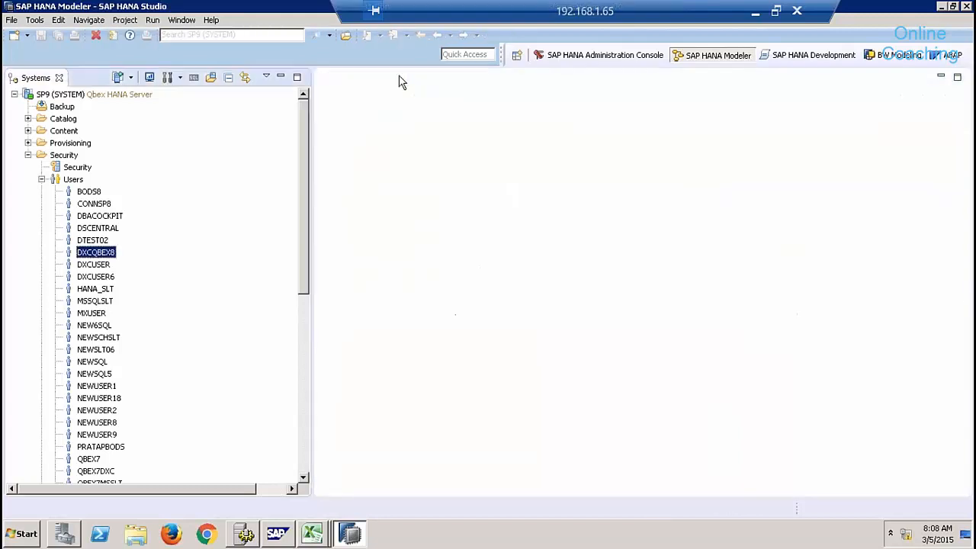
click(42, 180)
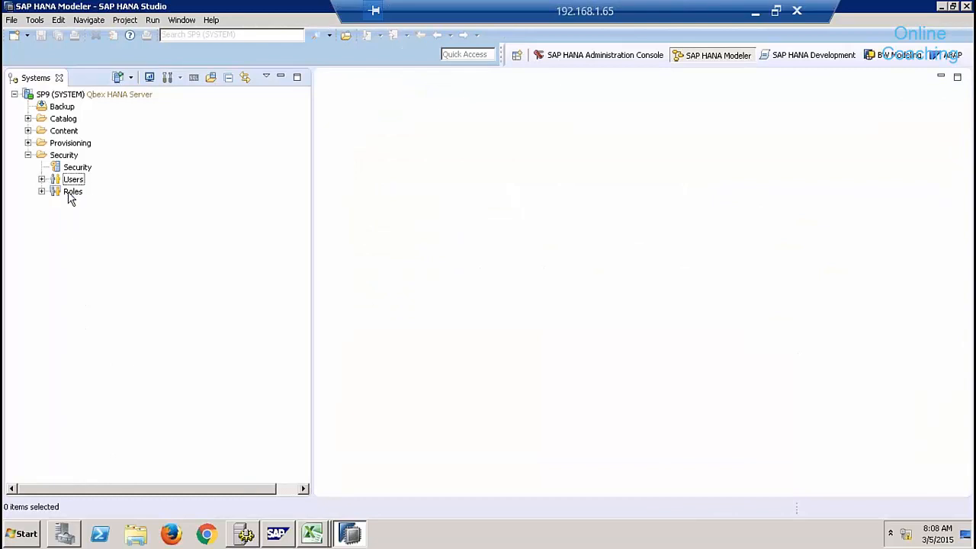
click(70, 195)
right_click(70, 195)
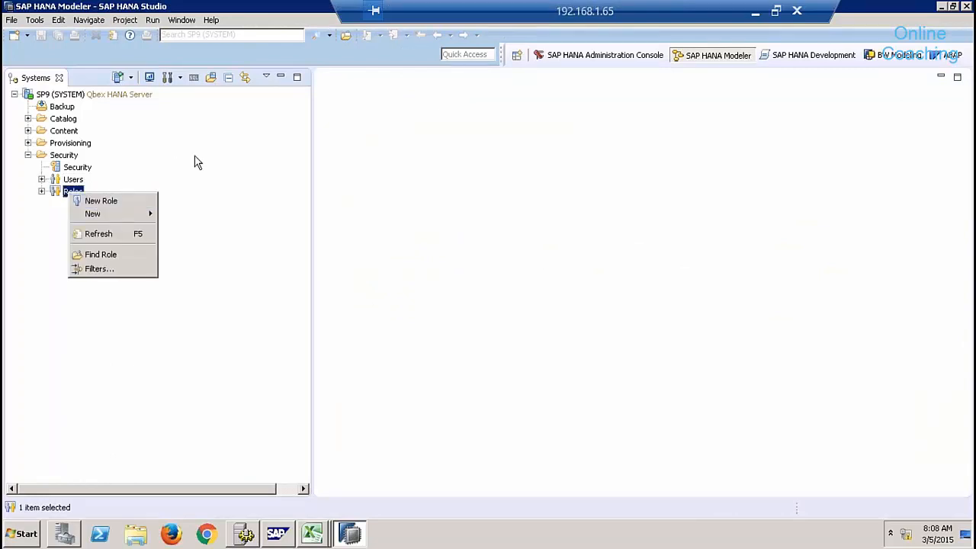
click(195, 160)
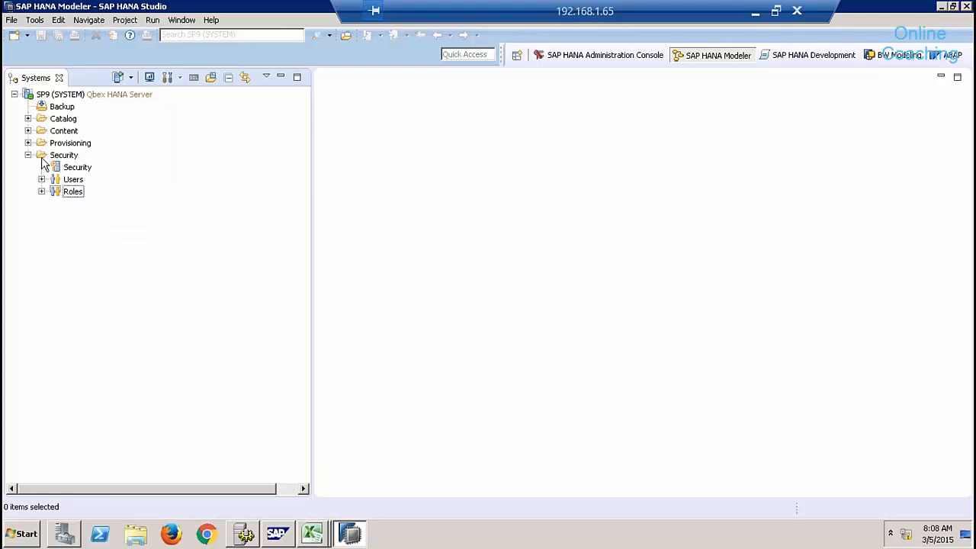
click(29, 155)
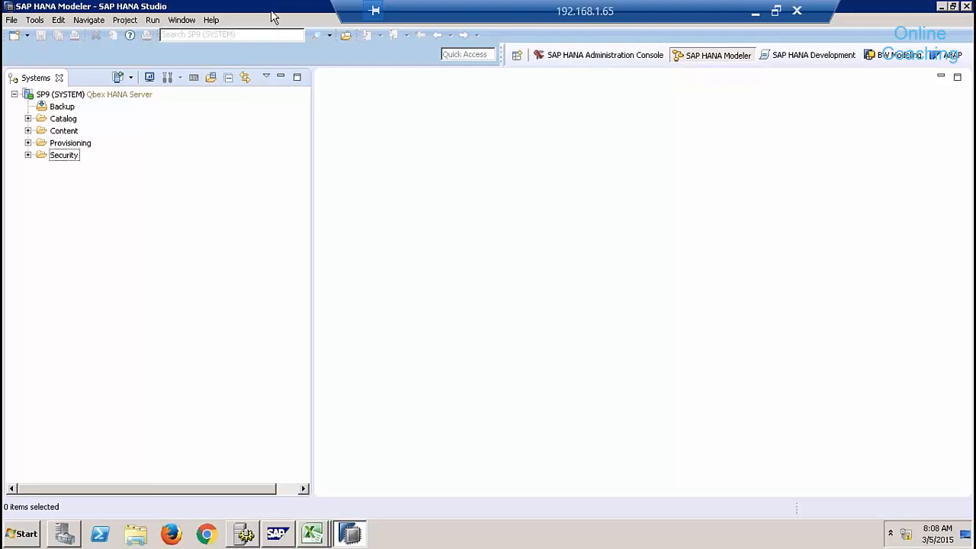
click(213, 20)
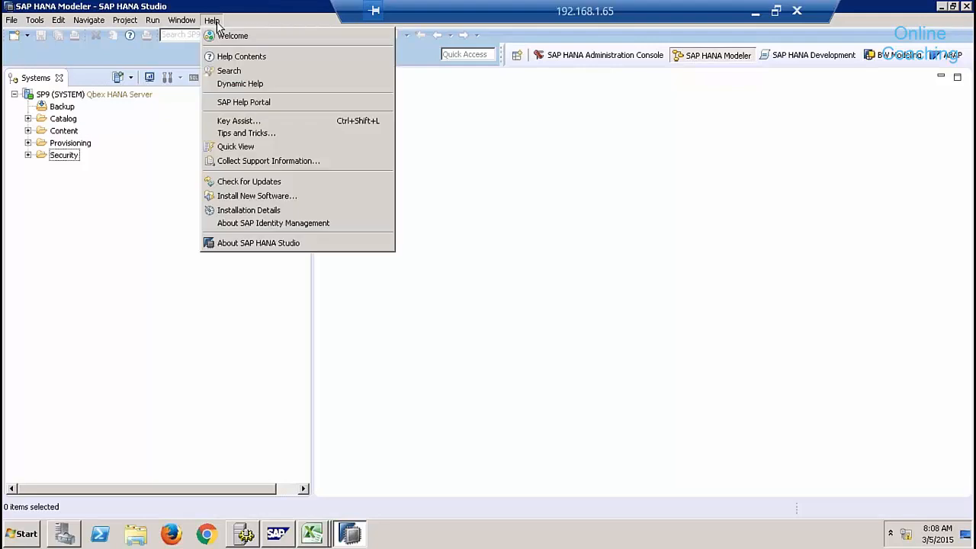
Reopen and widen the Quick View, then review SP9's delivery units and cancel.
click(232, 151)
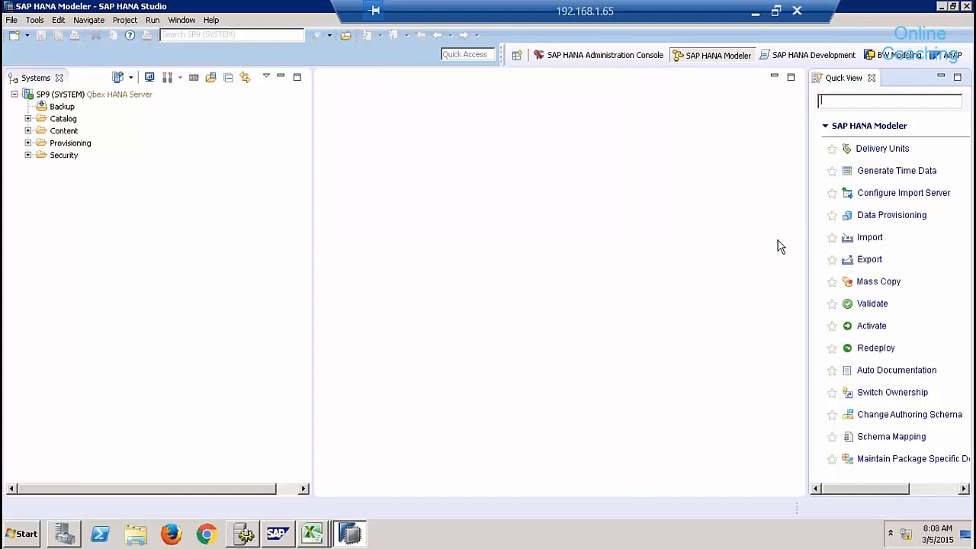
drag(806, 218, 687, 220)
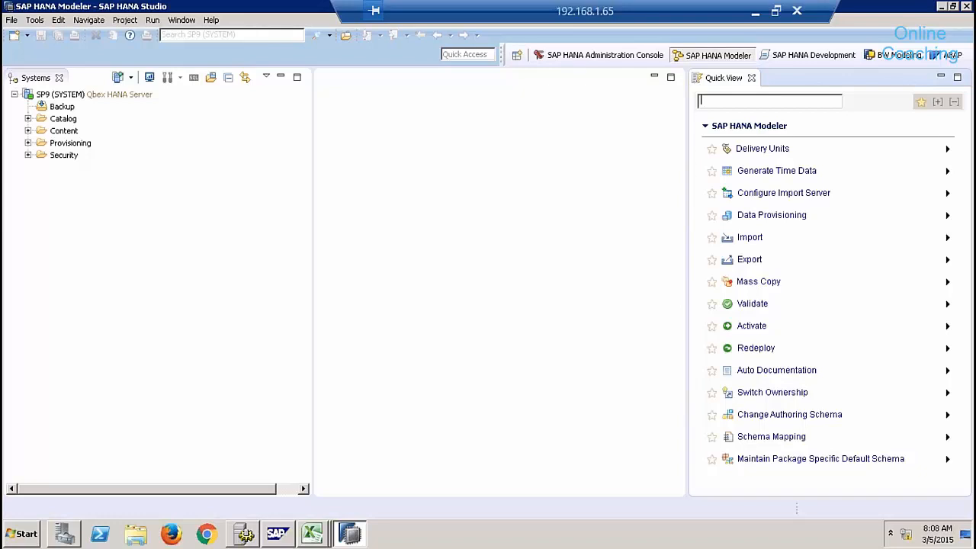
click(763, 148)
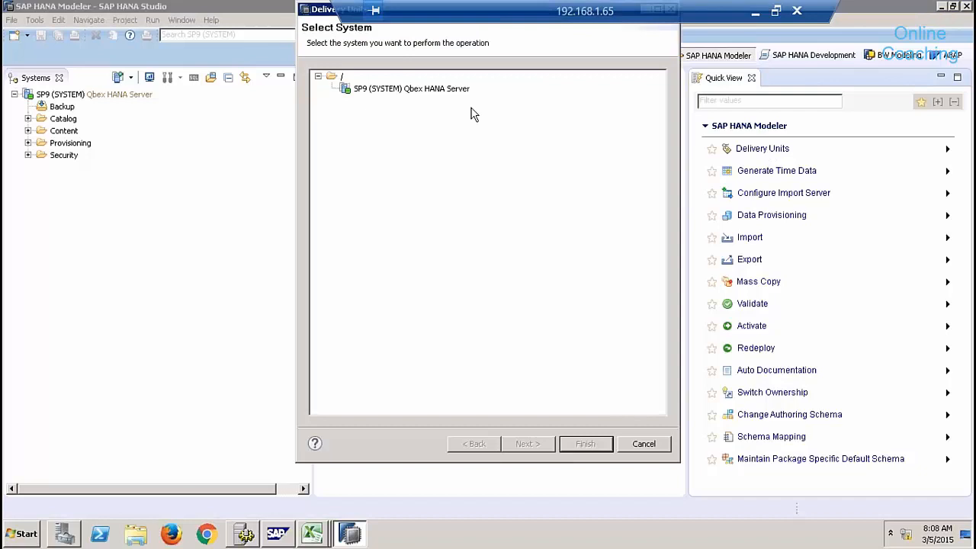
click(440, 92)
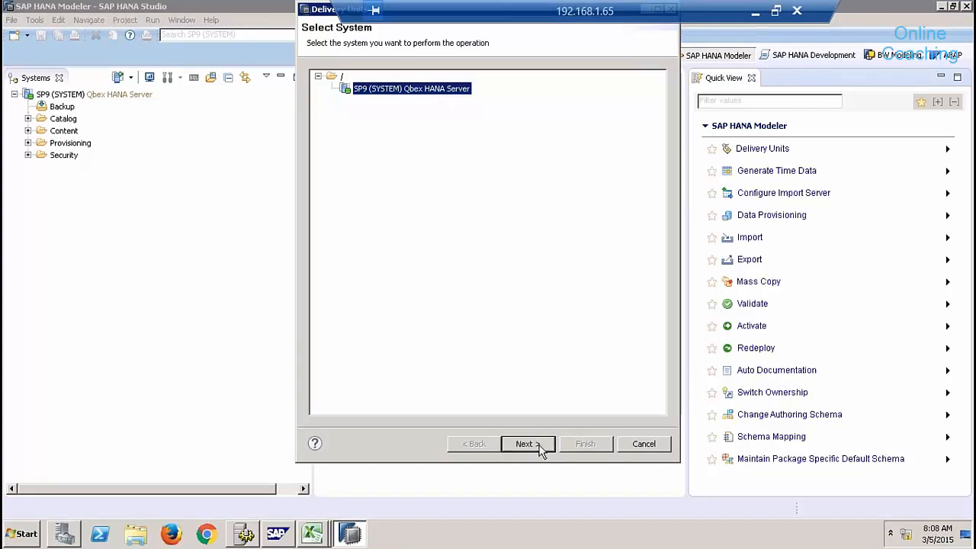
click(538, 445)
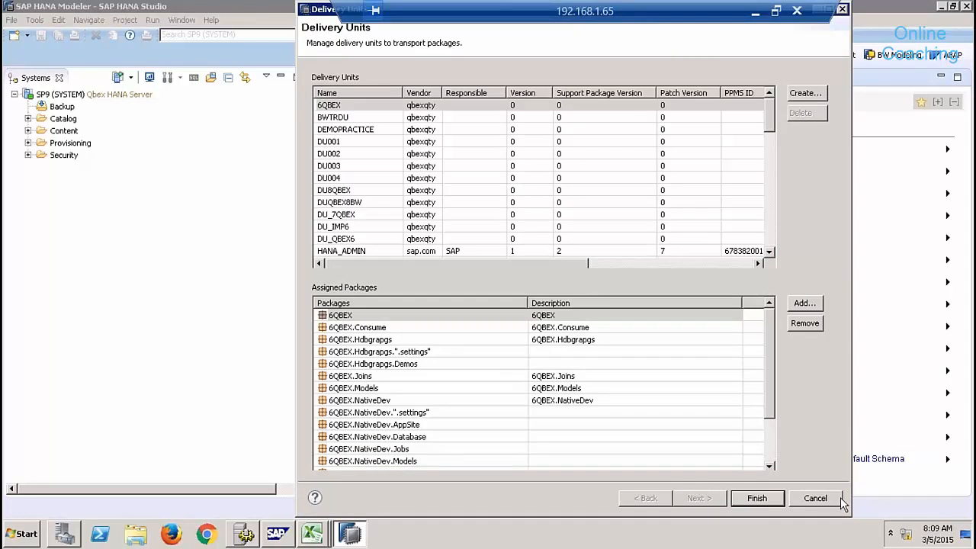
click(815, 499)
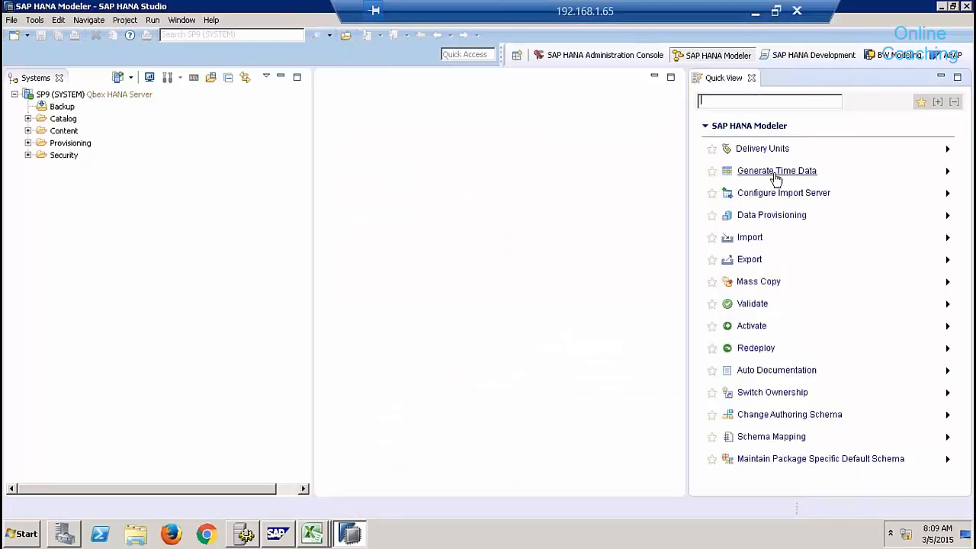
Open the SLT data provisioning editor for SP9 and close the Quick View.
click(772, 215)
click(447, 90)
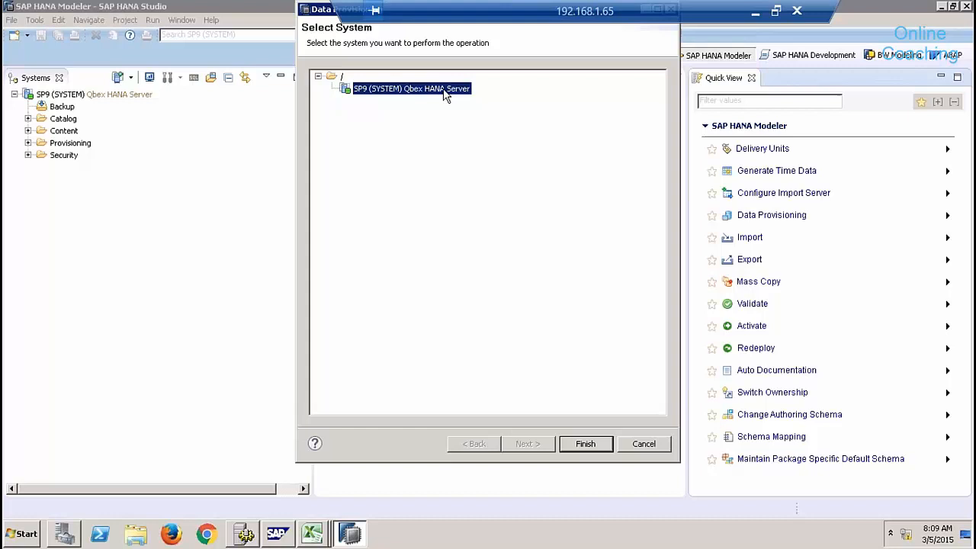
click(588, 442)
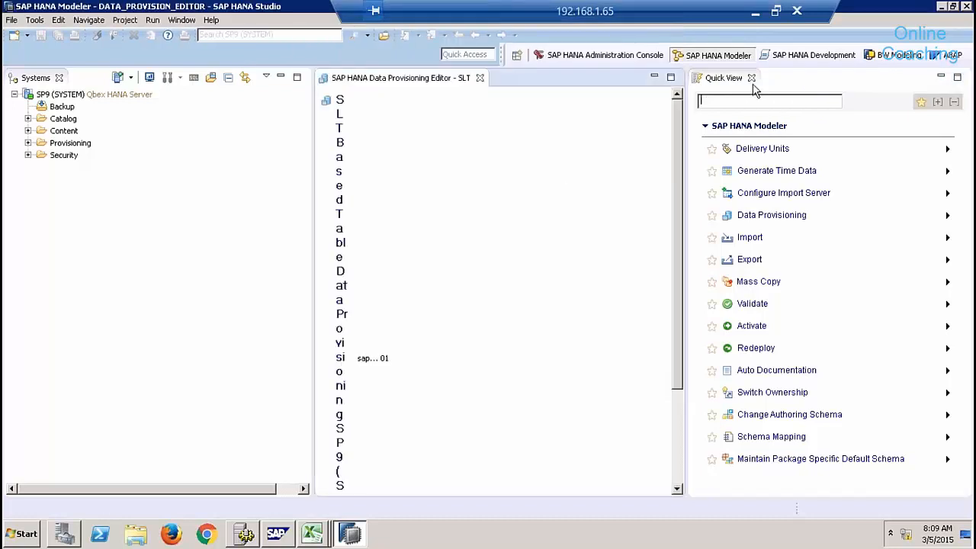
click(751, 77)
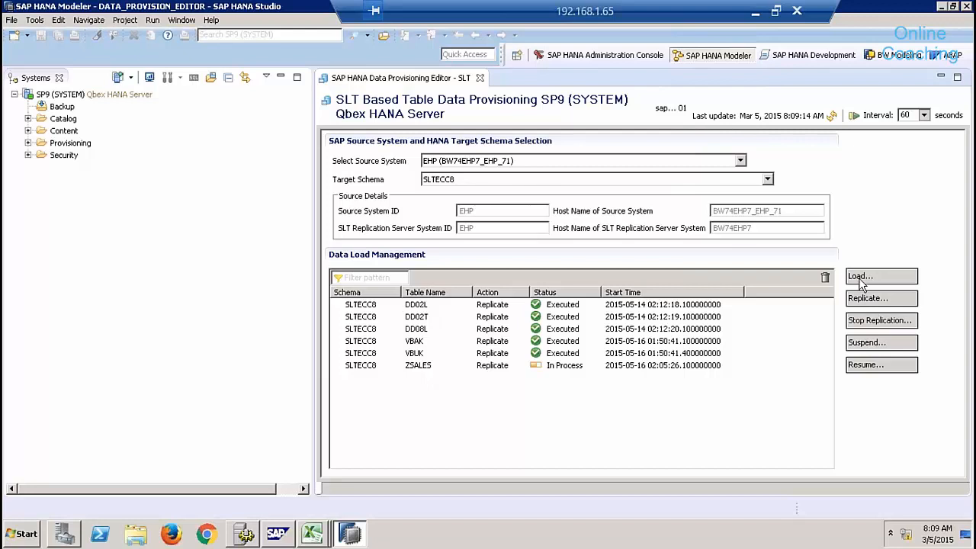
Cancel a Replicate Request without adding tables and close the SLT editor.
click(852, 304)
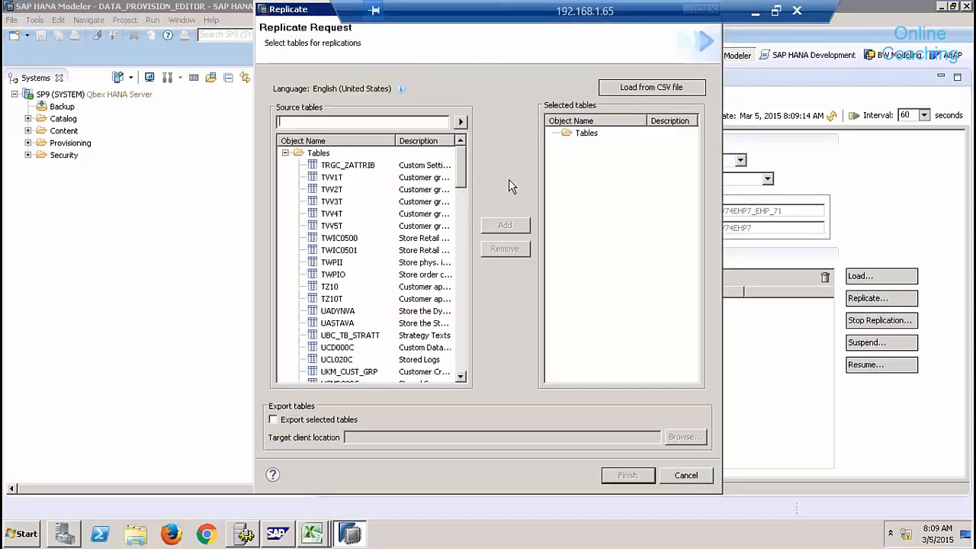
click(686, 475)
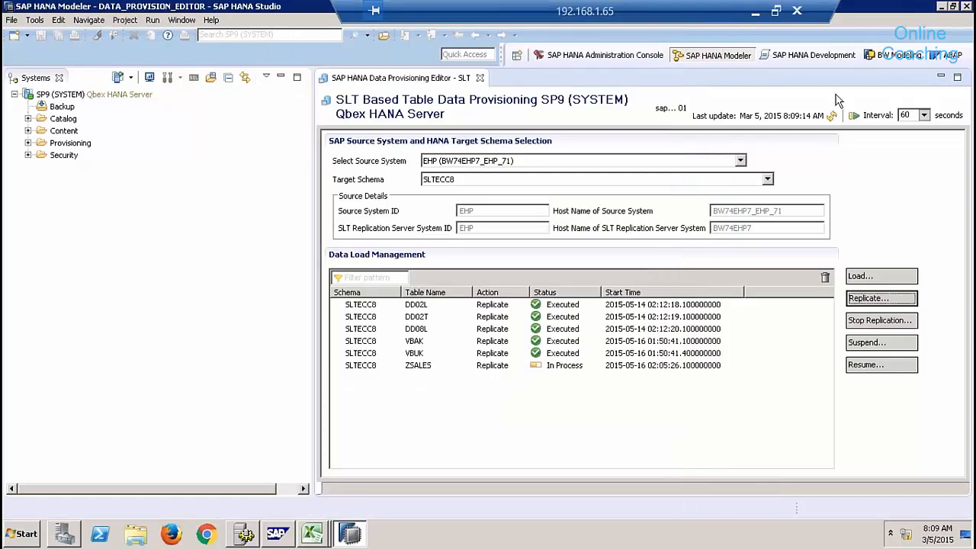
click(480, 78)
click(212, 23)
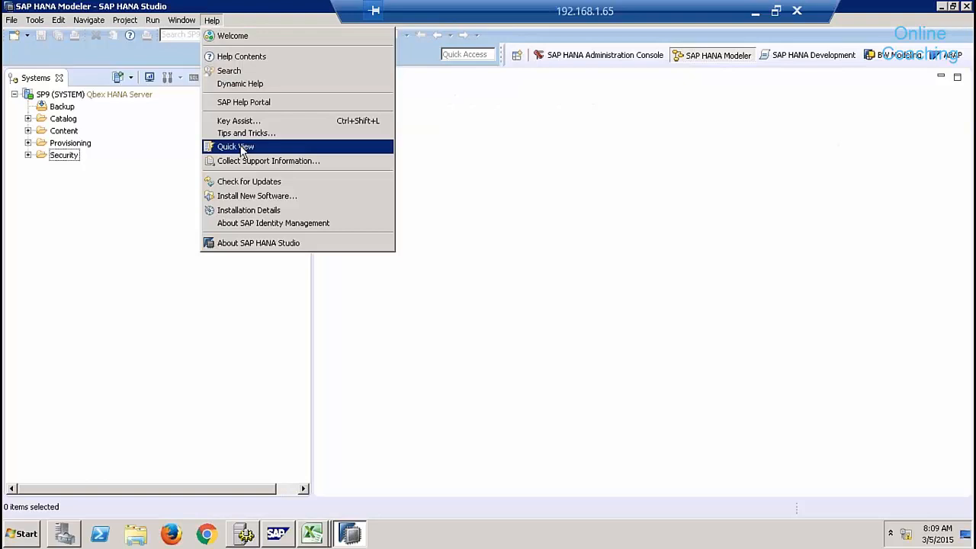
click(369, 145)
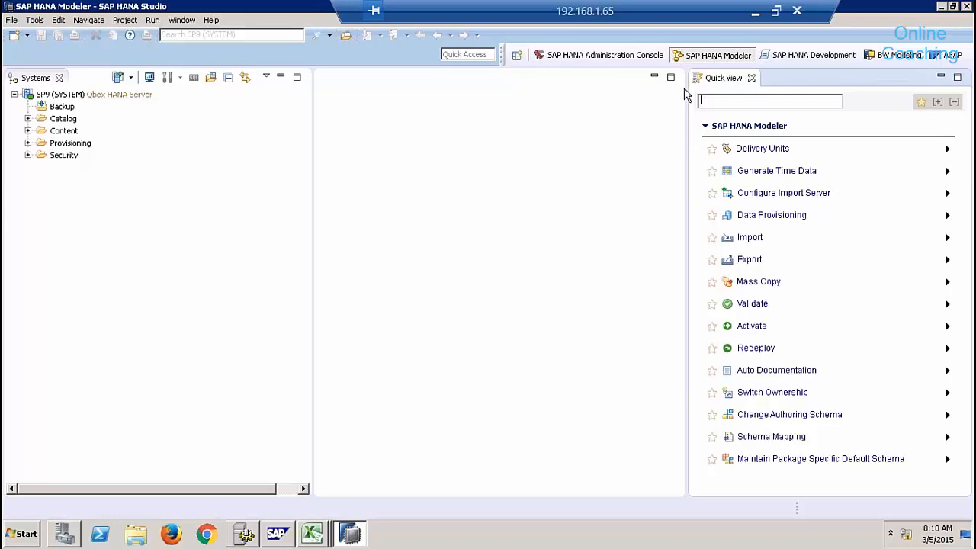
Close the Quick View, decline resetting the Modeler perspective, and reopen the Quick View.
click(752, 77)
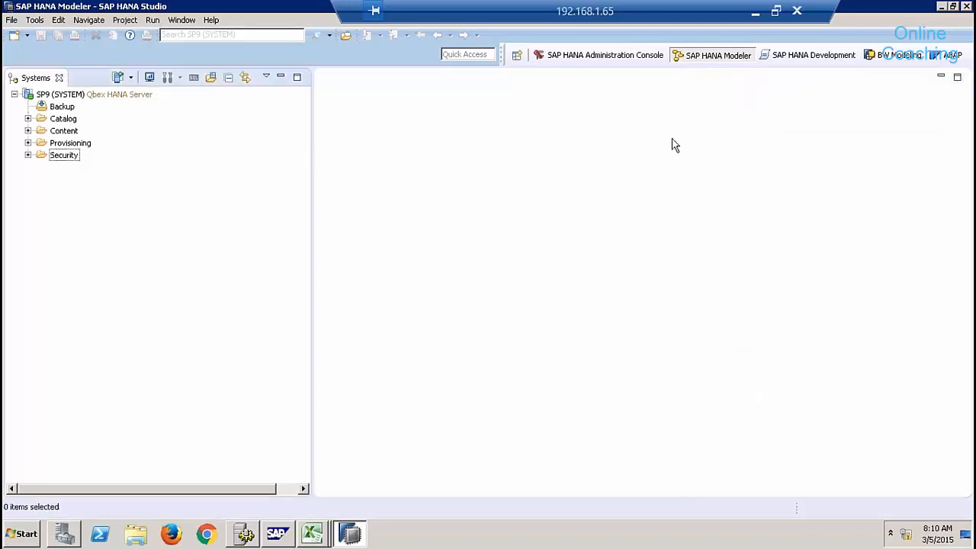
click(182, 20)
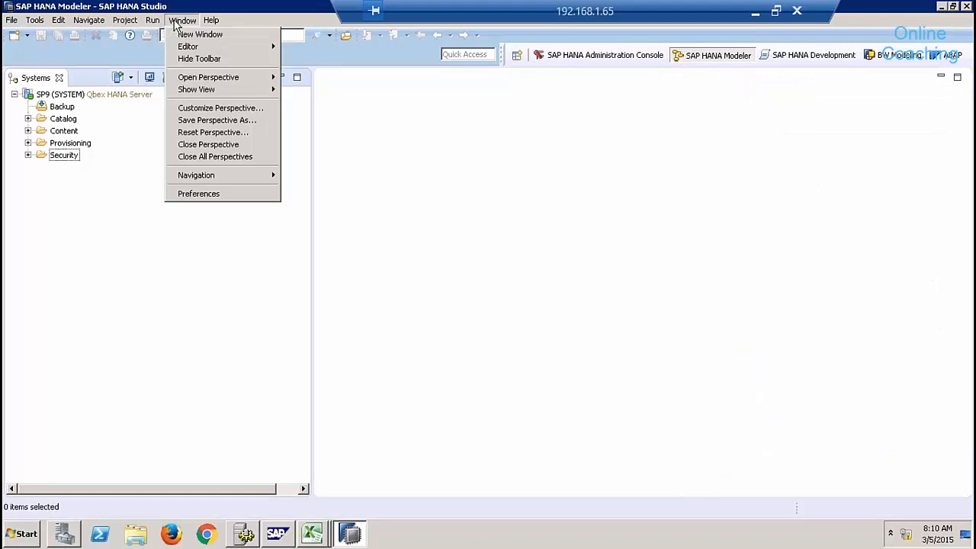
click(208, 133)
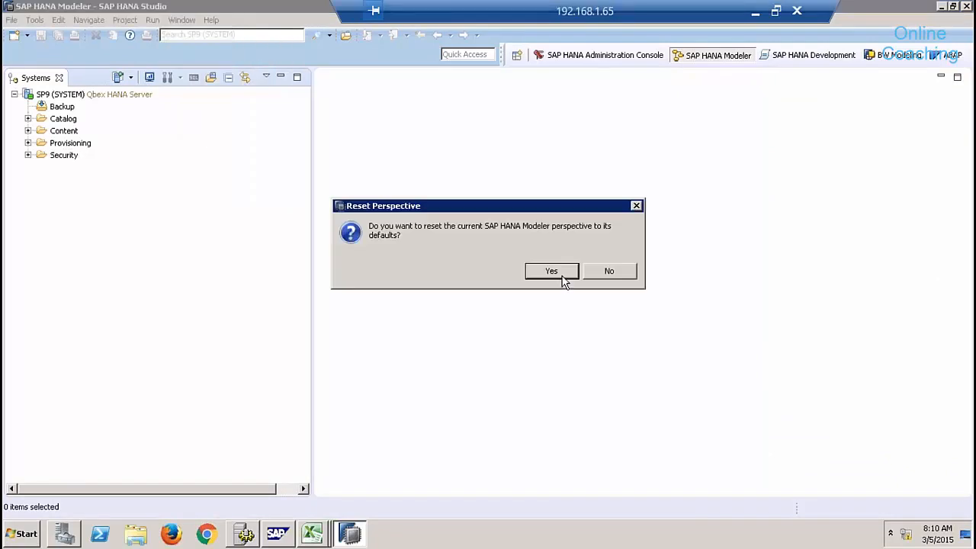
click(592, 276)
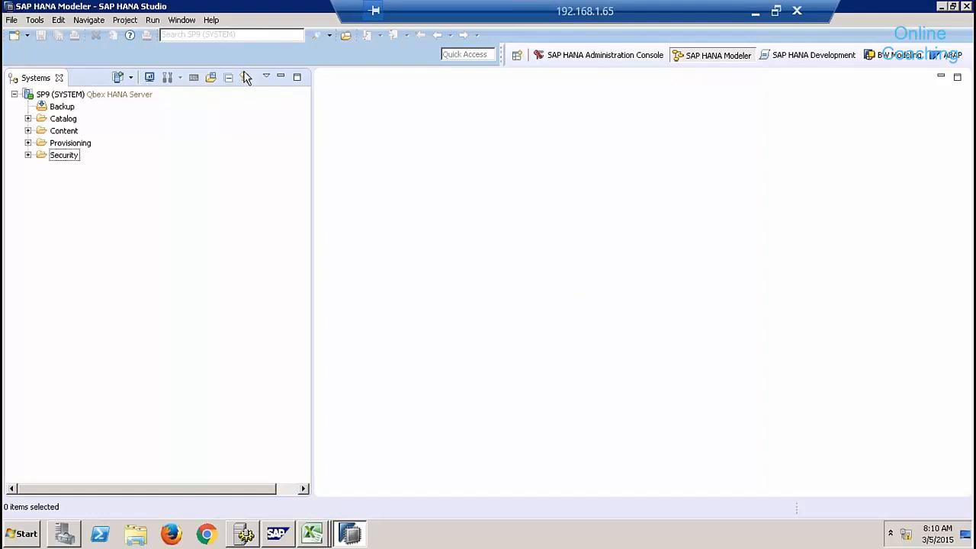
click(211, 20)
click(244, 145)
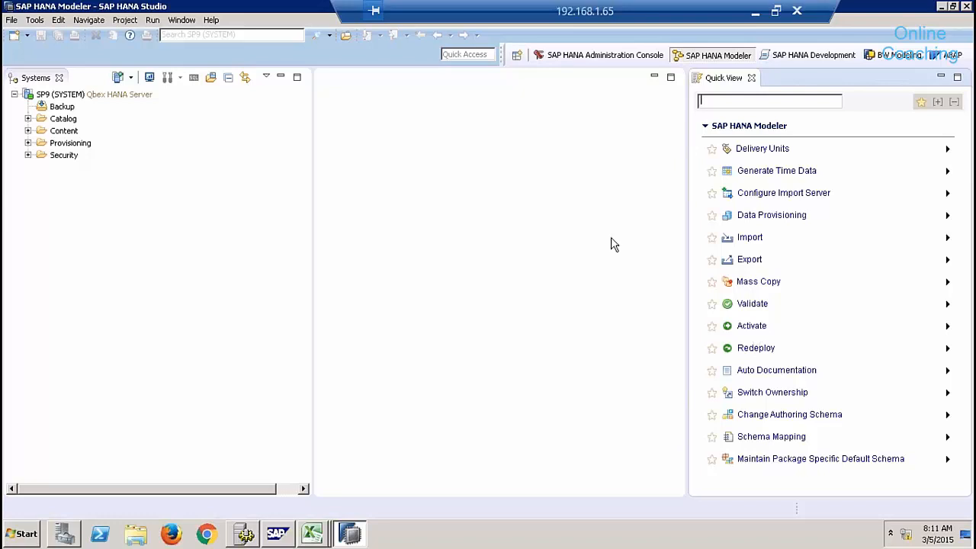
Read the Redeploy and Activate descriptions in Quick View, then close the Quick View panel.
click(947, 348)
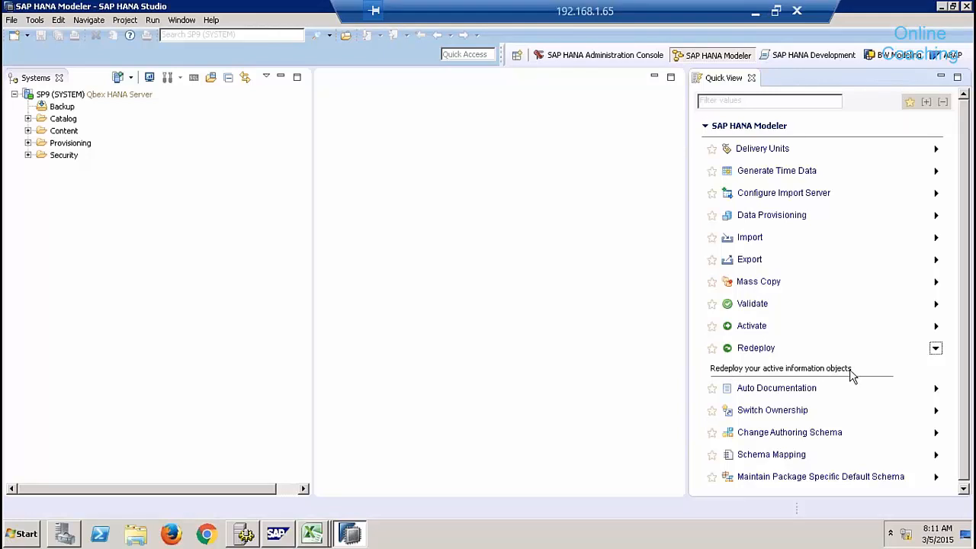
click(936, 326)
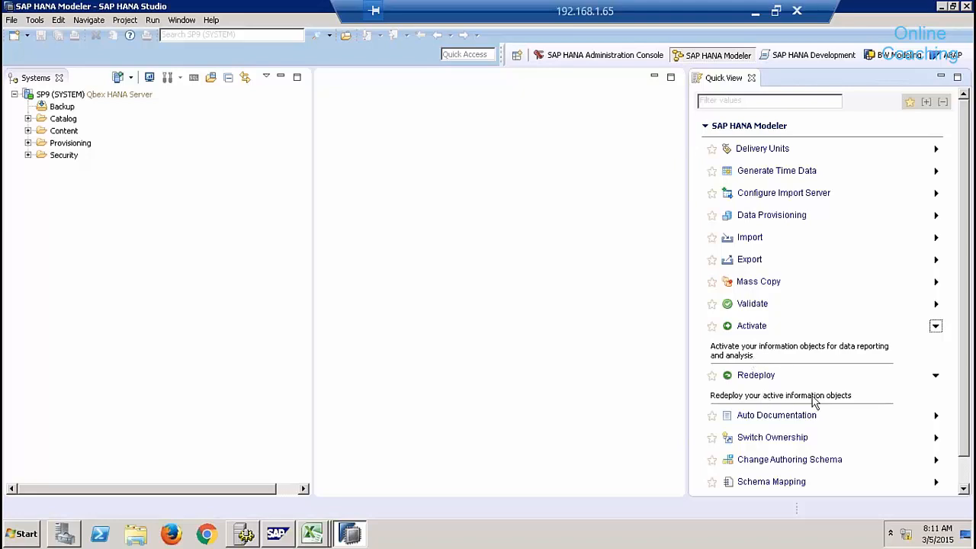
click(751, 78)
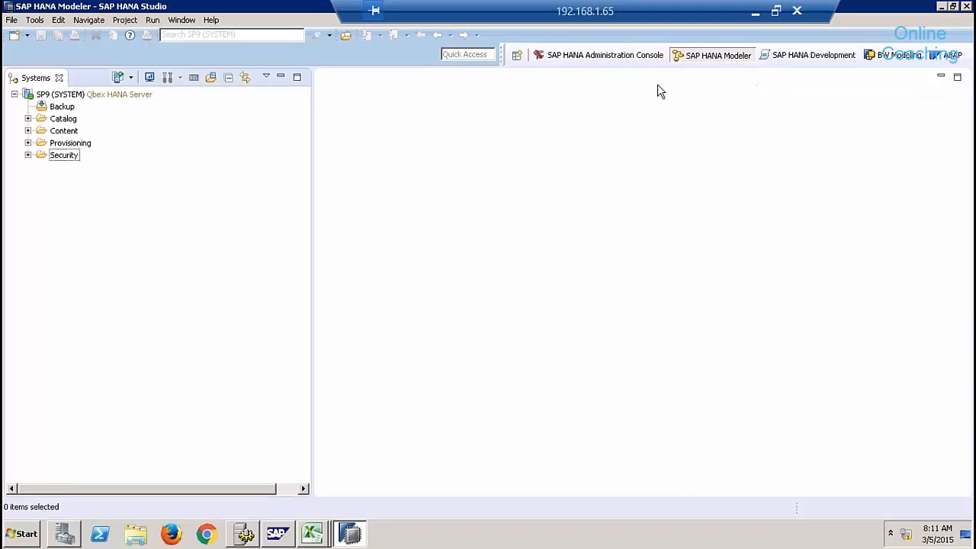
click(183, 20)
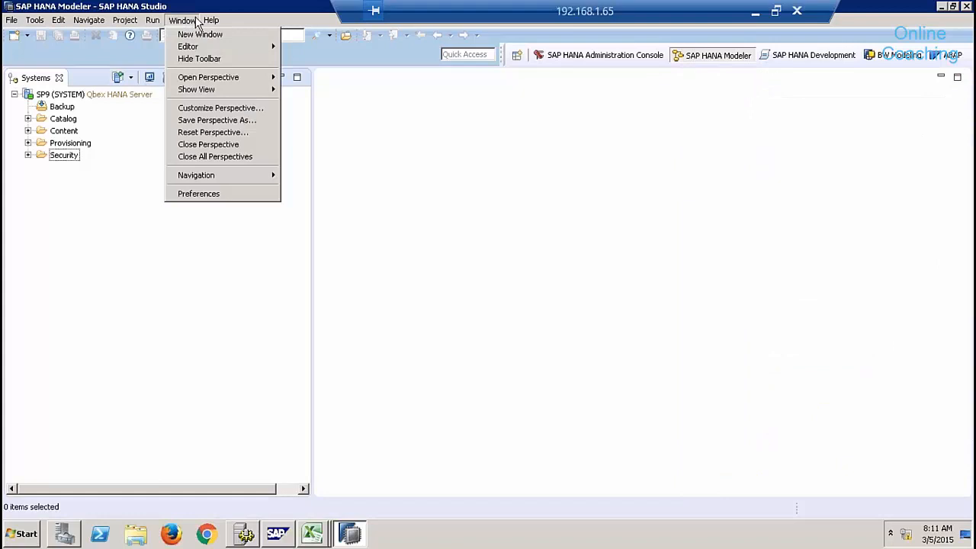
mouse_move(209, 21)
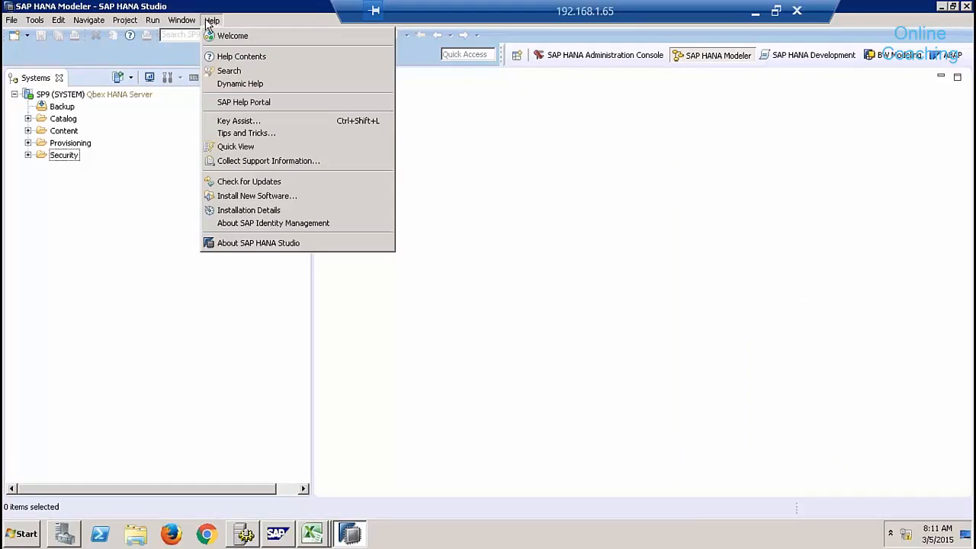
click(147, 150)
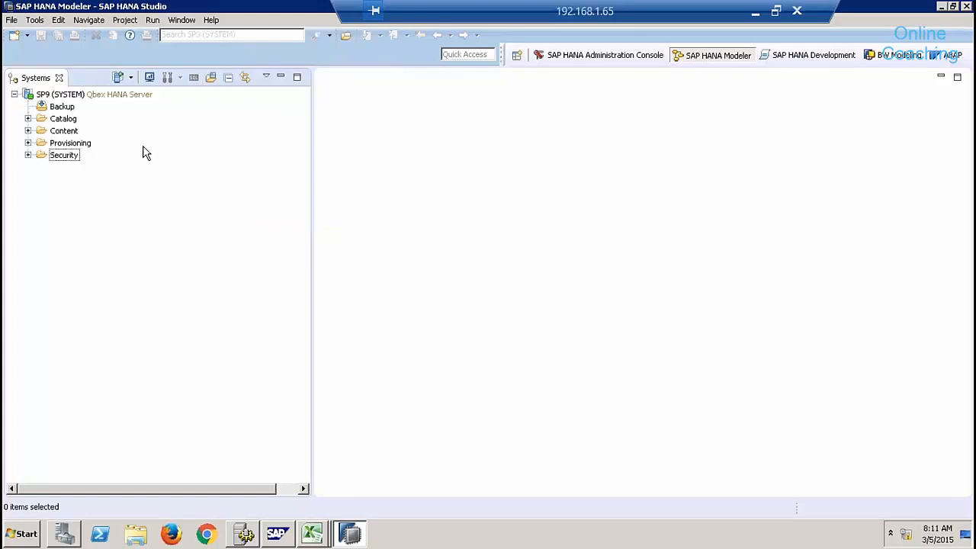
click(64, 121)
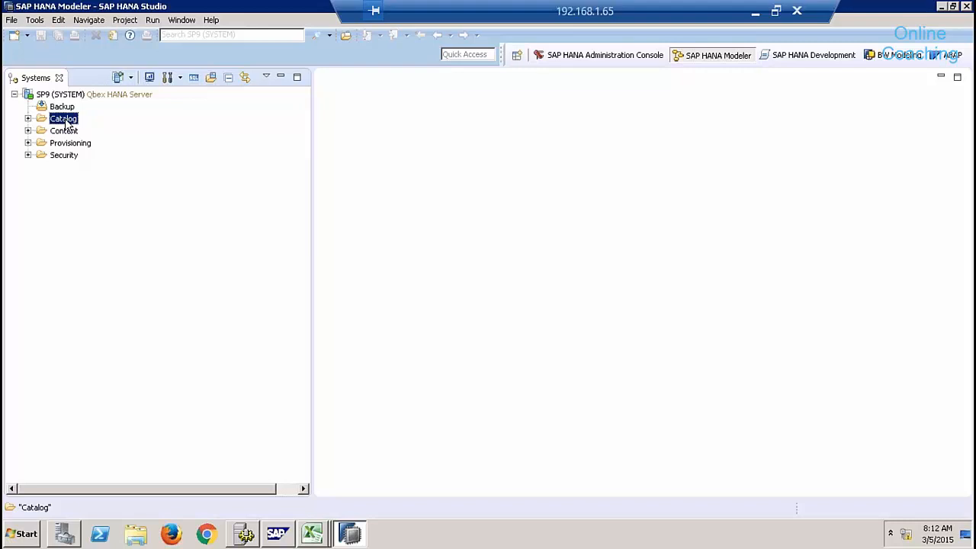
Expand Catalog, 8QBEX and its Tables folder to list CUSTOMER, EMP and EMPLOYEE.
click(27, 119)
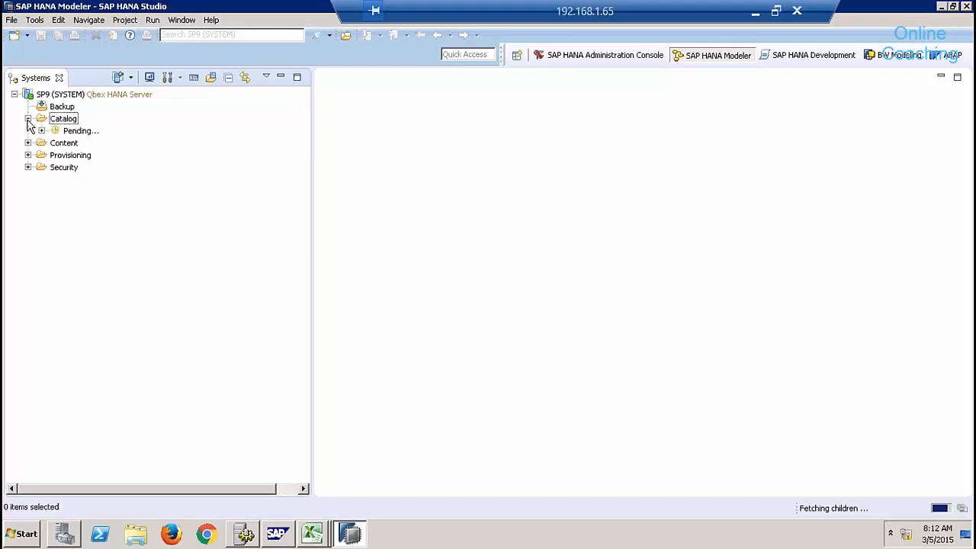
click(41, 252)
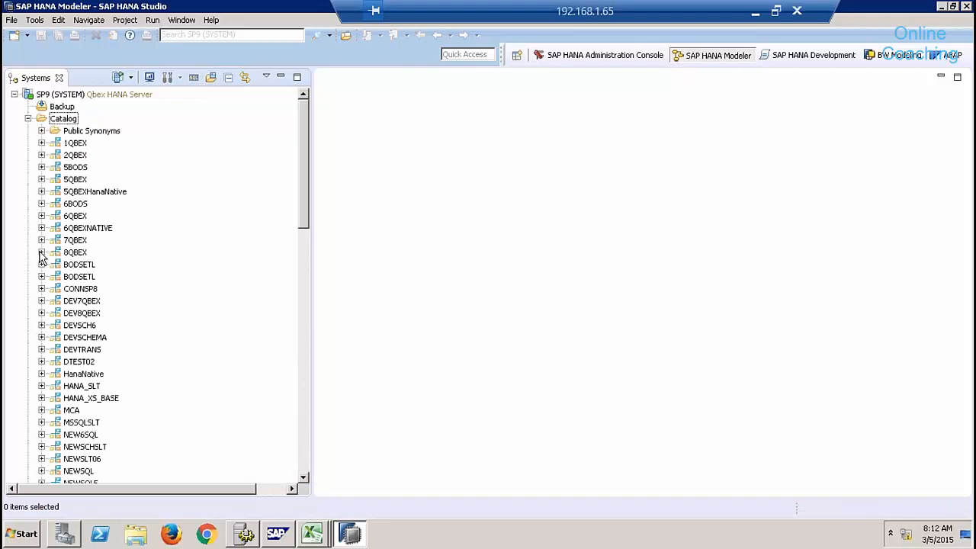
click(55, 362)
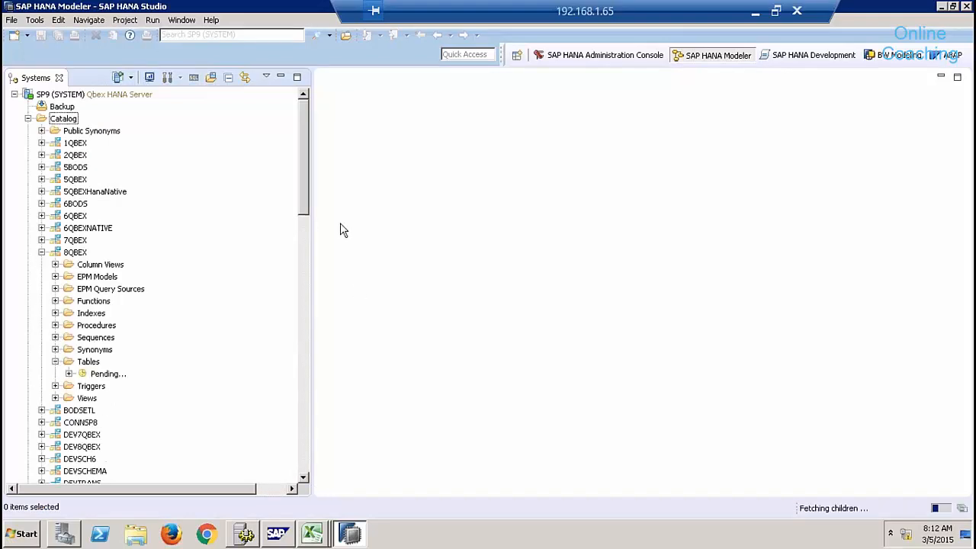
drag(303, 169, 311, 238)
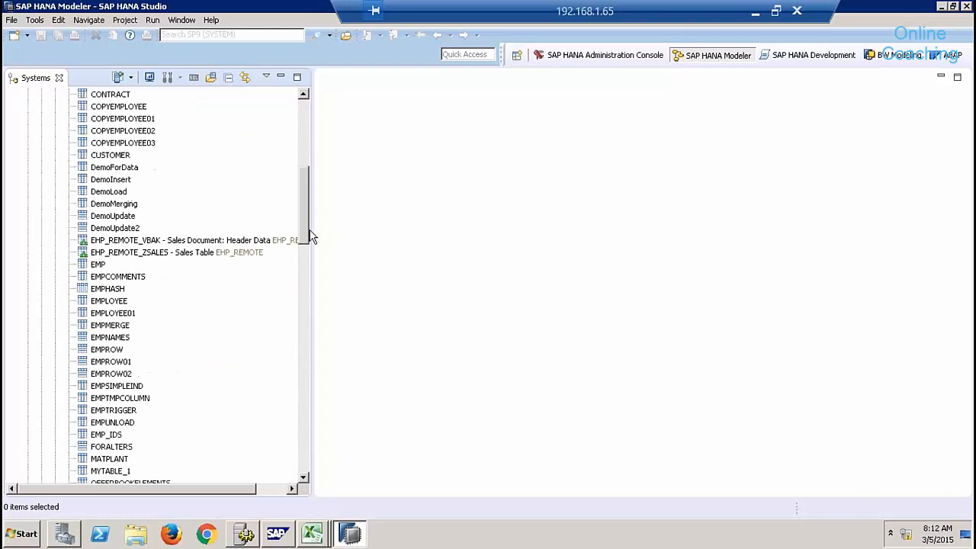
click(118, 302)
right_click(119, 303)
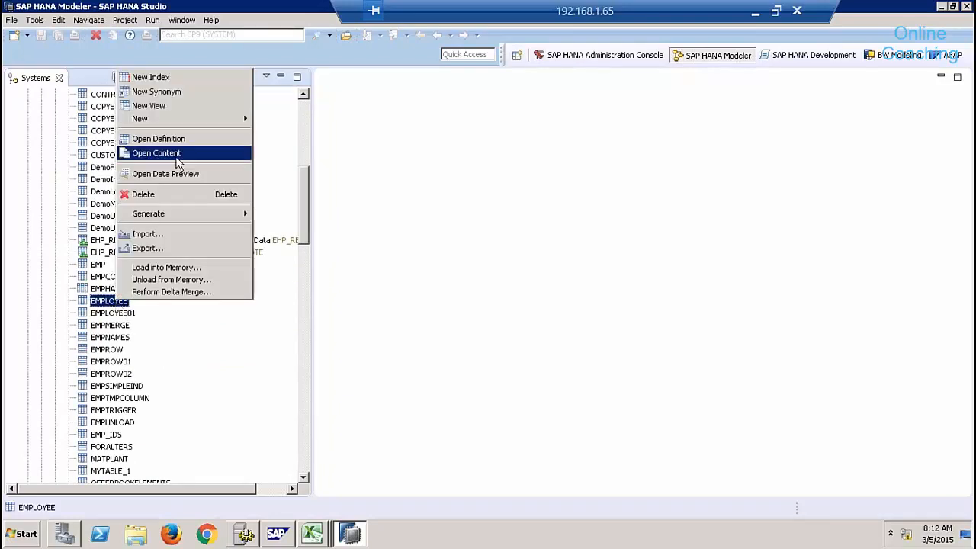
click(181, 174)
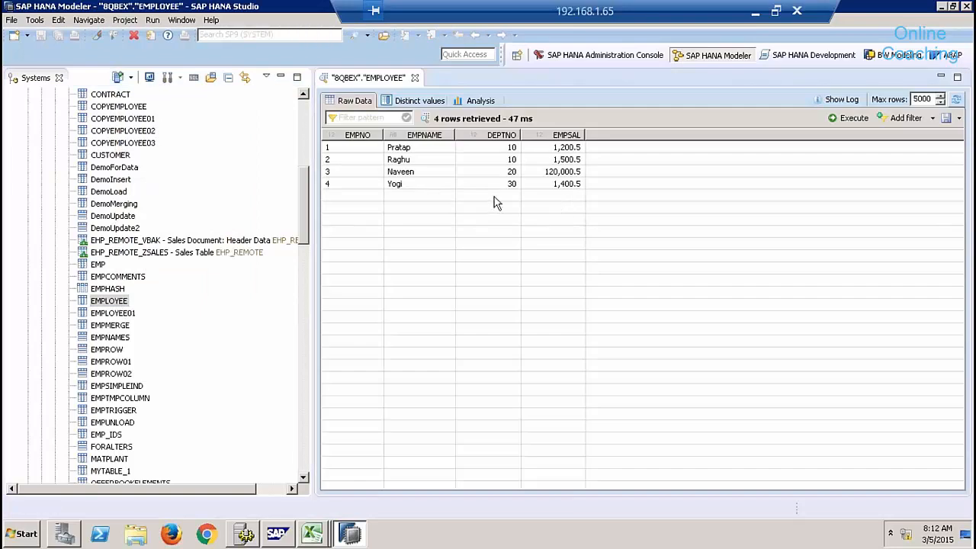
click(416, 77)
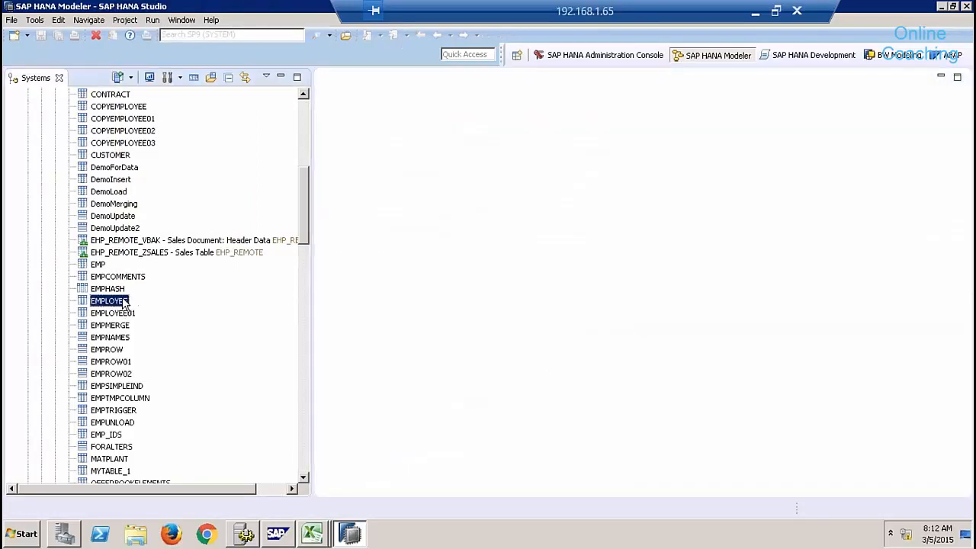
key(ctrl+alt+c)
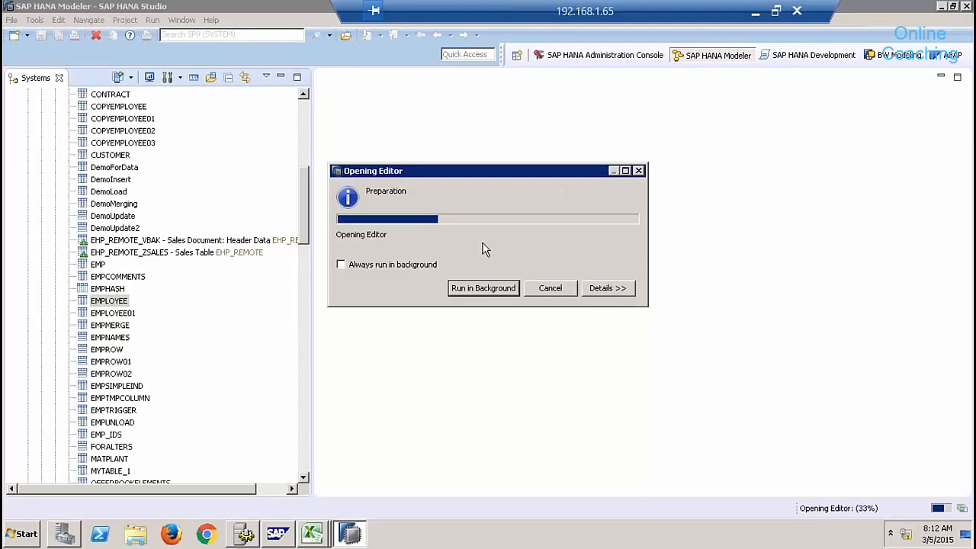
key(Return)
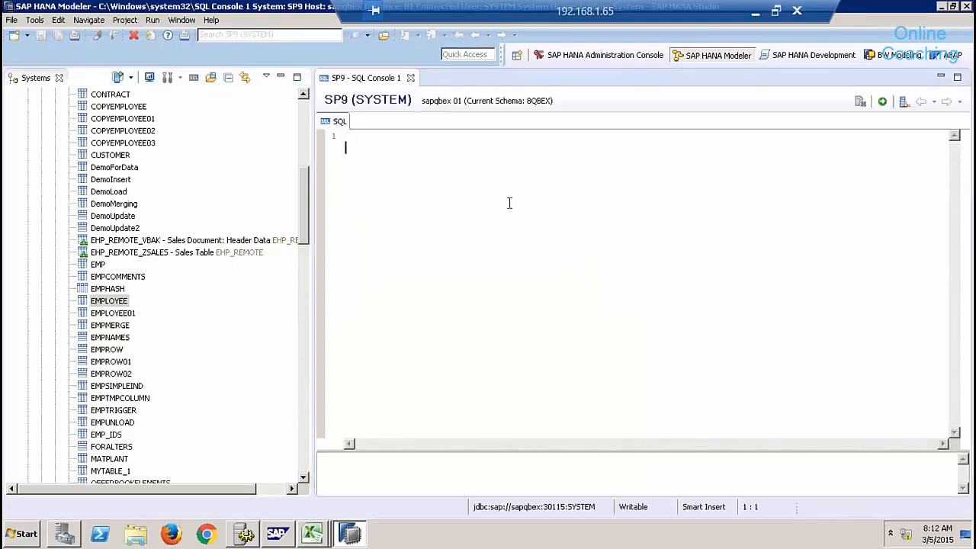
text(anmfbzmmvnx,n,)
key(BackSpace)
key(BackSpace)
key(BackSpace)
key(BackSpace)
key(BackSpace)
key(BackSpace)
key(BackSpace)
key(BackSpace)
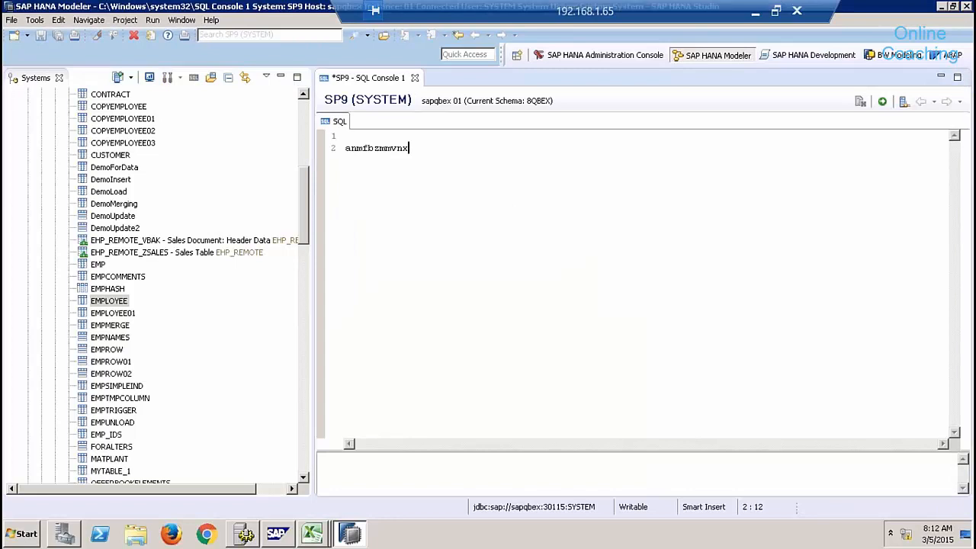
key(BackSpace)
key(BackSpace)
key(BackSpace)
key(BackSpace)
key(BackSpace)
key(BackSpace)
click(415, 78)
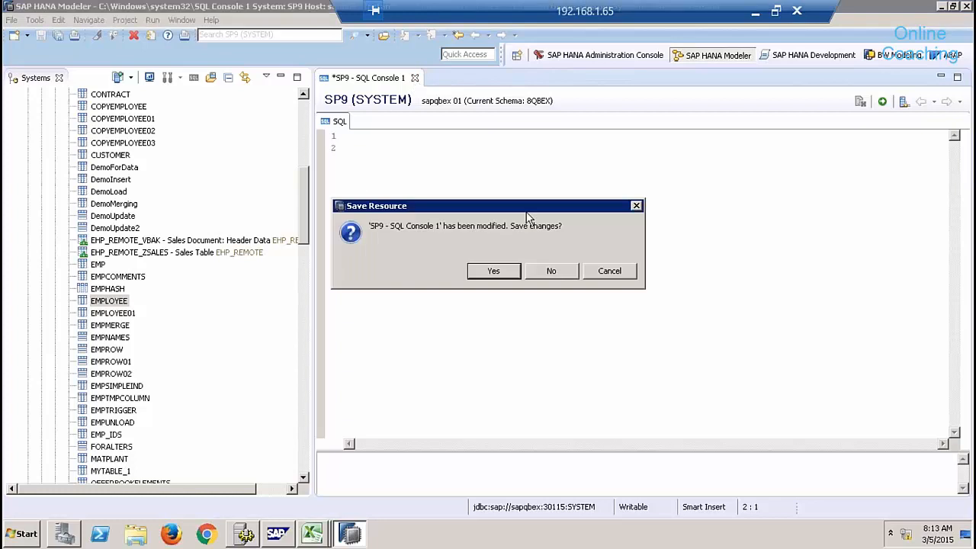
click(550, 271)
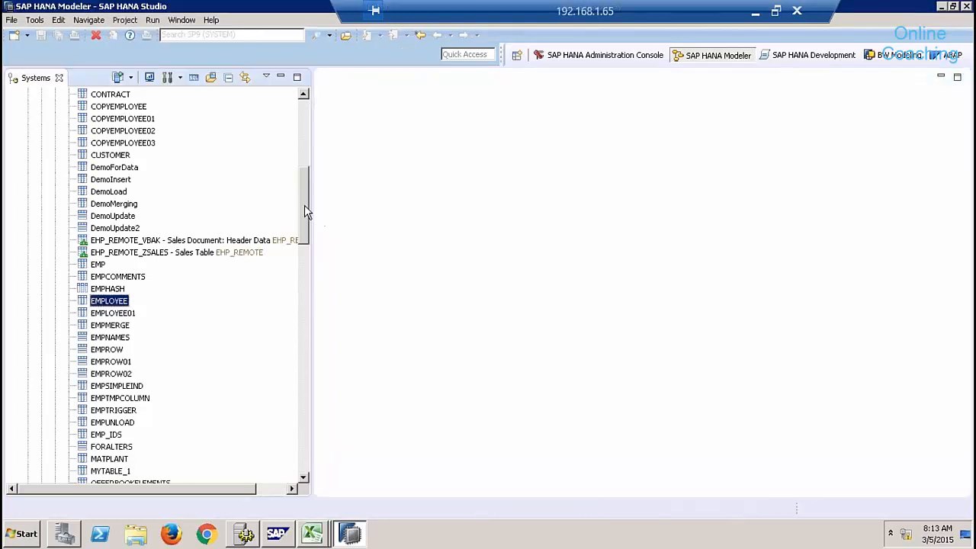
Start a new table in the 8QBEX Tables folder, then close New Table 2 without saving.
drag(302, 196, 301, 164)
click(88, 229)
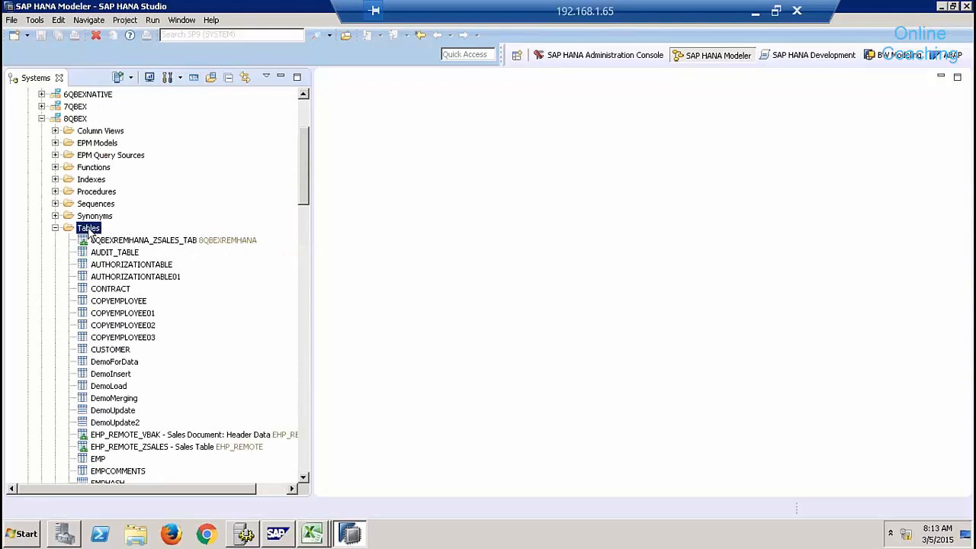
right_click(89, 232)
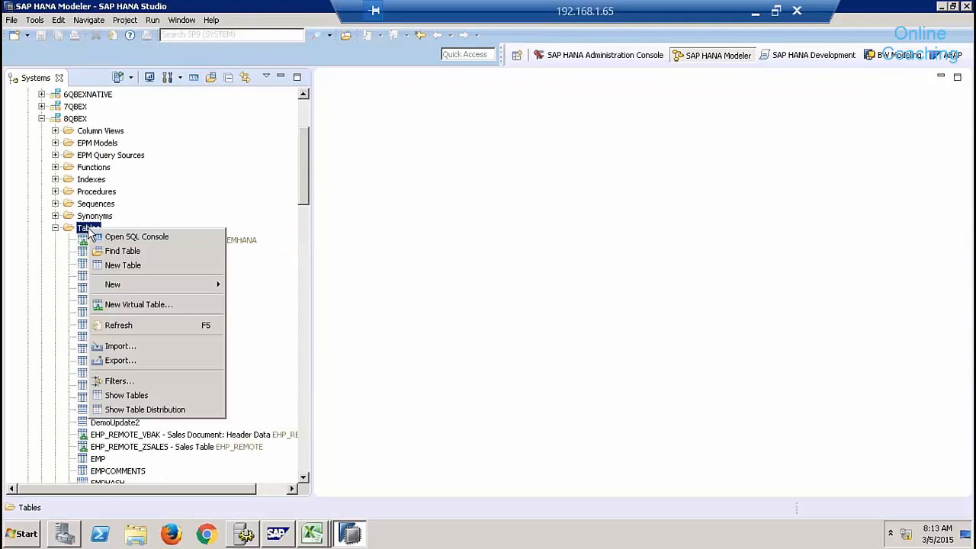
click(124, 265)
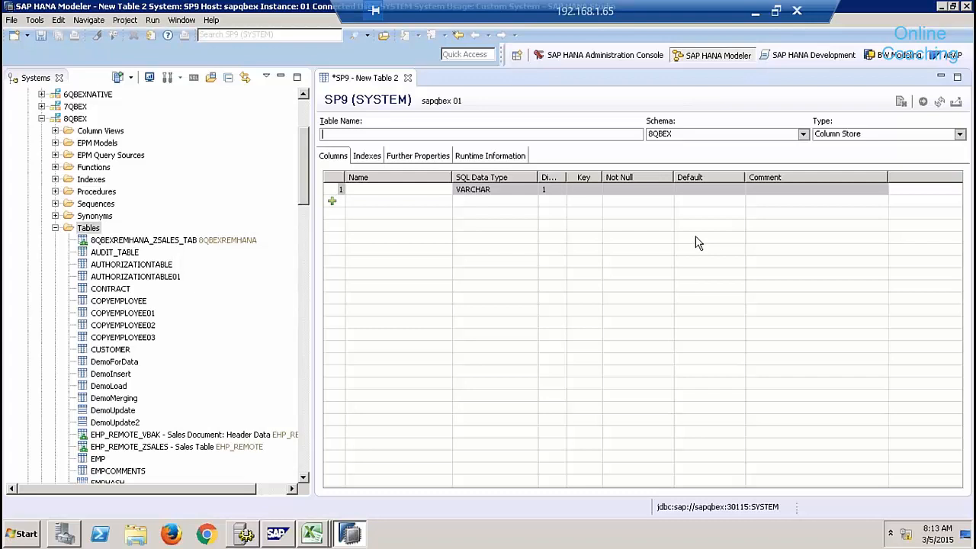
click(408, 79)
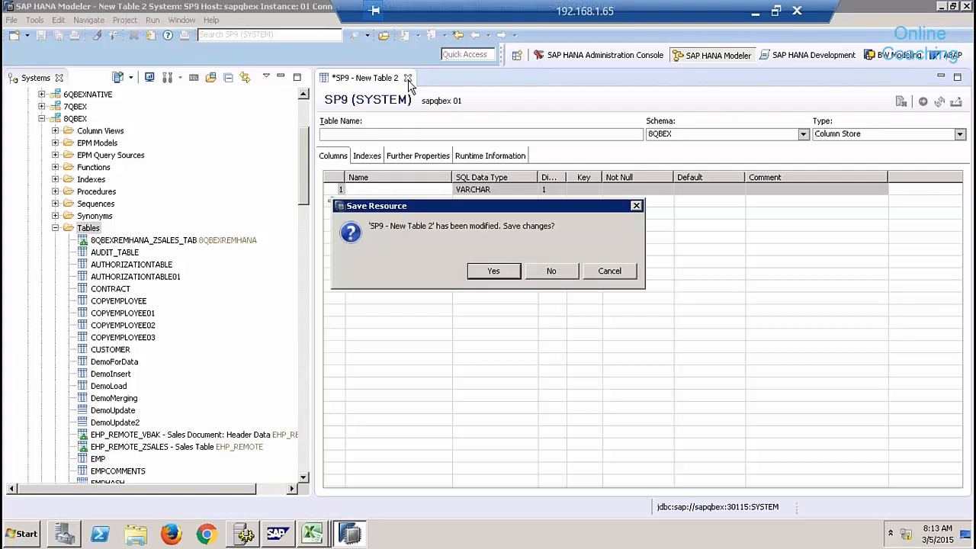
click(552, 273)
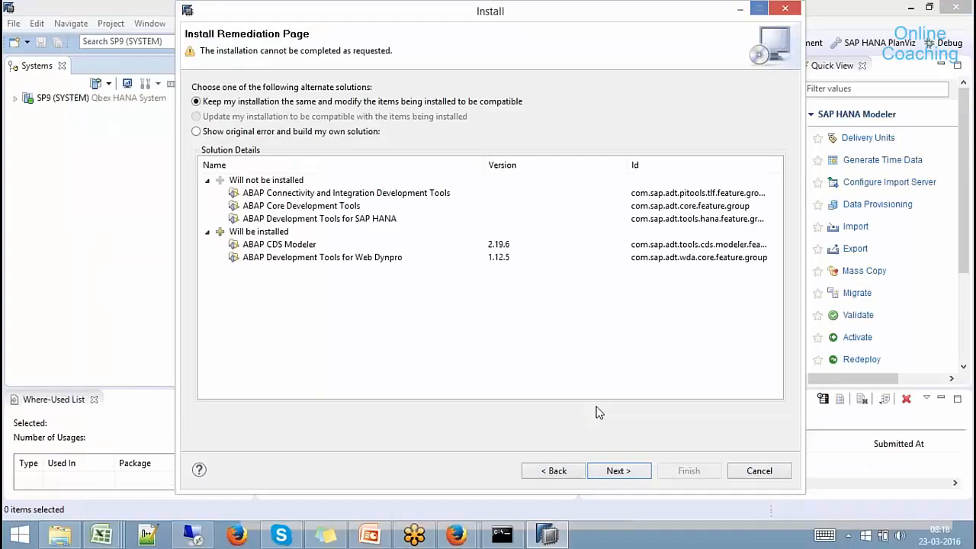
Accept the remediation plan and begin installing ABAP CDS Modeler and Web Dynpro tools.
click(637, 471)
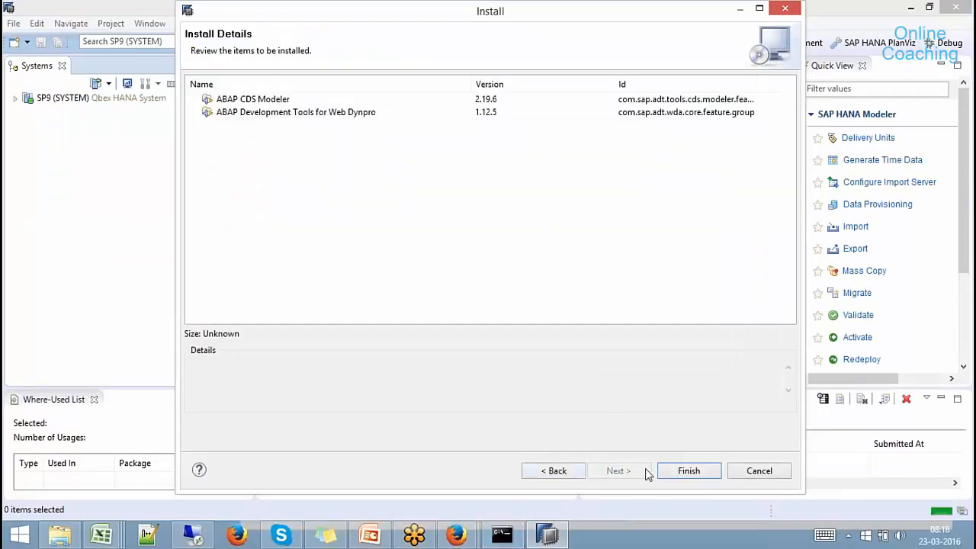
click(685, 471)
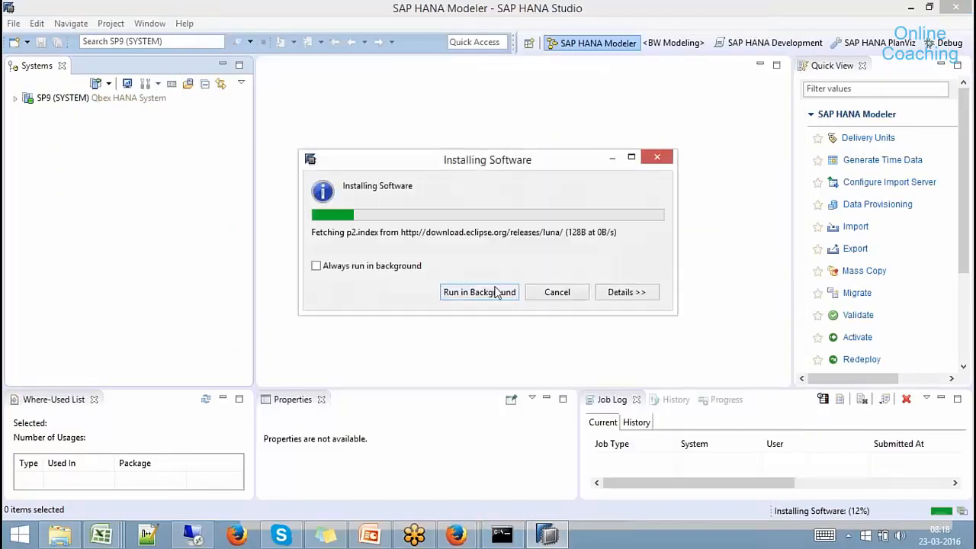
click(103, 538)
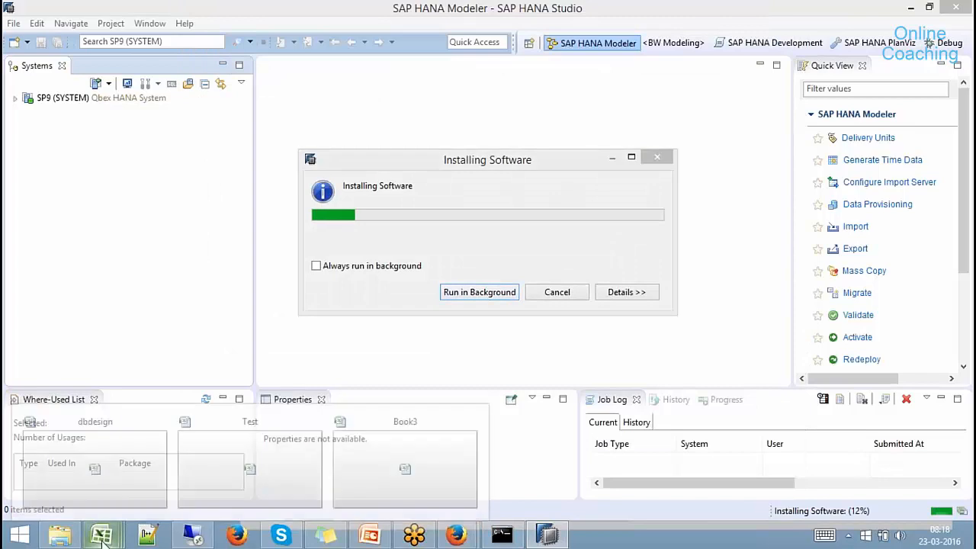
In Book3, enter 'HANA as DW, Data Mart, Enterprise , Native' in cell C56.
click(419, 422)
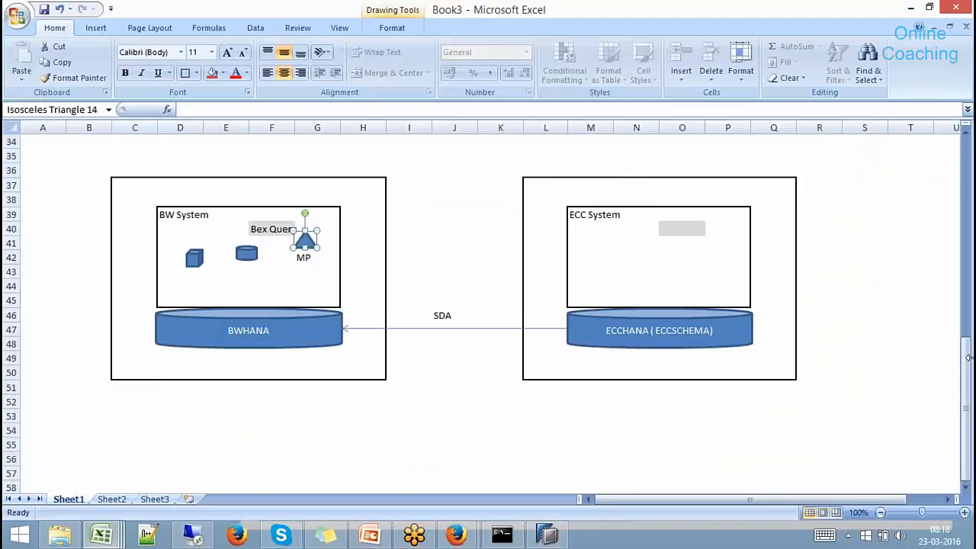
click(966, 489)
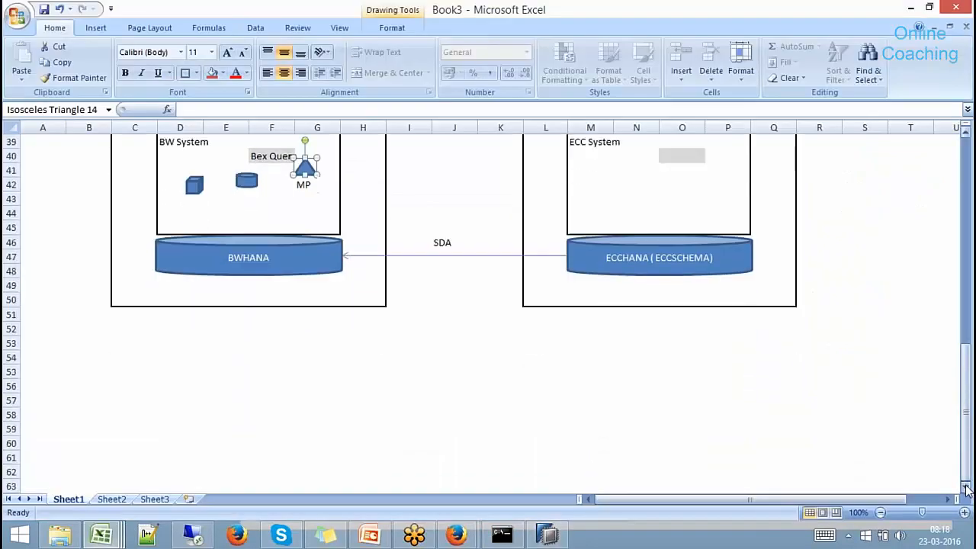
drag(966, 489, 967, 489)
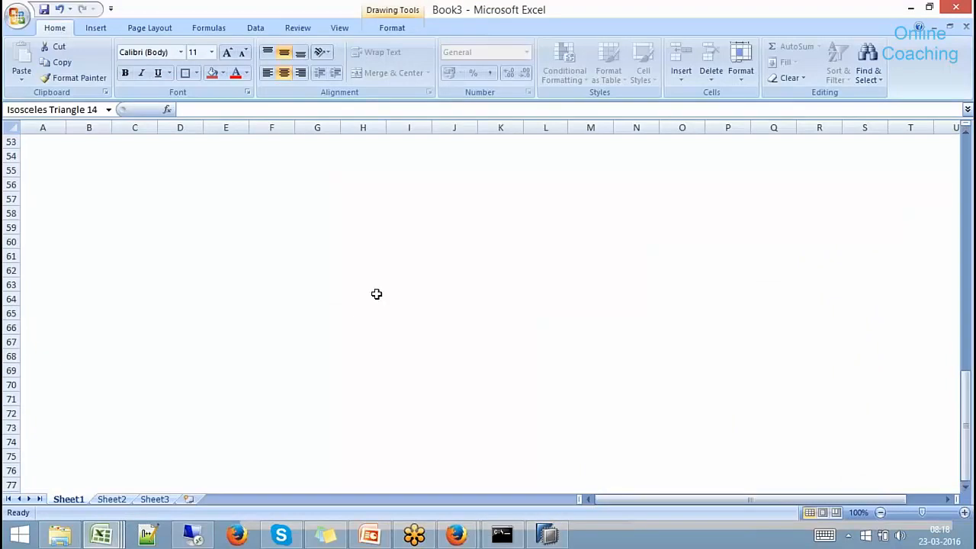
click(143, 183)
text(HA)
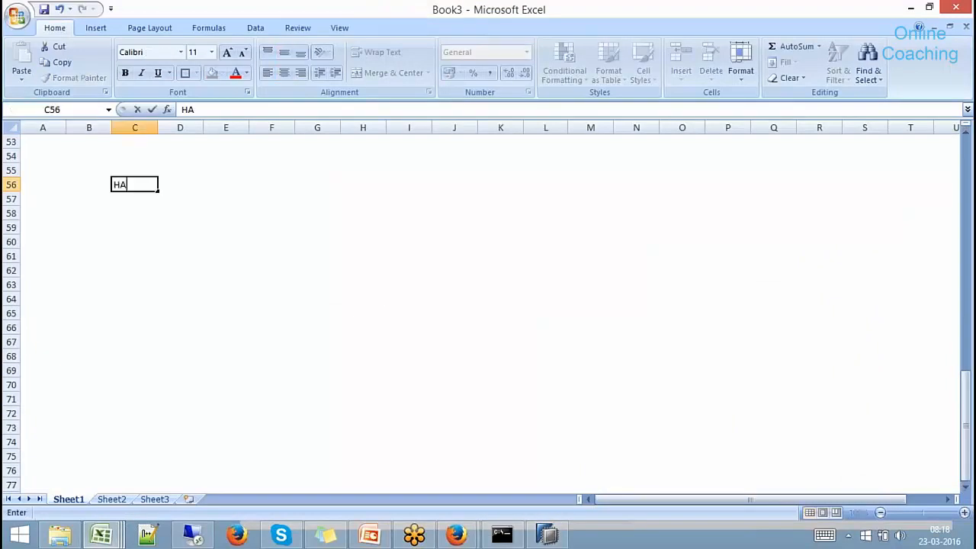
text(NA as DW, Datra)
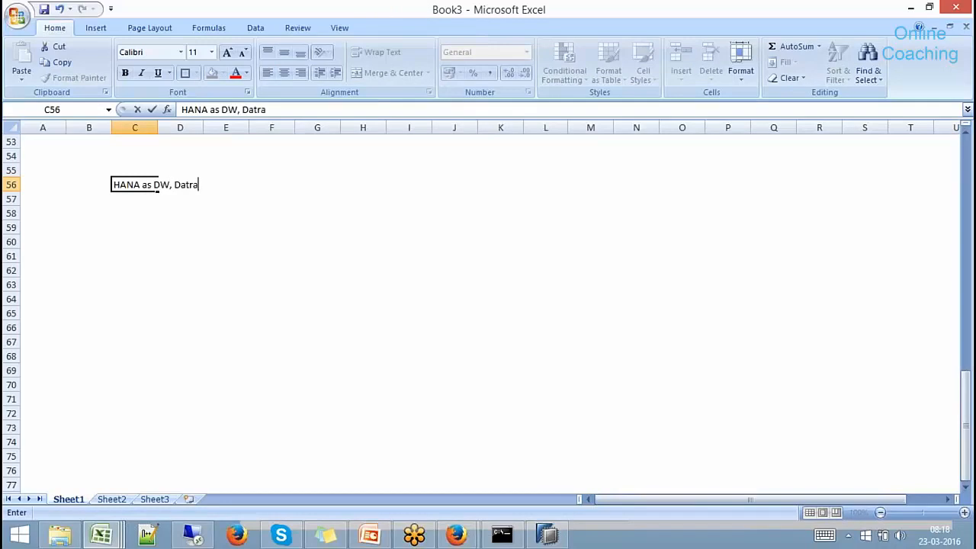
key(BackSpace)
key(BackSpace)
text(a Mart, En)
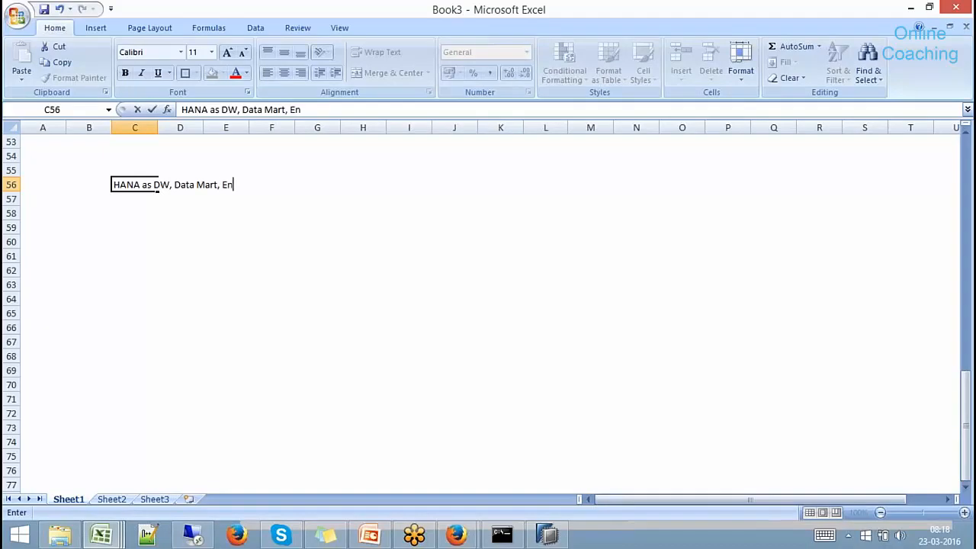
text(terprise , Native)
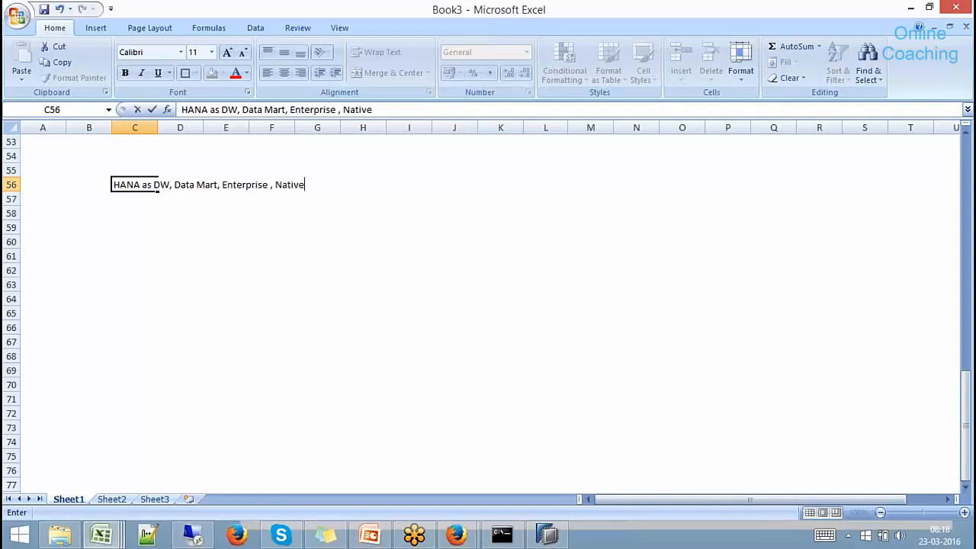
click(151, 230)
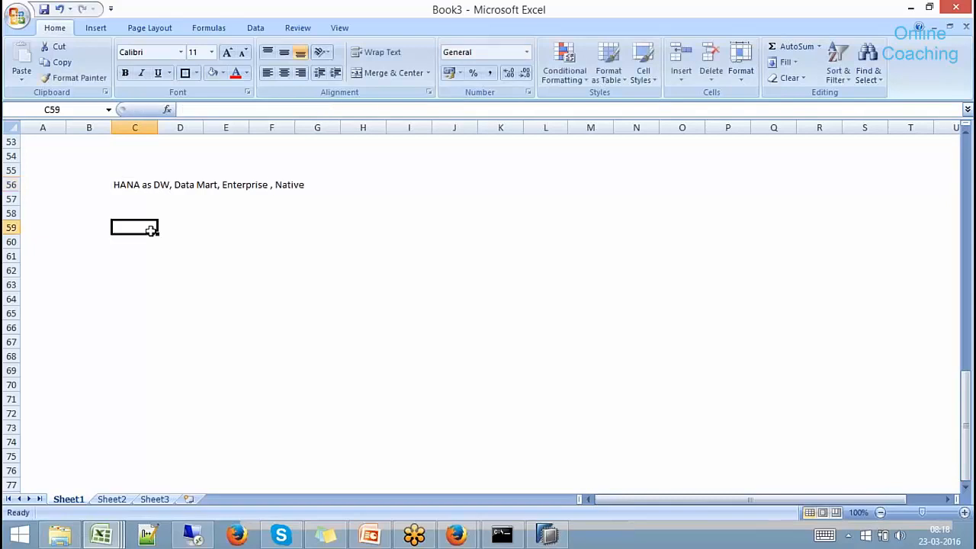
Draw a Can shape labelled HANA and give C61:C74 an outside border.
click(96, 28)
click(160, 84)
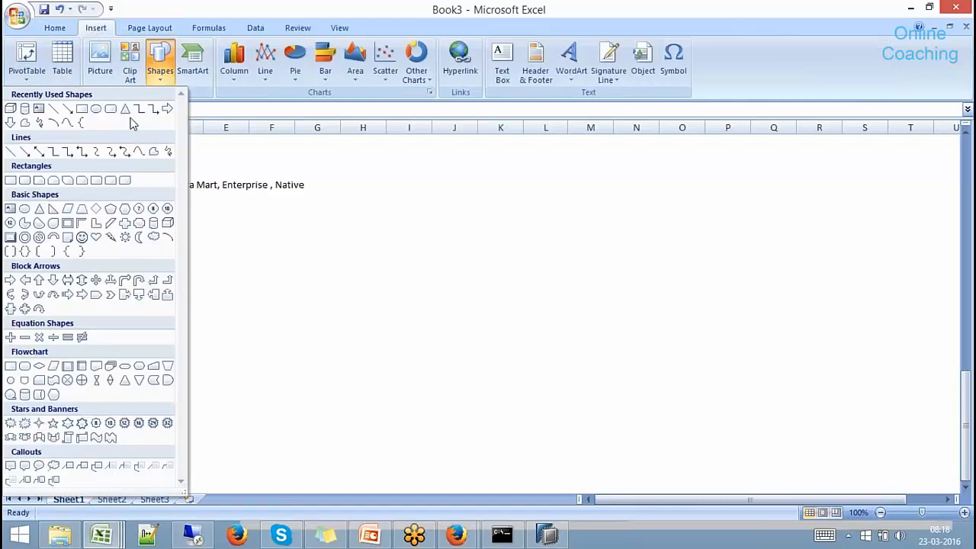
click(153, 223)
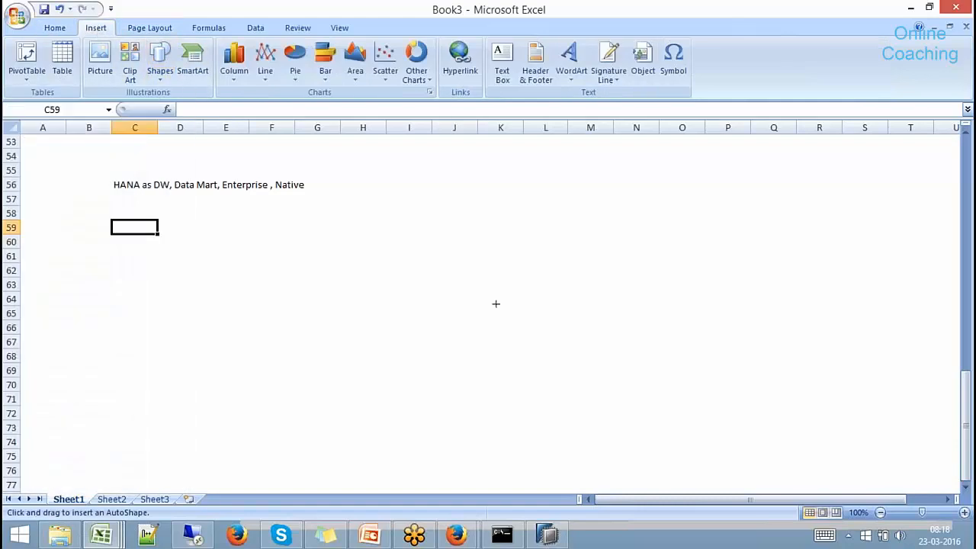
mouse_move(423, 267)
mouse_down()
mouse_move(626, 405)
mouse_move(659, 408)
mouse_up()
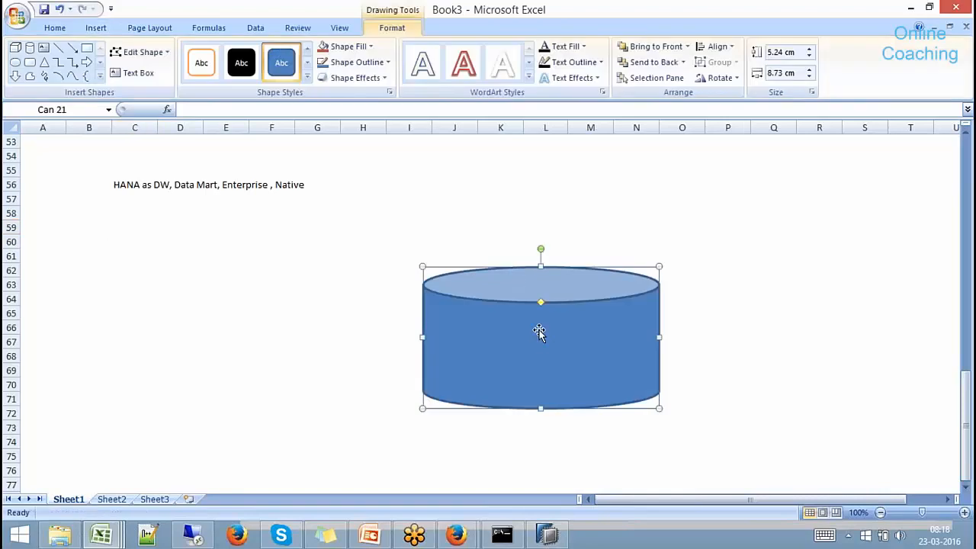
text(HANA)
mouse_move(141, 250)
mouse_down()
mouse_move(160, 429)
mouse_move(144, 440)
mouse_up()
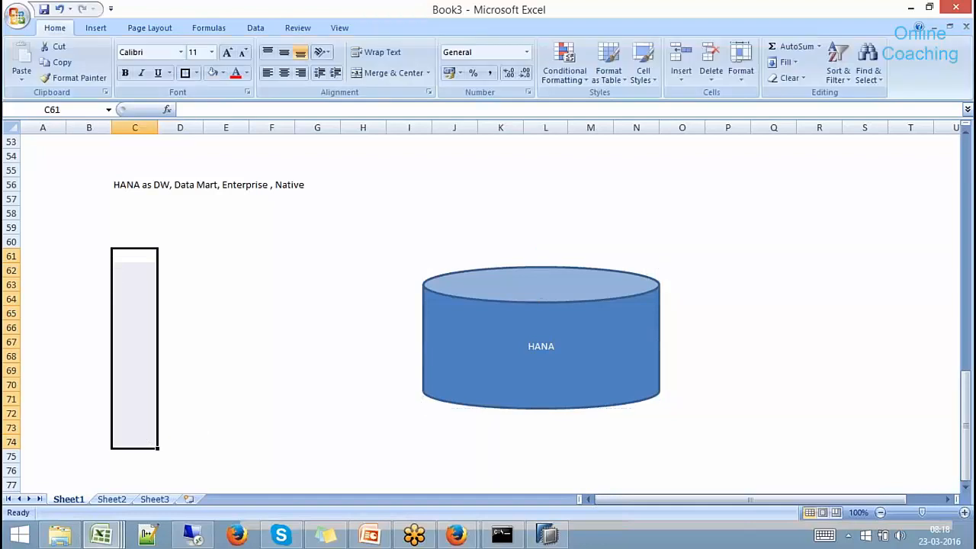
click(184, 73)
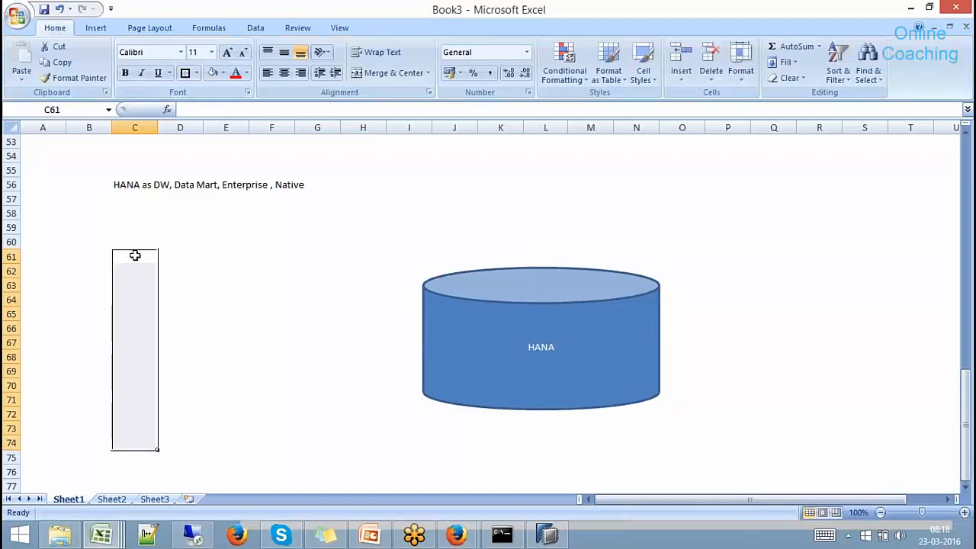
Enter SAP and NON-SAP in the box, headed 'Source Systems' in C60.
click(135, 255)
text(SAP)
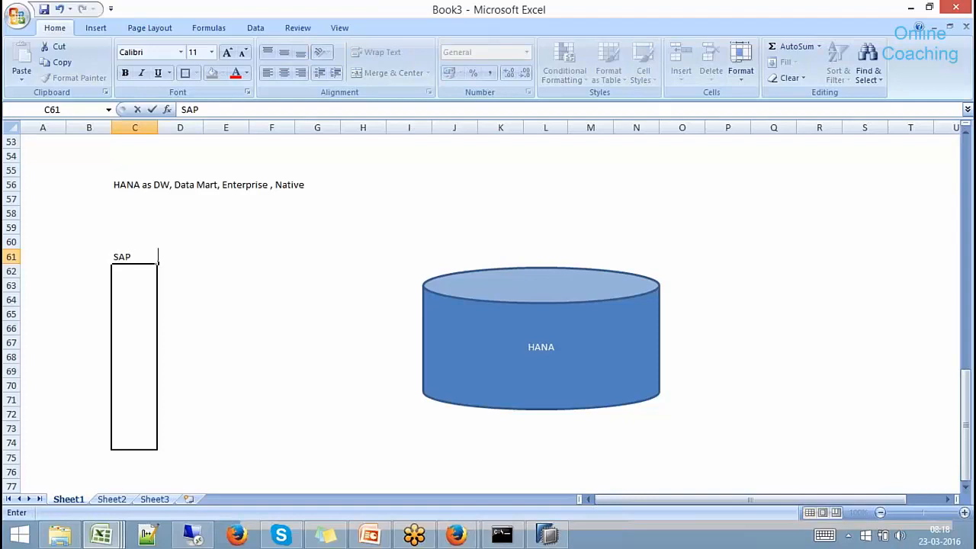
key(Return)
key(Return)
text(NON-S)
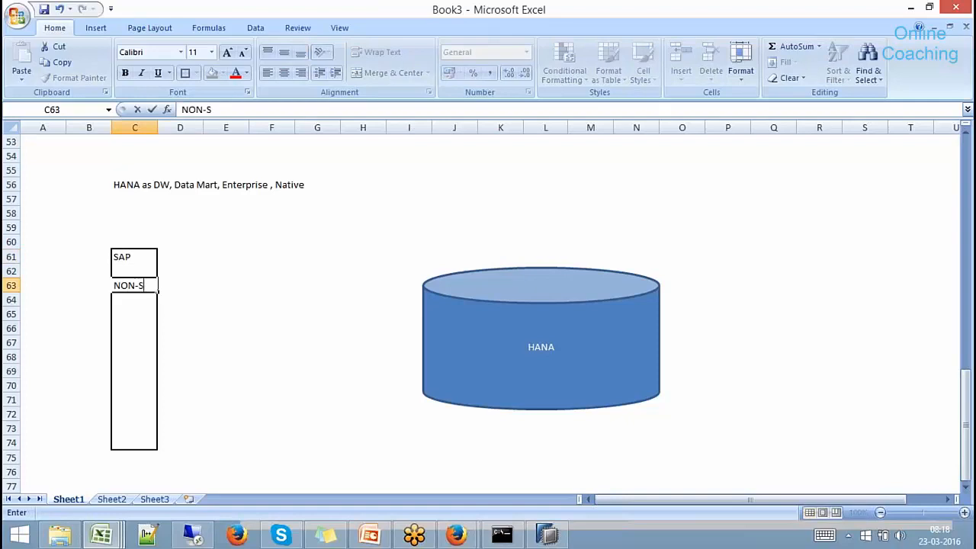
text(AP)
click(168, 299)
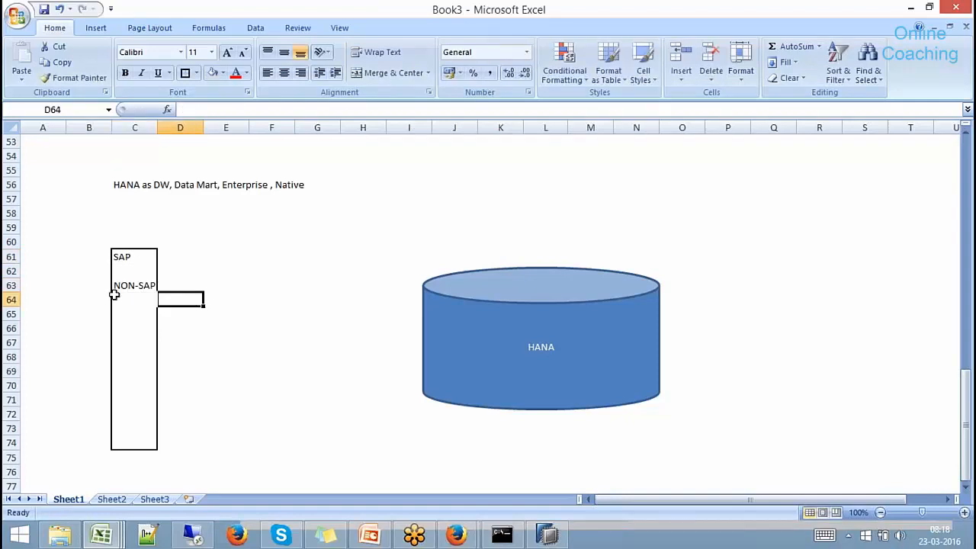
click(119, 241)
text(Sourc)
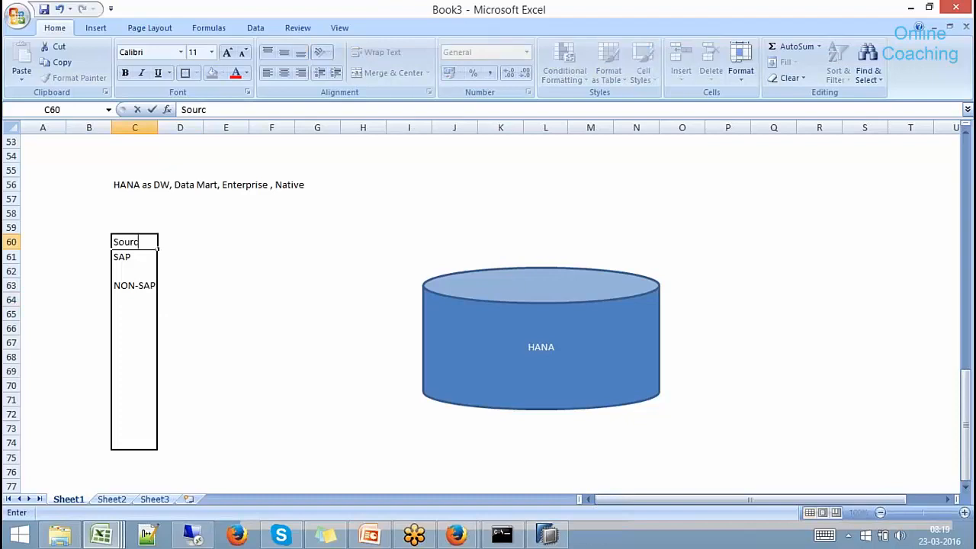
text(e Systems)
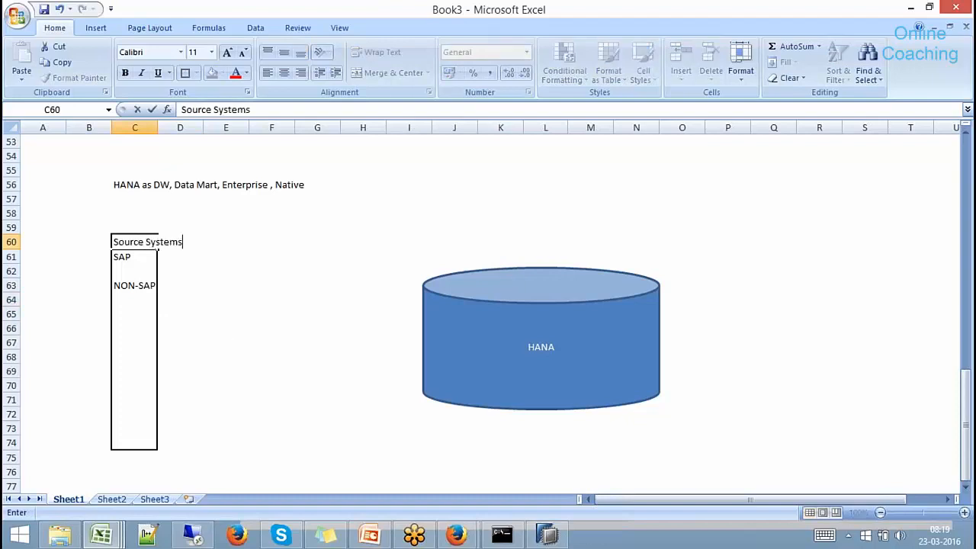
click(226, 342)
Draw an arrow from the source box to HANA, labelled BODS - ETL and SLT in F64:F65.
click(96, 29)
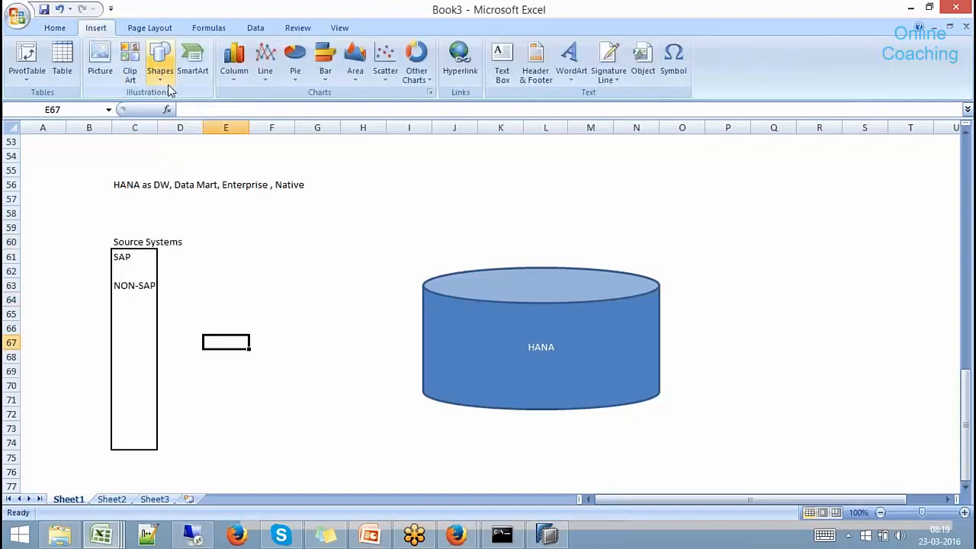
click(159, 60)
click(82, 109)
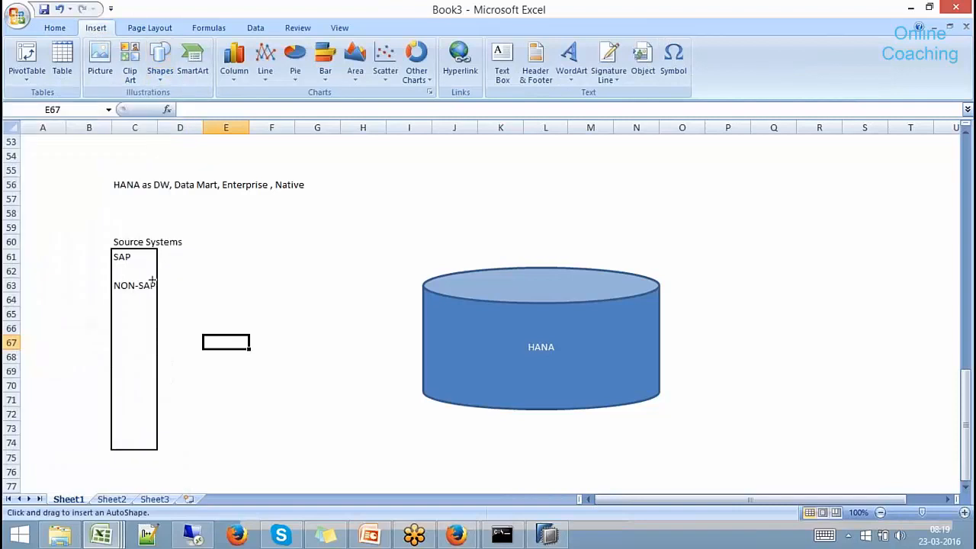
drag(158, 279, 423, 338)
click(286, 300)
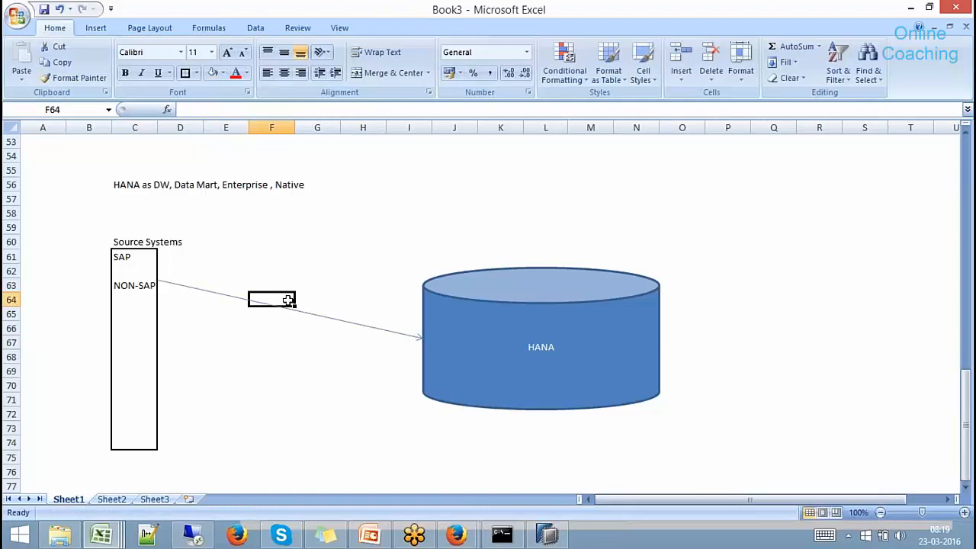
text(BODS -)
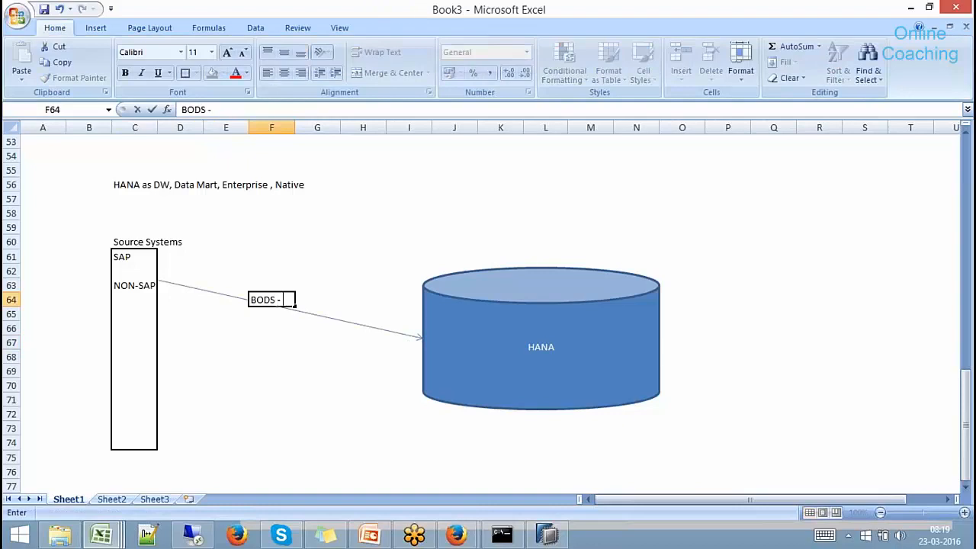
text( ETL)
key(Return)
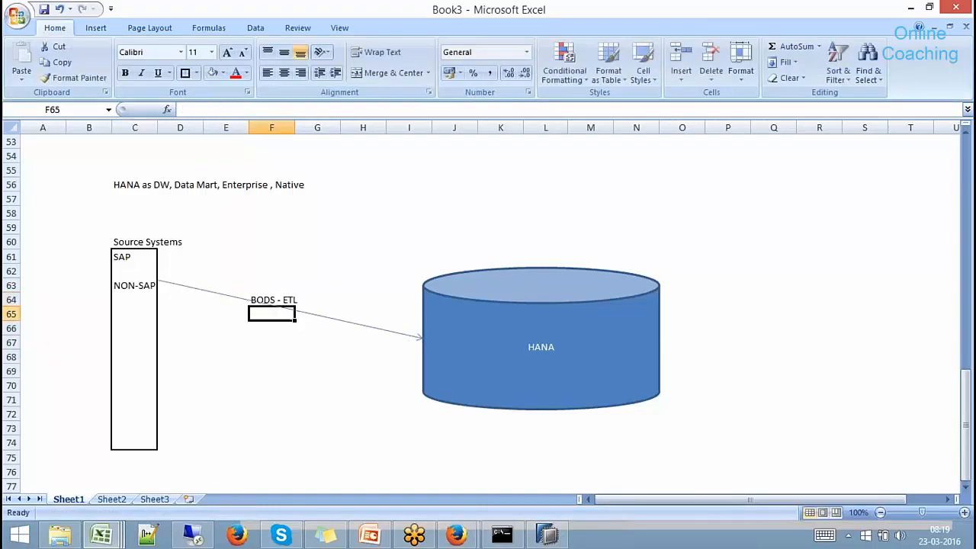
text(SLT)
key(Return)
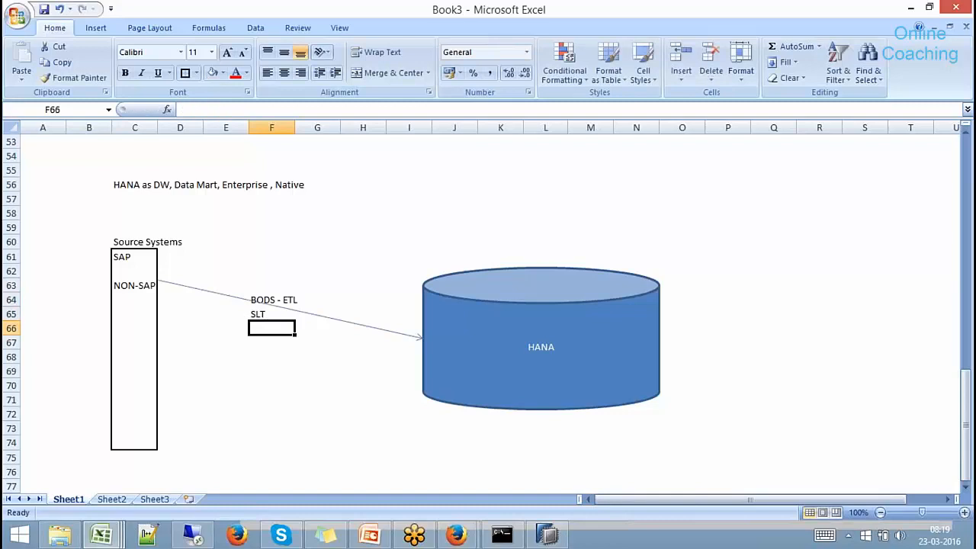
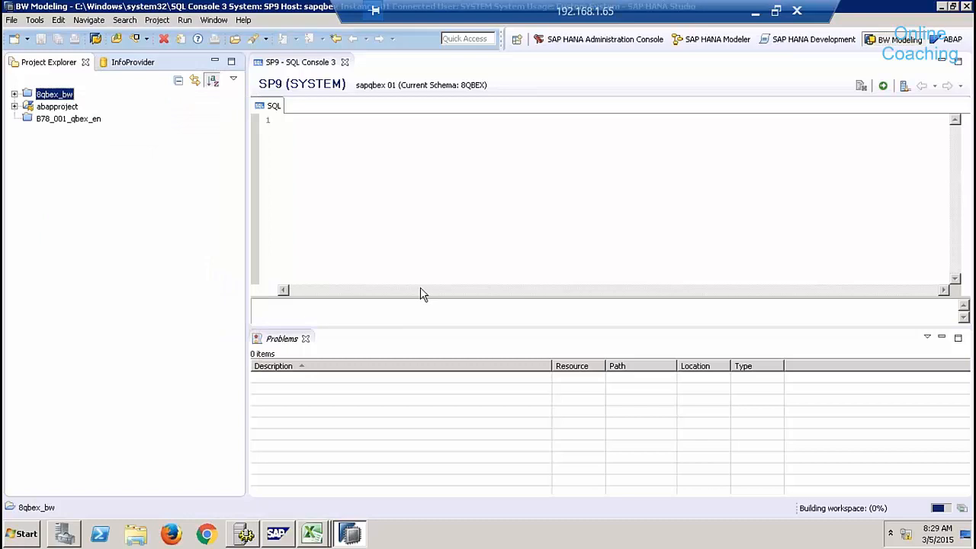
Log on to the 8qbex_bw project, launch SAP Logon 740, and switch to the ABAP perspective.
click(14, 94)
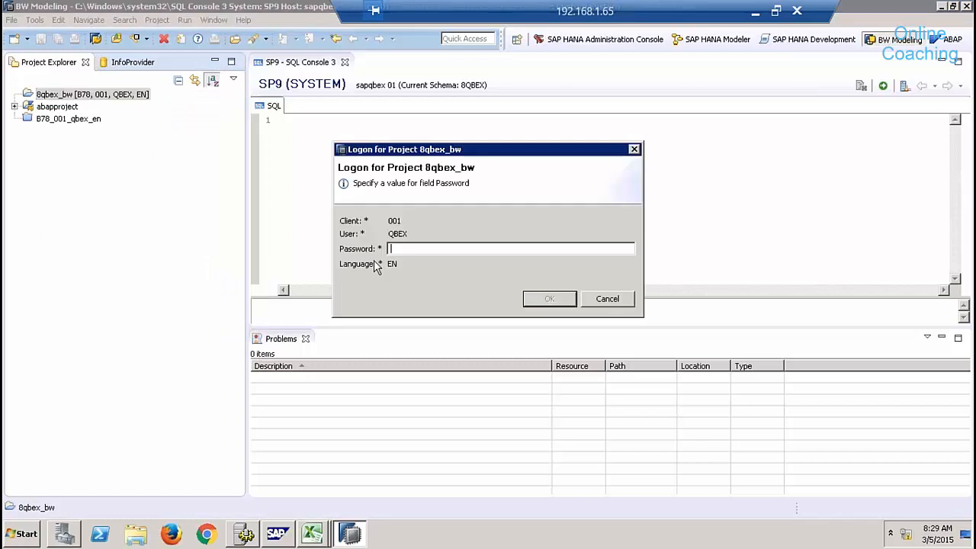
text(aaa)
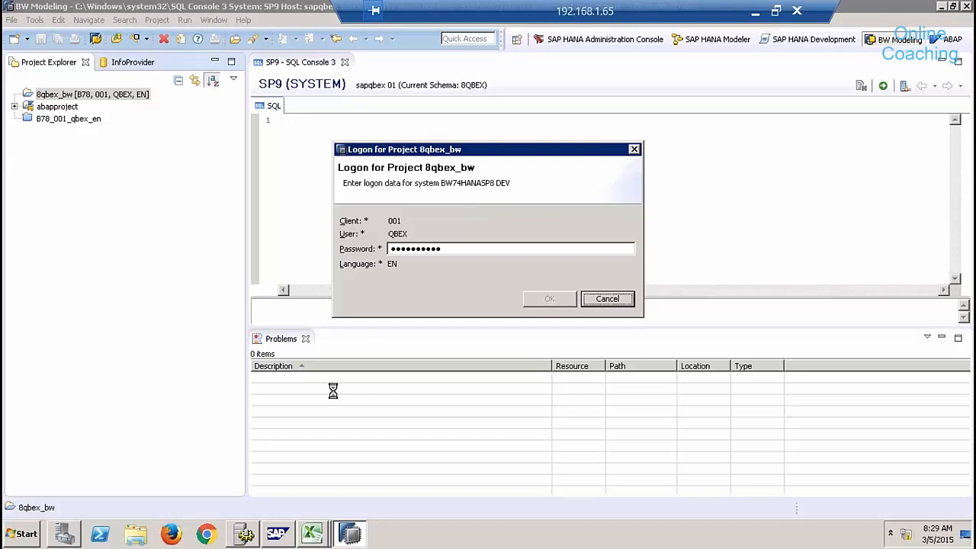
click(25, 534)
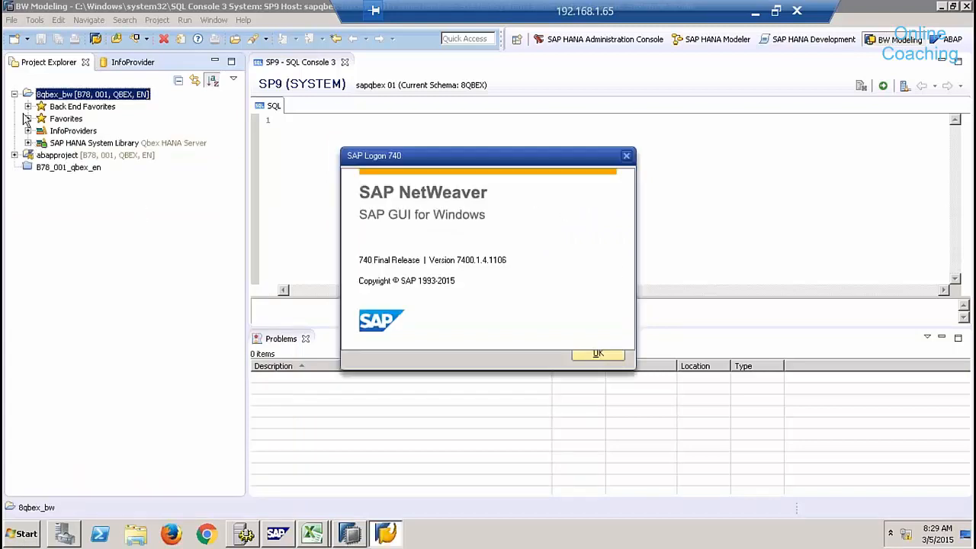
click(612, 360)
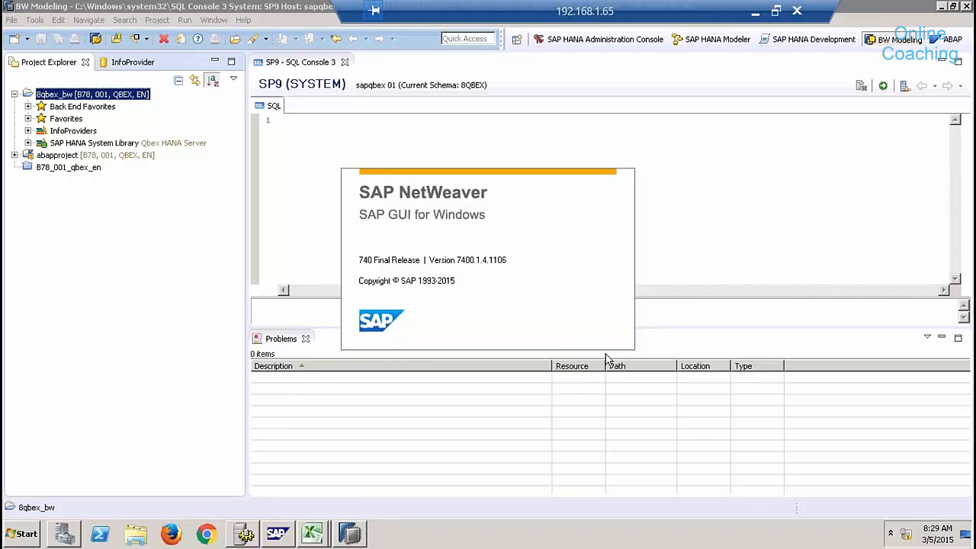
click(768, 322)
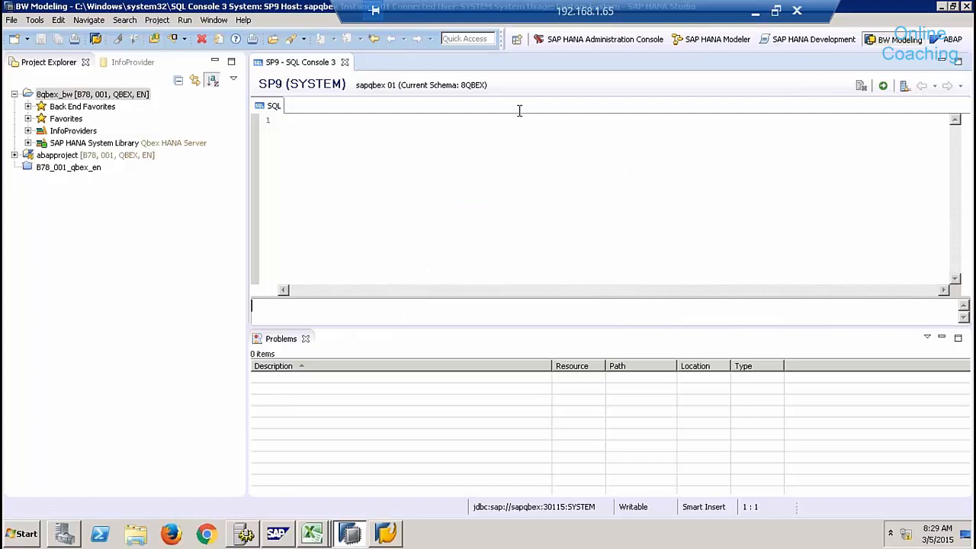
click(936, 42)
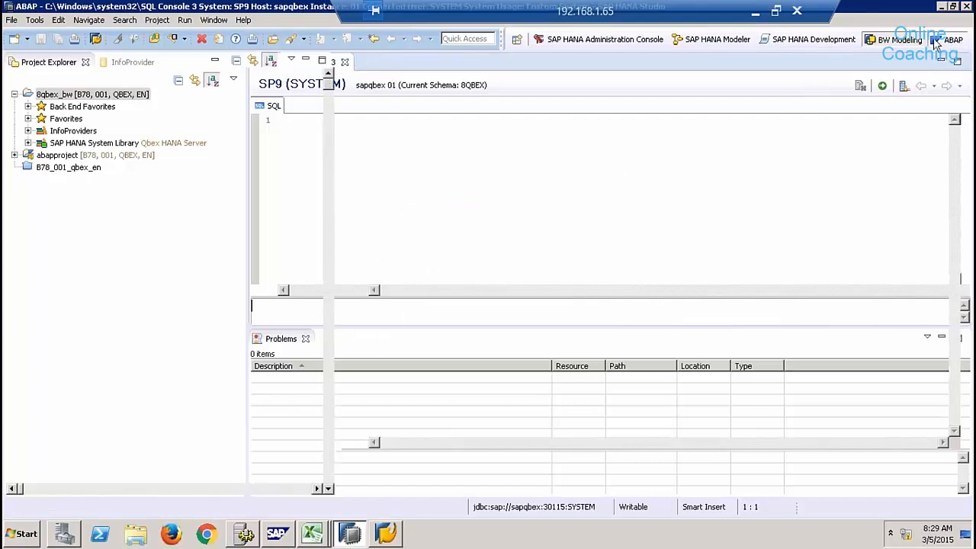
Log on to abapproject with its password.
click(14, 155)
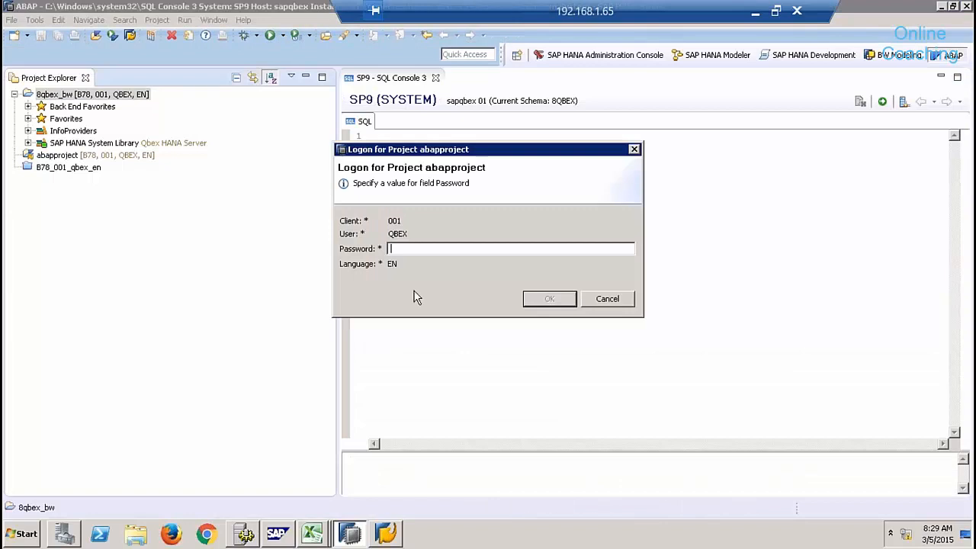
text(•••)
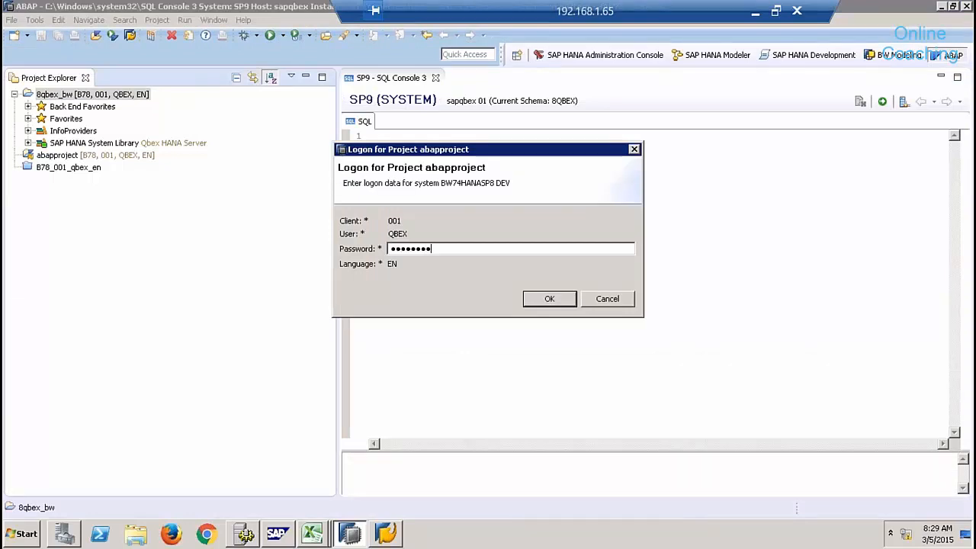
text(•••••••)
key(Return)
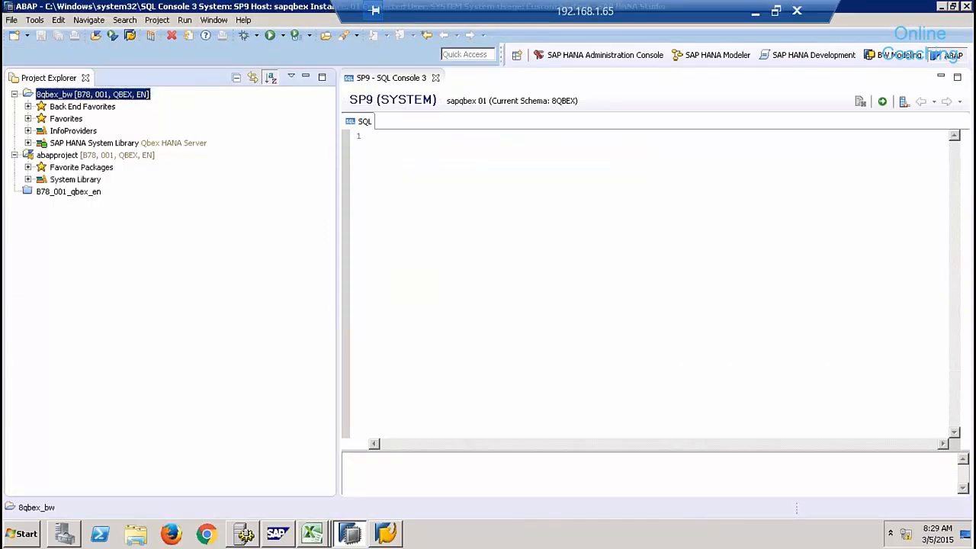
Under $TMP - QBEX Source Library Classes, open class /BIC/O2MLYIFXHKL40G3A5AUJ8EG2W.
click(27, 167)
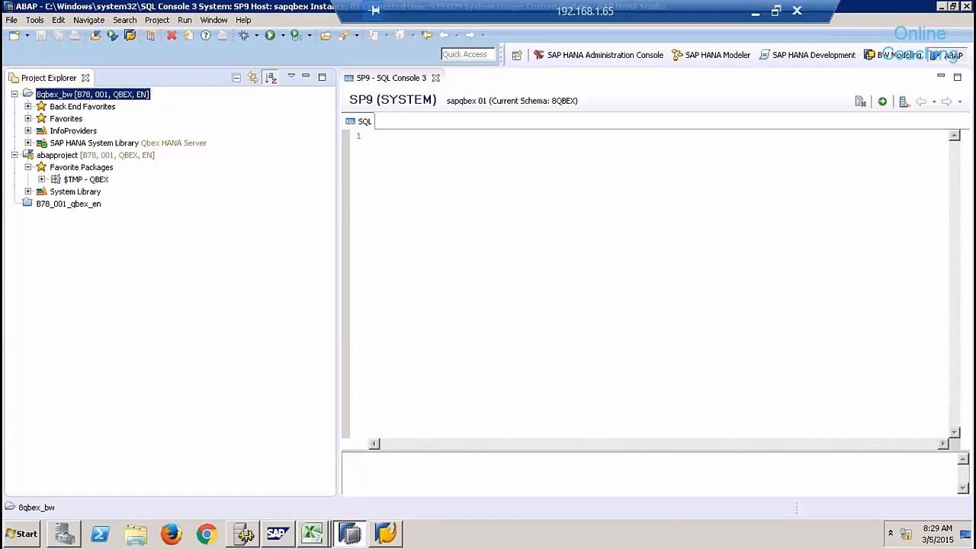
click(41, 180)
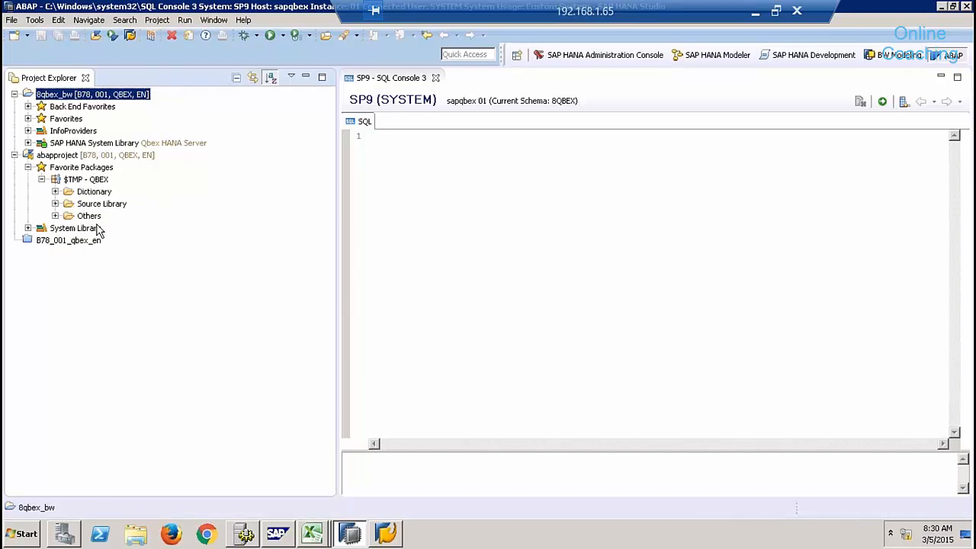
click(55, 203)
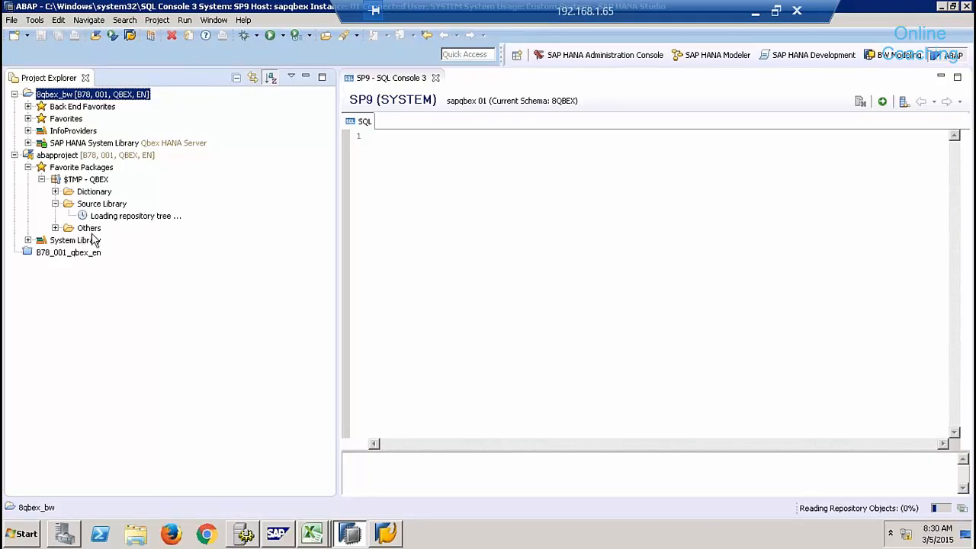
click(68, 216)
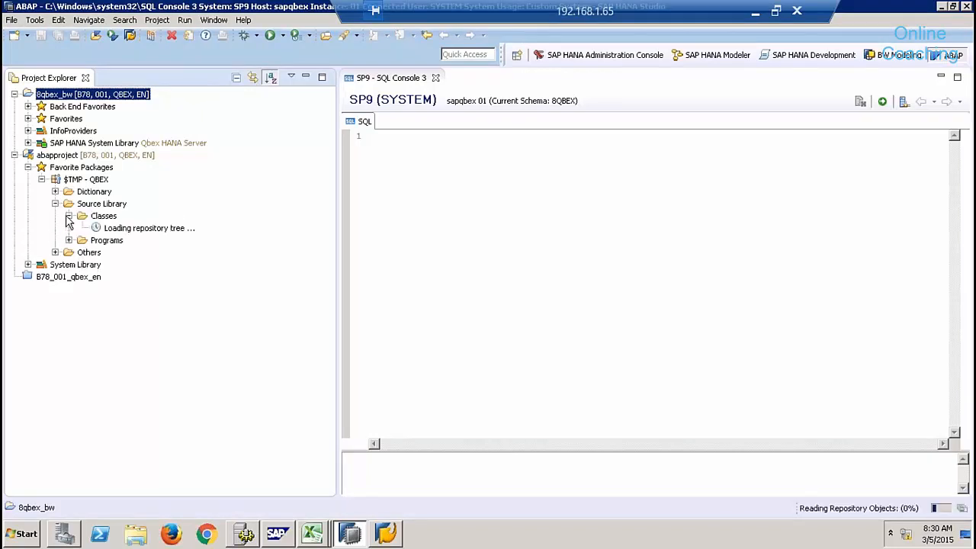
click(335, 465)
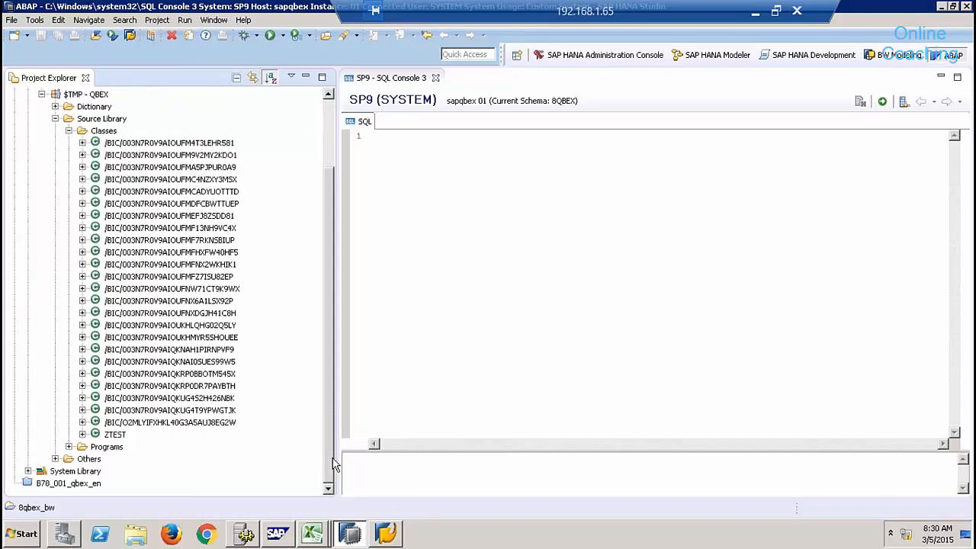
click(187, 423)
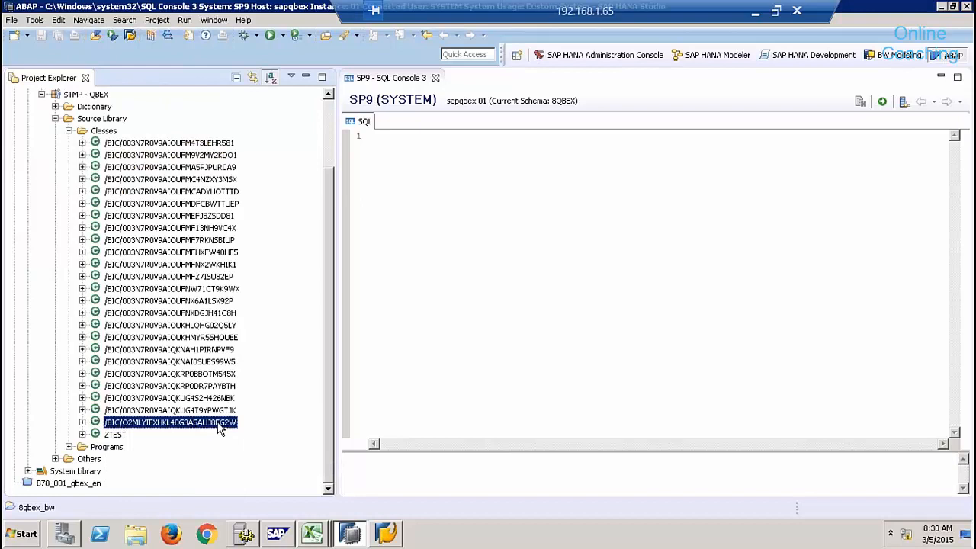
click(636, 383)
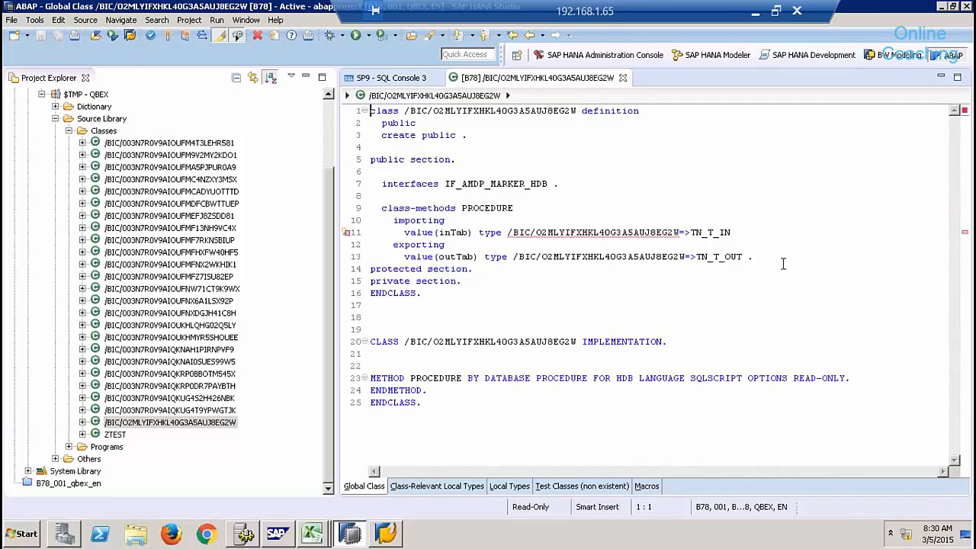
Open class /BIC/003N7R0V9AIQKUG4T9YPWGTJK, select its outTab SELECT (lines 115–133), and bring up SAP Logon.
double_click(221, 410)
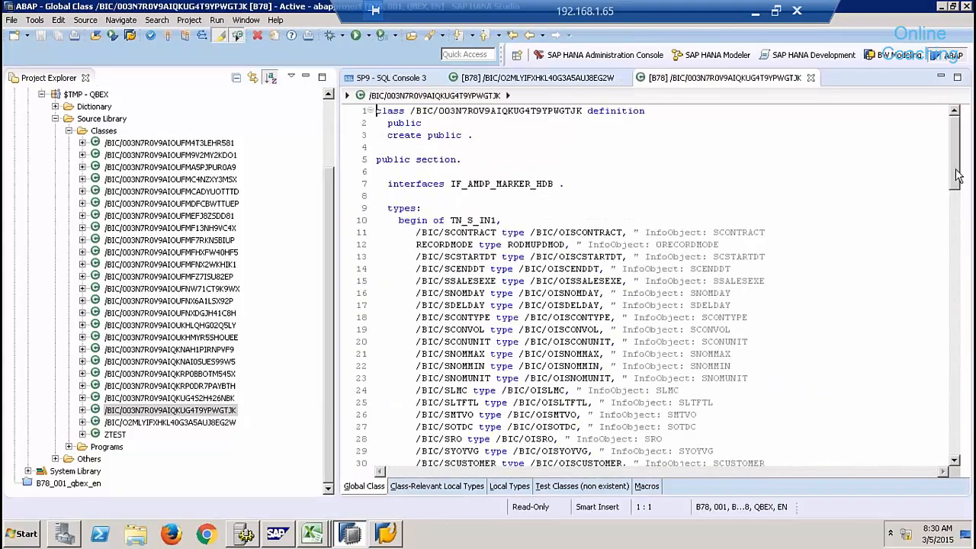
click(955, 284)
scroll(963, 285, down, 15)
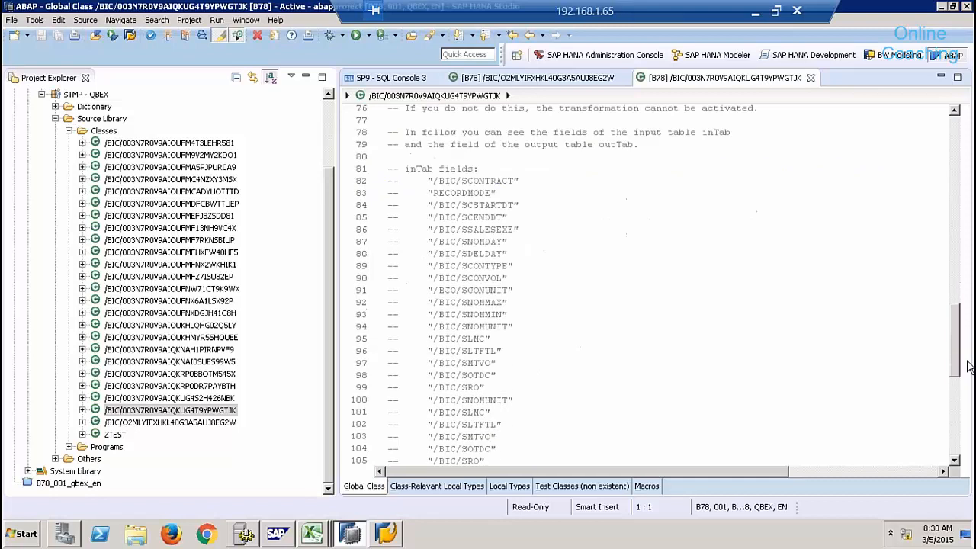
scroll(967, 364, up, 1)
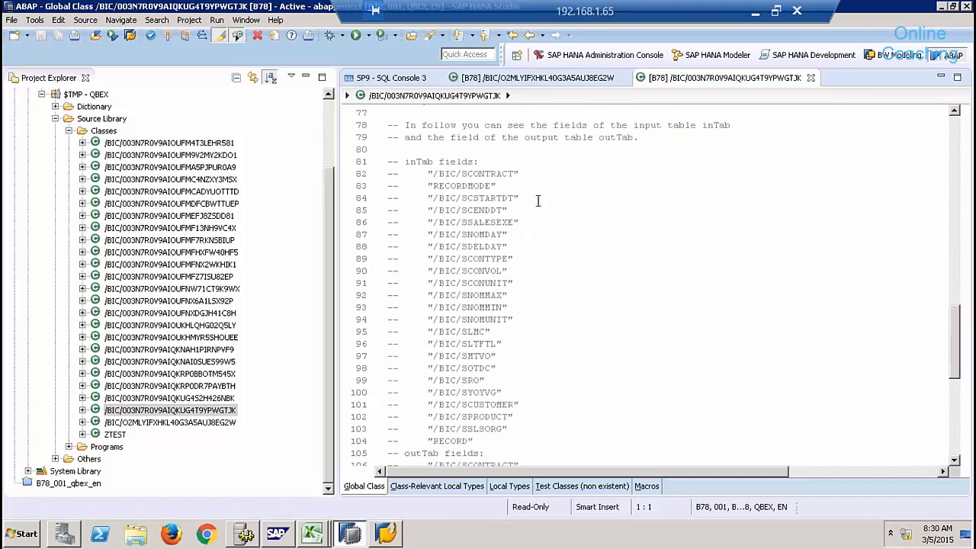
drag(957, 339, 954, 409)
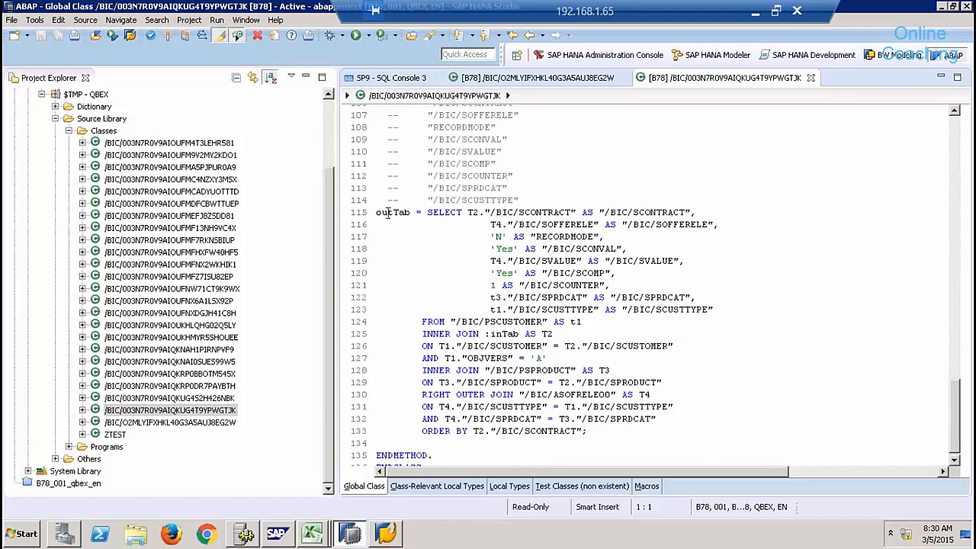
drag(612, 432, 366, 216)
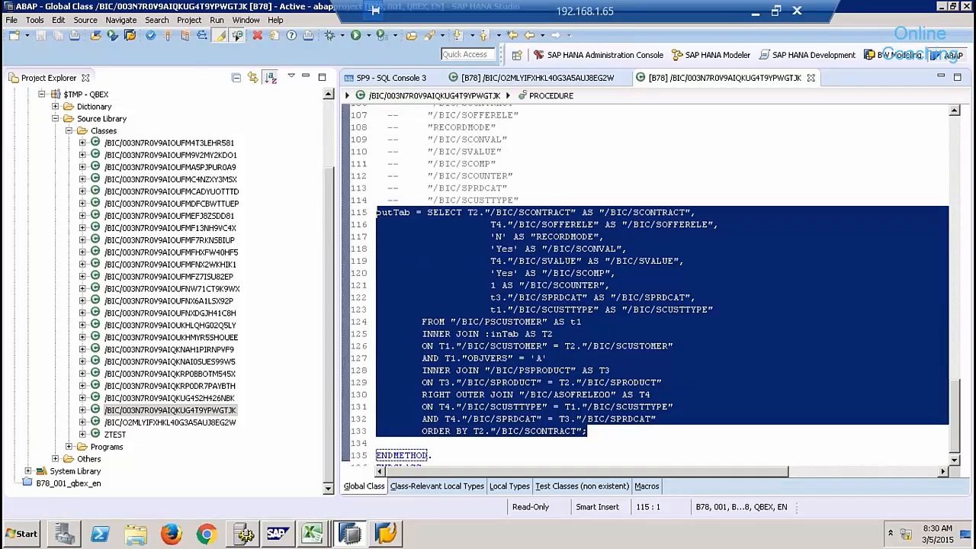
click(388, 534)
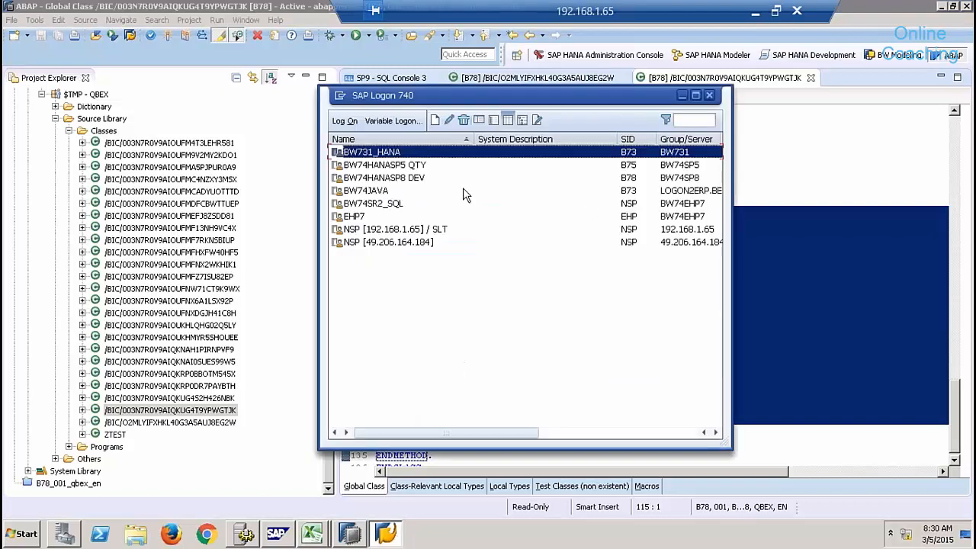
Log on to the BW74HANASP8 DEV system with the user's credentials.
click(397, 177)
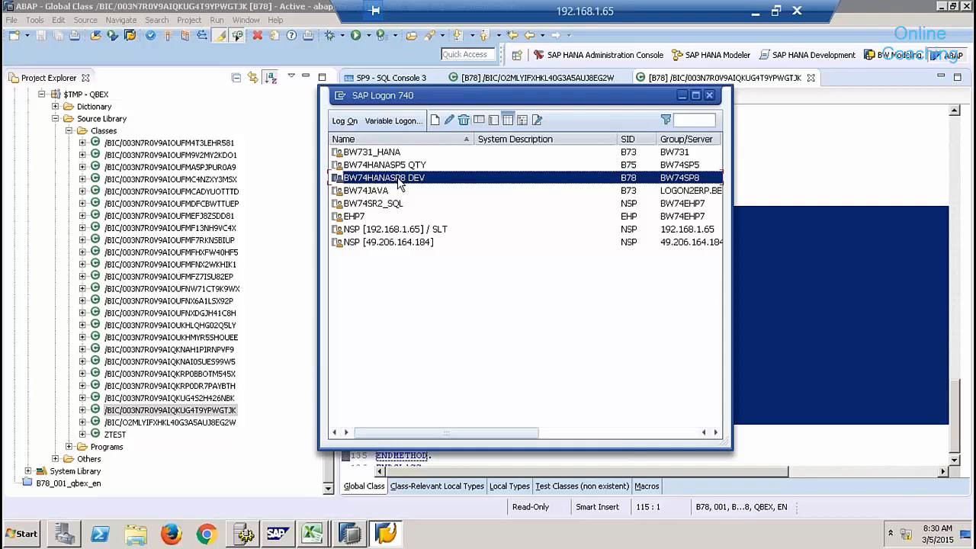
double_click(398, 176)
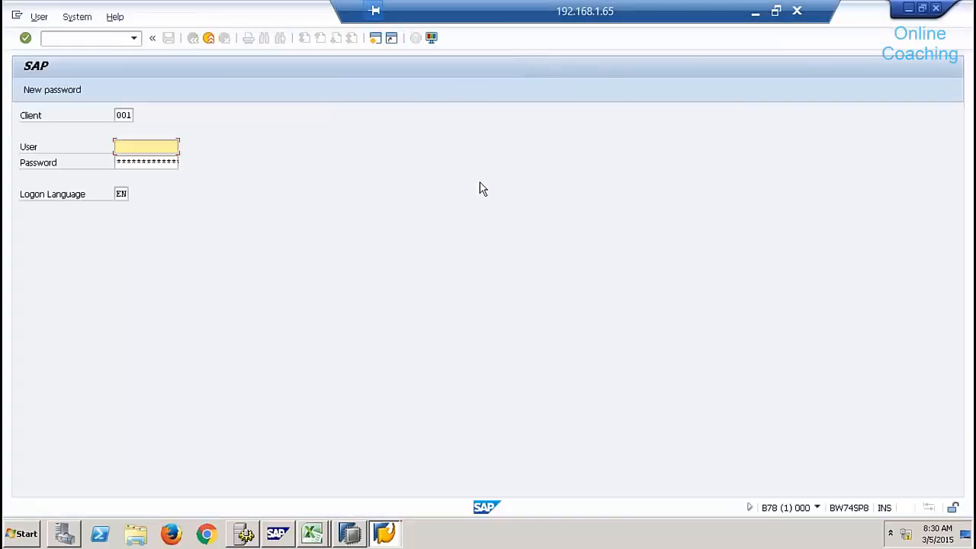
text(qbex)
key(Tab)
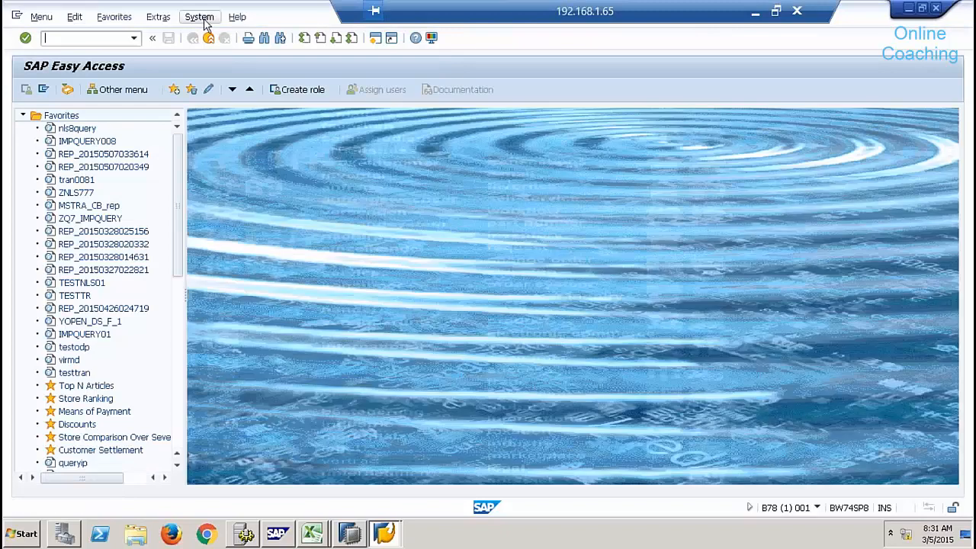
Check the System Status, then start the Data Warehousing Workbench with rsa1.
click(203, 19)
click(242, 207)
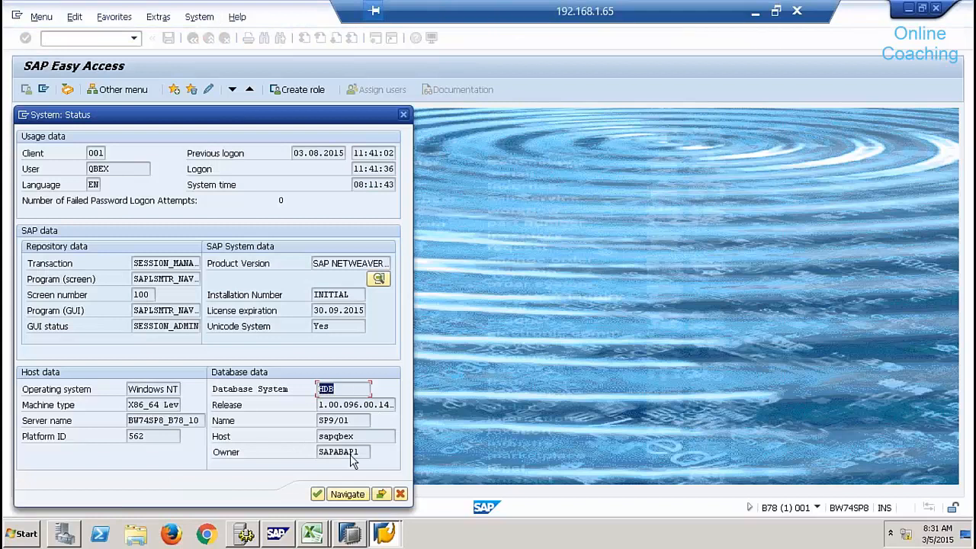
click(401, 494)
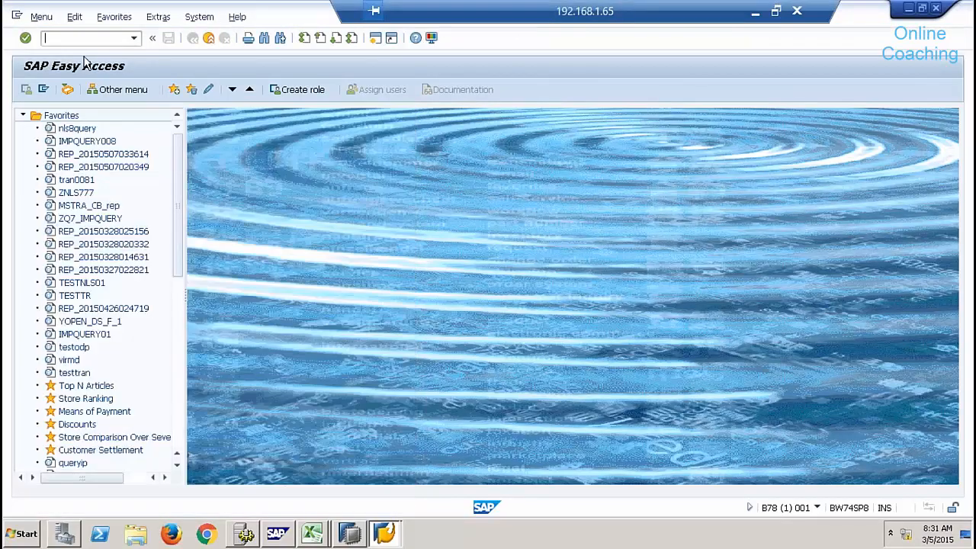
text(rsa1)
key(Return)
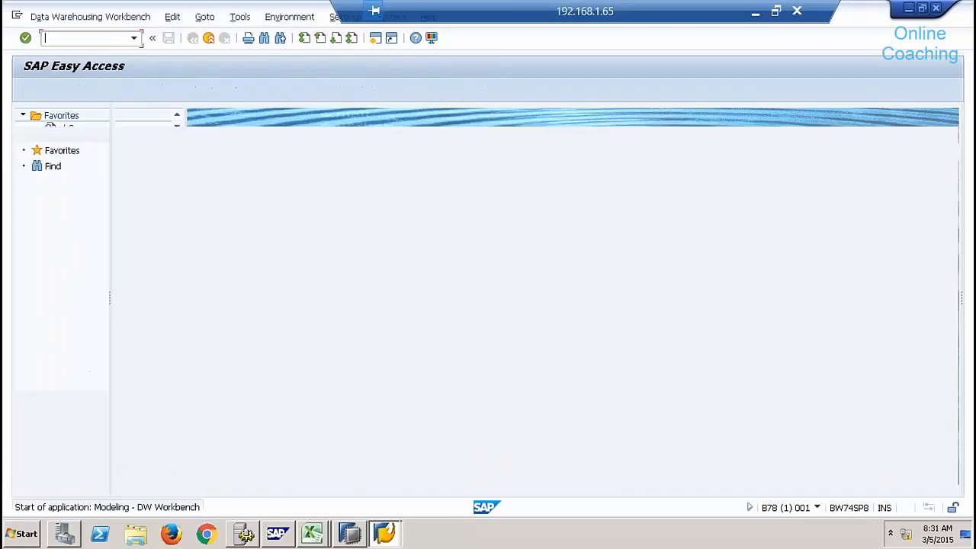
From Favorites > Qbex 8 > Transformations > Demo lookup, open the ODSO SWDSCON -> ODSO ZTRANS28 transformation.
click(61, 151)
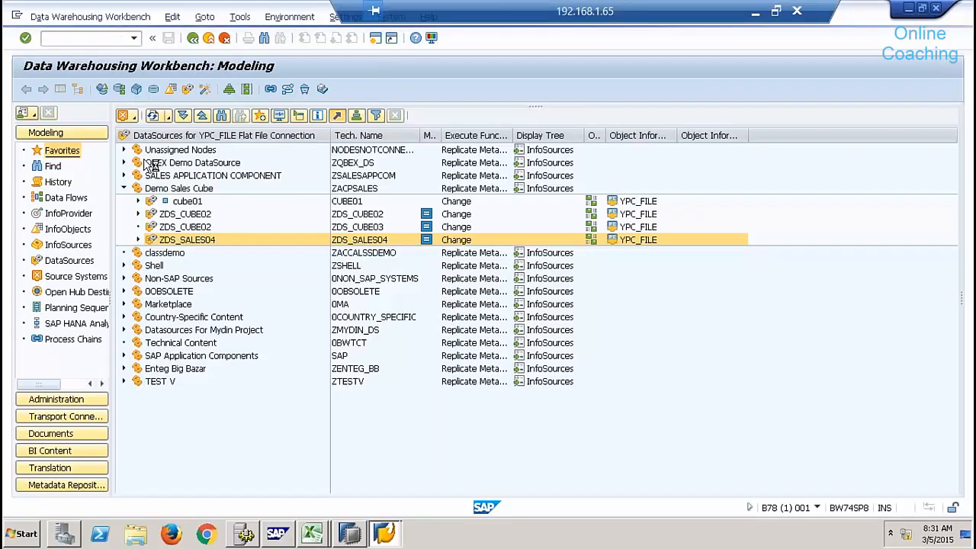
click(62, 150)
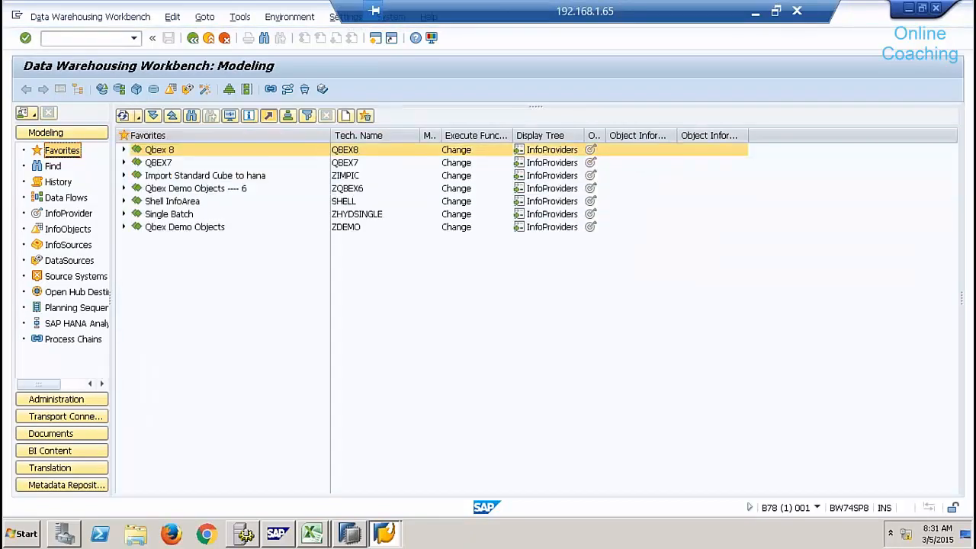
click(125, 151)
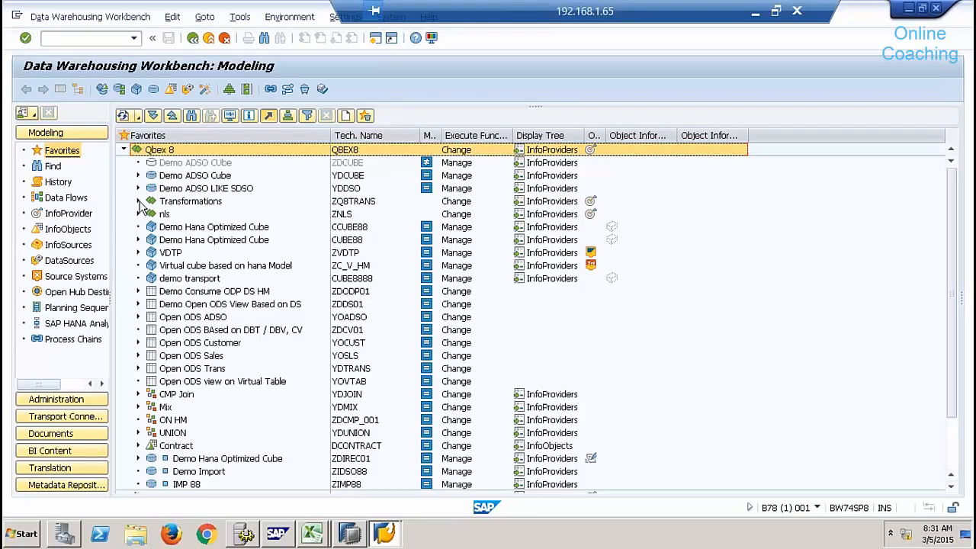
click(138, 202)
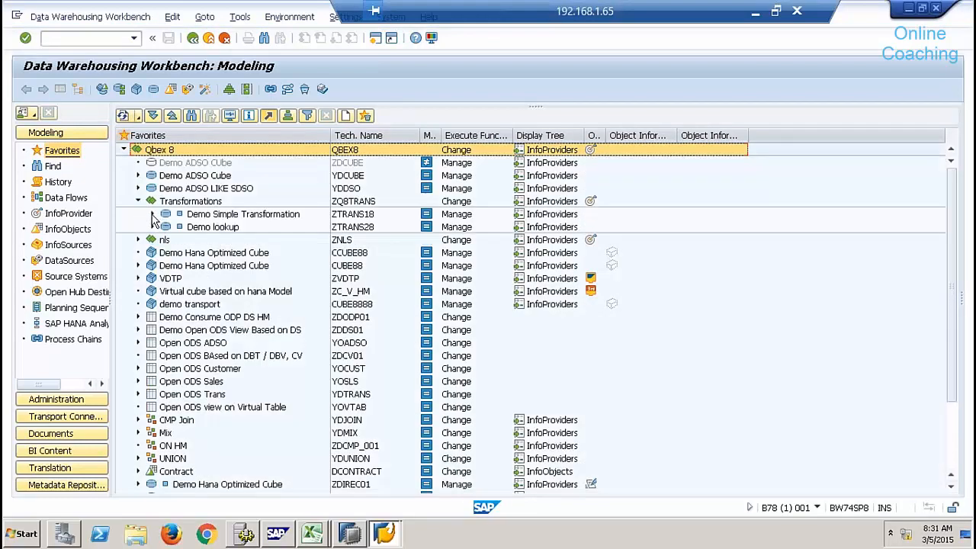
click(153, 215)
click(152, 215)
click(152, 227)
double_click(223, 241)
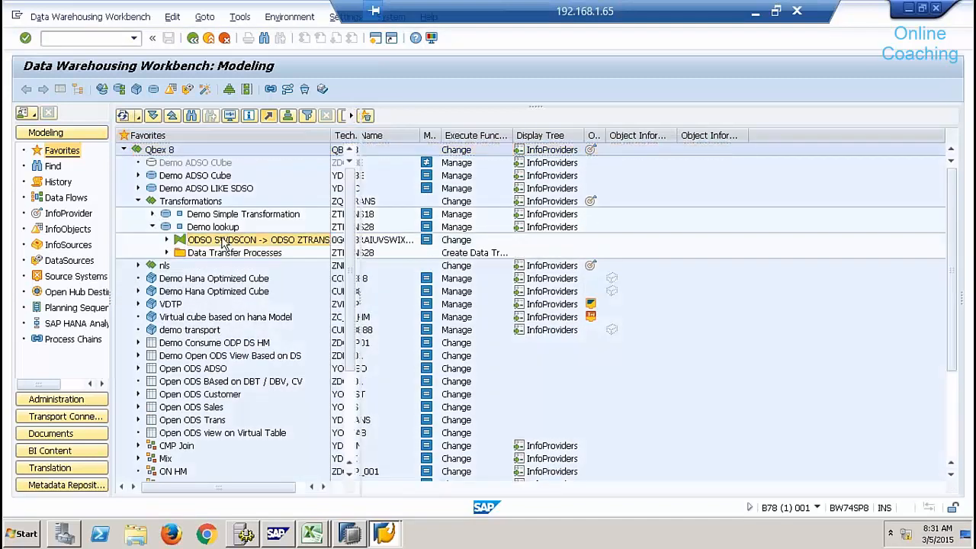
Hide the navigation tree and browse the Edit and navigation menus.
click(59, 90)
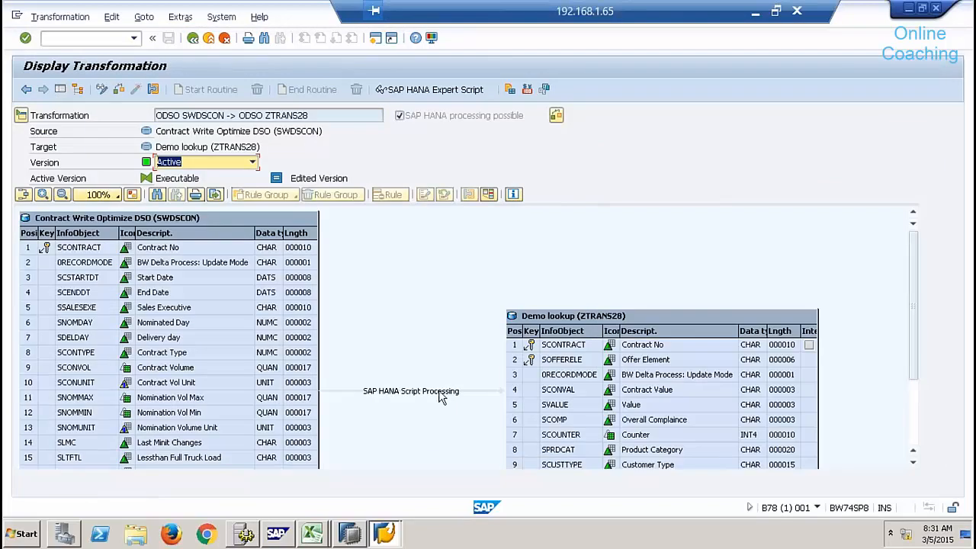
click(112, 17)
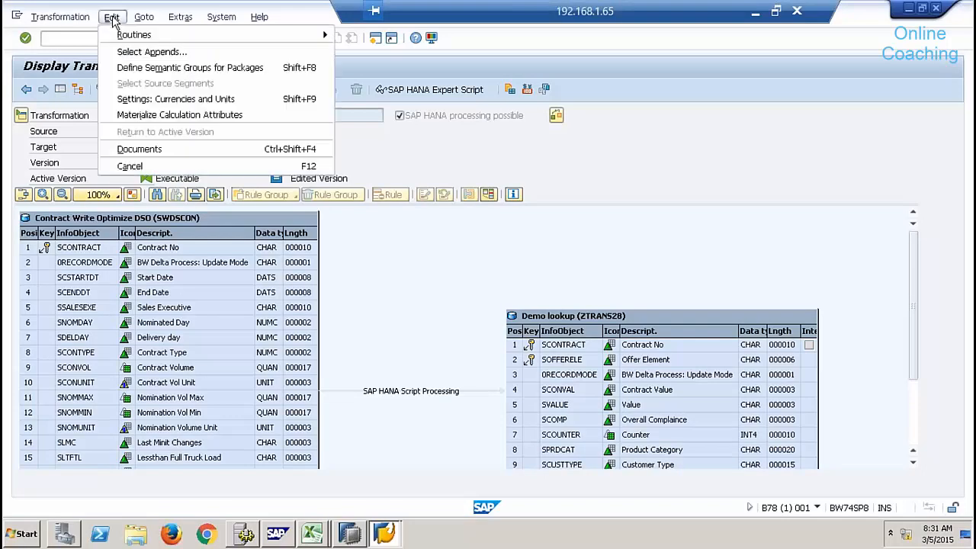
click(144, 17)
Display the transformation's SAP HANA Expert Script with its PROCEDURE code.
mouse_move(112, 18)
mouse_move(191, 37)
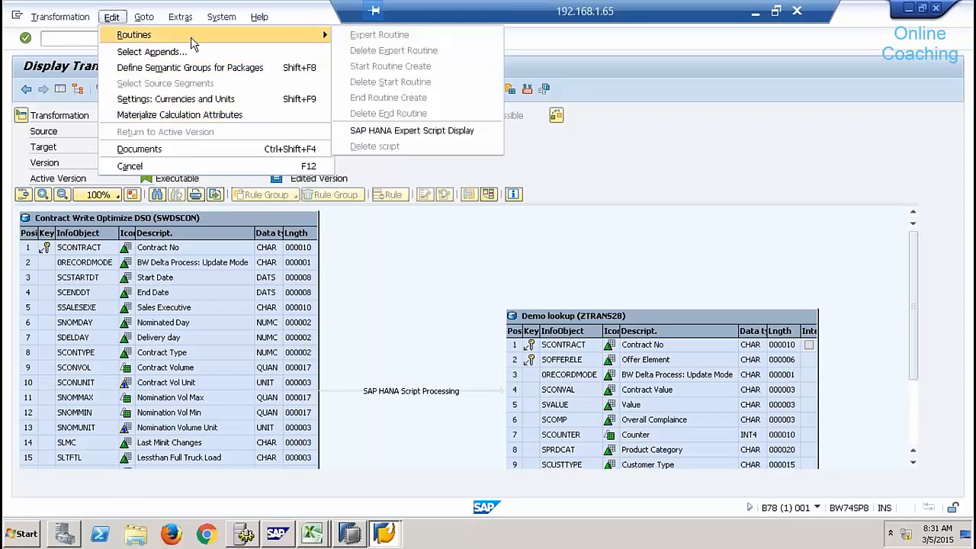
click(404, 134)
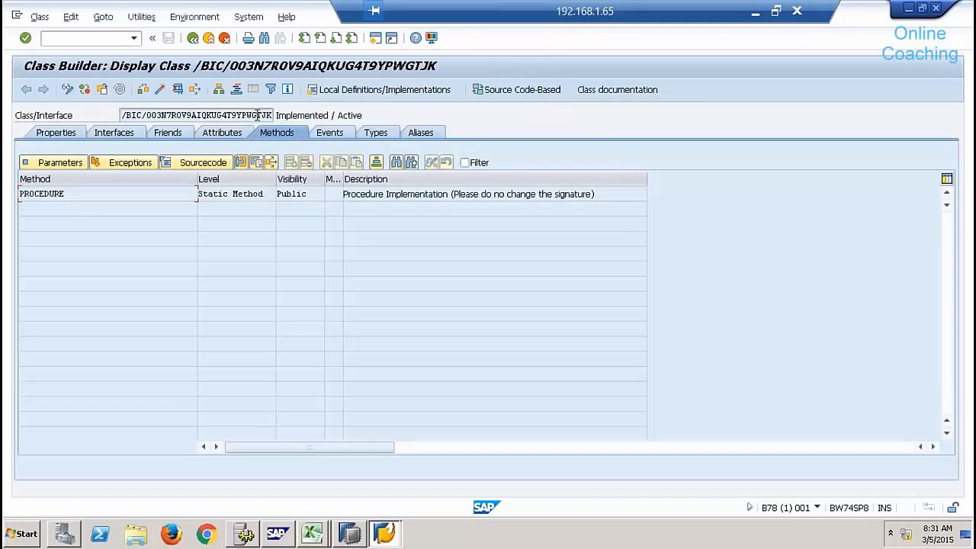
drag(260, 115, 273, 115)
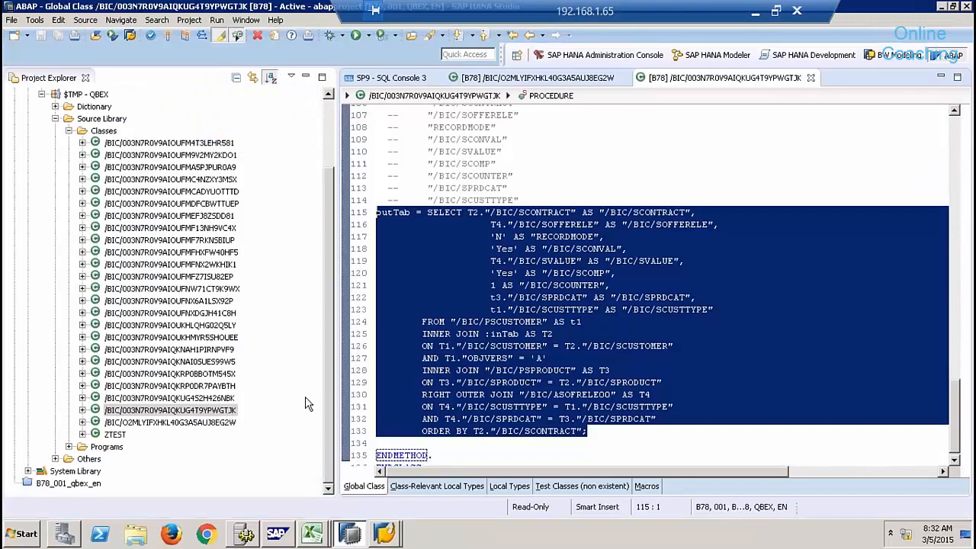
click(550, 369)
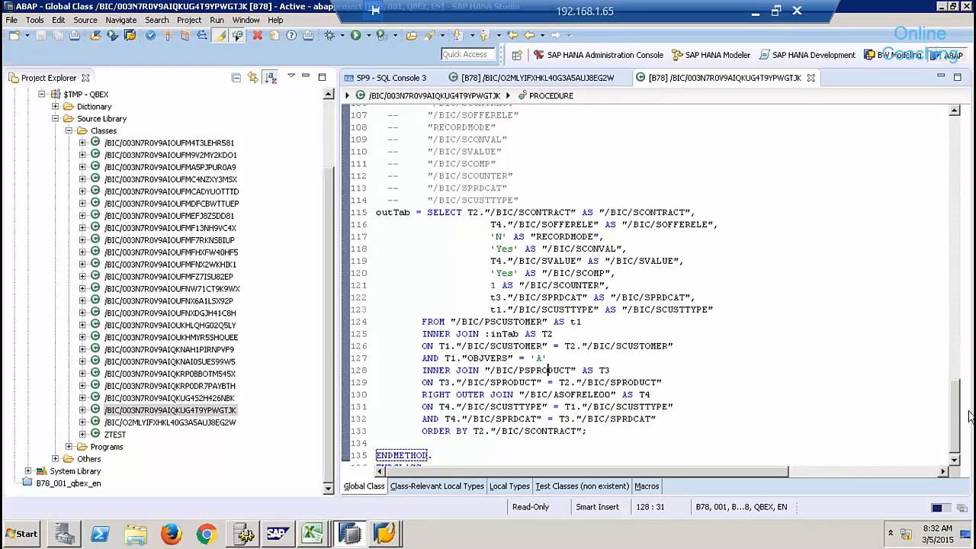
Compare the script's customer join with the same class in HANA Studio.
key(alt+Tab)
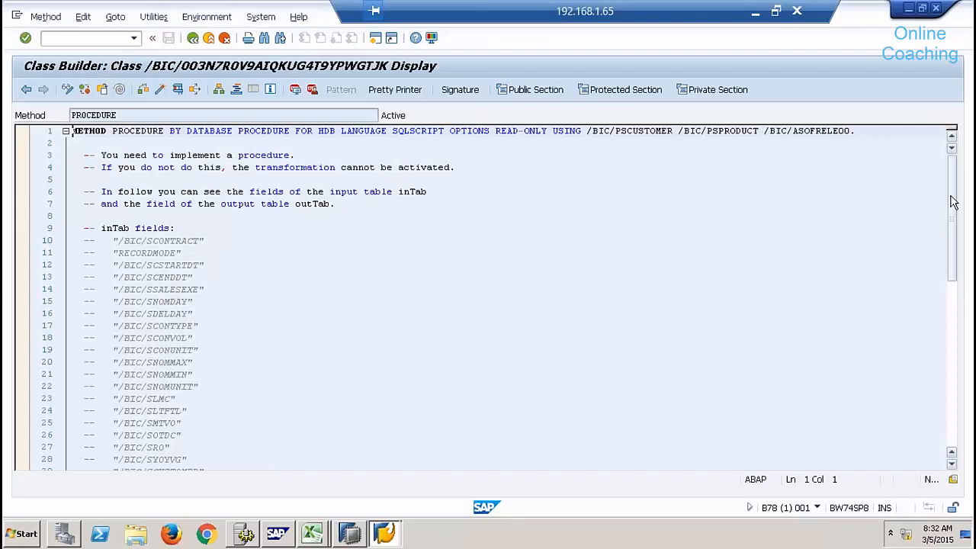
drag(954, 175, 950, 405)
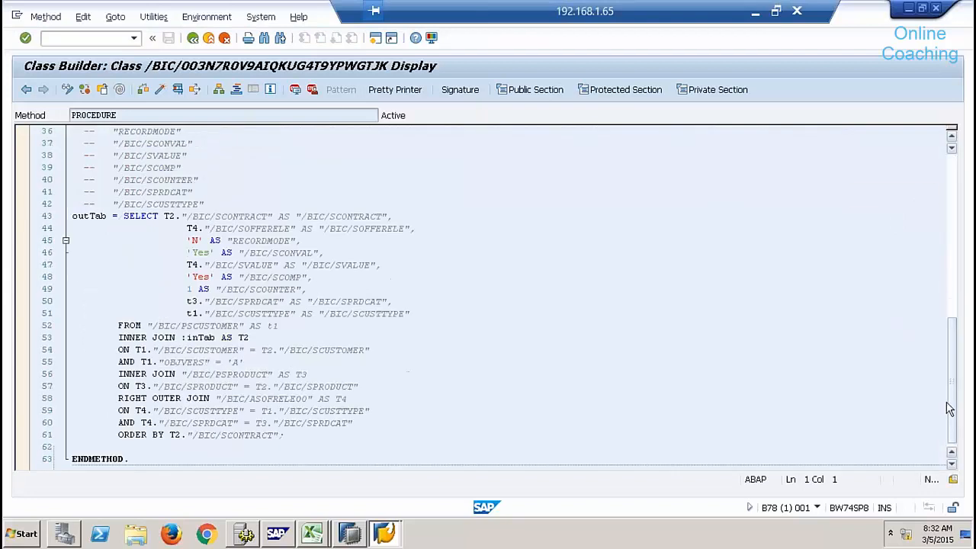
click(245, 350)
click(349, 533)
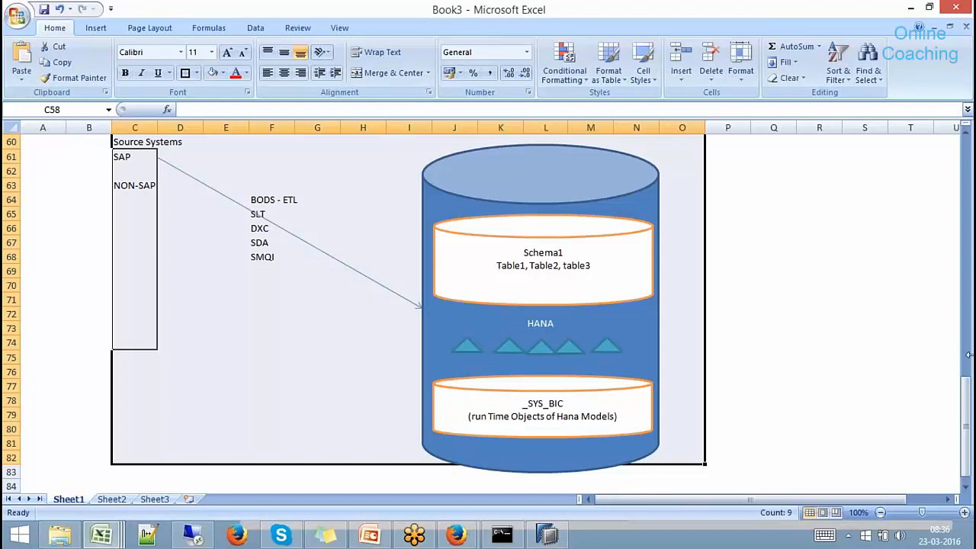
Trust the Eclipse Foundation certificate to finish the update, declining the restart.
click(546, 536)
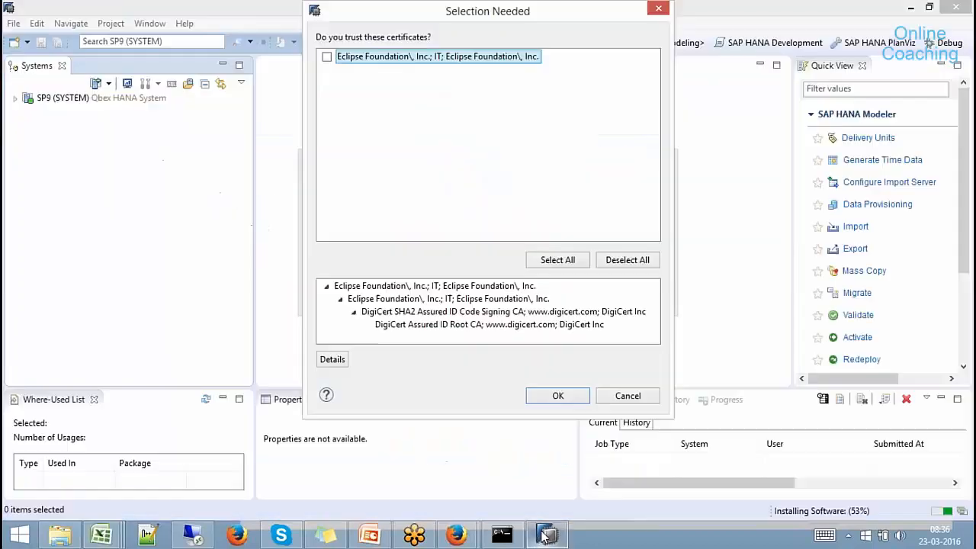
click(466, 299)
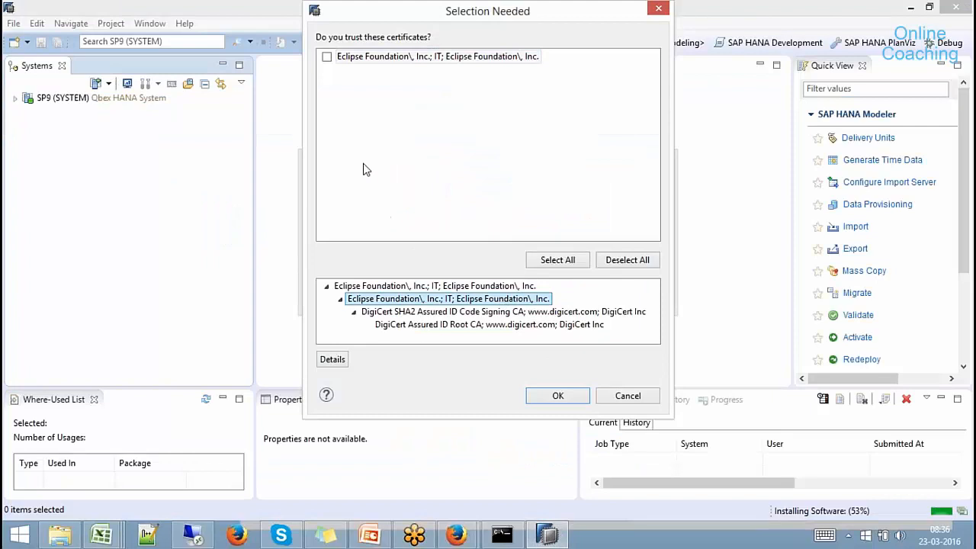
click(326, 58)
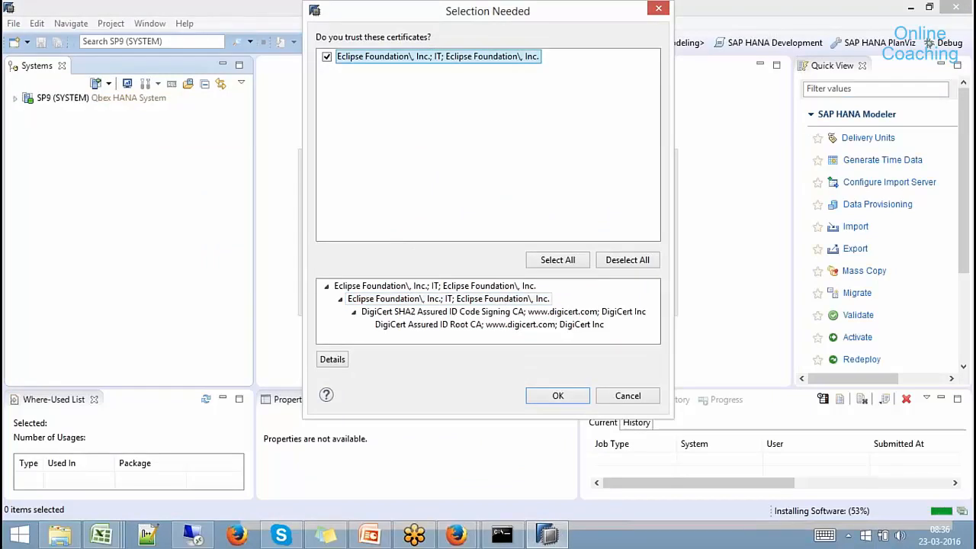
click(563, 398)
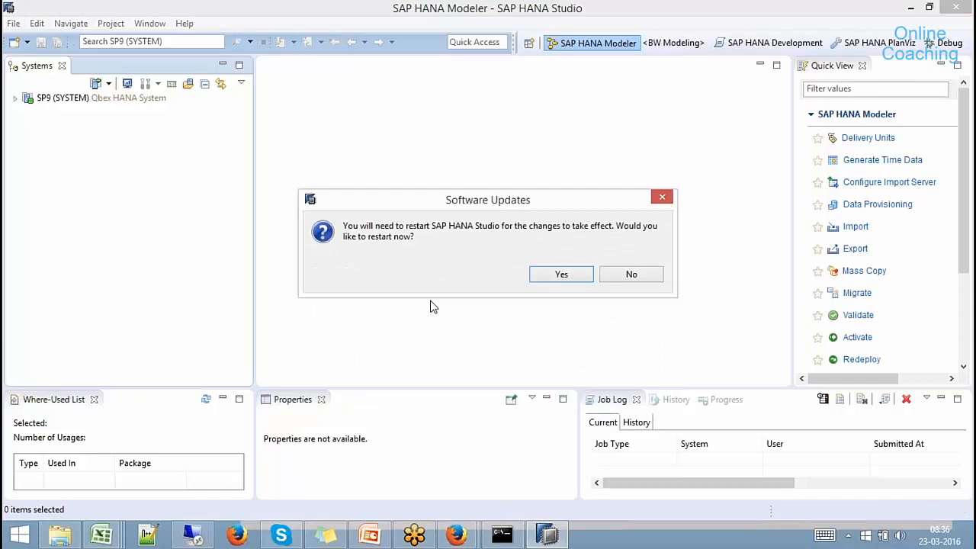
click(630, 275)
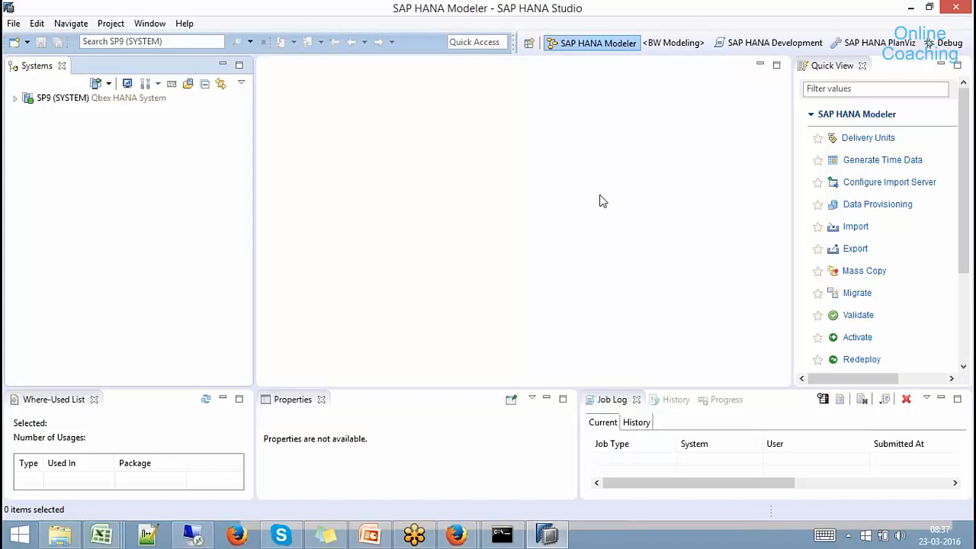
Browse from Local Disk (F:) through SAP GUI installation media into PRES1\NT.
click(60, 534)
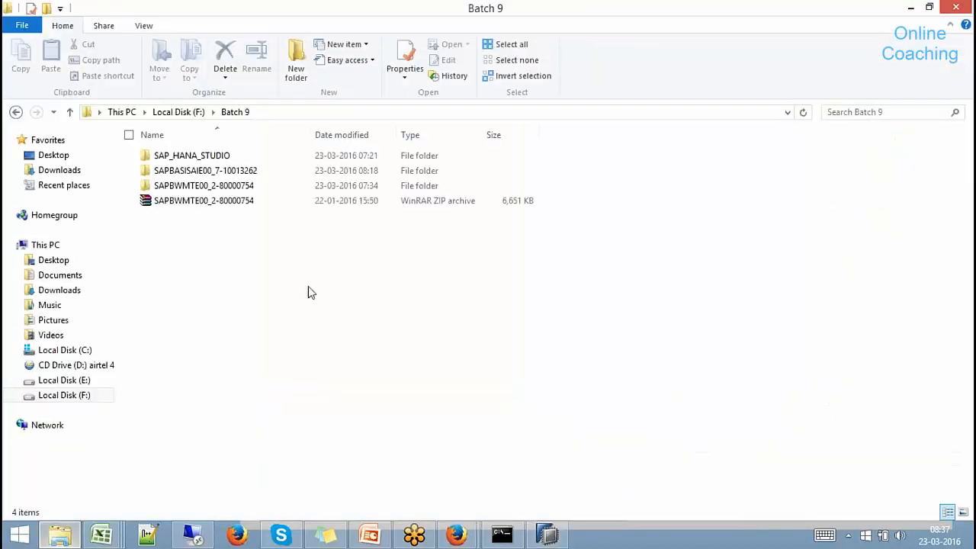
click(191, 112)
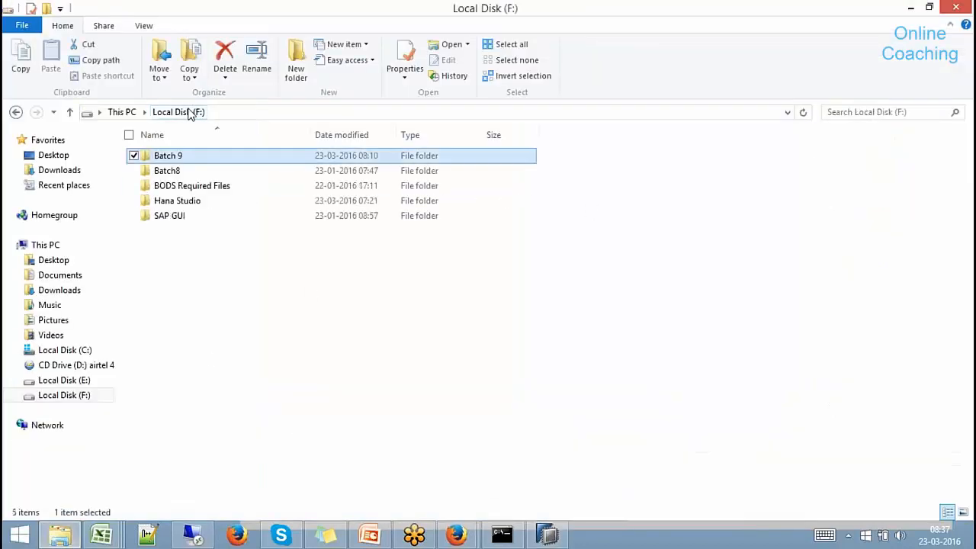
double_click(167, 216)
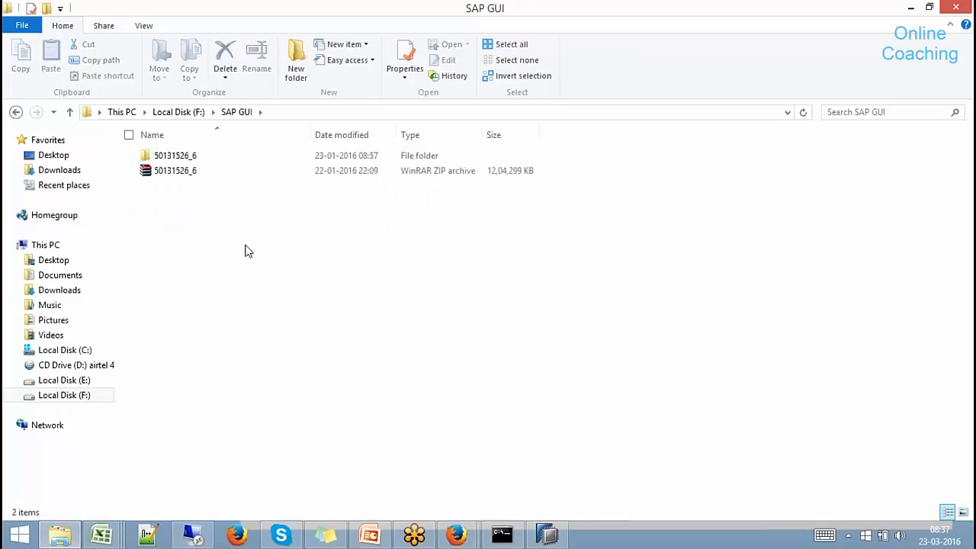
double_click(175, 157)
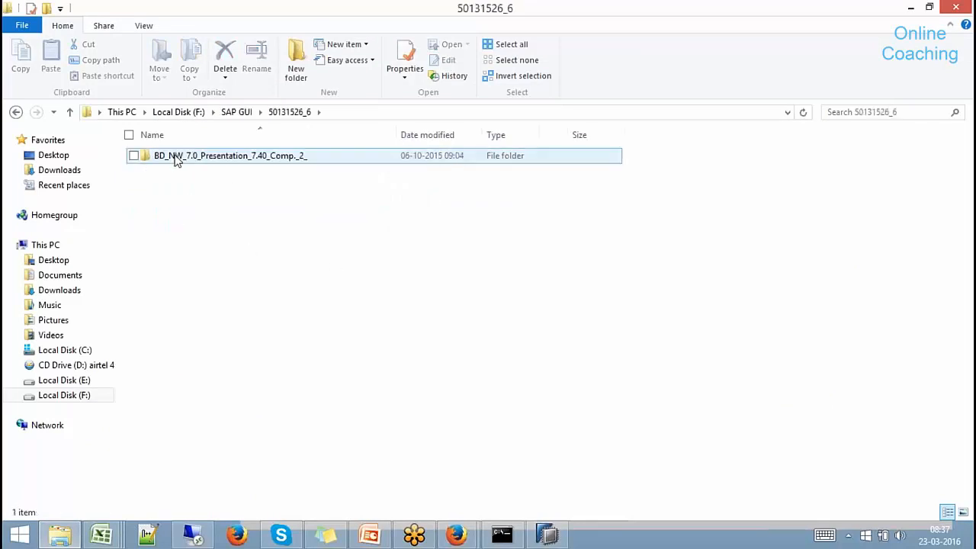
double_click(219, 157)
double_click(164, 156)
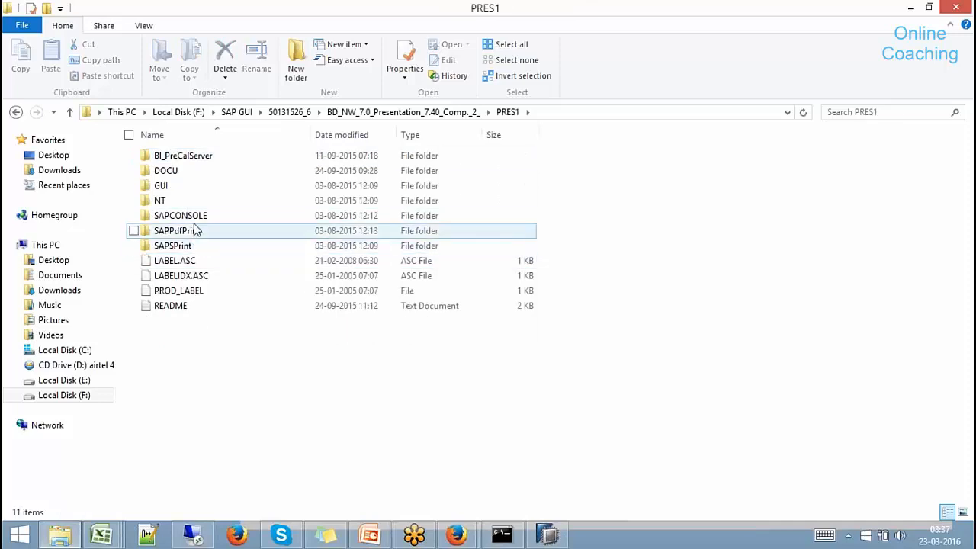
double_click(173, 201)
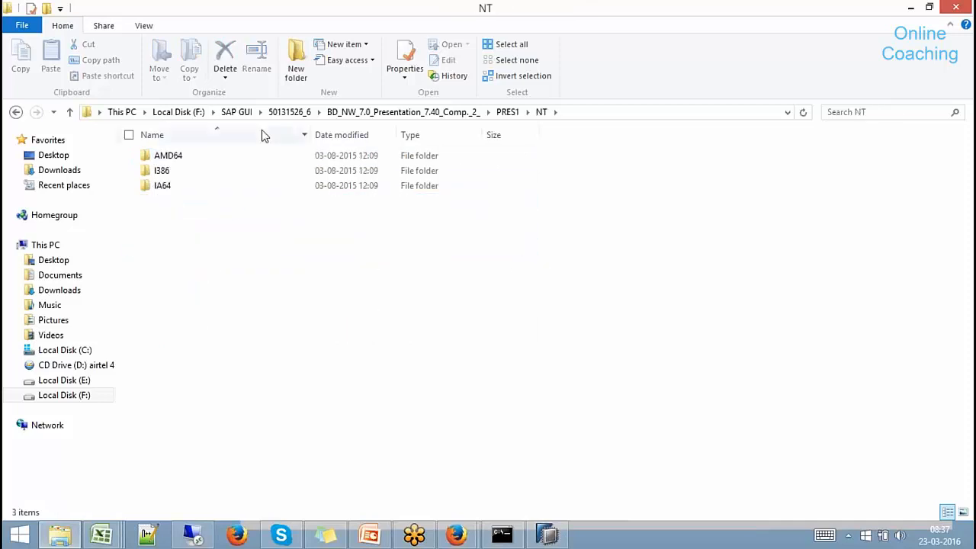
Go to PRES1\GUI\WINDOWS\WIN32 and select the SetupAll installer.
click(366, 112)
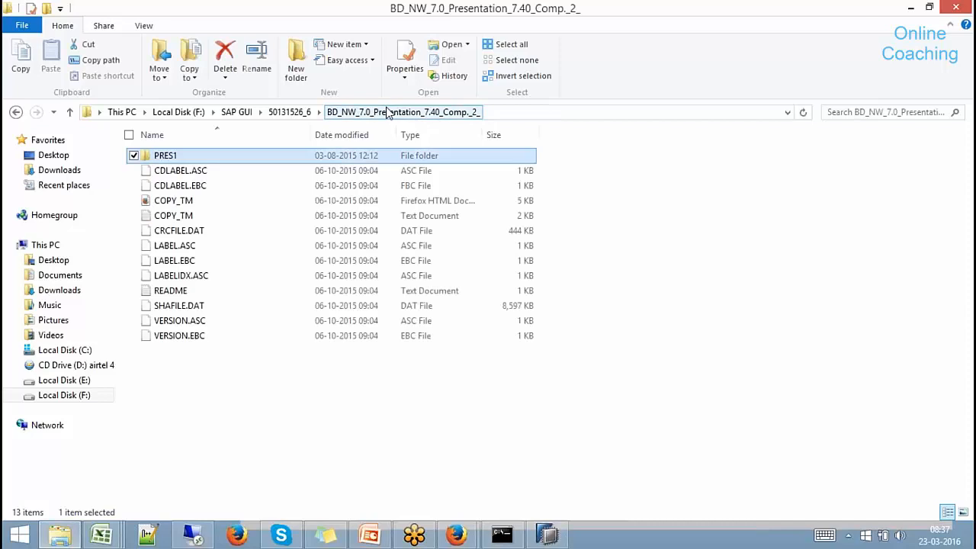
double_click(137, 156)
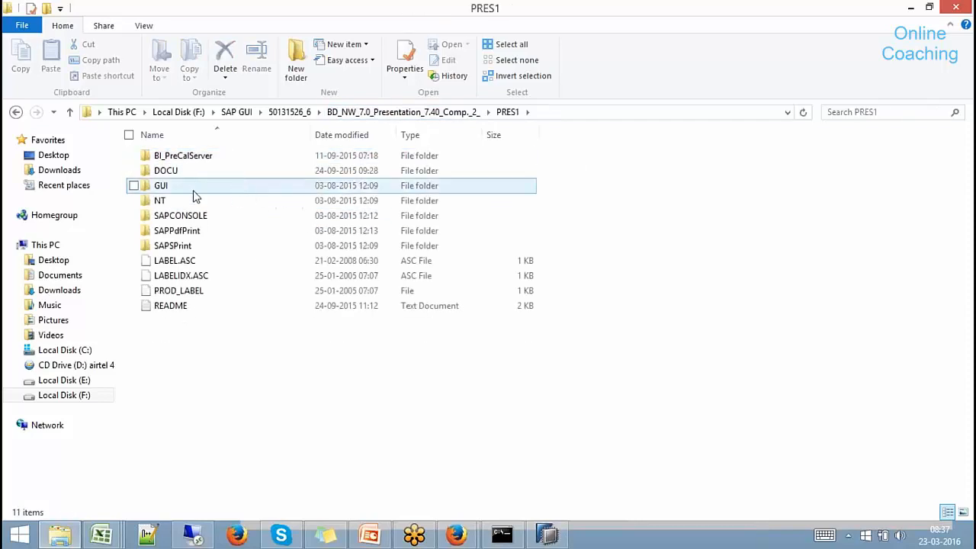
double_click(193, 191)
double_click(187, 160)
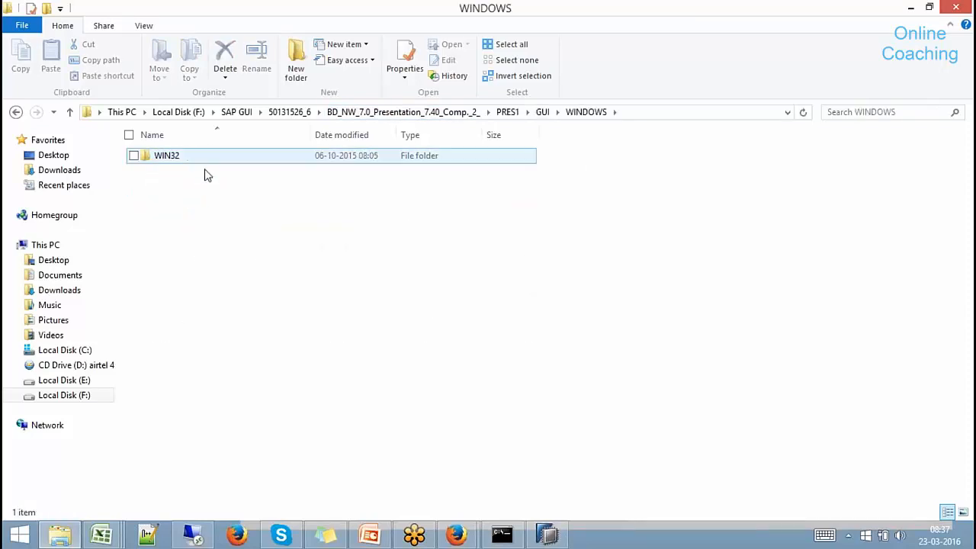
double_click(175, 162)
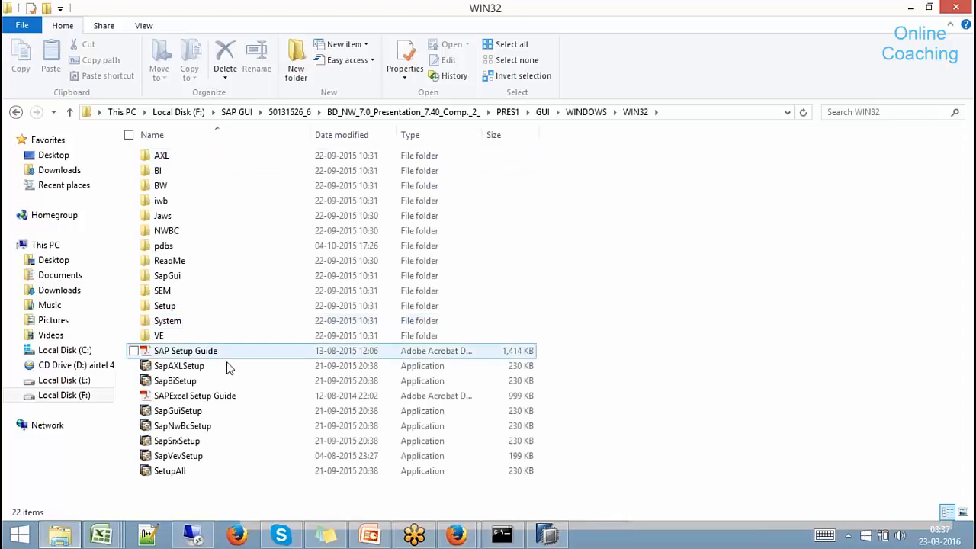
click(175, 471)
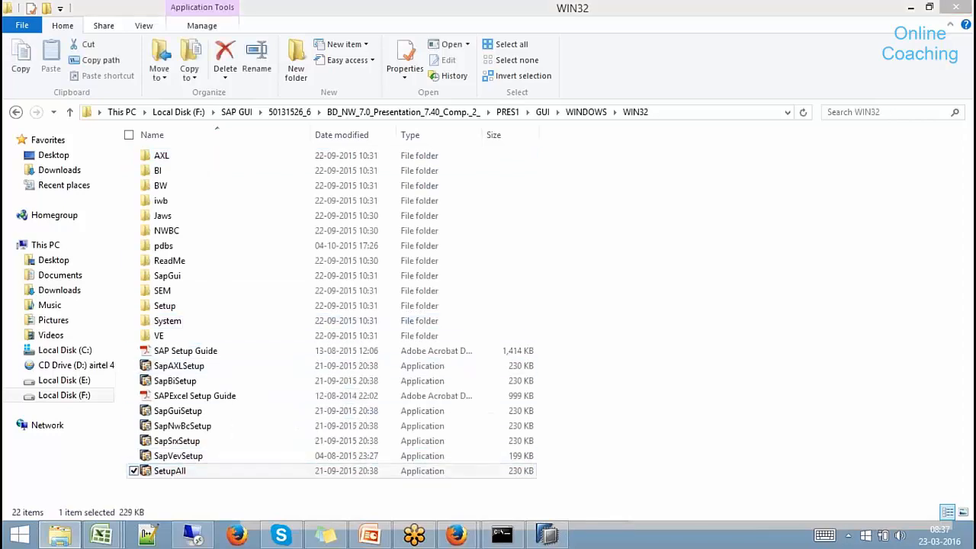
Run SetupAll and select all available front-end components for installation.
double_click(175, 471)
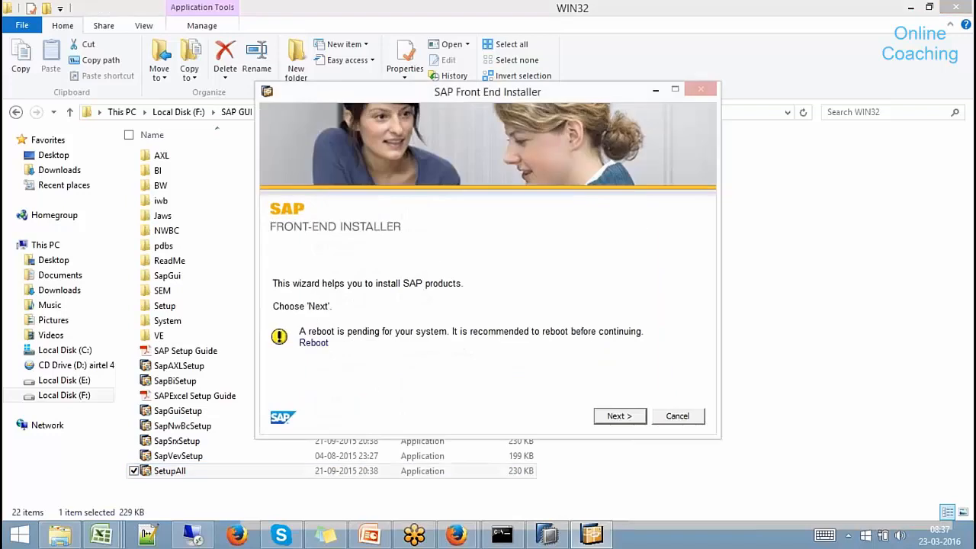
click(619, 416)
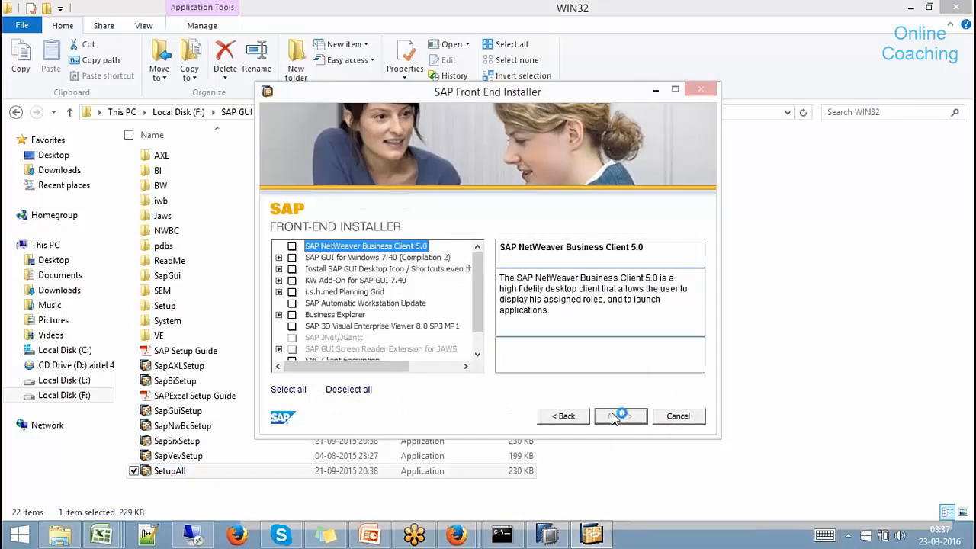
click(292, 246)
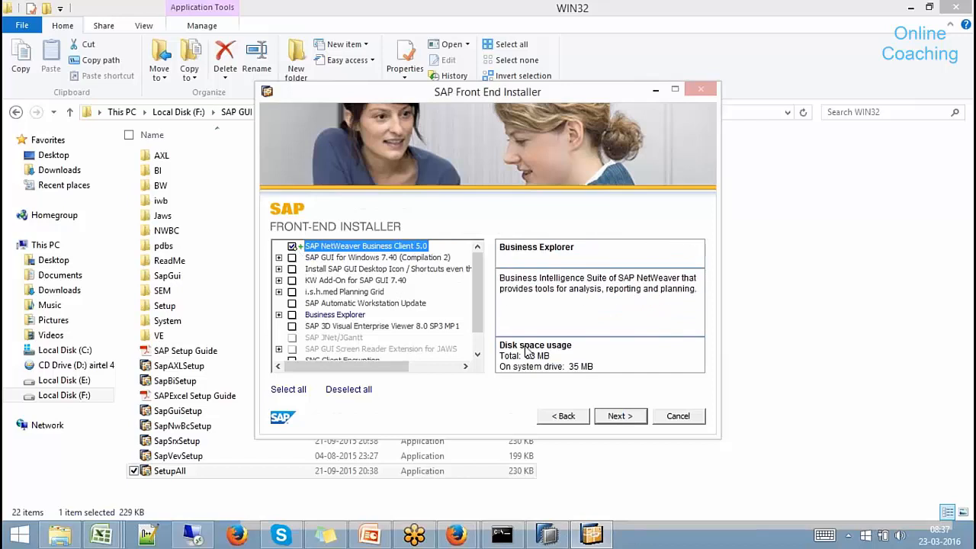
click(289, 390)
click(619, 416)
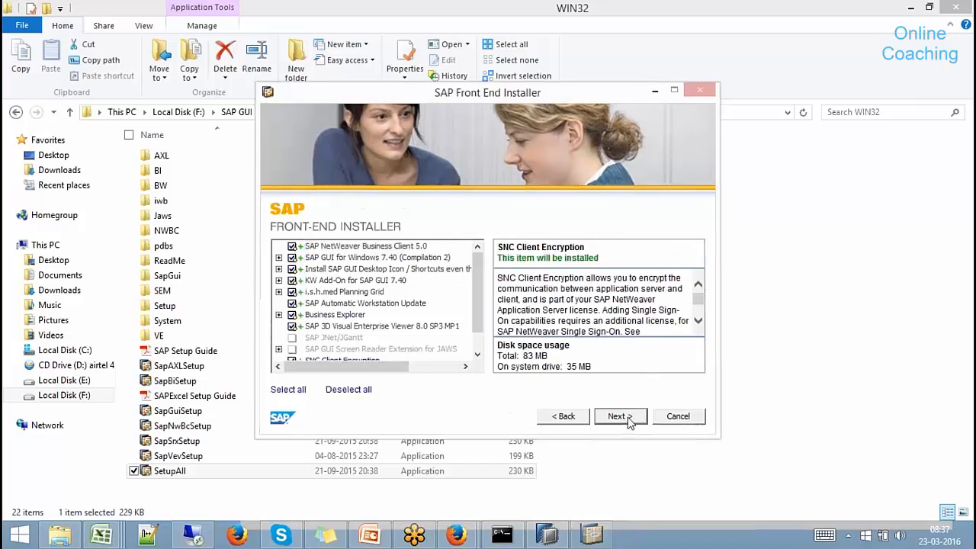
Accept default directories for NWBC 5.0, SAP GUI 7.40, Business Explorer and 3D viewer and install.
click(619, 416)
click(619, 416)
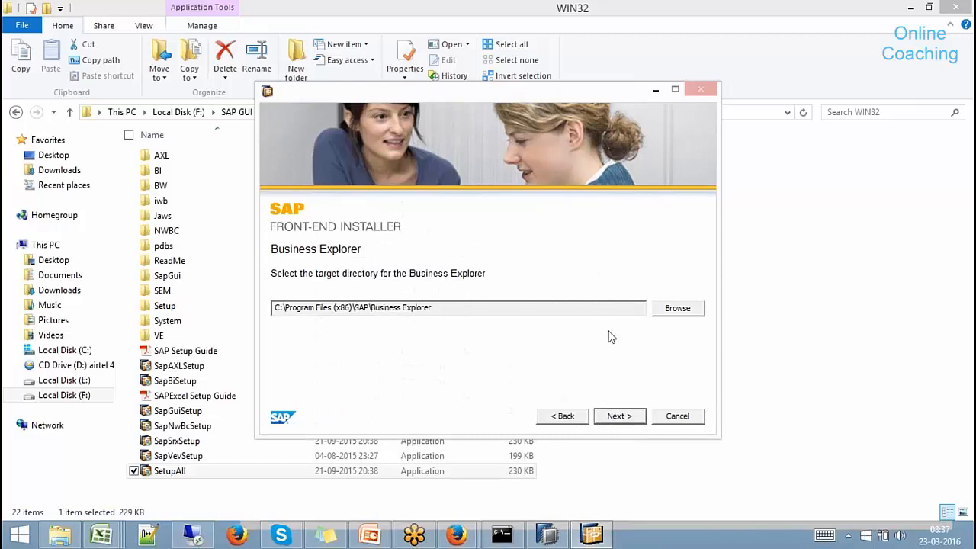
click(619, 415)
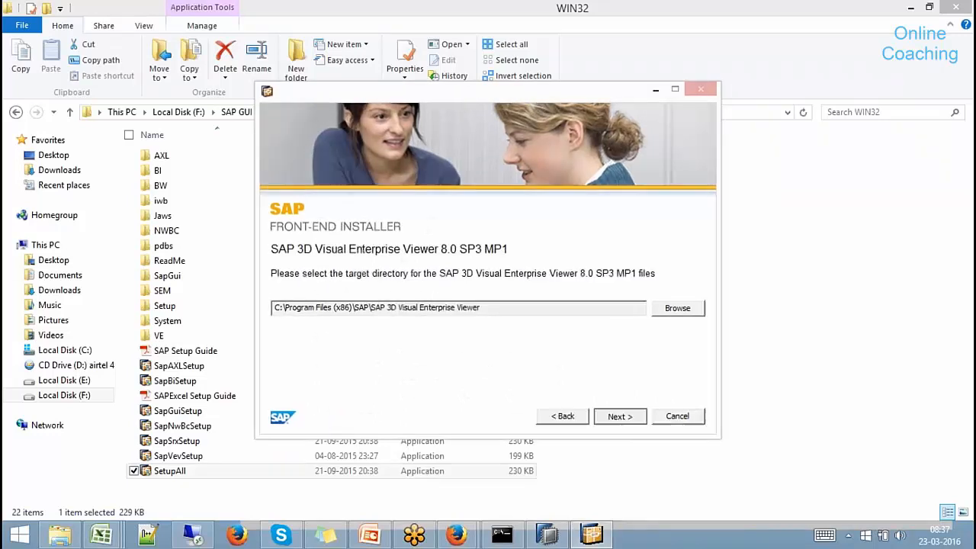
click(620, 416)
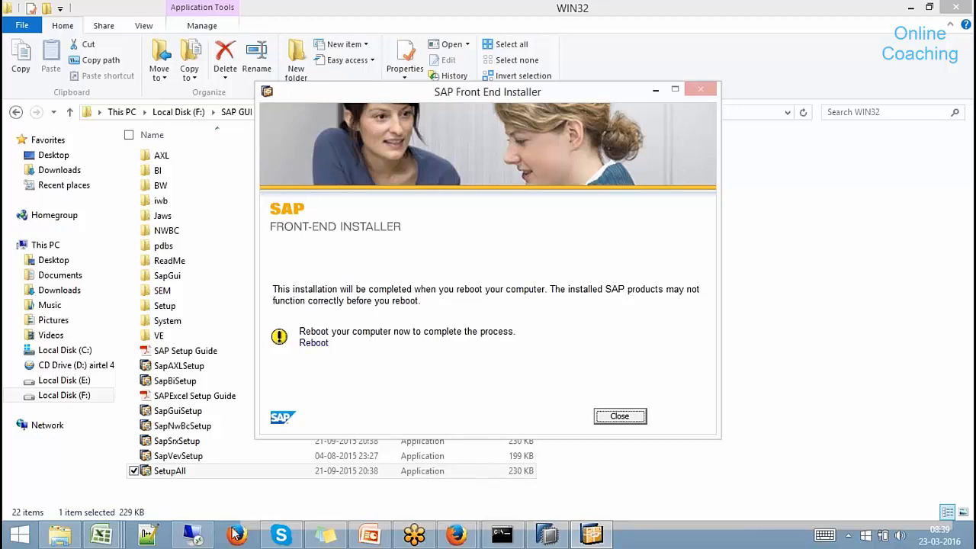
Return to the remote SAP GUI and open the Data Warehousing Workbench via /nrsa1.
mouse_move(189, 537)
click(192, 461)
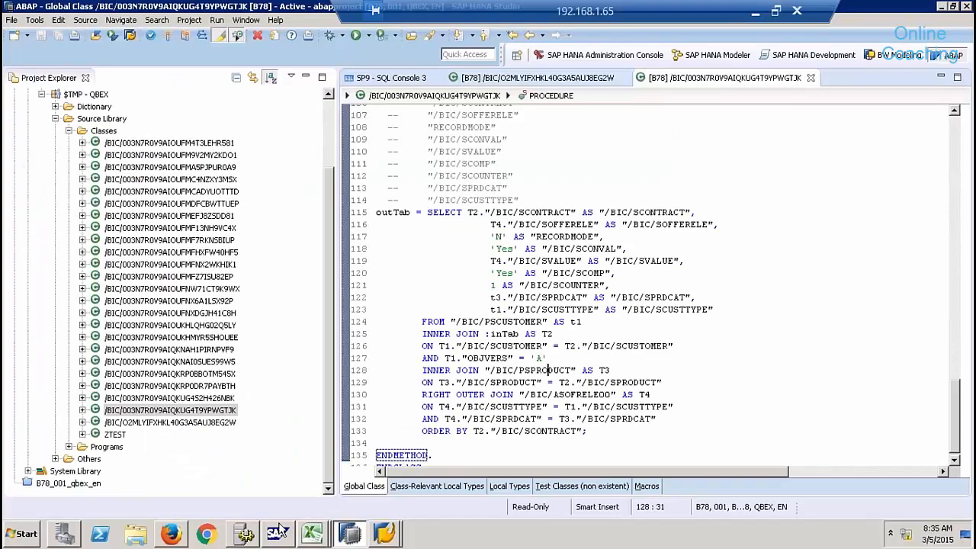
click(383, 536)
click(385, 504)
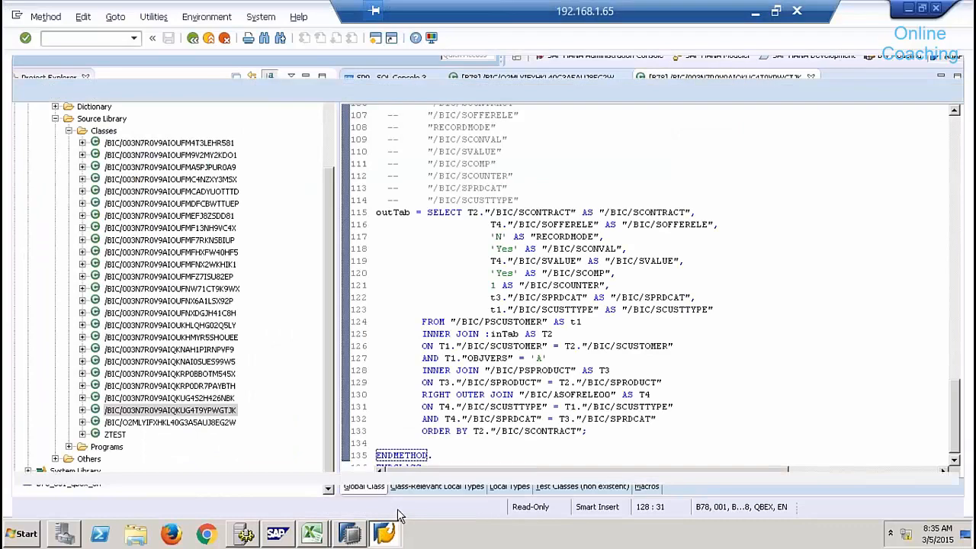
click(100, 38)
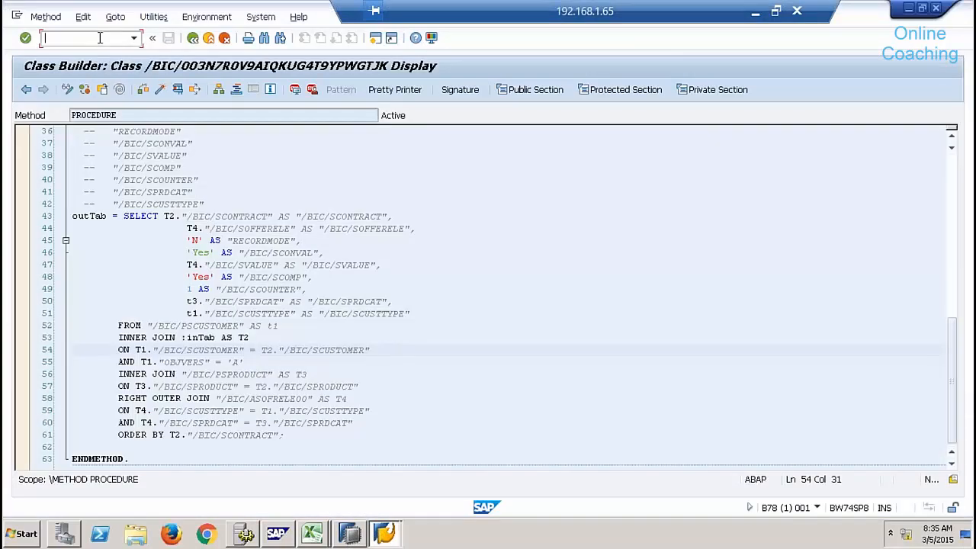
text(/nrsa1)
key(Return)
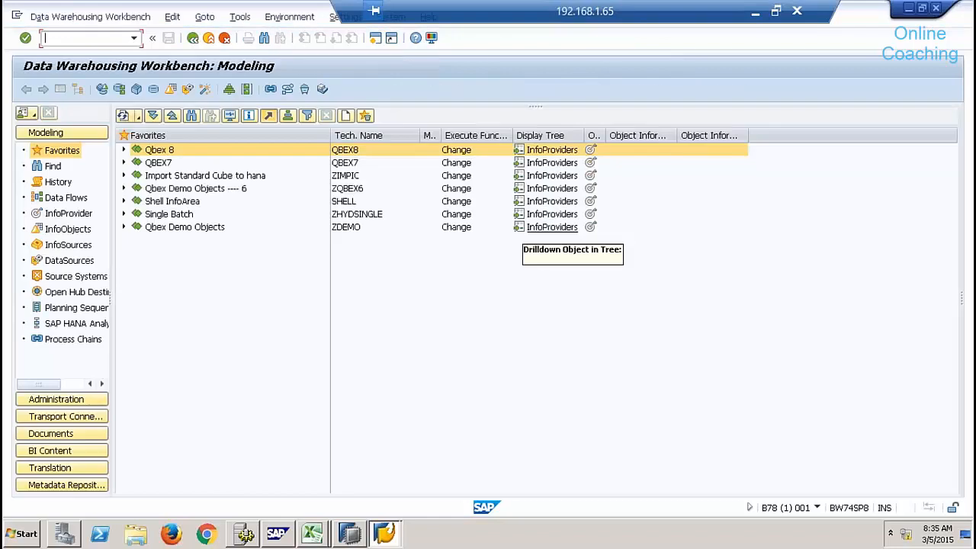
Expand Shell InfoArea > Virtual Layer to review SISDSCOMP, SMPDSCOMP and PPPPPPP.
click(123, 201)
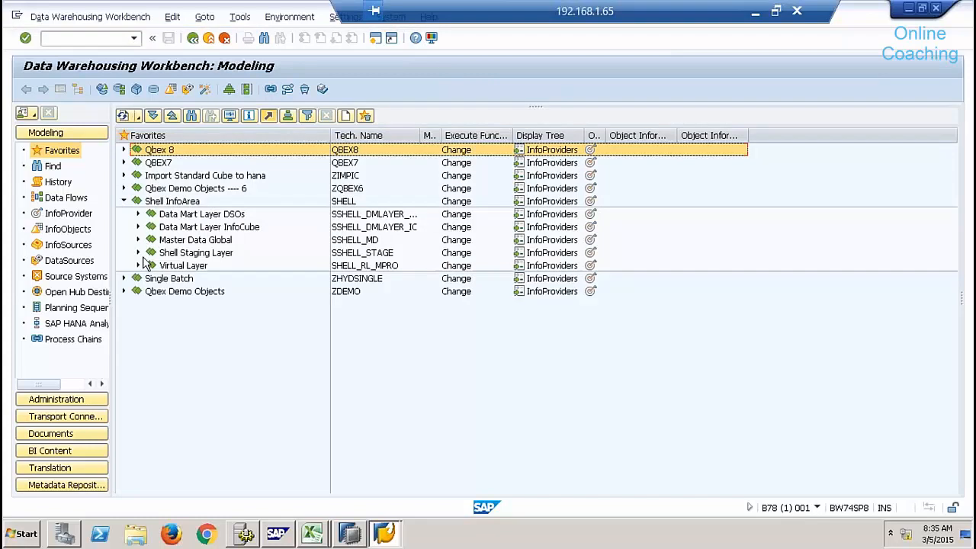
click(138, 266)
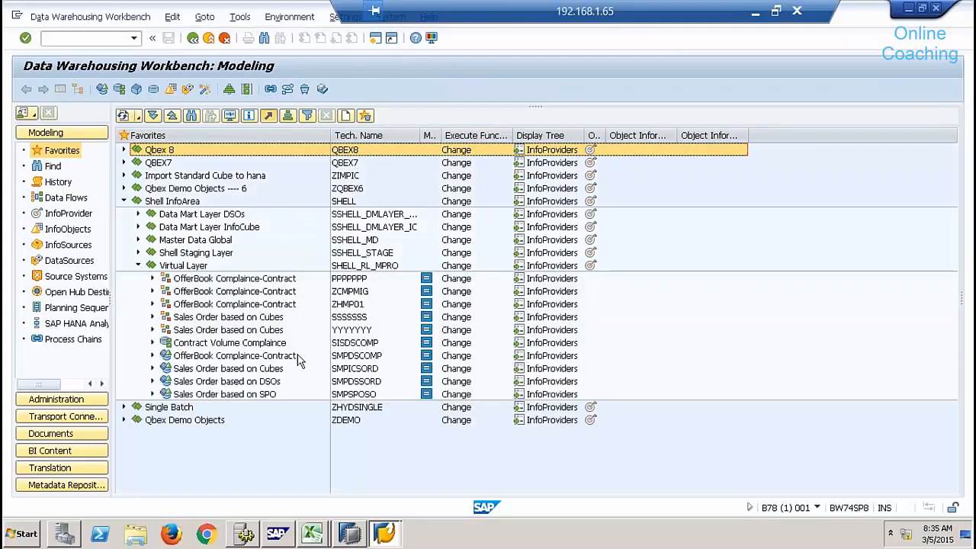
click(355, 347)
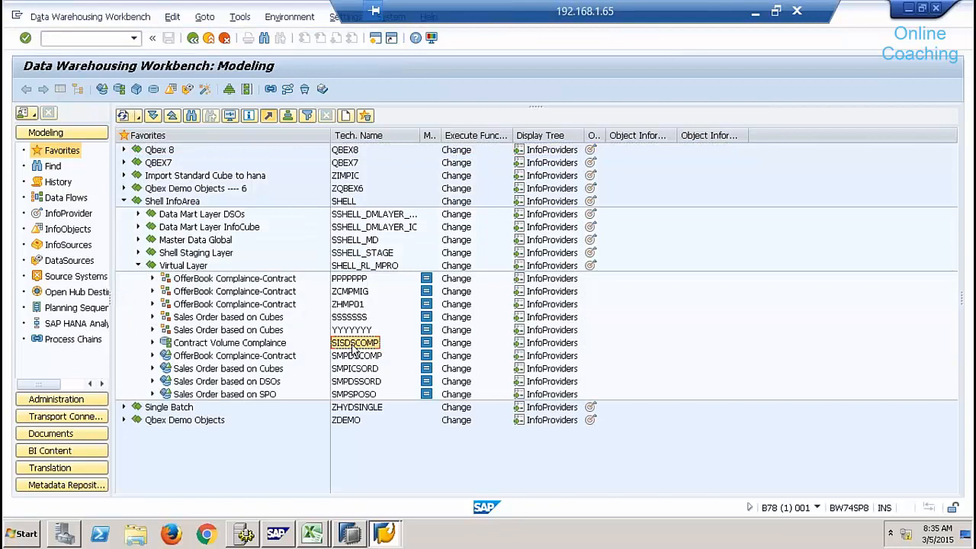
click(356, 357)
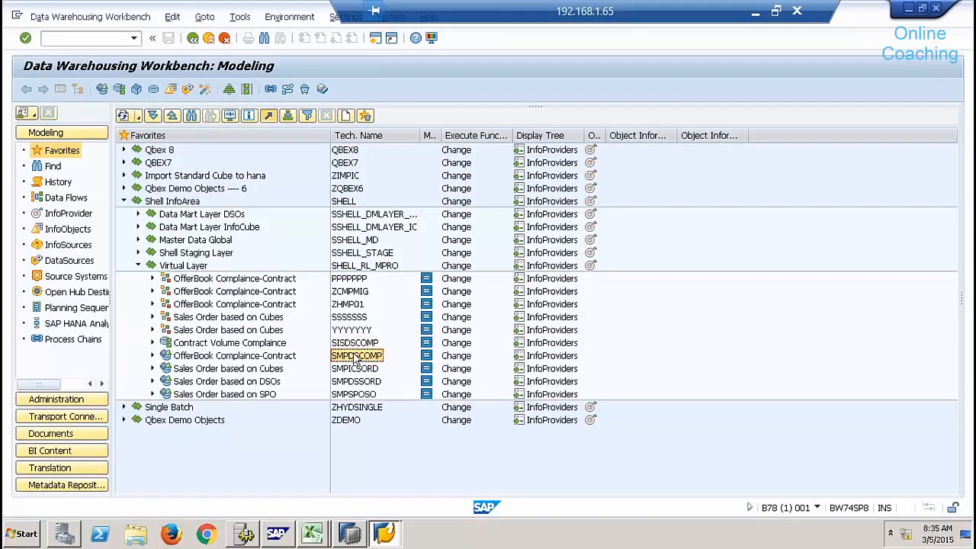
click(348, 280)
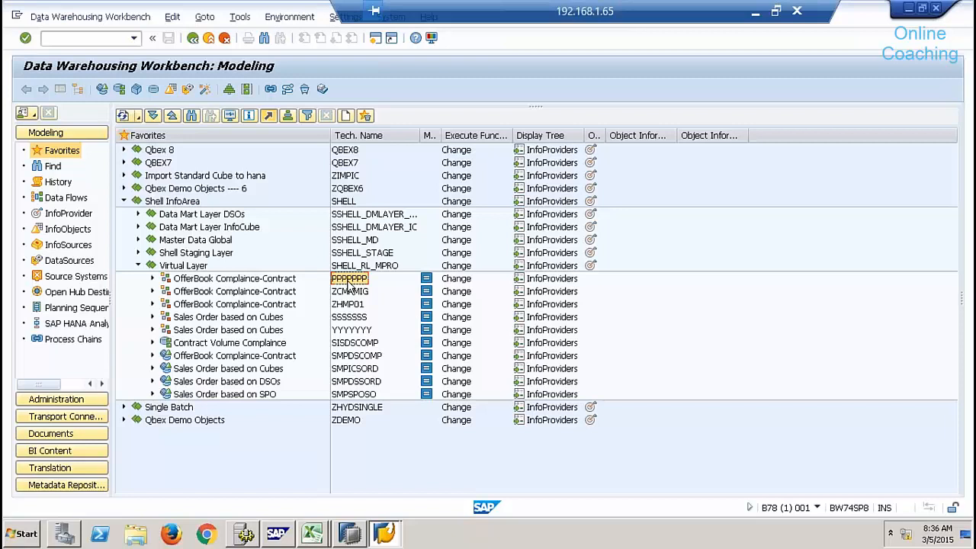
Open the ABAP Editor with /nse38, then minimize the remote desktop session.
click(105, 38)
text(/nse38)
key(Return)
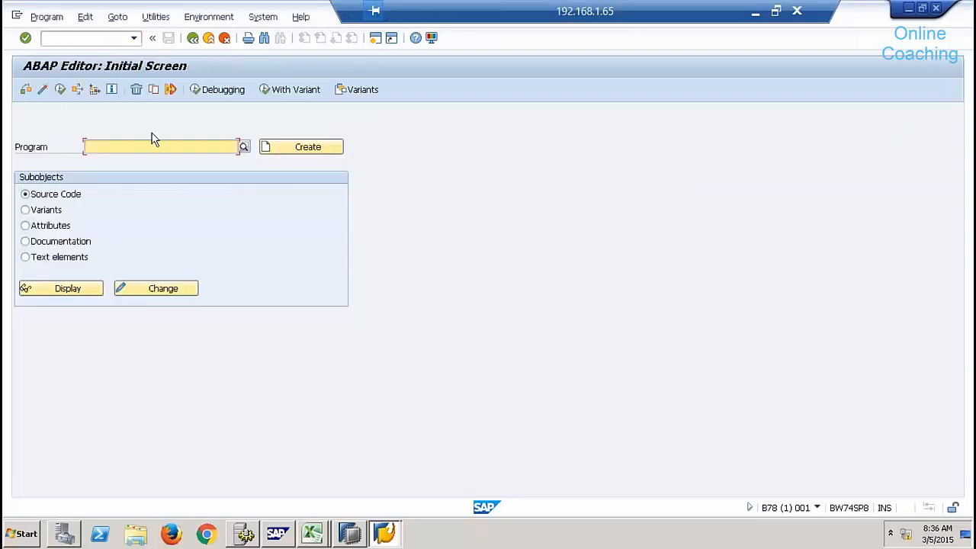
text(rs)
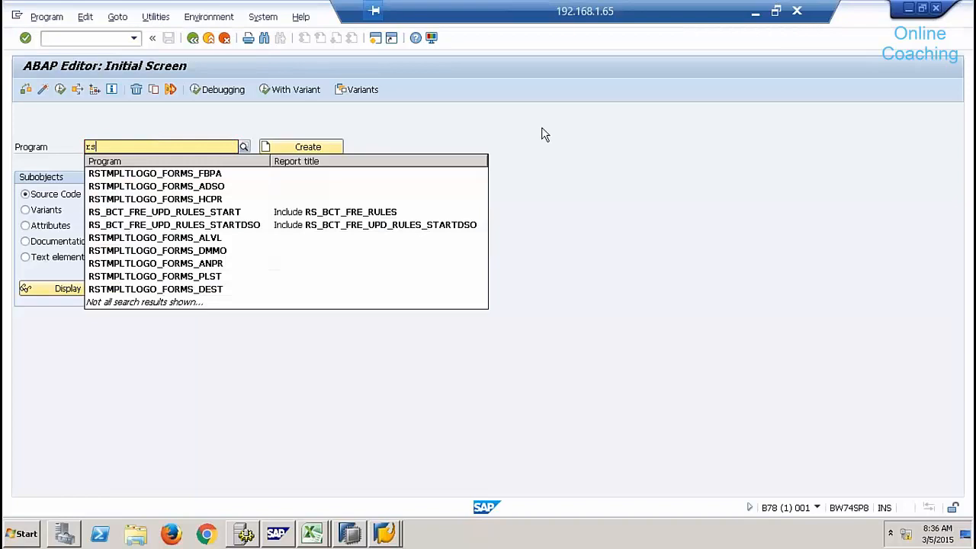
click(582, 116)
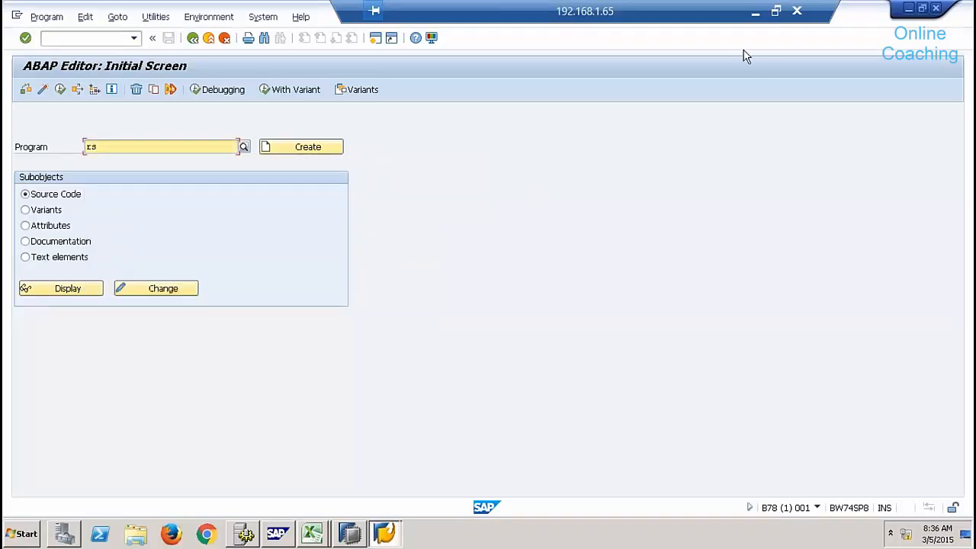
click(756, 13)
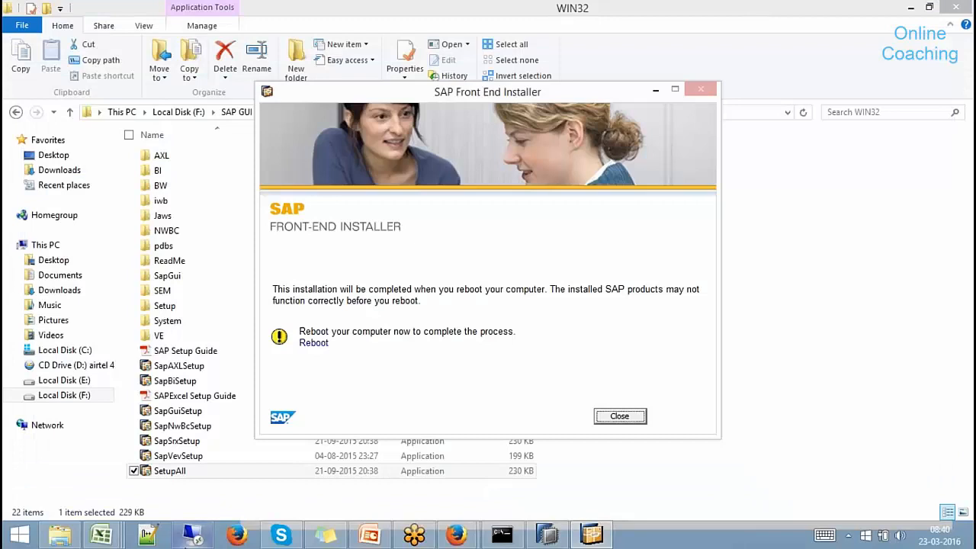
Browse E: through Files from OLD System to BW Powered by HANA and open HANA DB Migration v5.pdf.
click(59, 537)
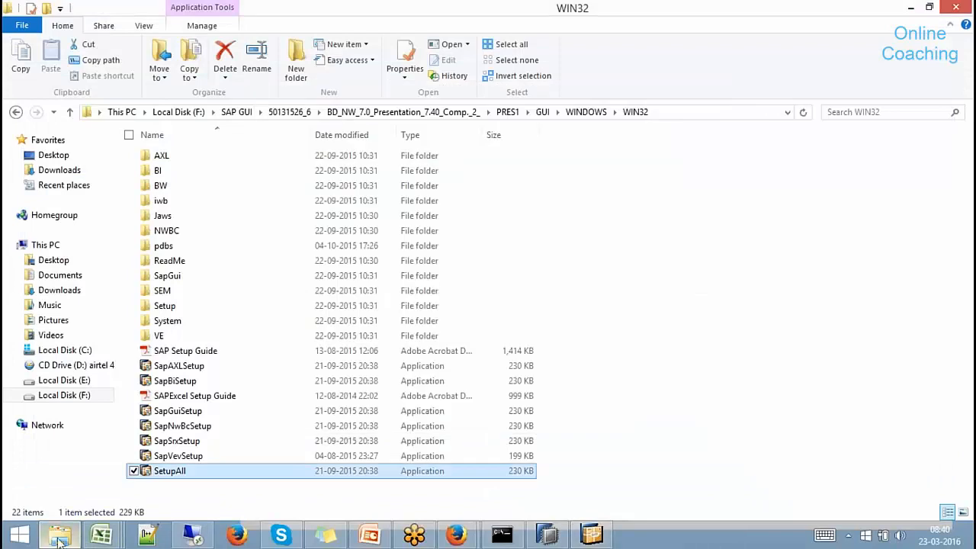
click(60, 538)
click(61, 538)
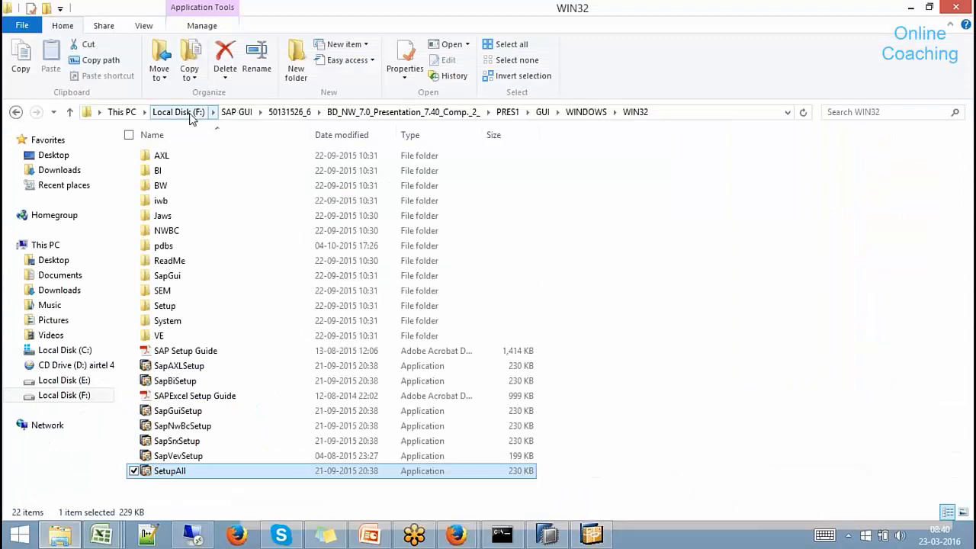
click(68, 380)
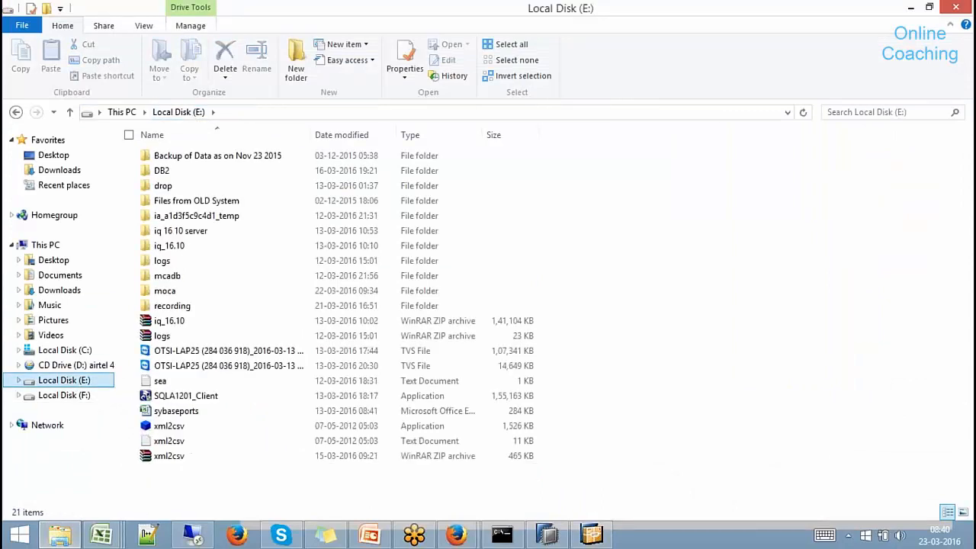
double_click(201, 205)
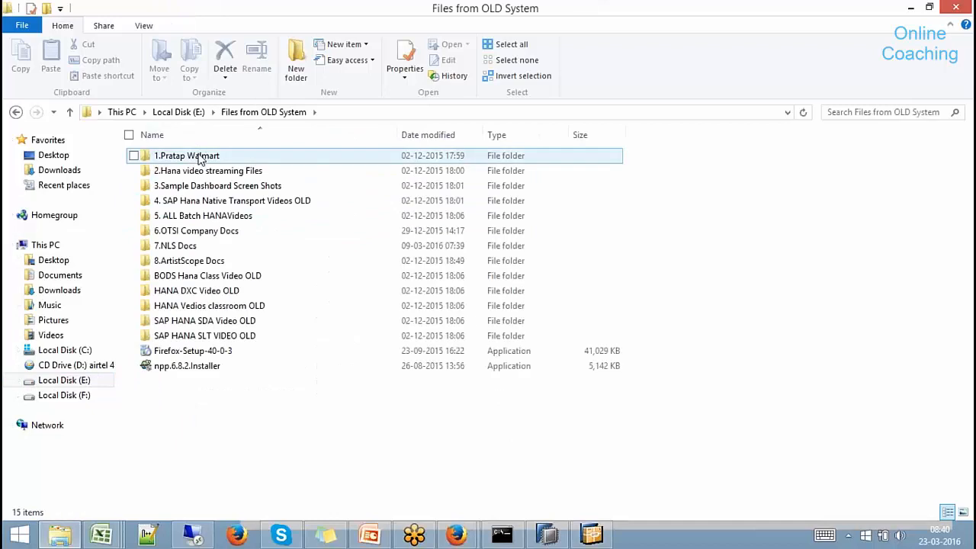
double_click(201, 158)
double_click(183, 175)
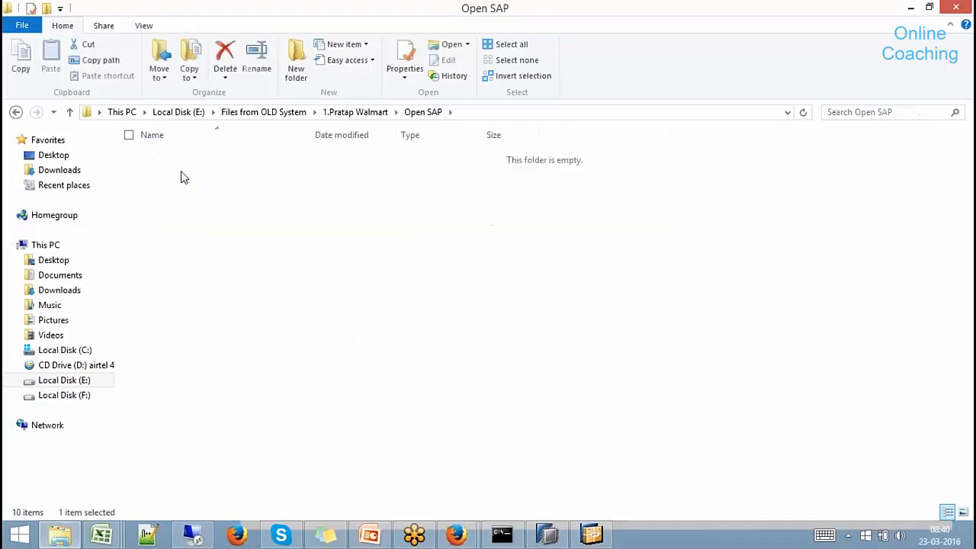
double_click(182, 176)
double_click(179, 157)
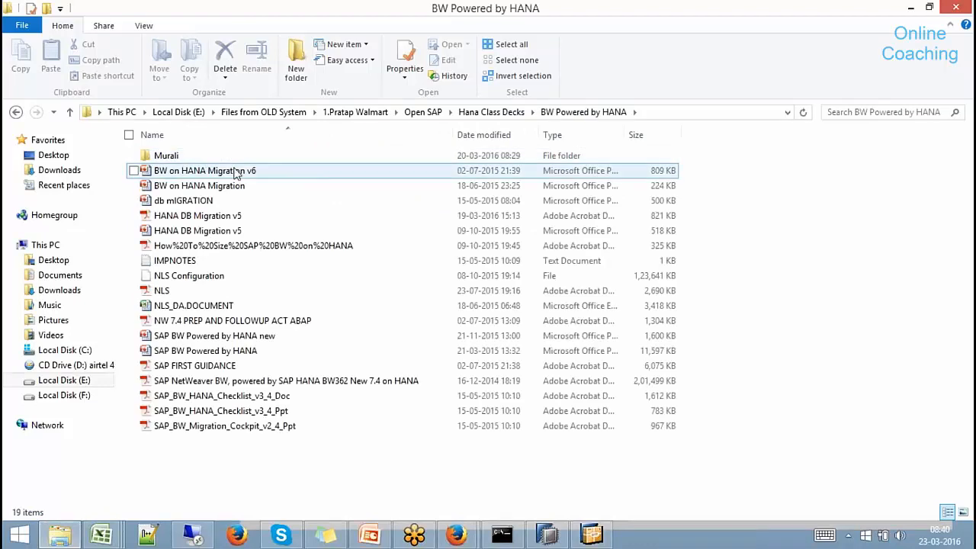
click(235, 172)
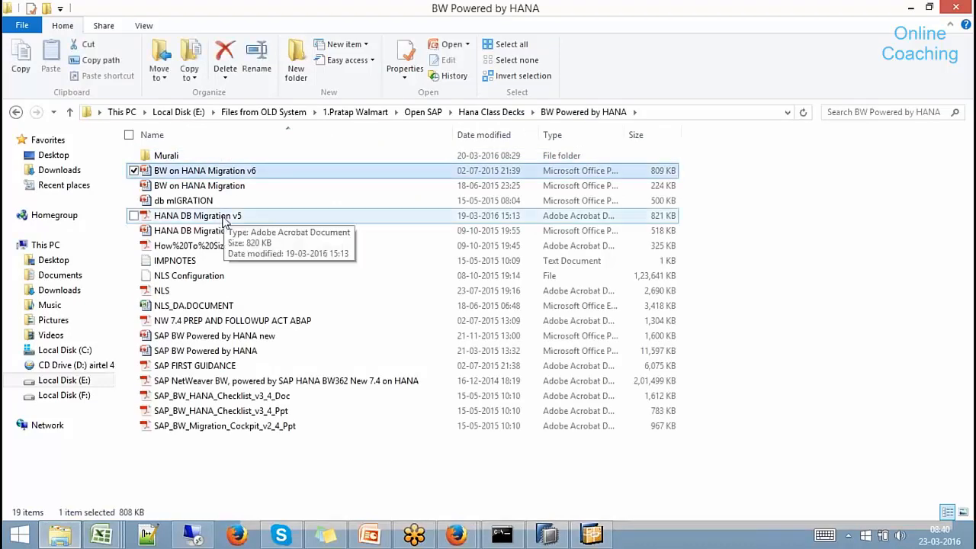
double_click(196, 216)
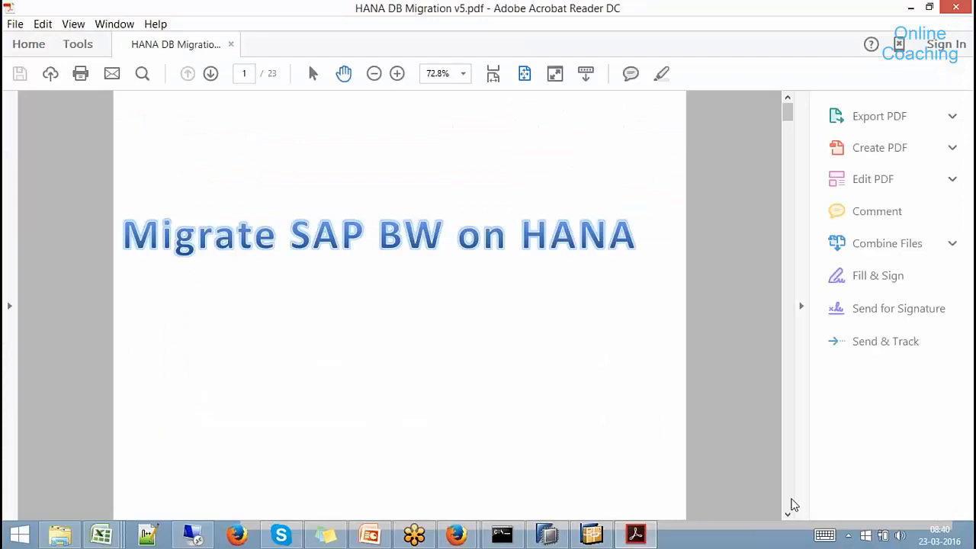
Scroll to page 22 and select the program name RSO_CONVERT_IPRO_TO_HCPR for copying.
scroll(790, 504, down, 10)
scroll(790, 504, down, 20)
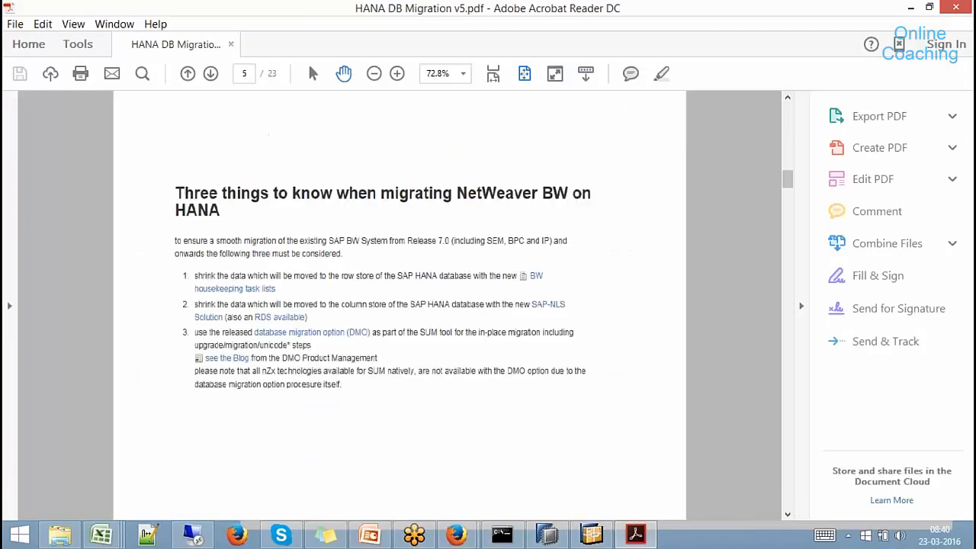
scroll(790, 504, down, 20)
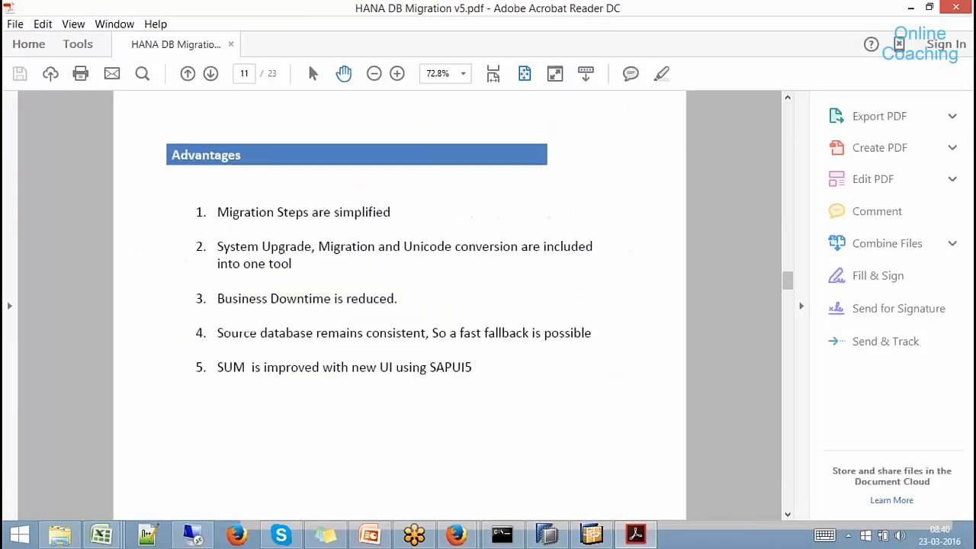
scroll(790, 504, down, 10)
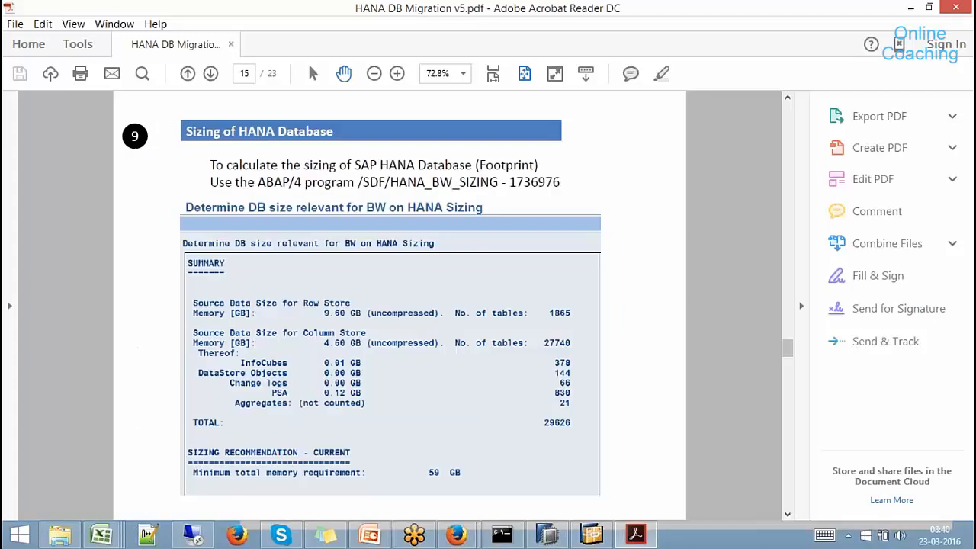
scroll(508, 283, up, 3)
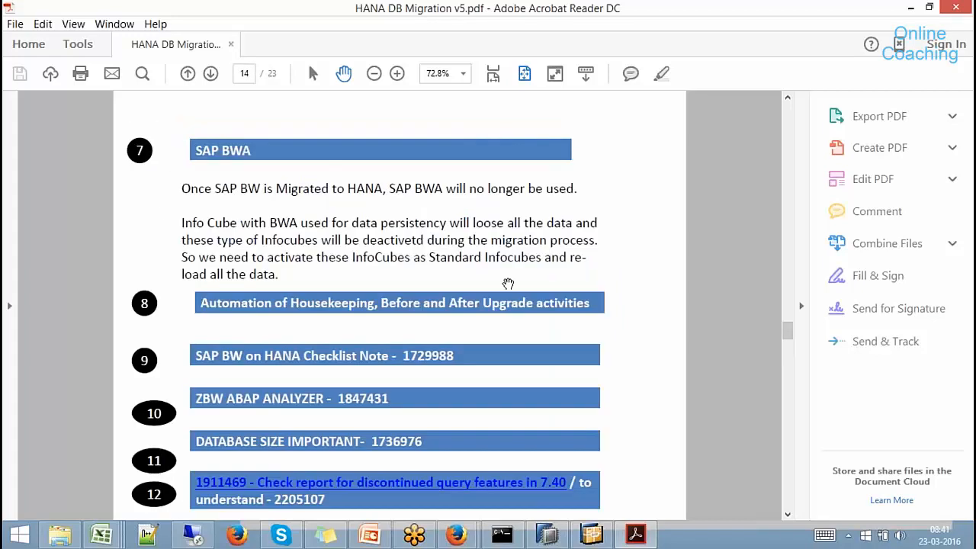
scroll(788, 331, down, 3)
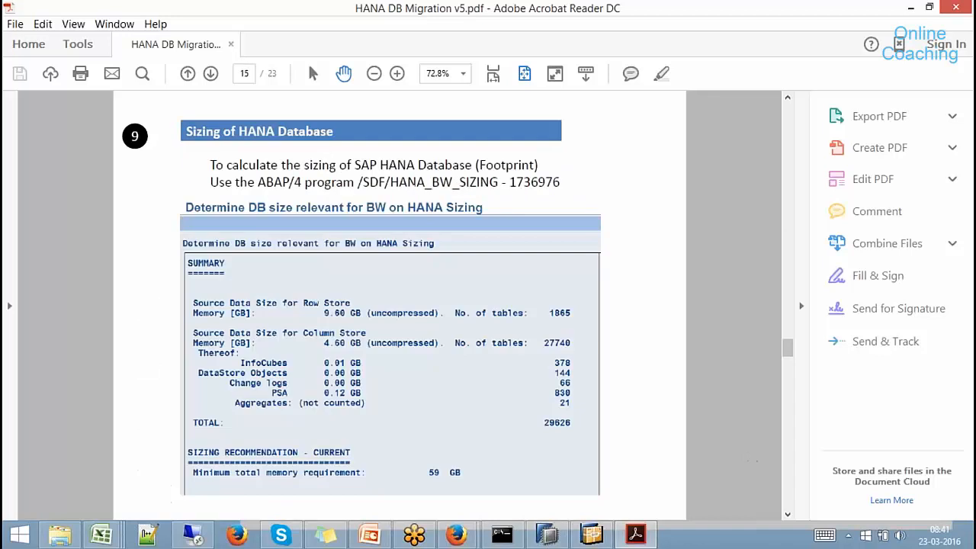
scroll(400, 305, down, 6)
scroll(400, 305, down, 10)
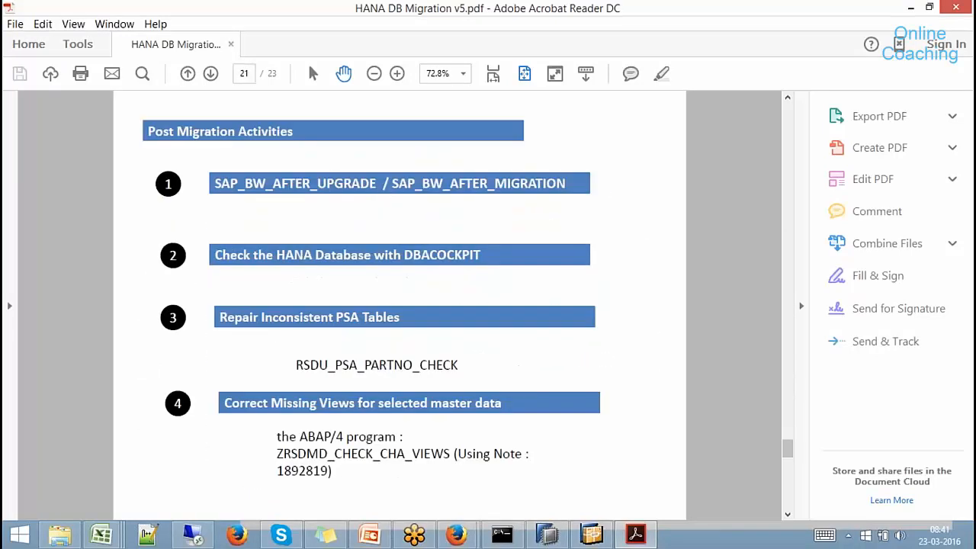
scroll(400, 306, down, 3)
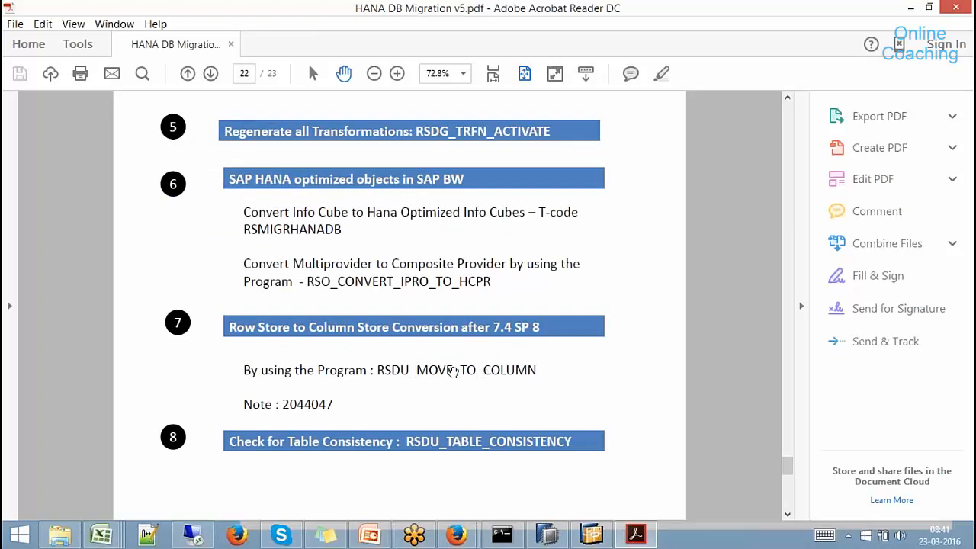
drag(307, 281, 493, 279)
key(ctrl+c)
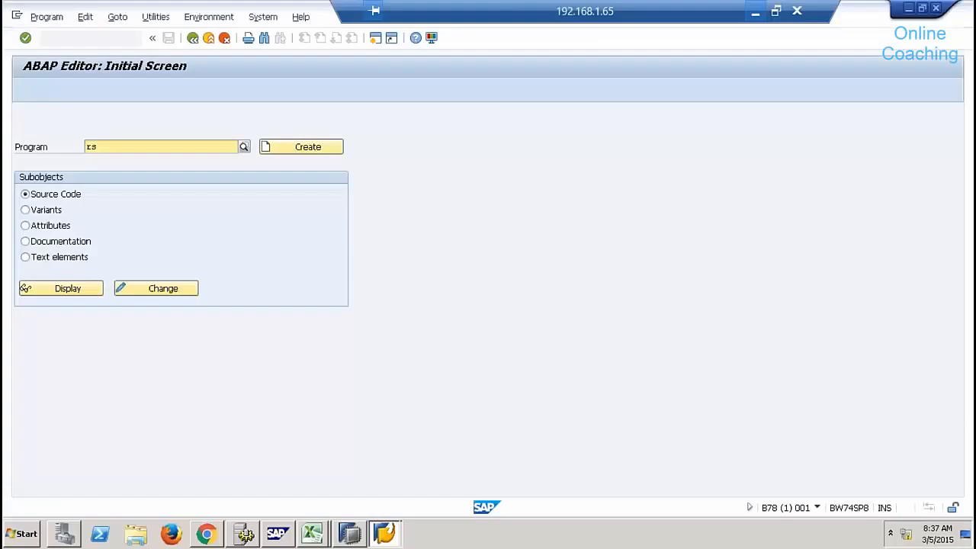
Replace 'rs' with RSO_CONVERT_IPRO_TO_HCPR in the ABAP Editor, run it, and peek at the InfoProvider list.
key(alt+Tab)
drag(78, 147, 99, 147)
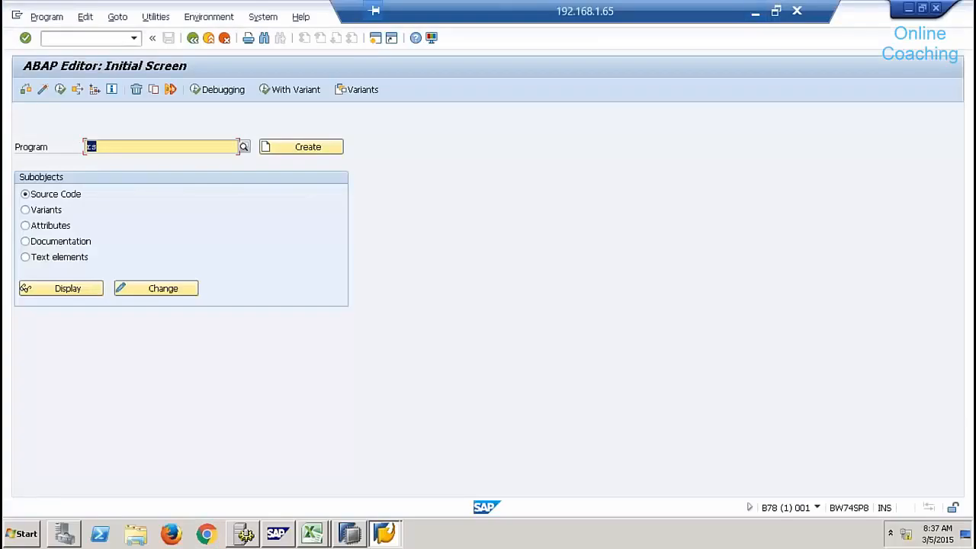
key(ctrl+v)
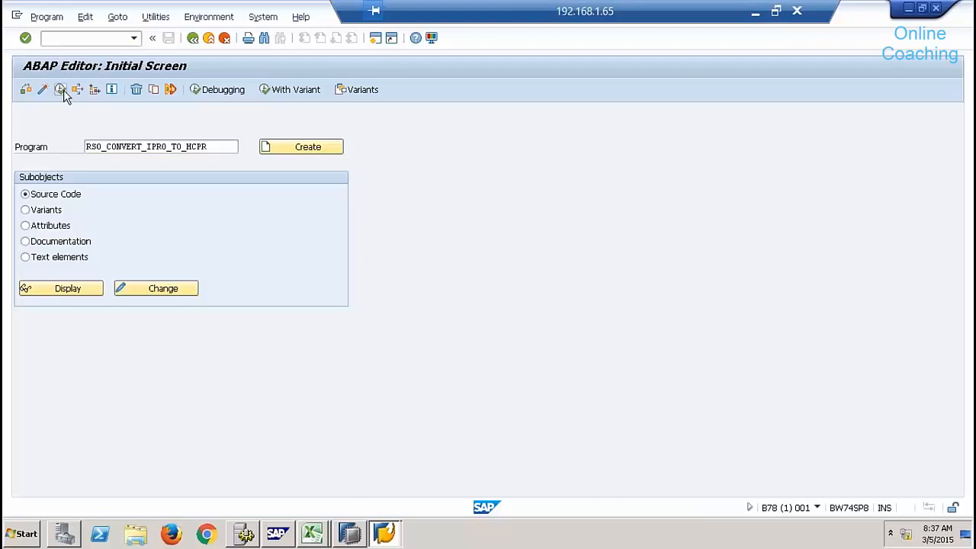
click(77, 90)
click(344, 115)
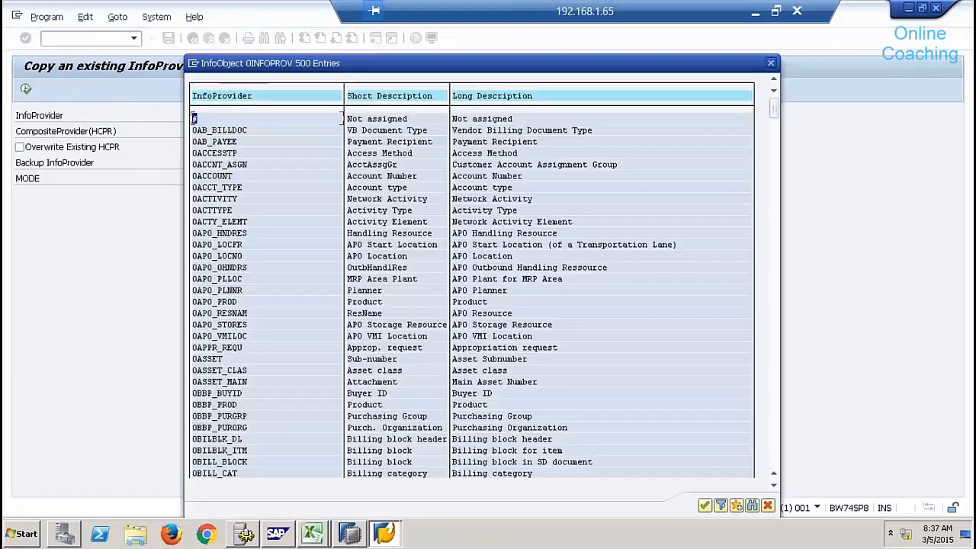
click(769, 506)
In the Data Warehousing Workbench, open Shell InfoArea > Virtual Layer and copy SMPDSCOMP to a CompositeProvider.
click(110, 38)
text(/orsa1)
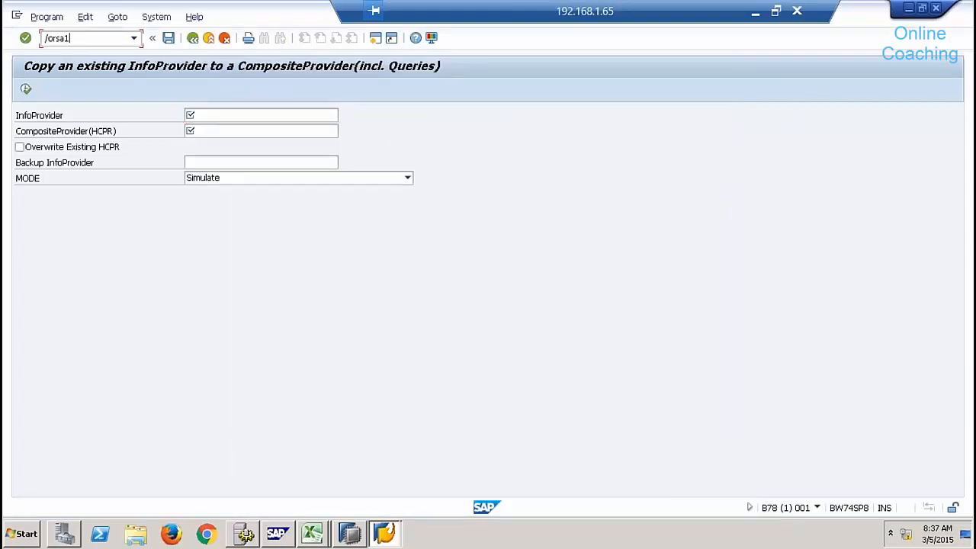
key(Return)
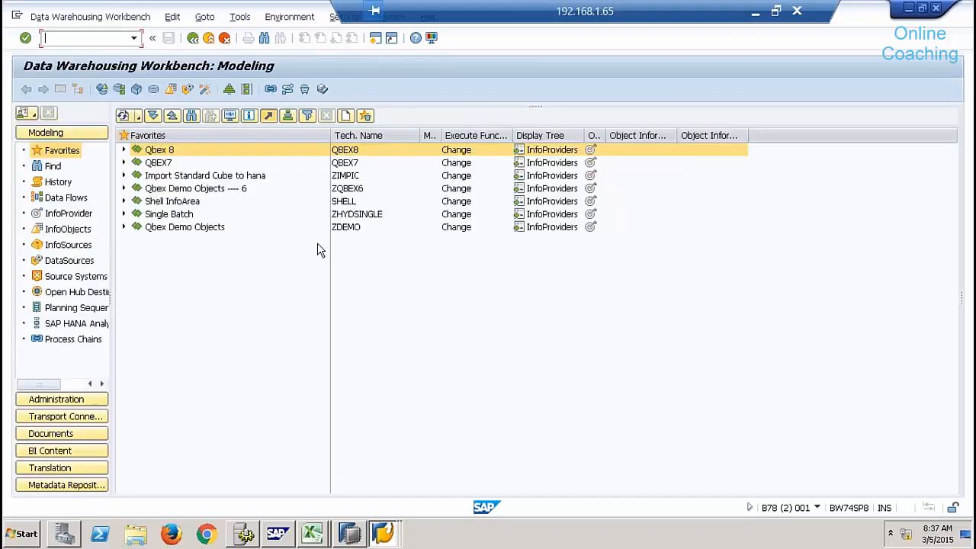
click(124, 201)
click(138, 265)
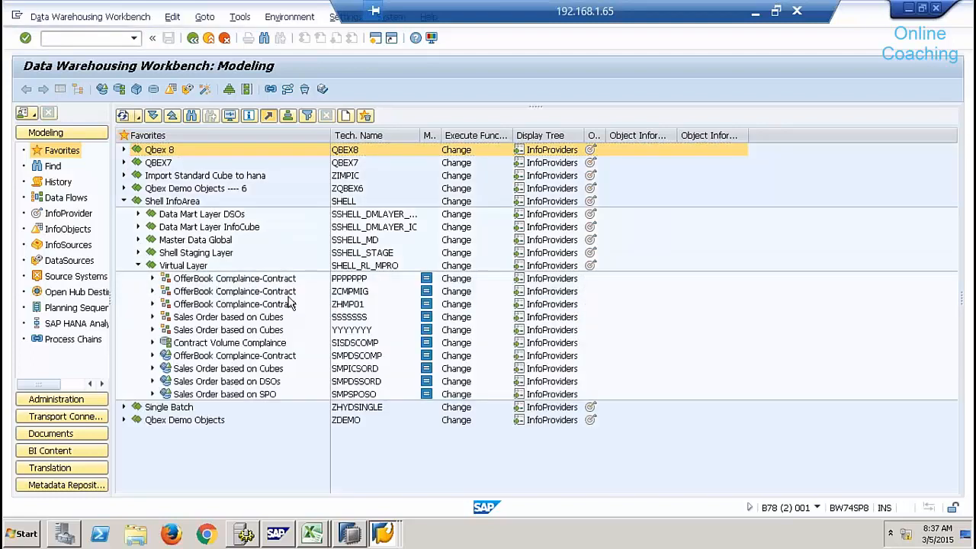
click(361, 356)
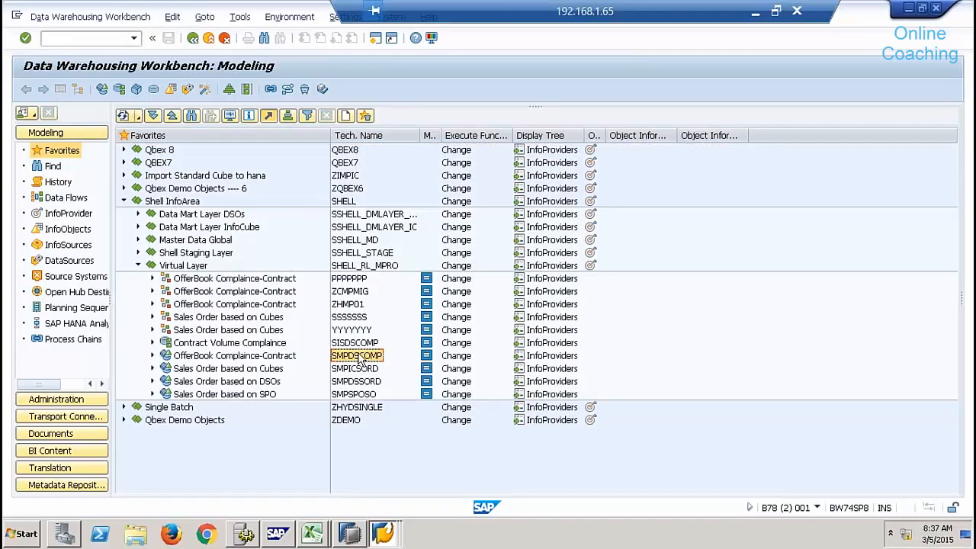
right_click(361, 360)
click(425, 231)
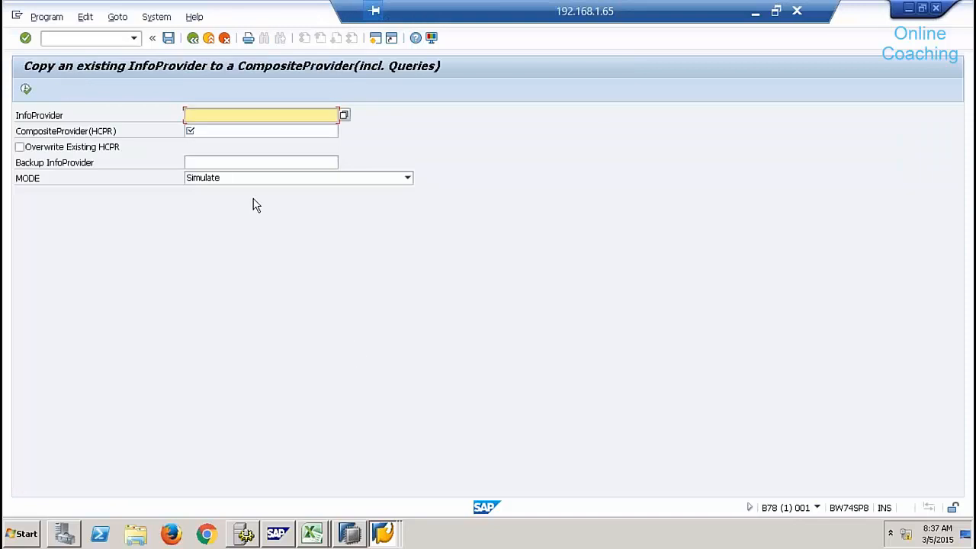
Enter SMPDSCOMP as source and BATCH9TE as the new CompositeProvider, then execute the copy.
text(SMPDSCOMP)
click(232, 131)
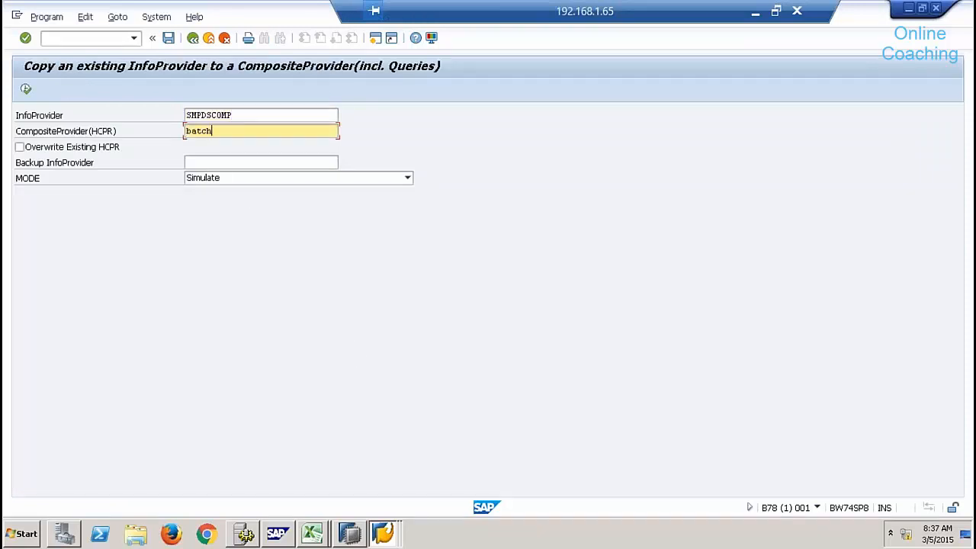
text(batch9te)
click(26, 89)
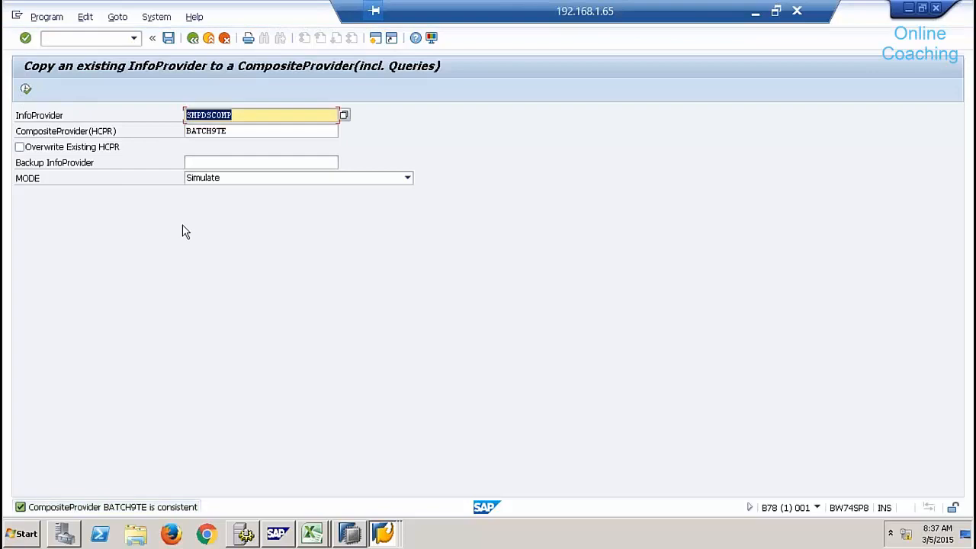
Reload the workbench with /nrsa1, search for batch9te, and list the Virtual Layer InfoProviders.
key(alt+Tab)
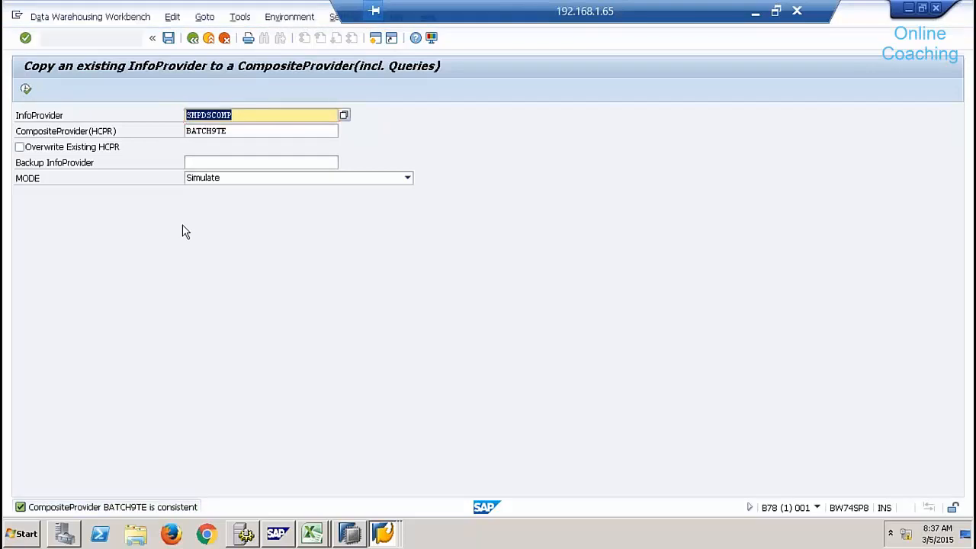
click(126, 116)
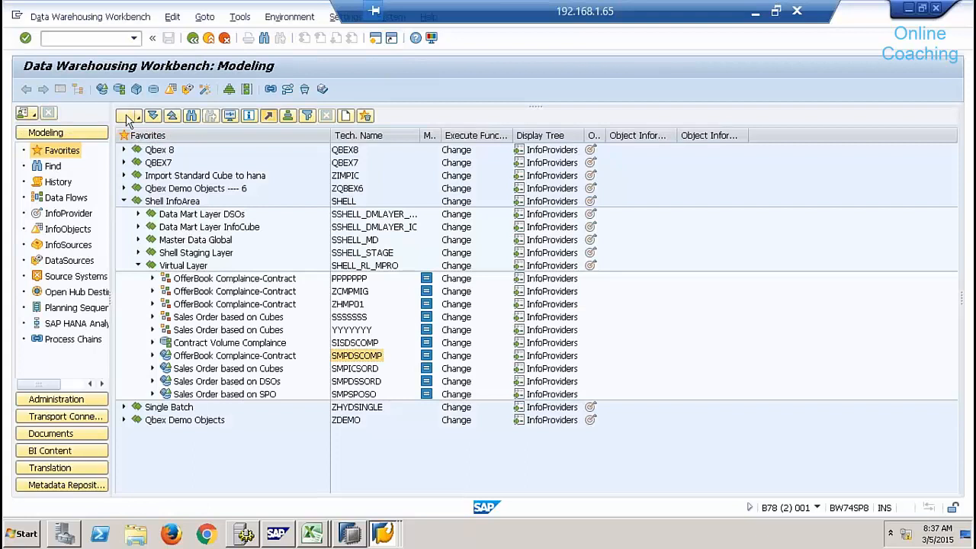
click(93, 38)
text(/nrsa)
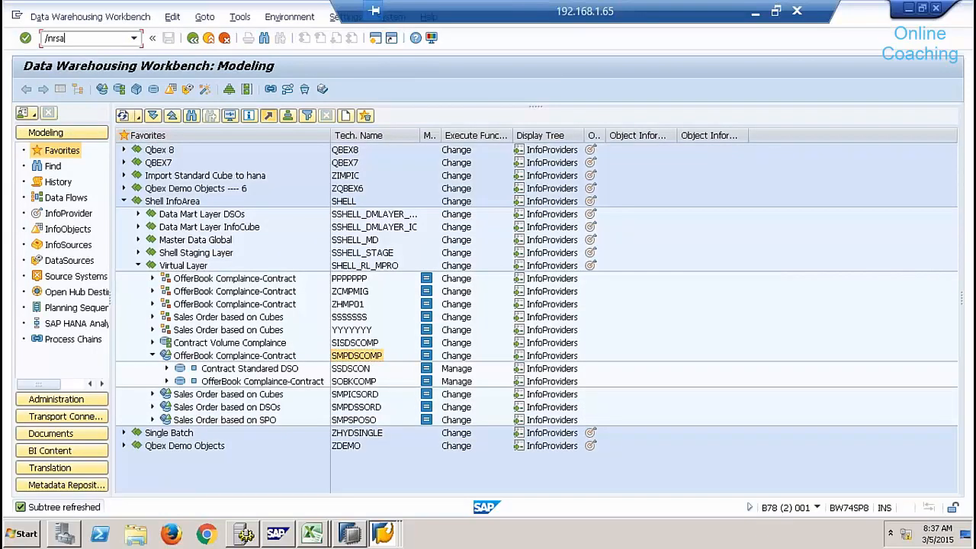
text(1)
key(Return)
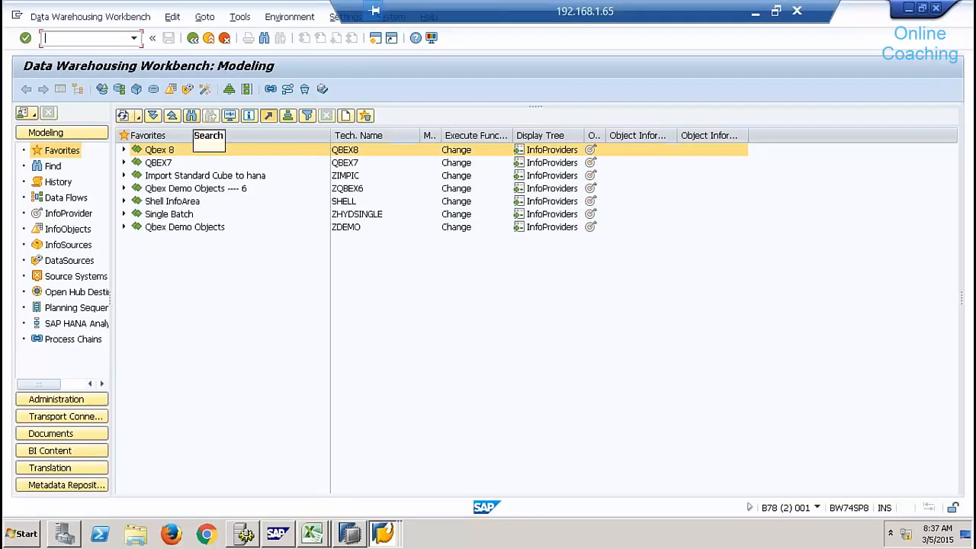
click(191, 116)
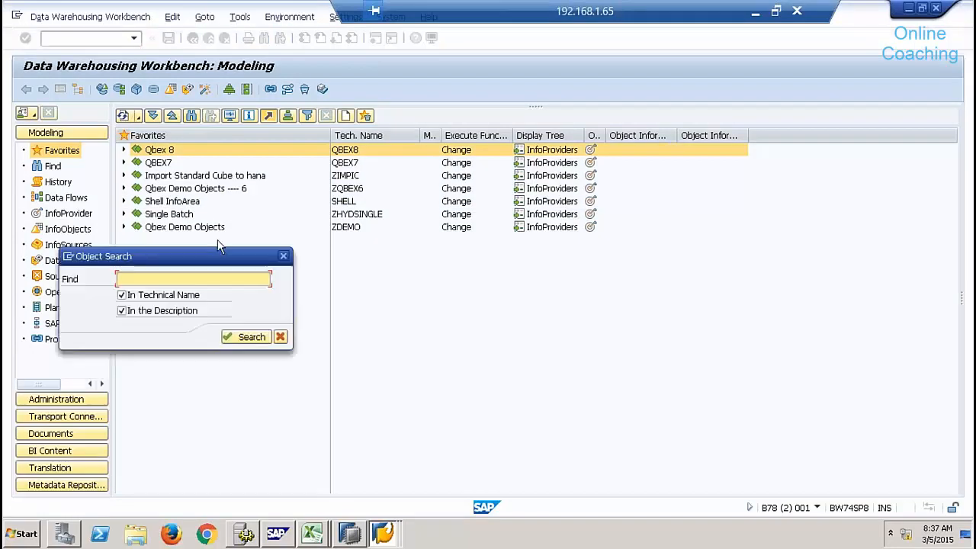
text(batch9te)
key(Return)
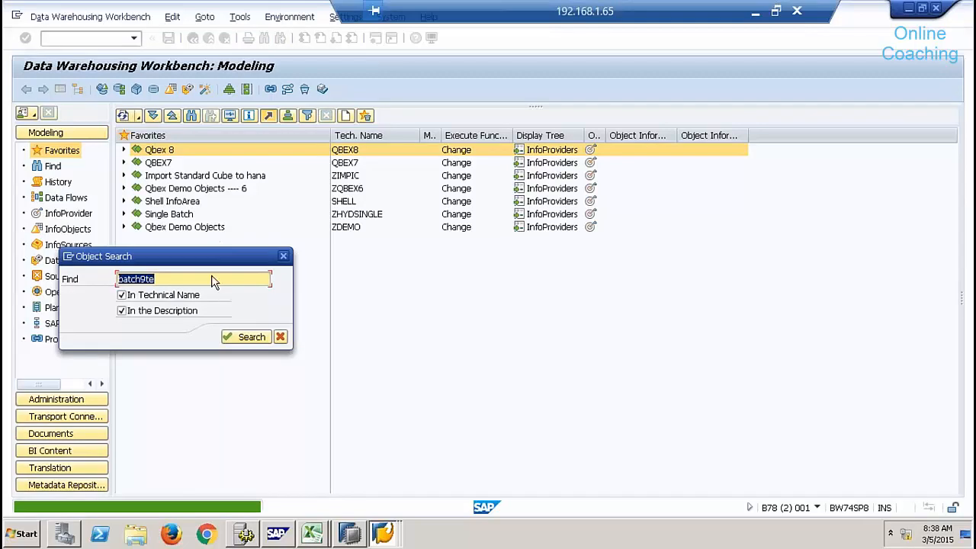
click(280, 337)
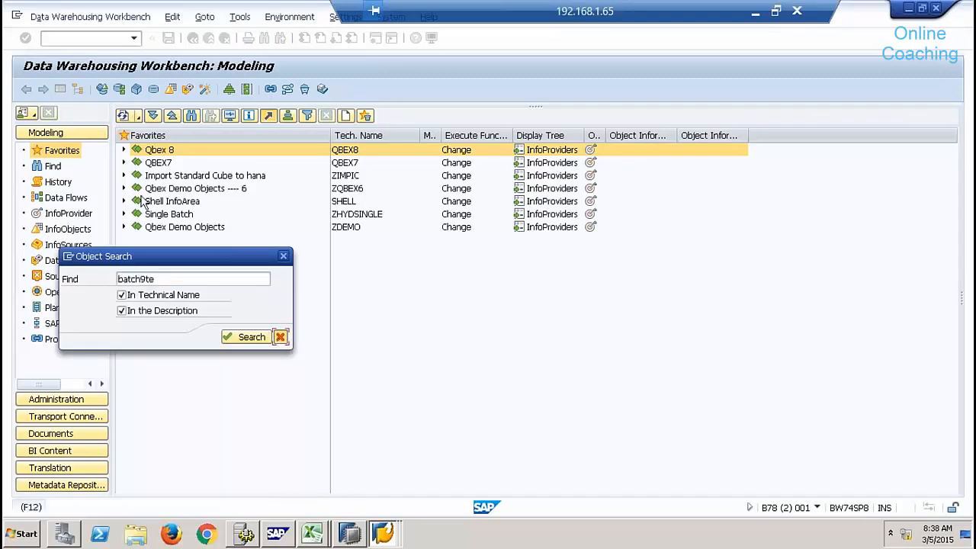
click(124, 200)
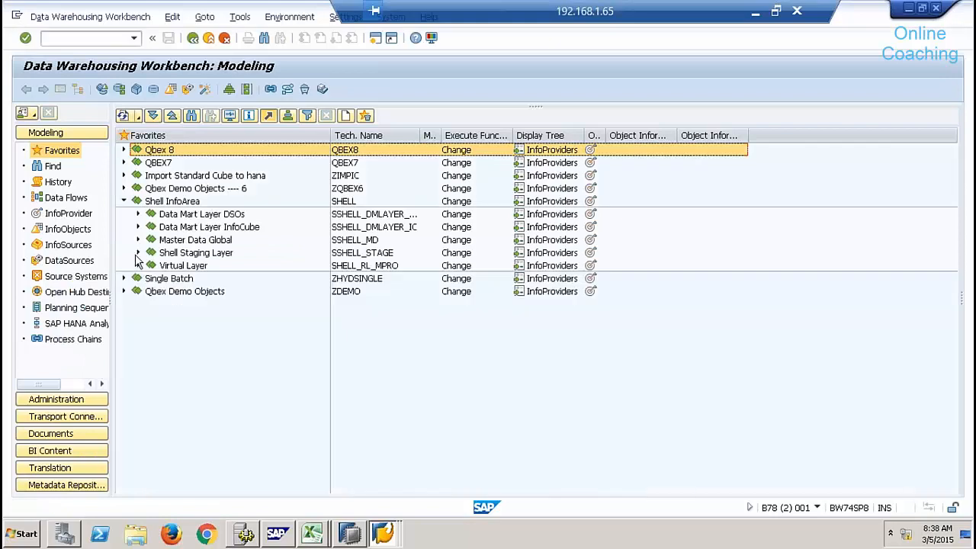
click(138, 266)
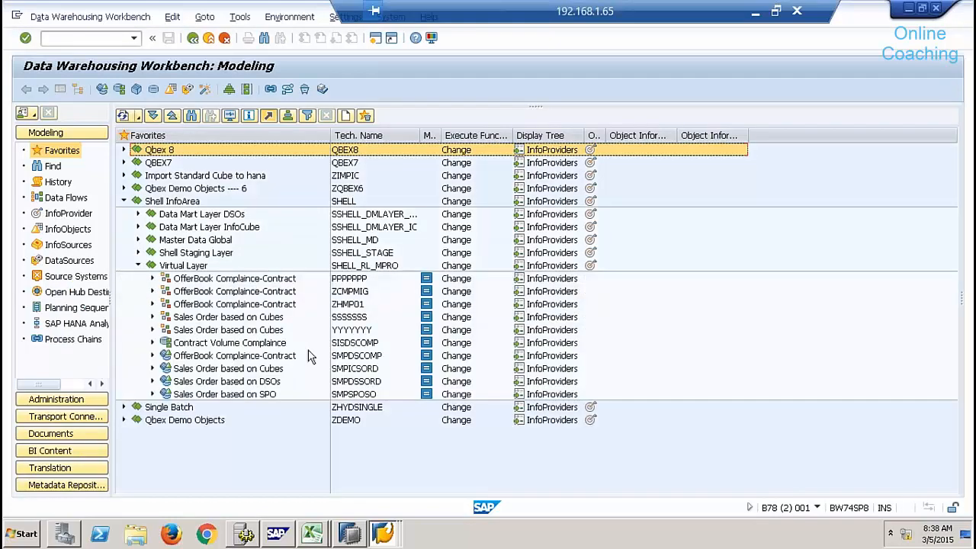
On the copy screen, enable Overwrite Existing HCPR and set MODE to Convert InfoProvider and copy Queries.
key(F3)
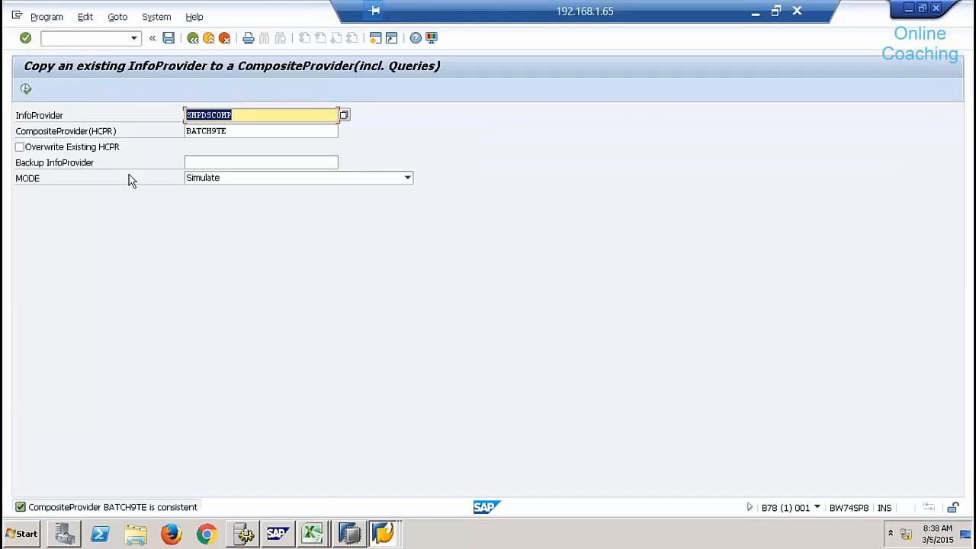
click(64, 151)
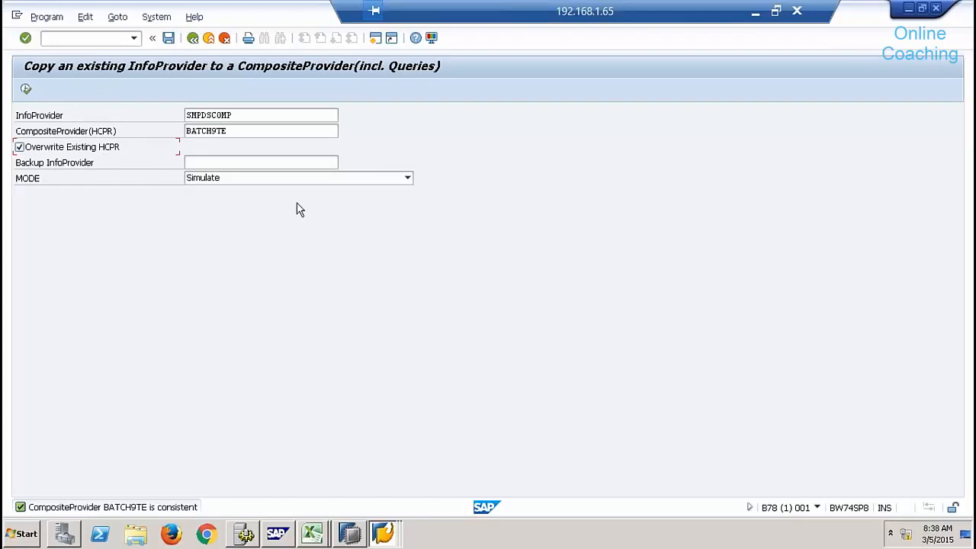
click(295, 183)
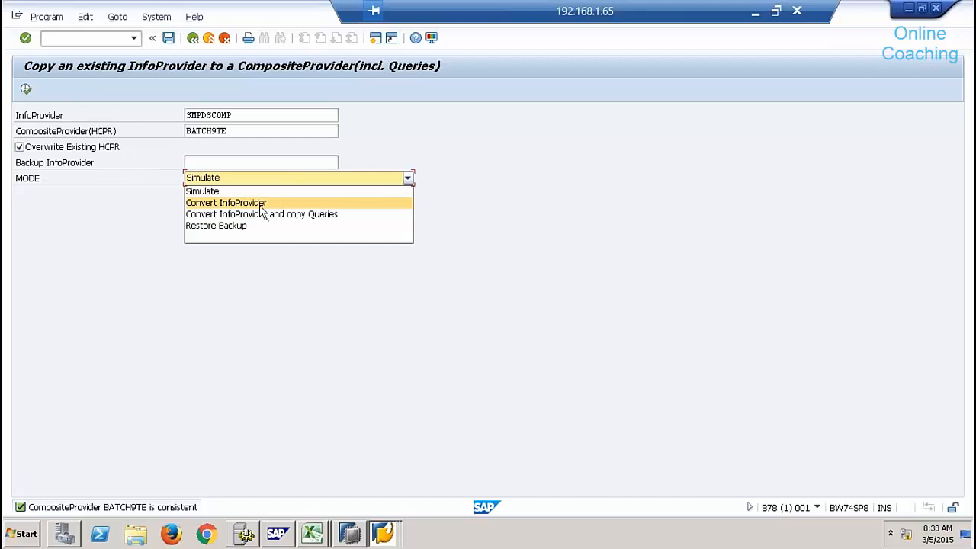
click(260, 205)
click(281, 180)
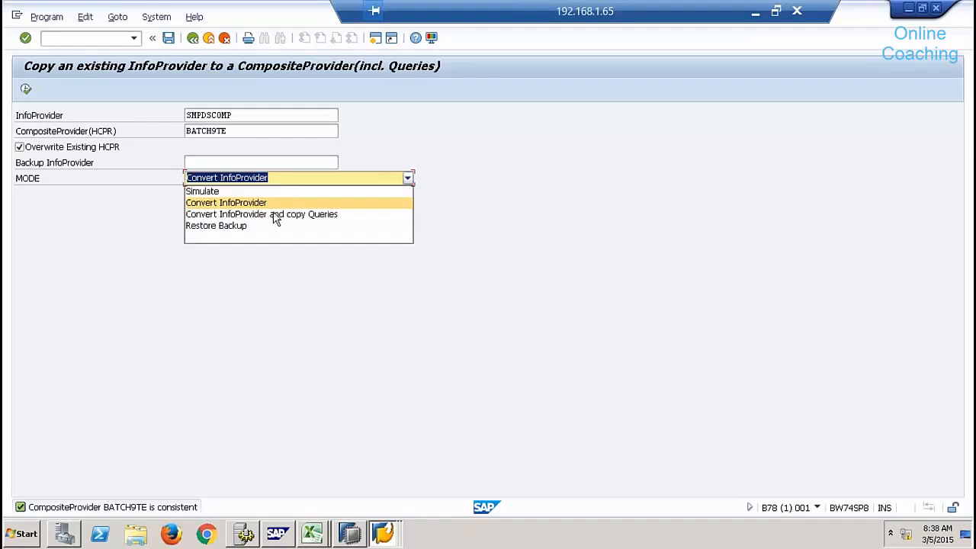
click(273, 216)
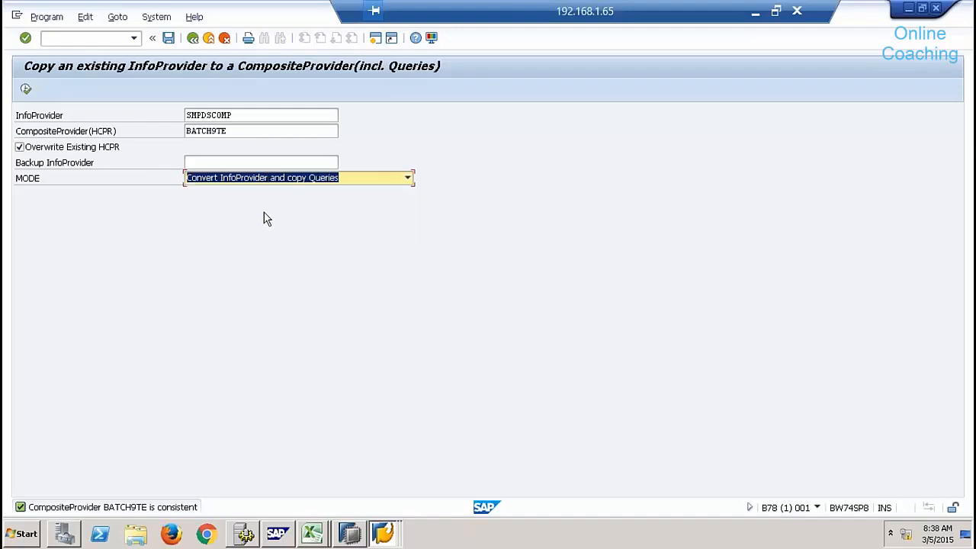
Run the BATCH9TE conversion, transfer the query components, dismiss the message, and close the log.
click(27, 90)
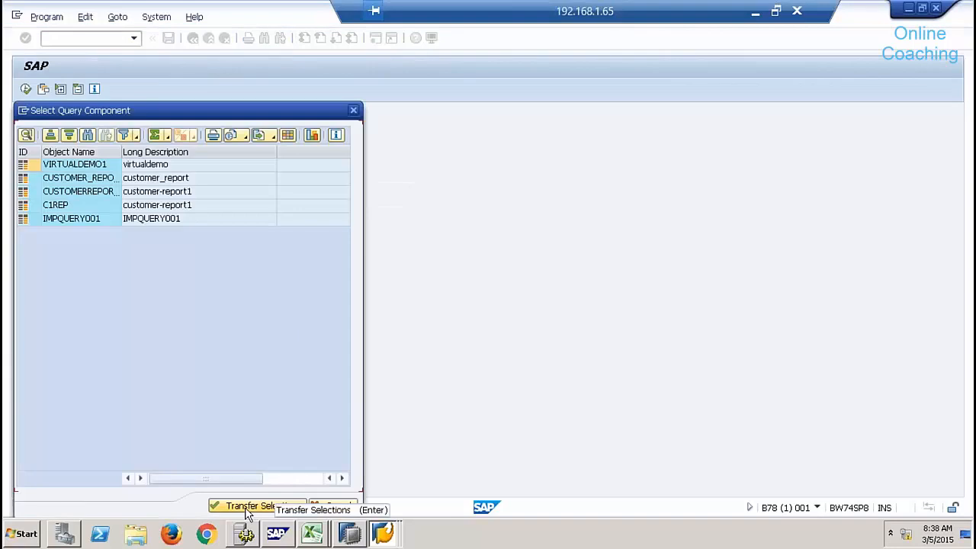
click(247, 507)
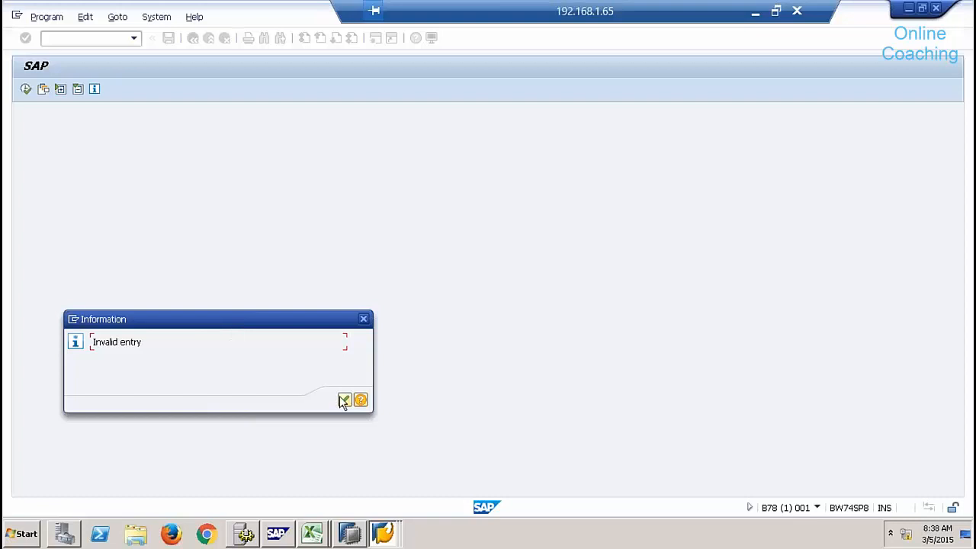
click(344, 401)
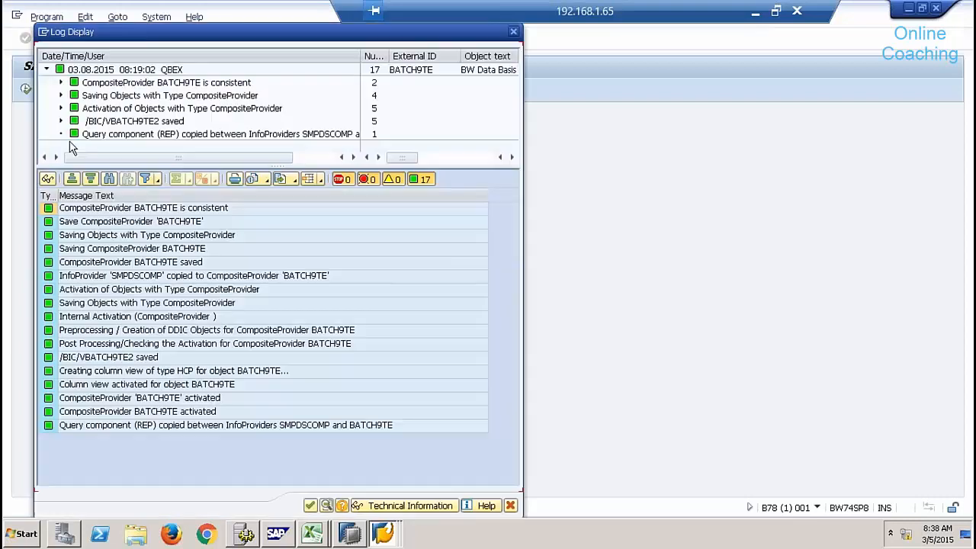
click(310, 507)
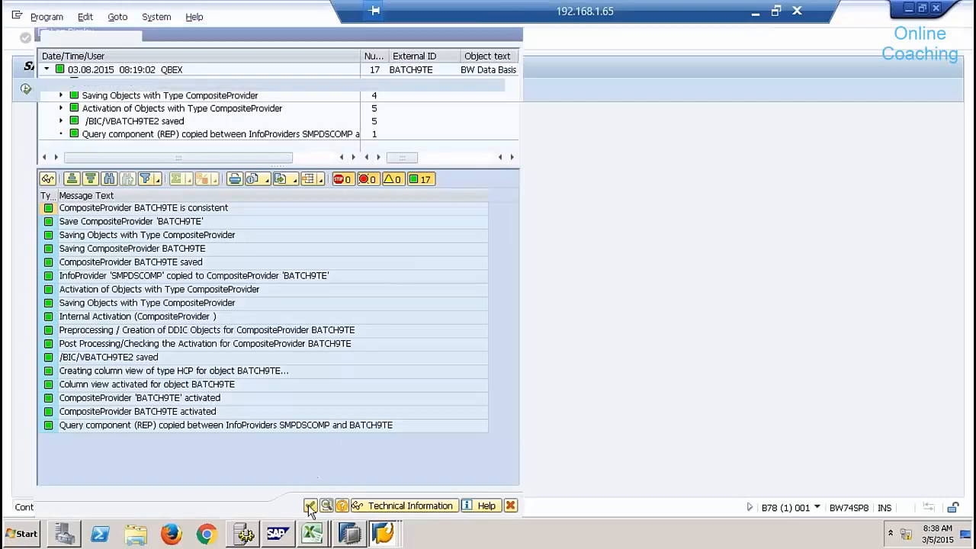
key(F3)
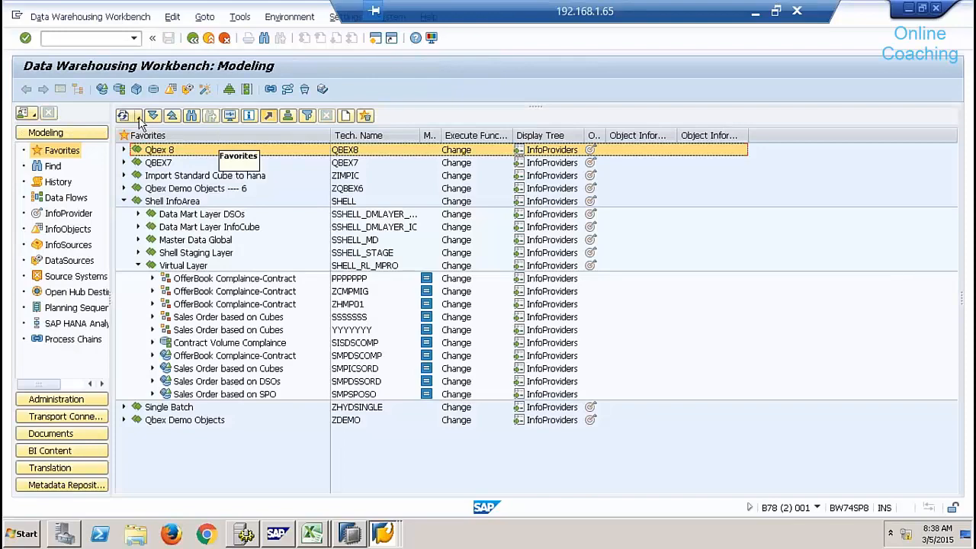
Reload the workbench with /nrsa1 and search for SMPDSCOMP and batchte.
double_click(169, 151)
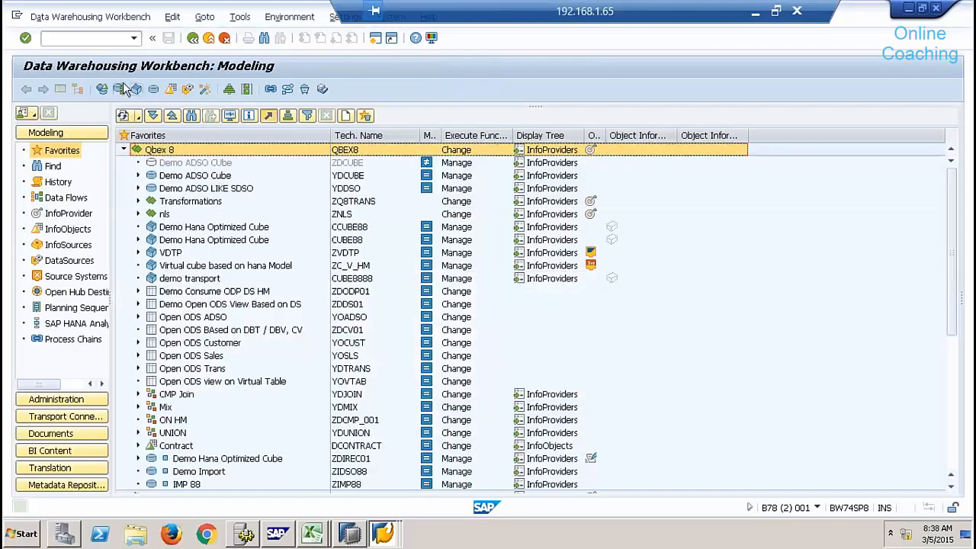
click(89, 37)
text(/)
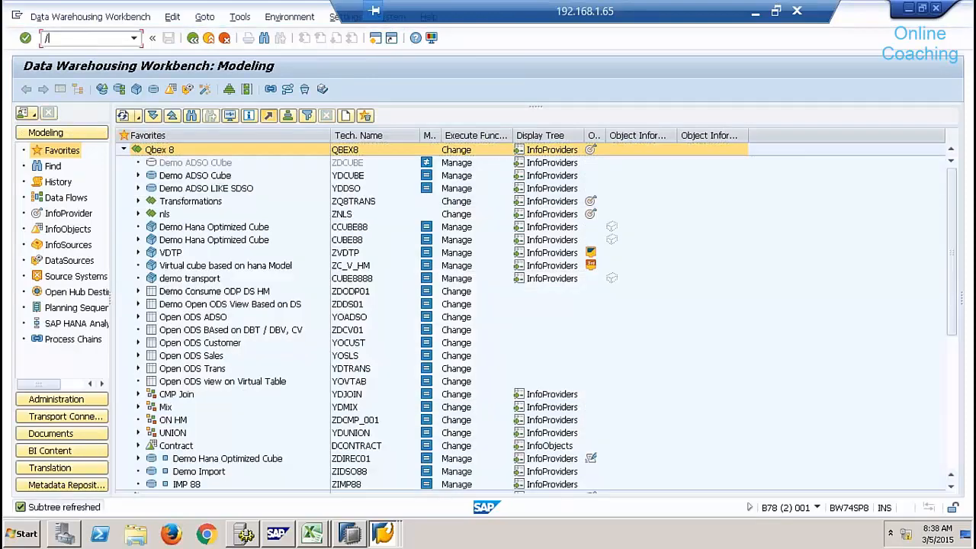
text(nrsa1)
key(Return)
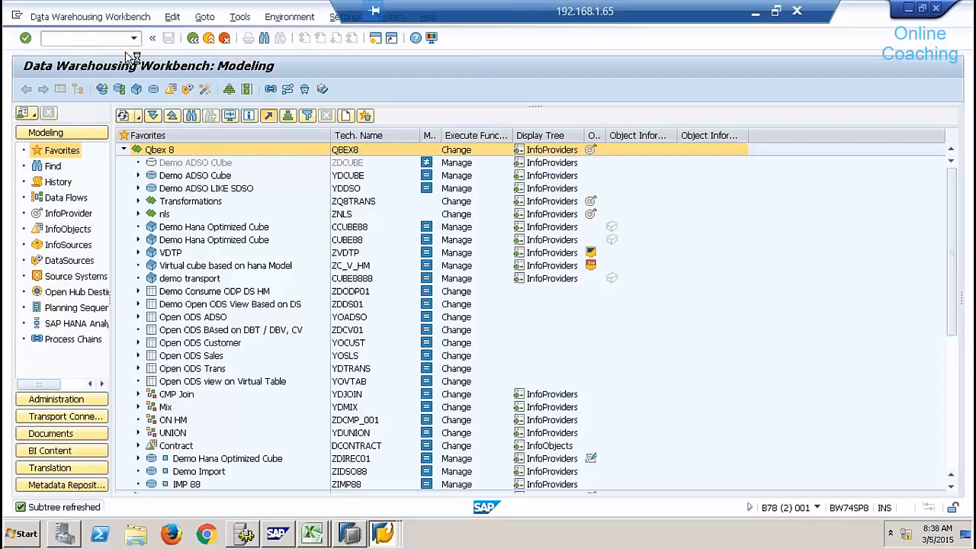
click(192, 116)
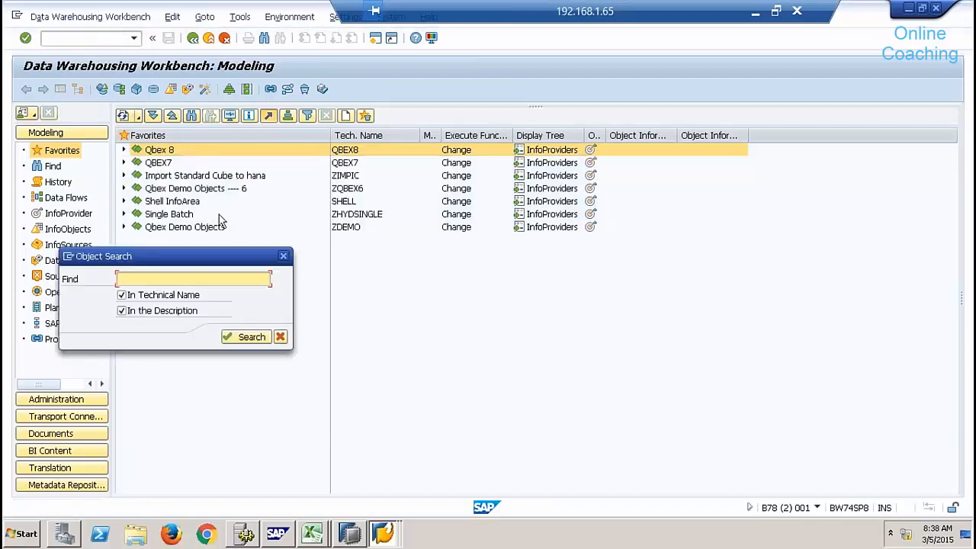
text(SMPDSCOMP)
key(Return)
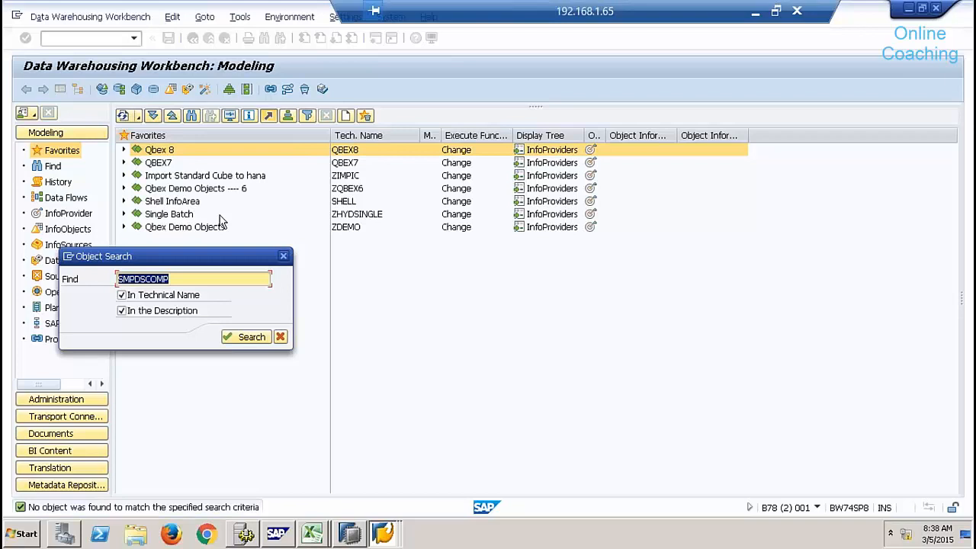
text(batchte)
key(Return)
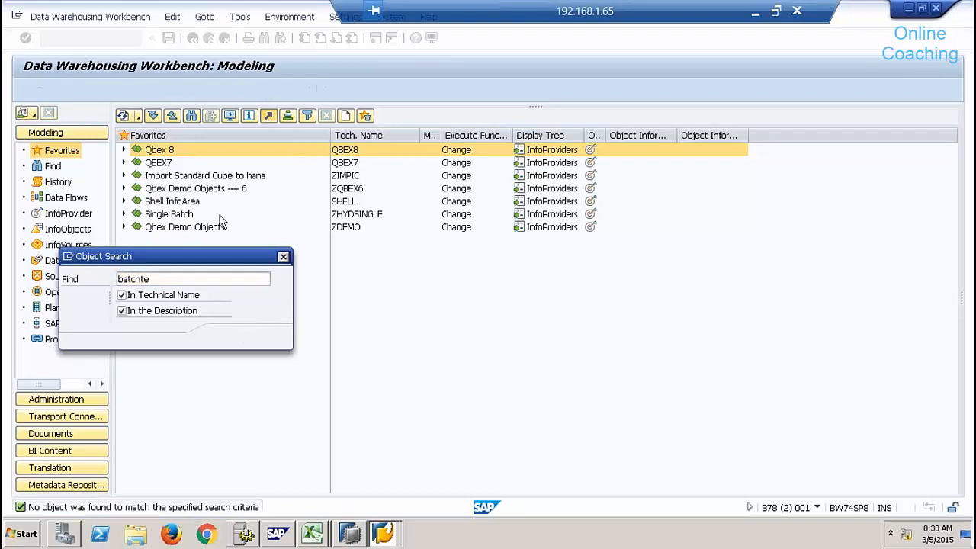
click(281, 337)
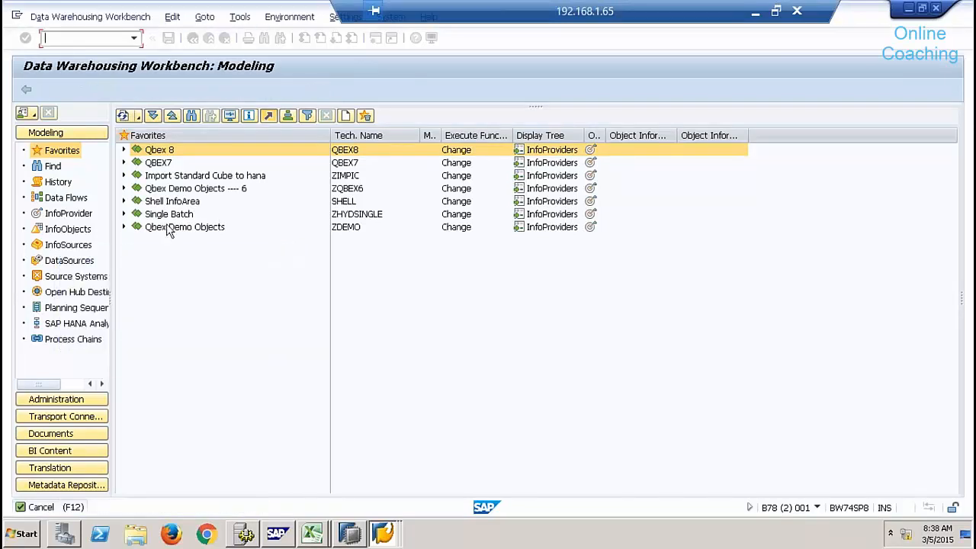
Expand Shell InfoArea > Virtual Layer and select the new BATCH9TE CompositeProvider.
click(123, 201)
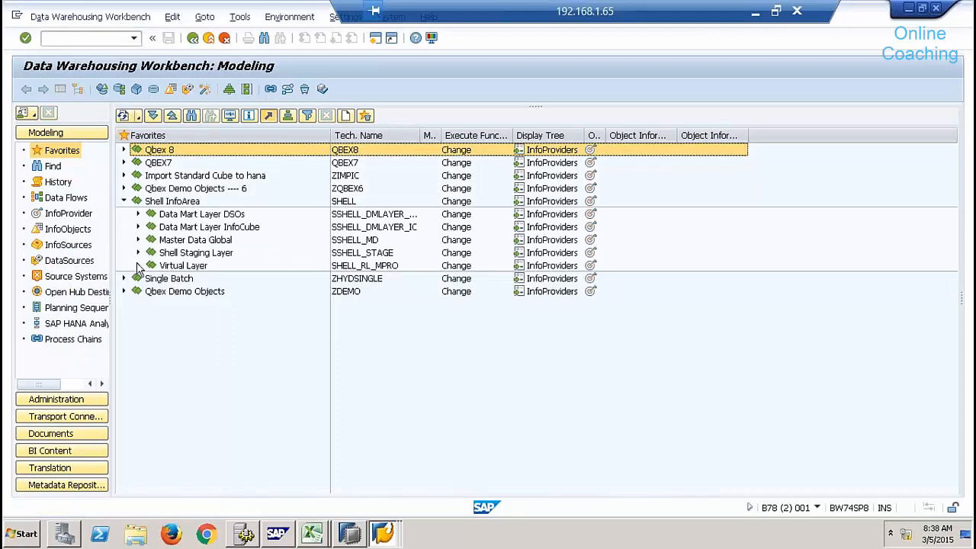
click(139, 266)
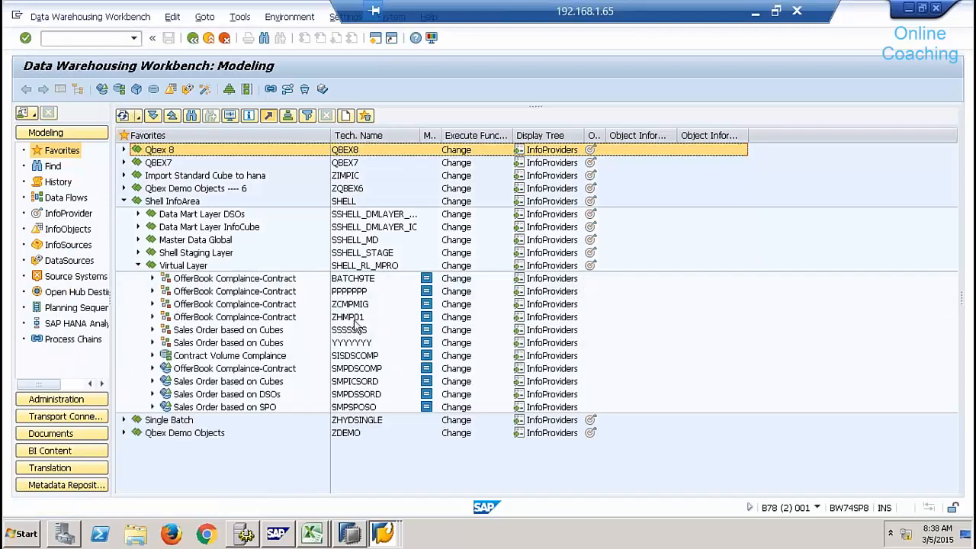
click(357, 279)
click(277, 280)
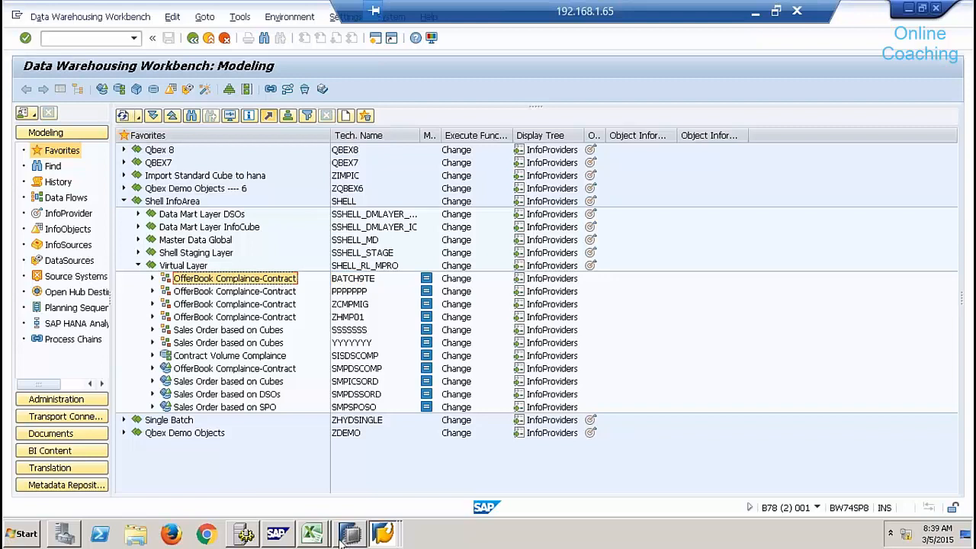
Switch to the InfoProvider conversion window and go back to the ABAP Editor initial screen.
mouse_move(342, 541)
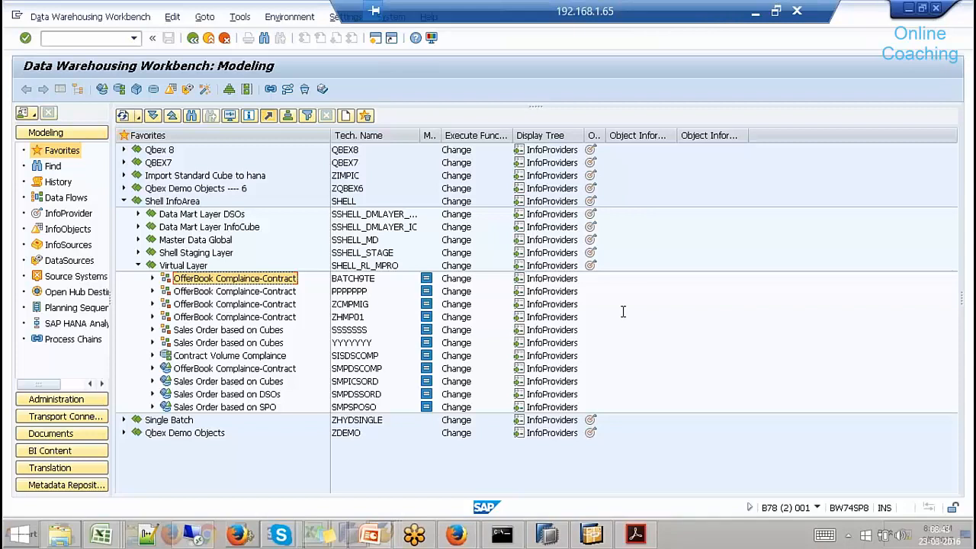
mouse_move(277, 514)
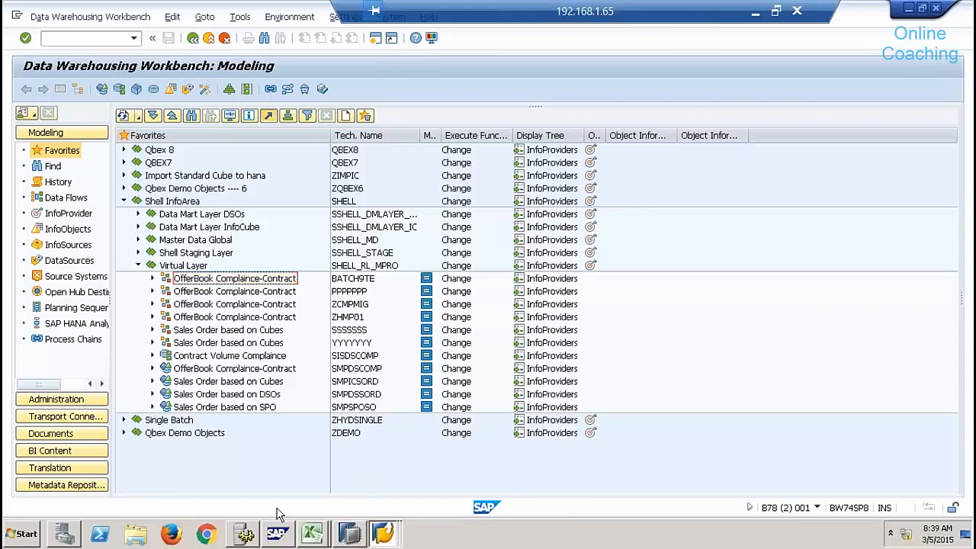
click(383, 534)
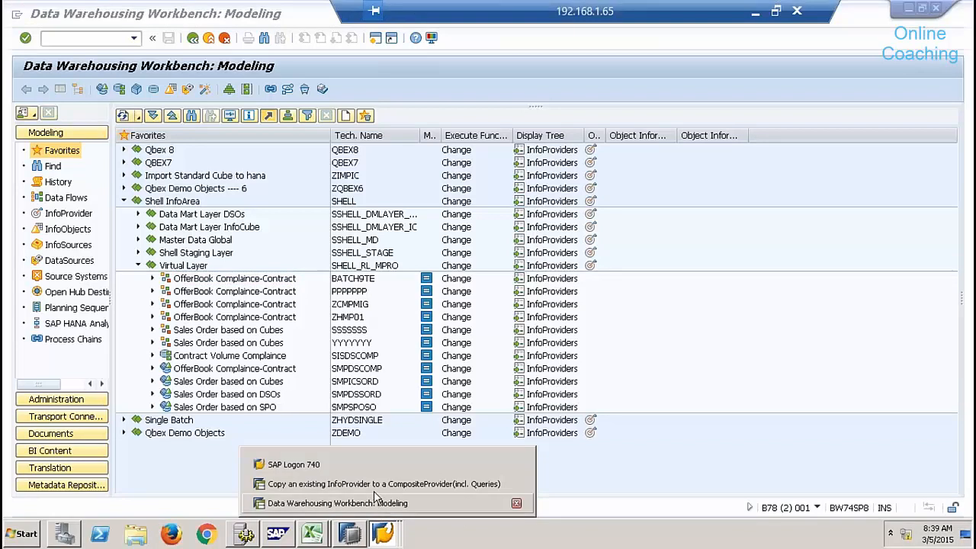
click(374, 484)
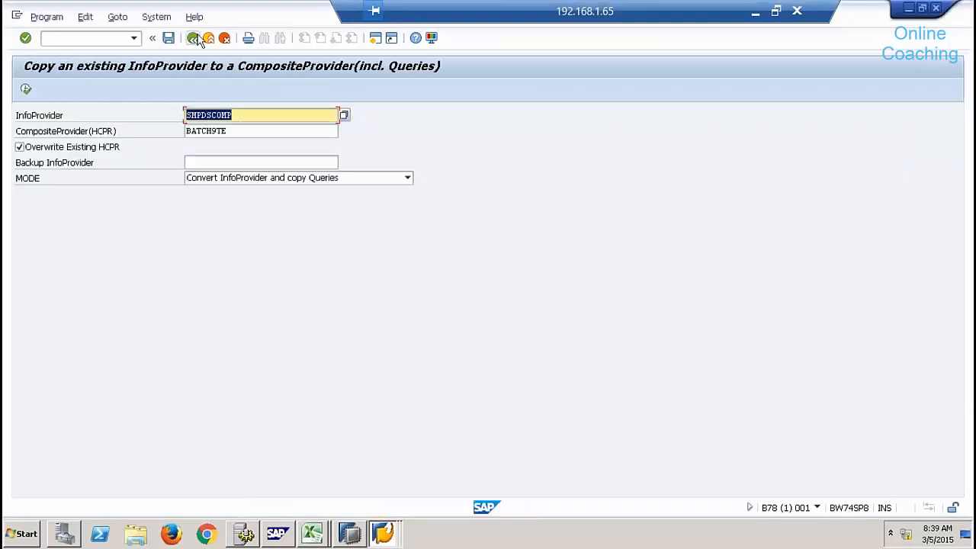
click(195, 38)
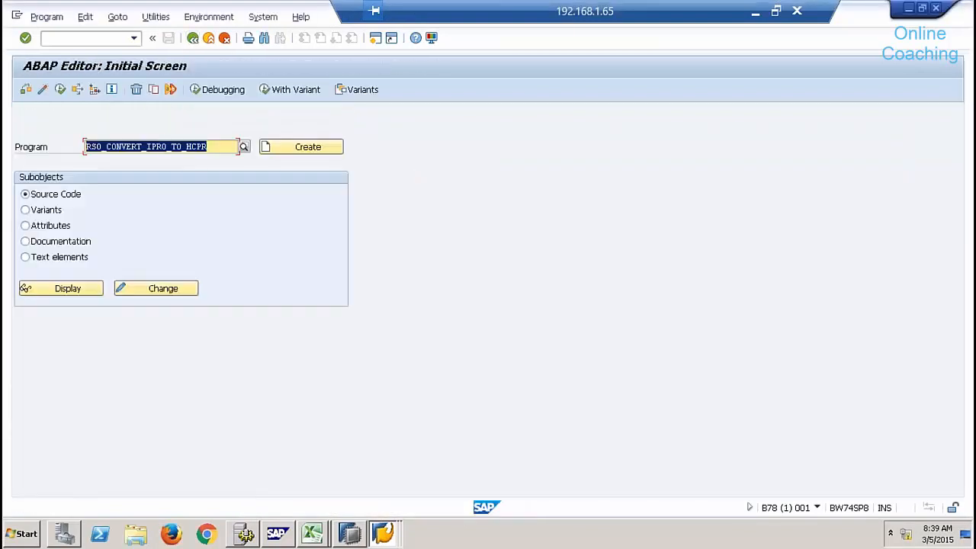
click(208, 146)
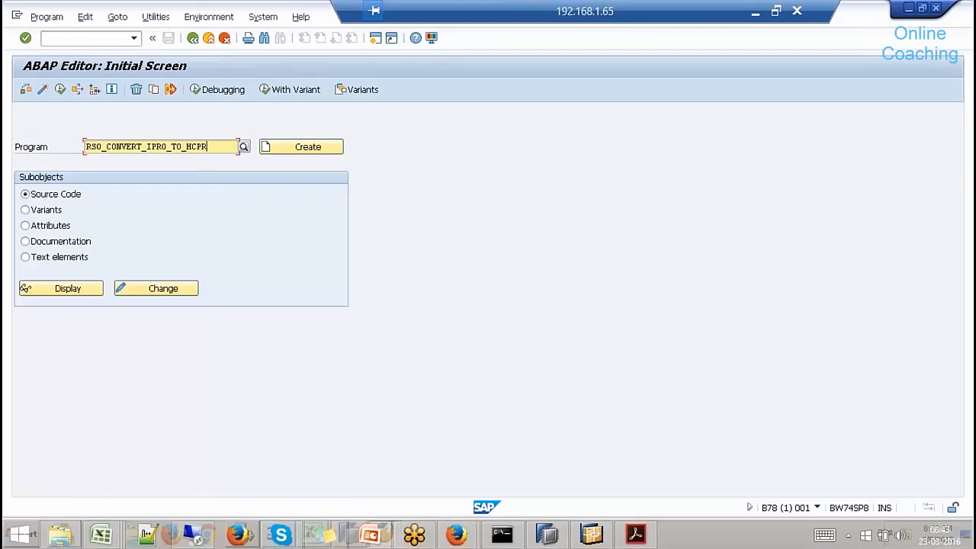